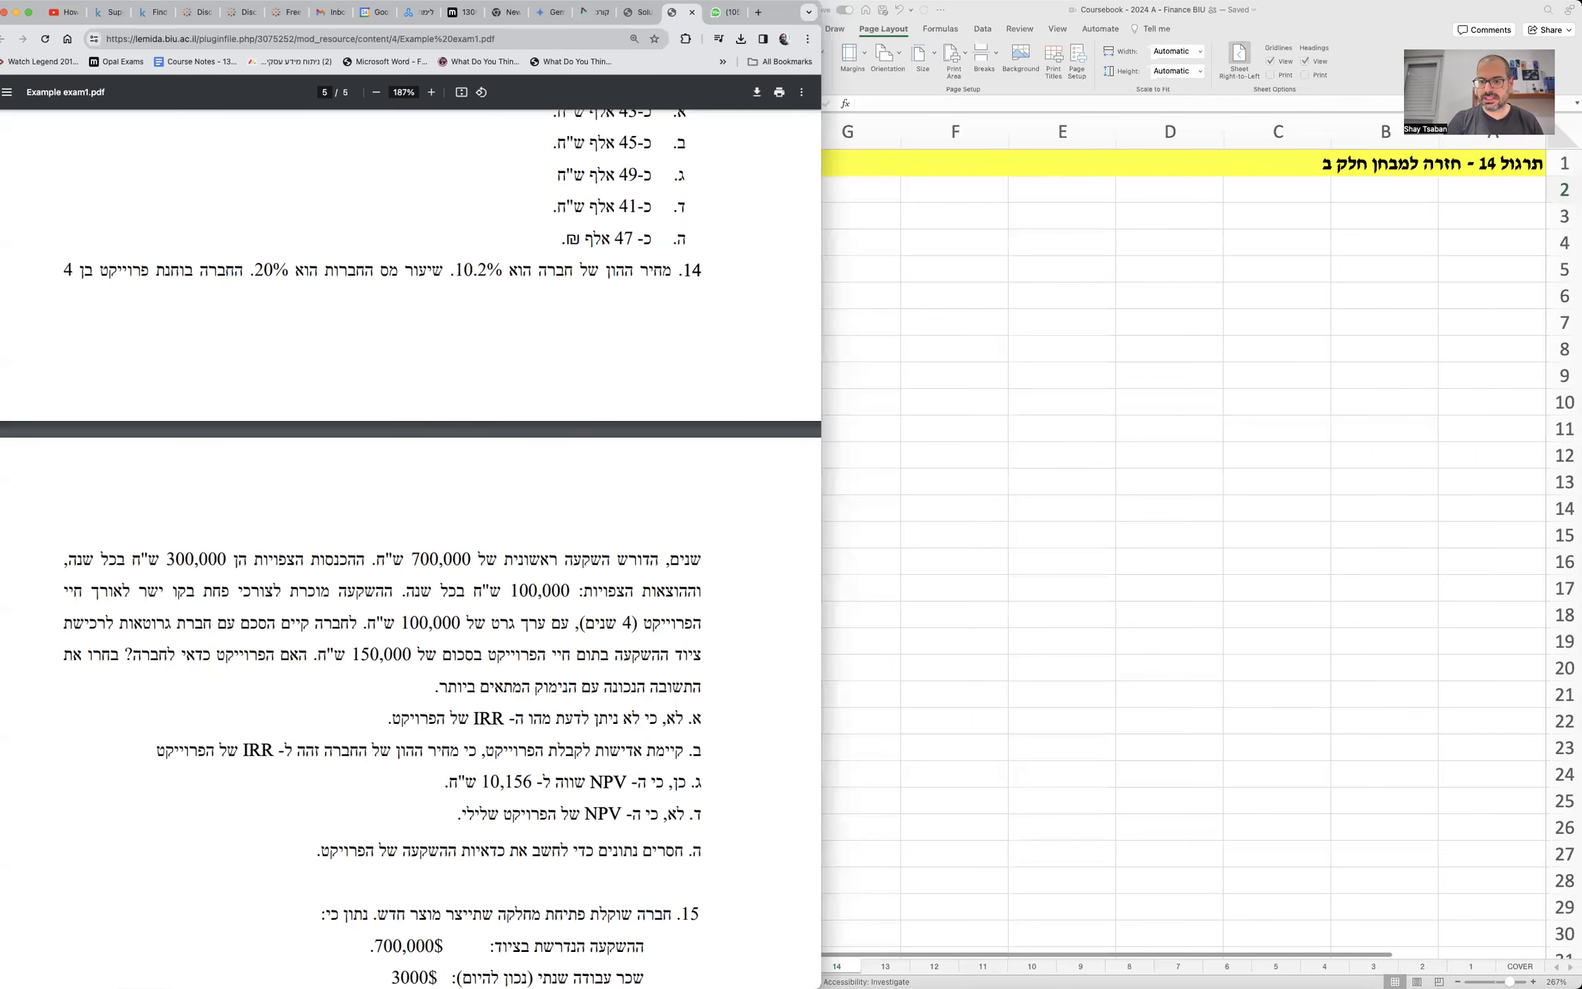
# - Enter the heading "מבחן 1" in cell A3 of the exercise 14 sheet
pyautogui.scroll(-2, 696, 549)
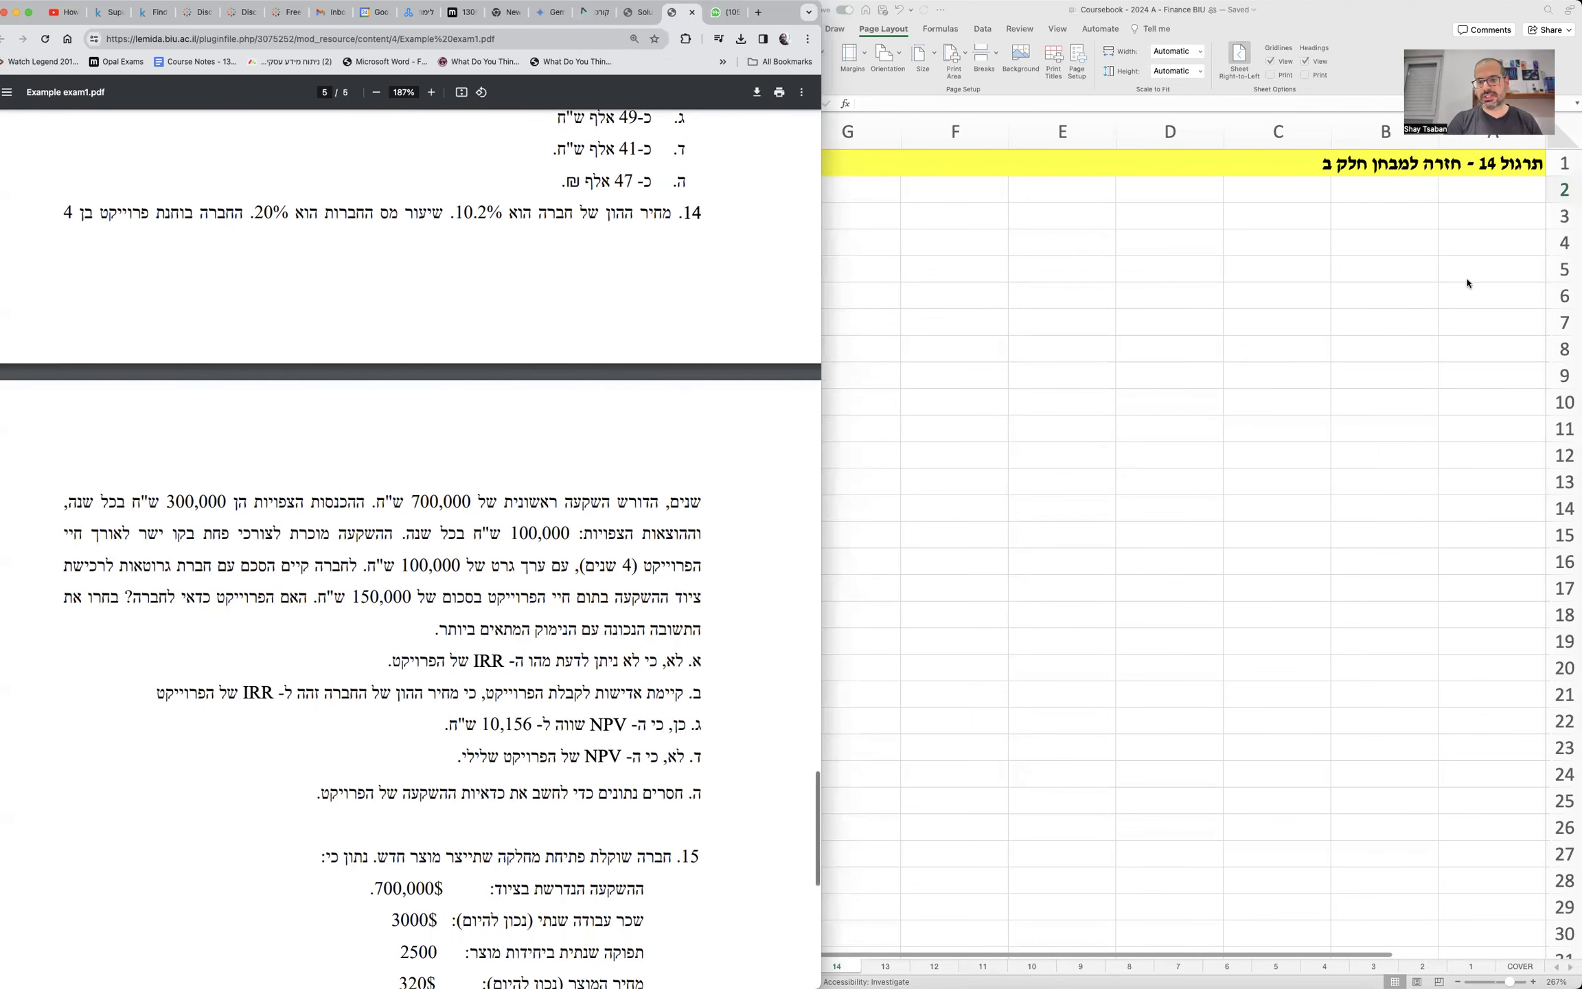
pyautogui.click(1472, 219)
pyautogui.write('מבחן 1')
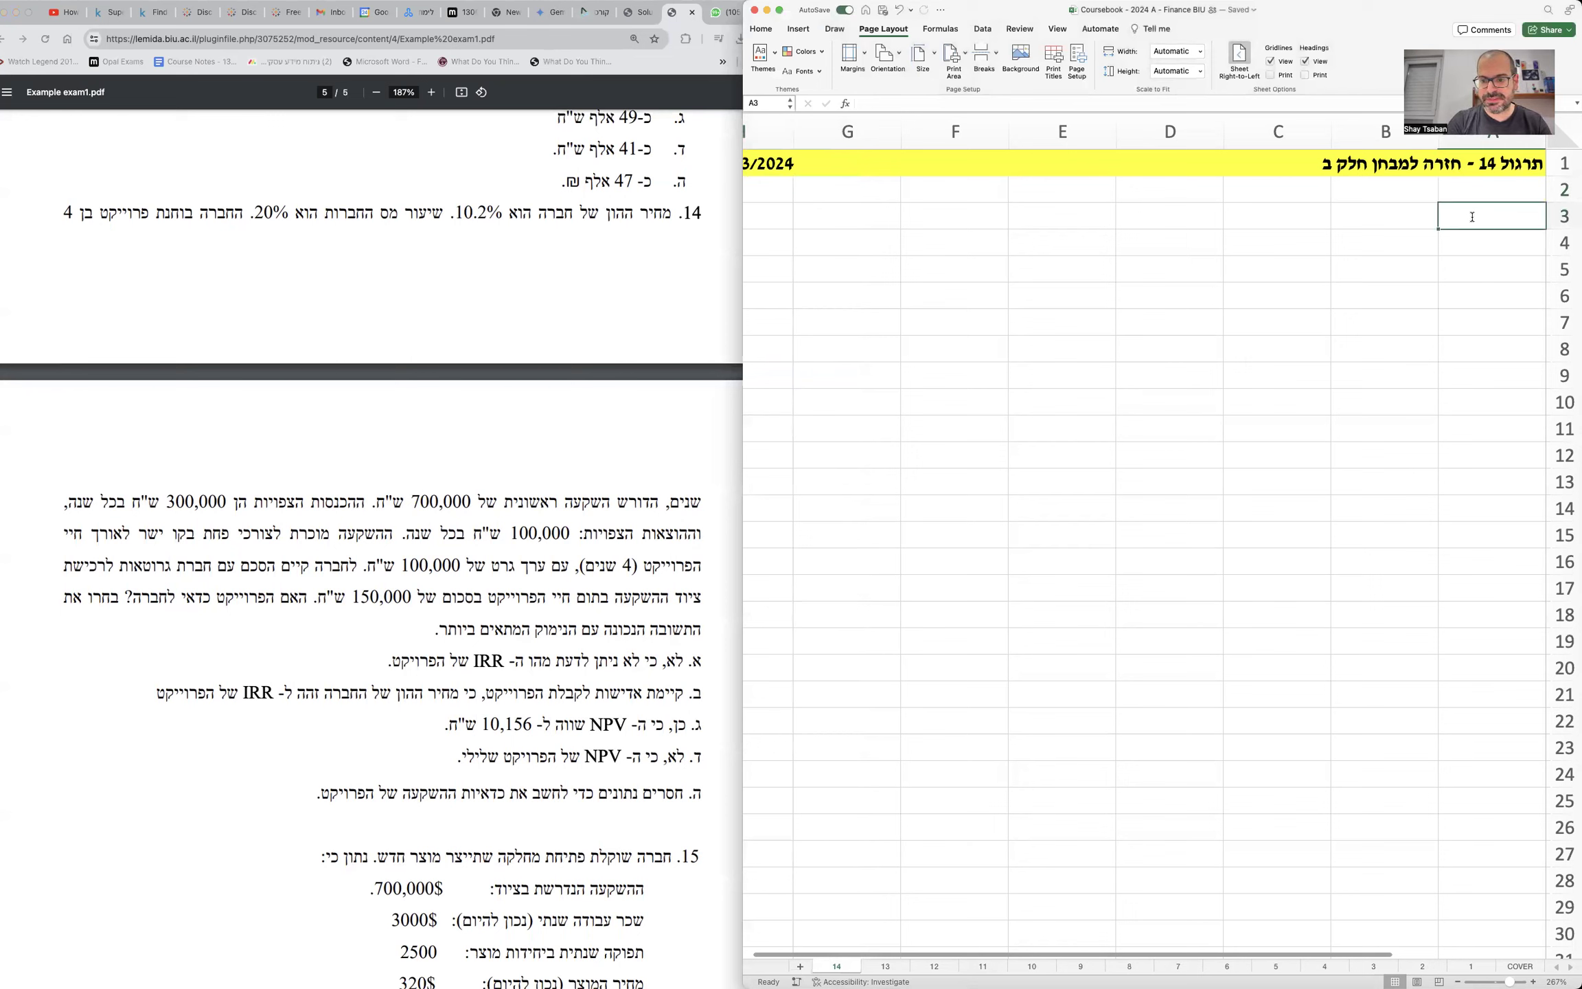
pyautogui.press('Return')
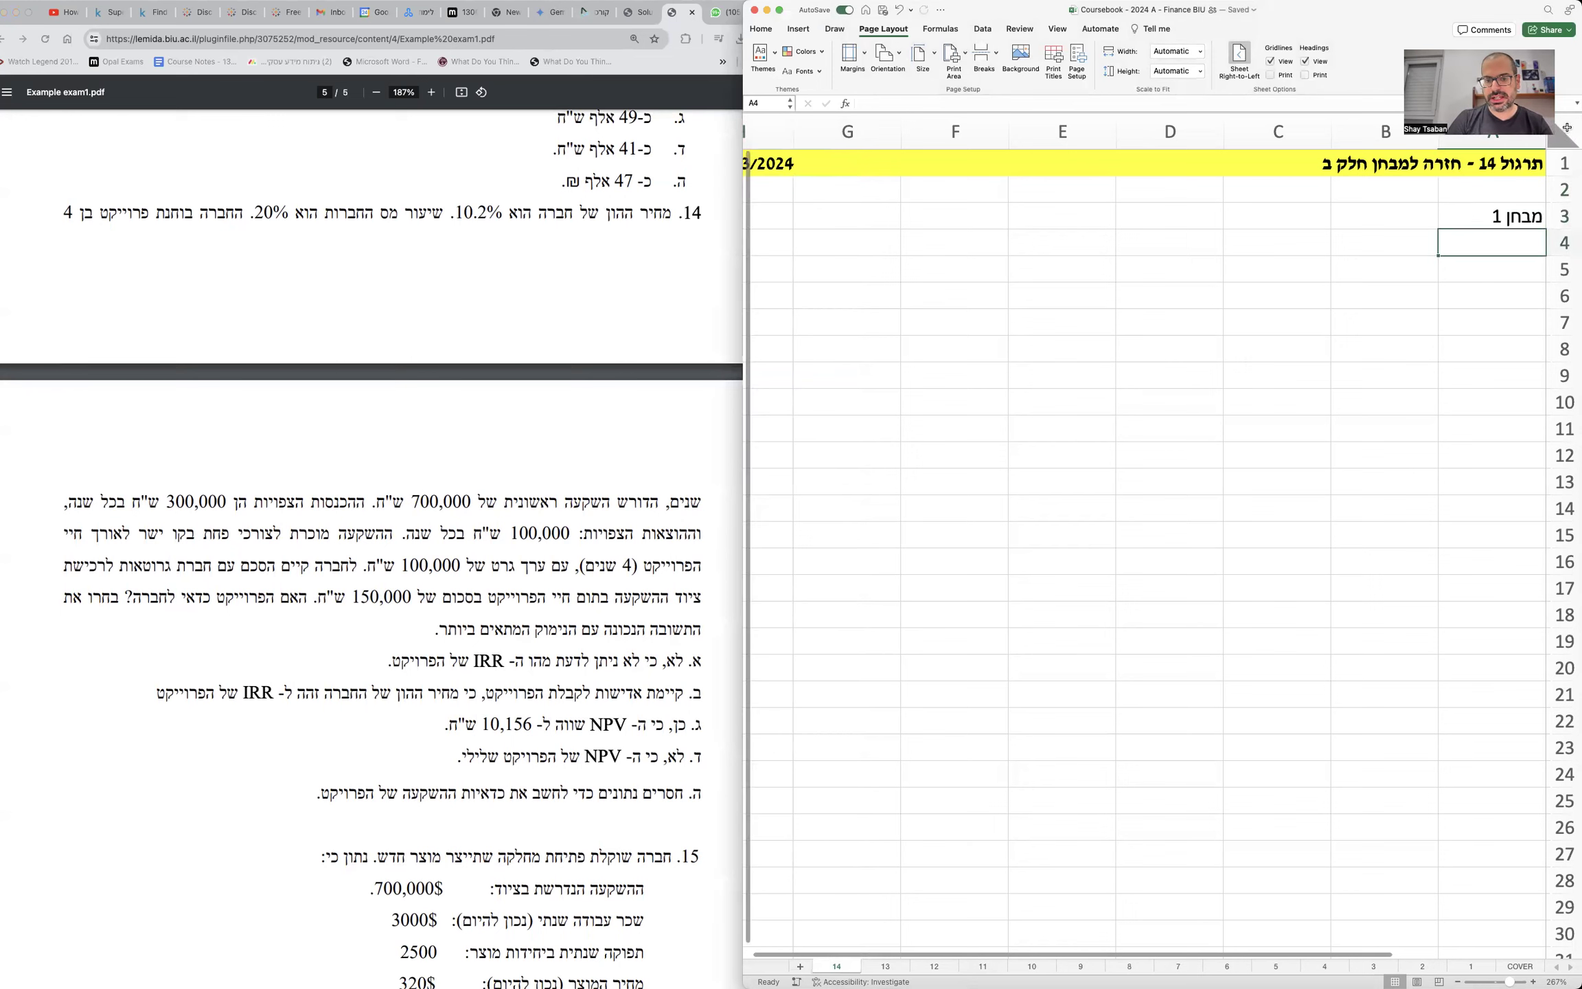
# - Set the font of the entire sheet to David
pyautogui.click(1567, 127)
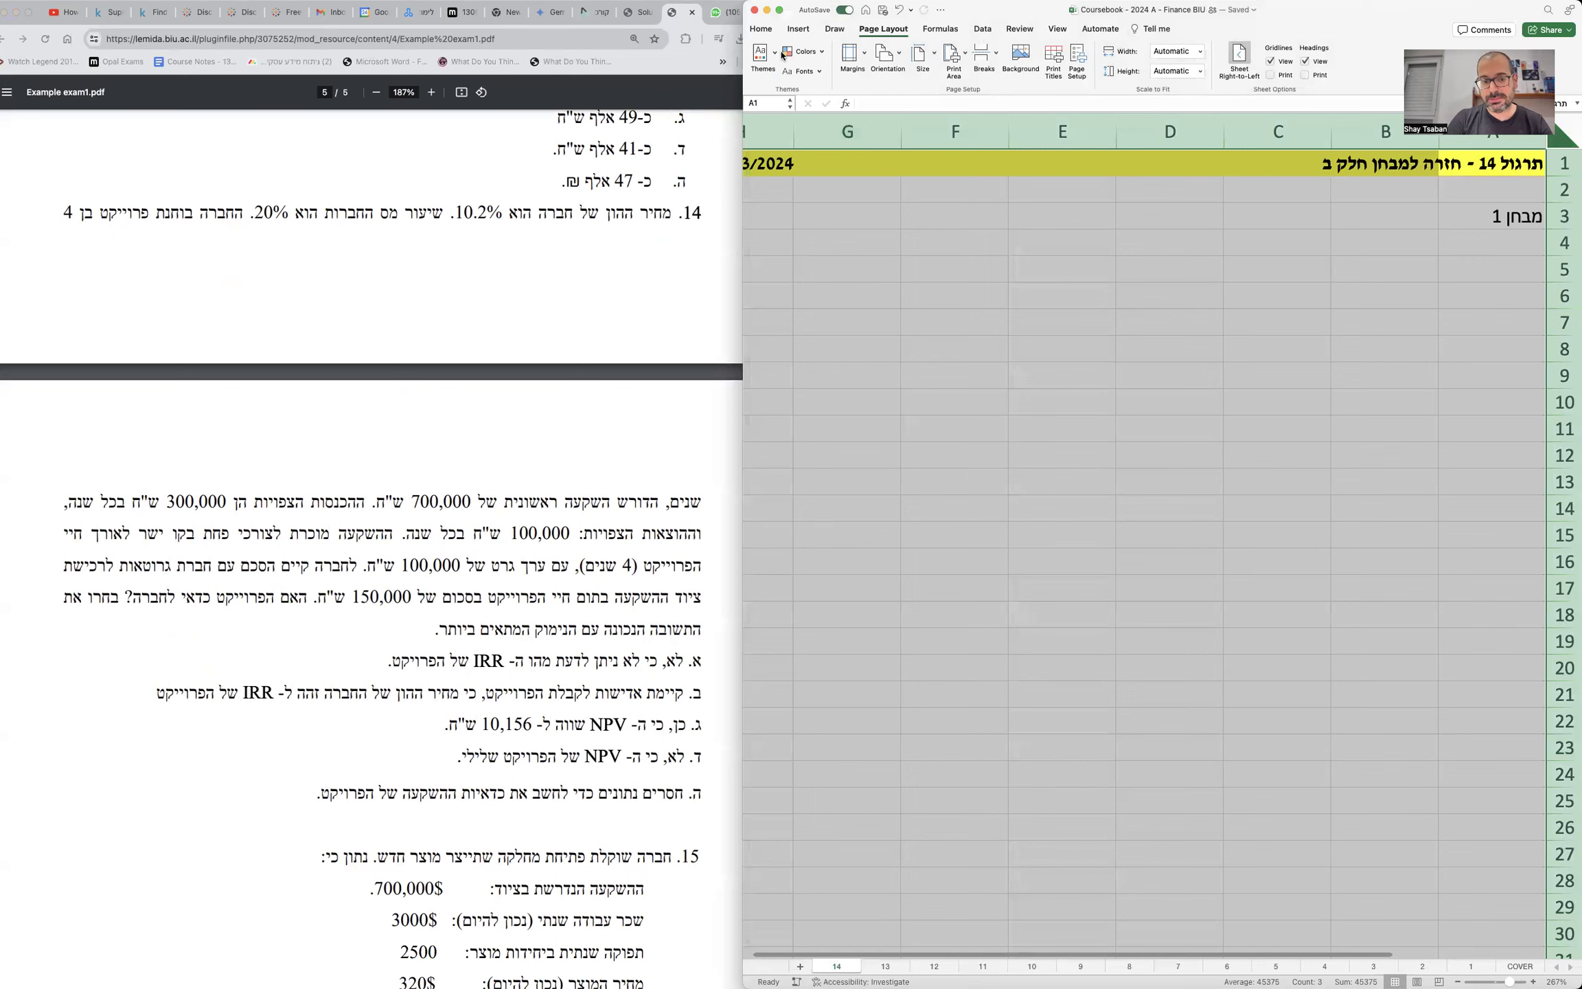
pyautogui.click(762, 29)
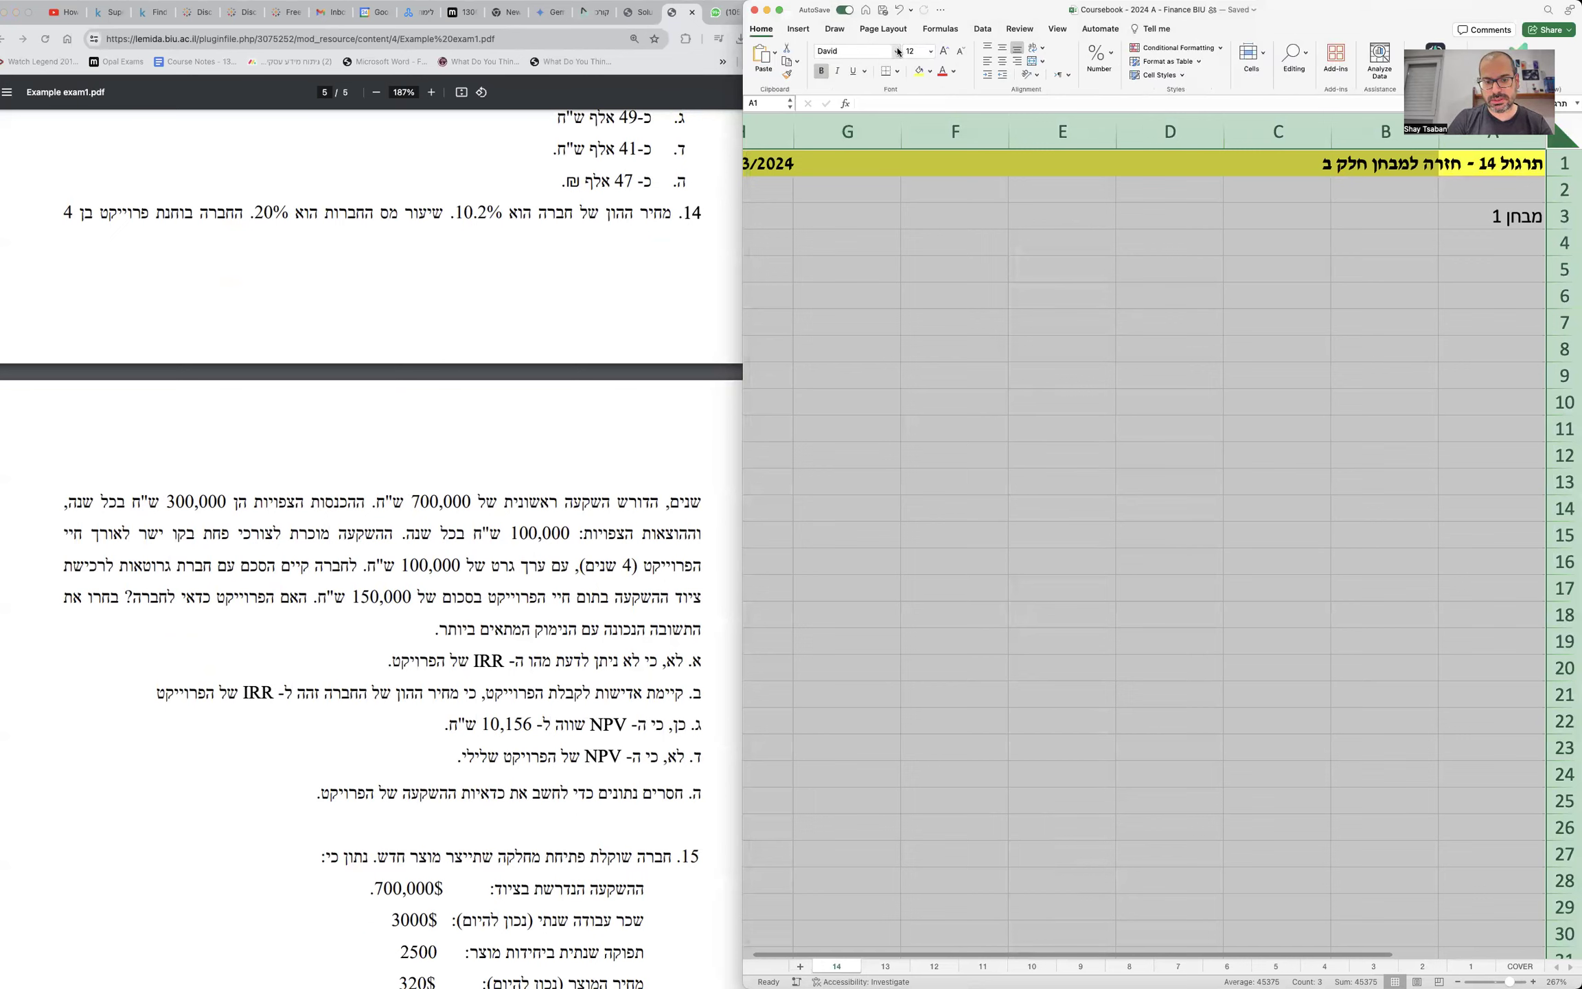
pyautogui.click(898, 55)
pyautogui.click(888, 307)
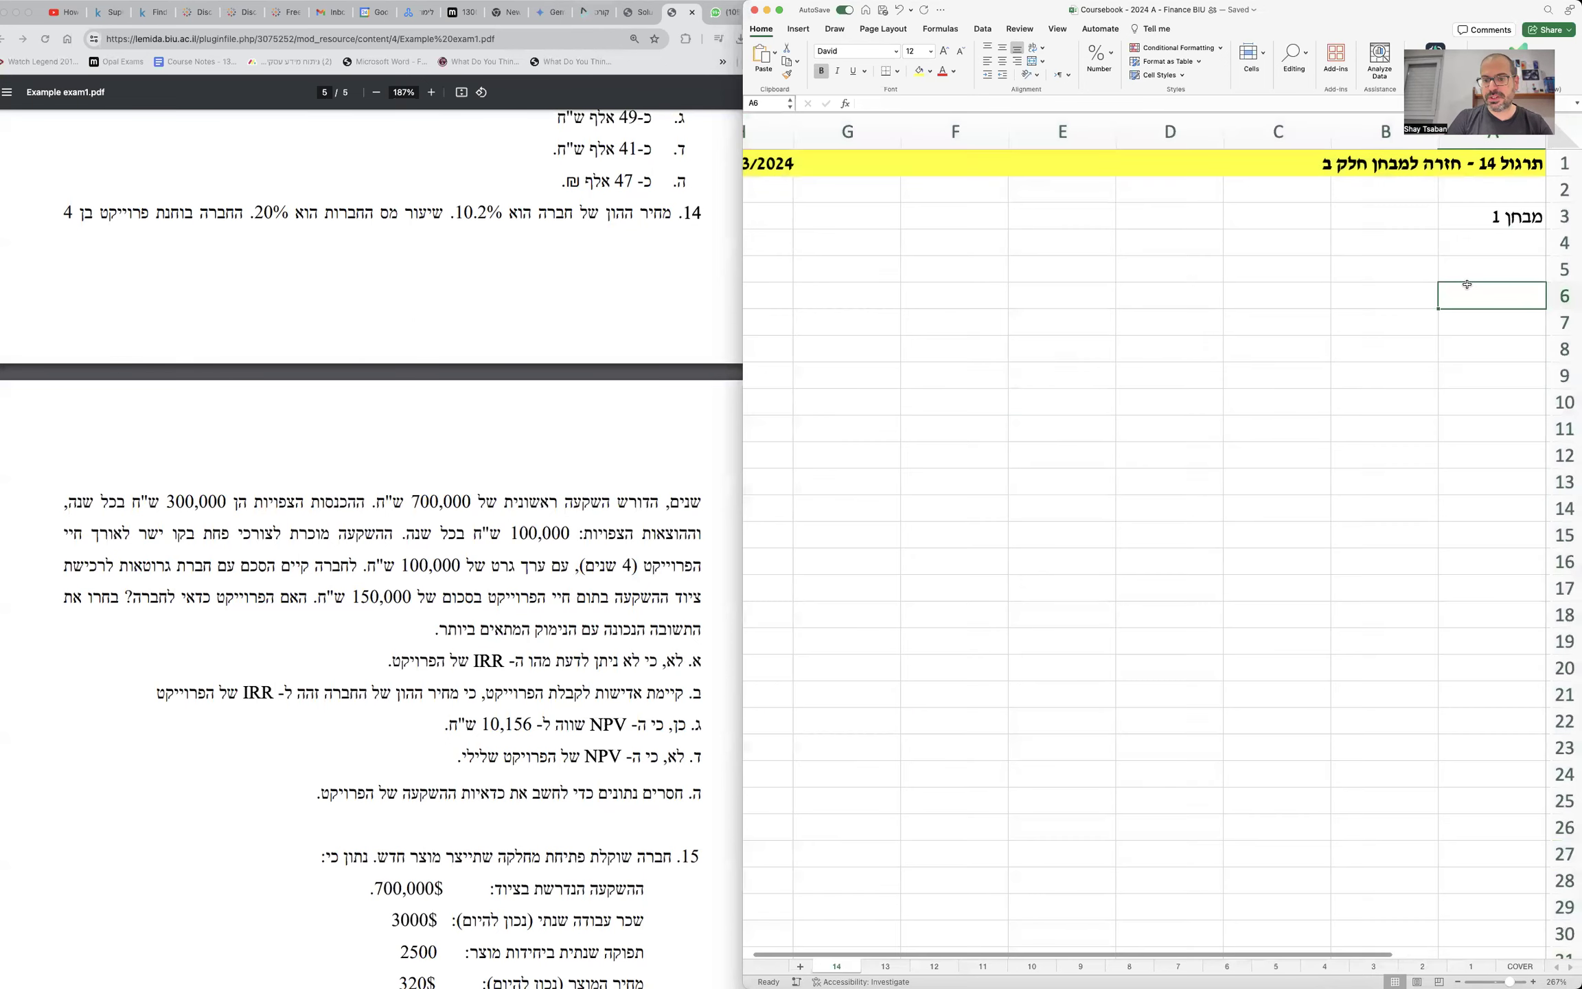
# - Enter the question heading "שאלה 14" in cell A5
pyautogui.click(1480, 269)
pyautogui.write('שאלה 14')
pyautogui.press('Return')
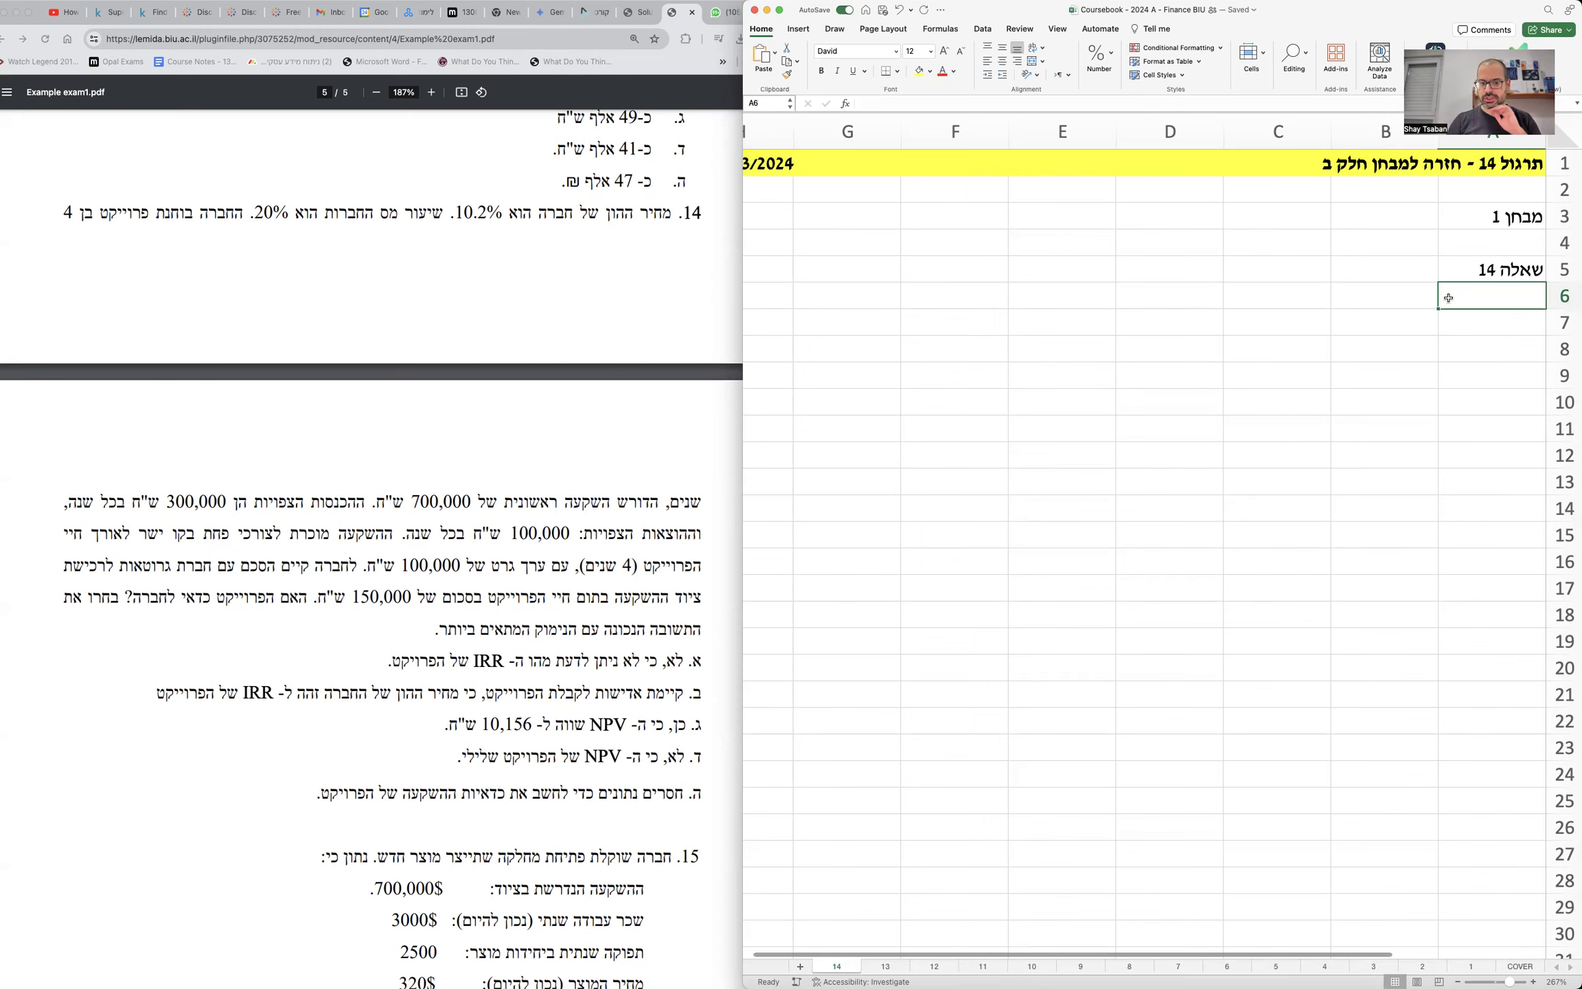
pyautogui.scroll(-3, 1428, 251)
pyautogui.moveTo(1482, 207)
pyautogui.mouseDown()
pyautogui.moveTo(800, 237)
pyautogui.moveTo(802, 207)
pyautogui.mouseUp()
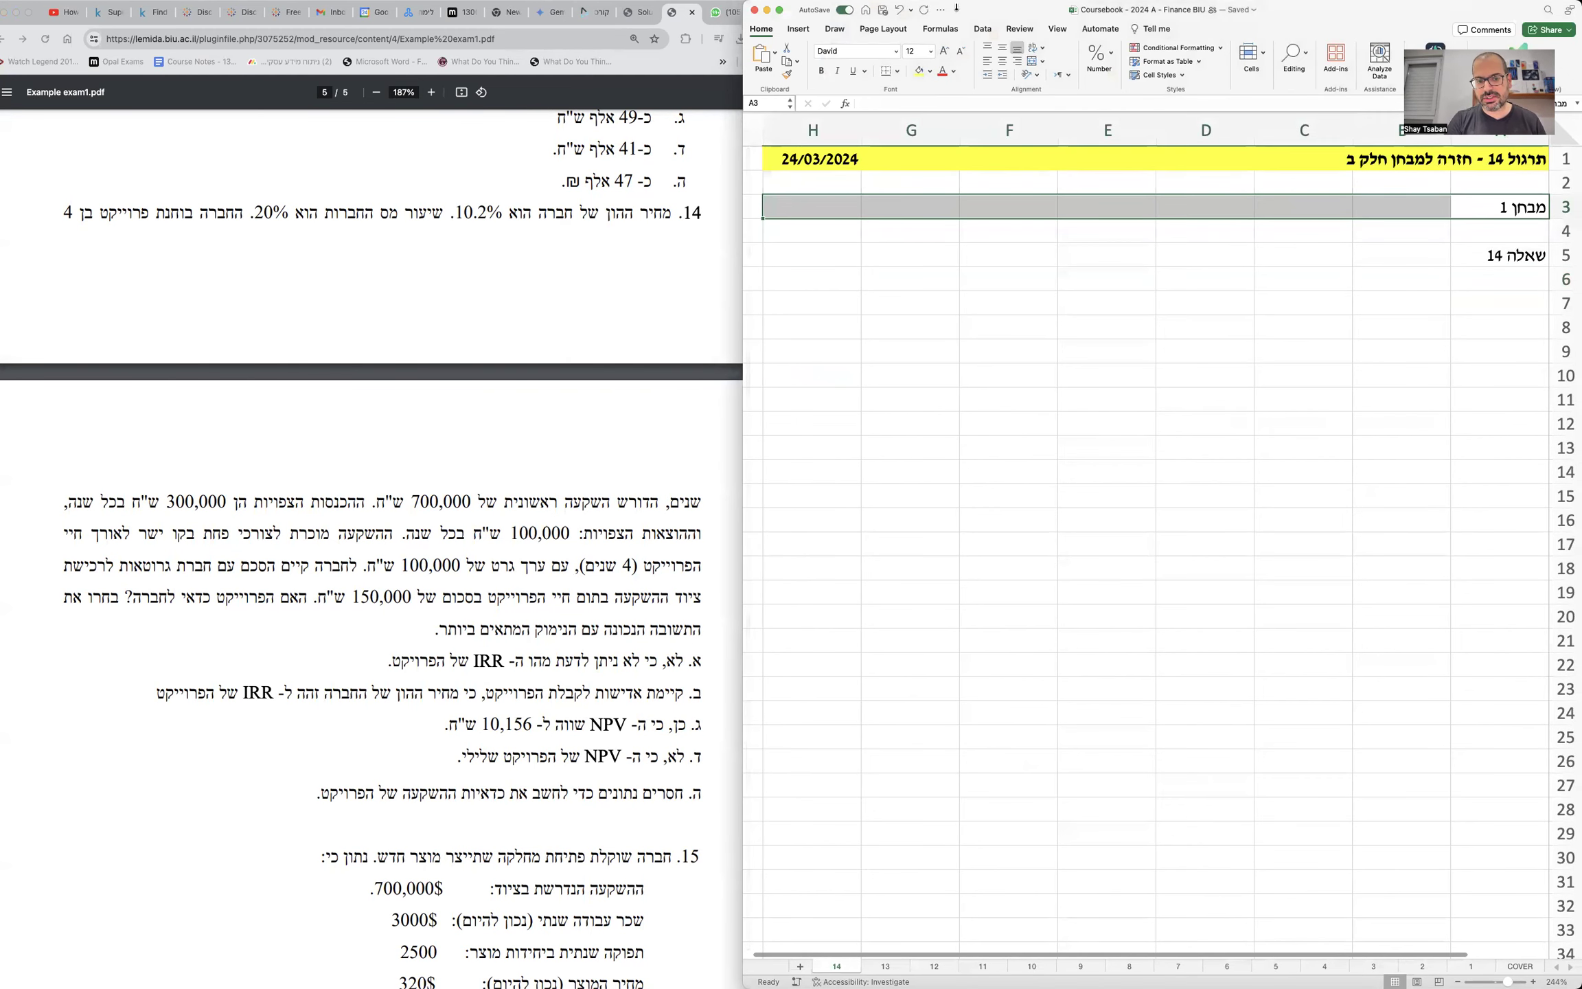
pyautogui.click(930, 72)
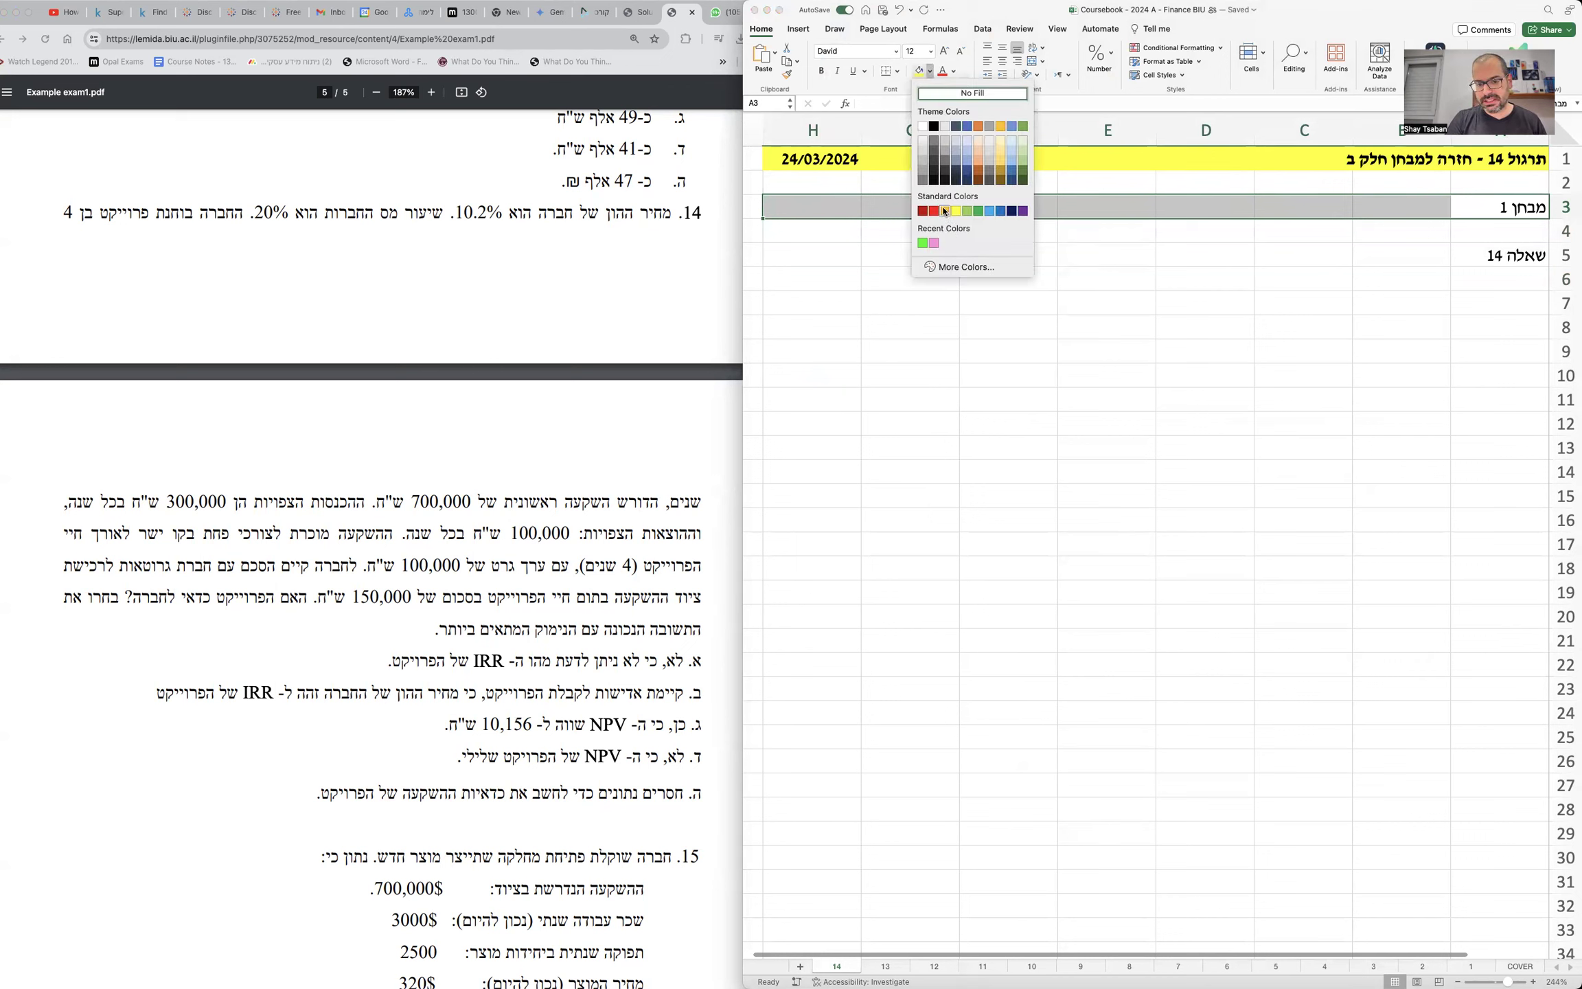
pyautogui.press('Escape')
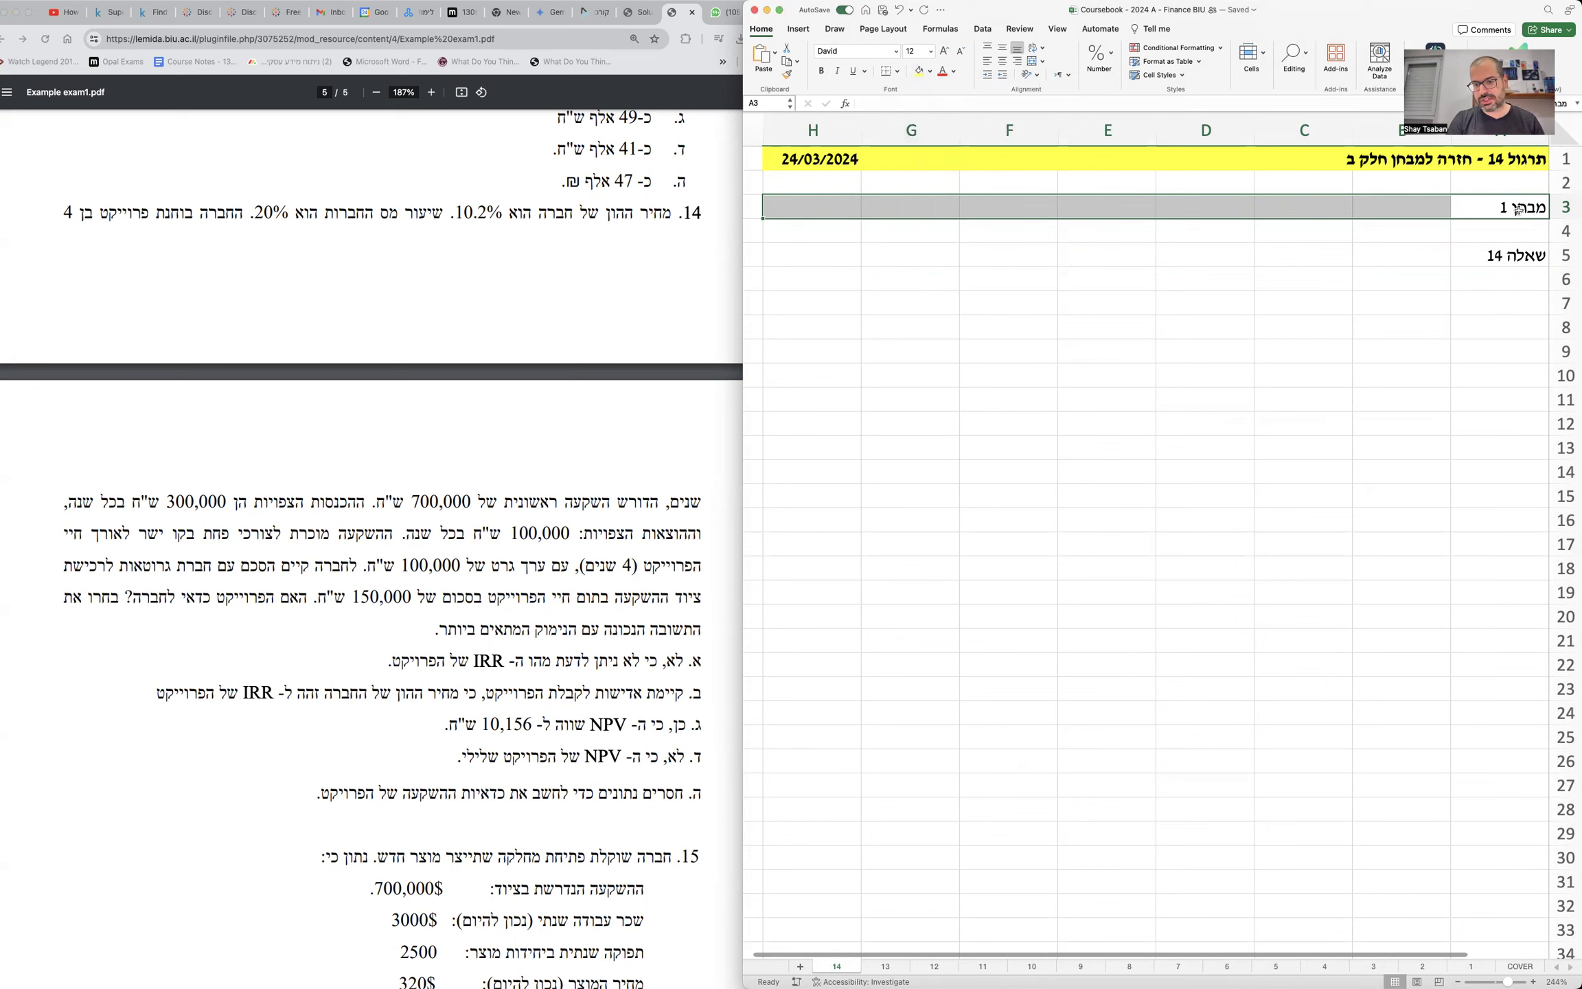
# - Make the exam heading "מבחן 1" in cell A3 bold
pyautogui.click(1515, 208)
pyautogui.press('super+b')
# - Enter the explanation "מחיר ההון = ריבית להיוון של תזרימי מזומנים בפרויקט." in cell A6
pyautogui.click(1511, 285)
pyautogui.write('מחיר ההון =')
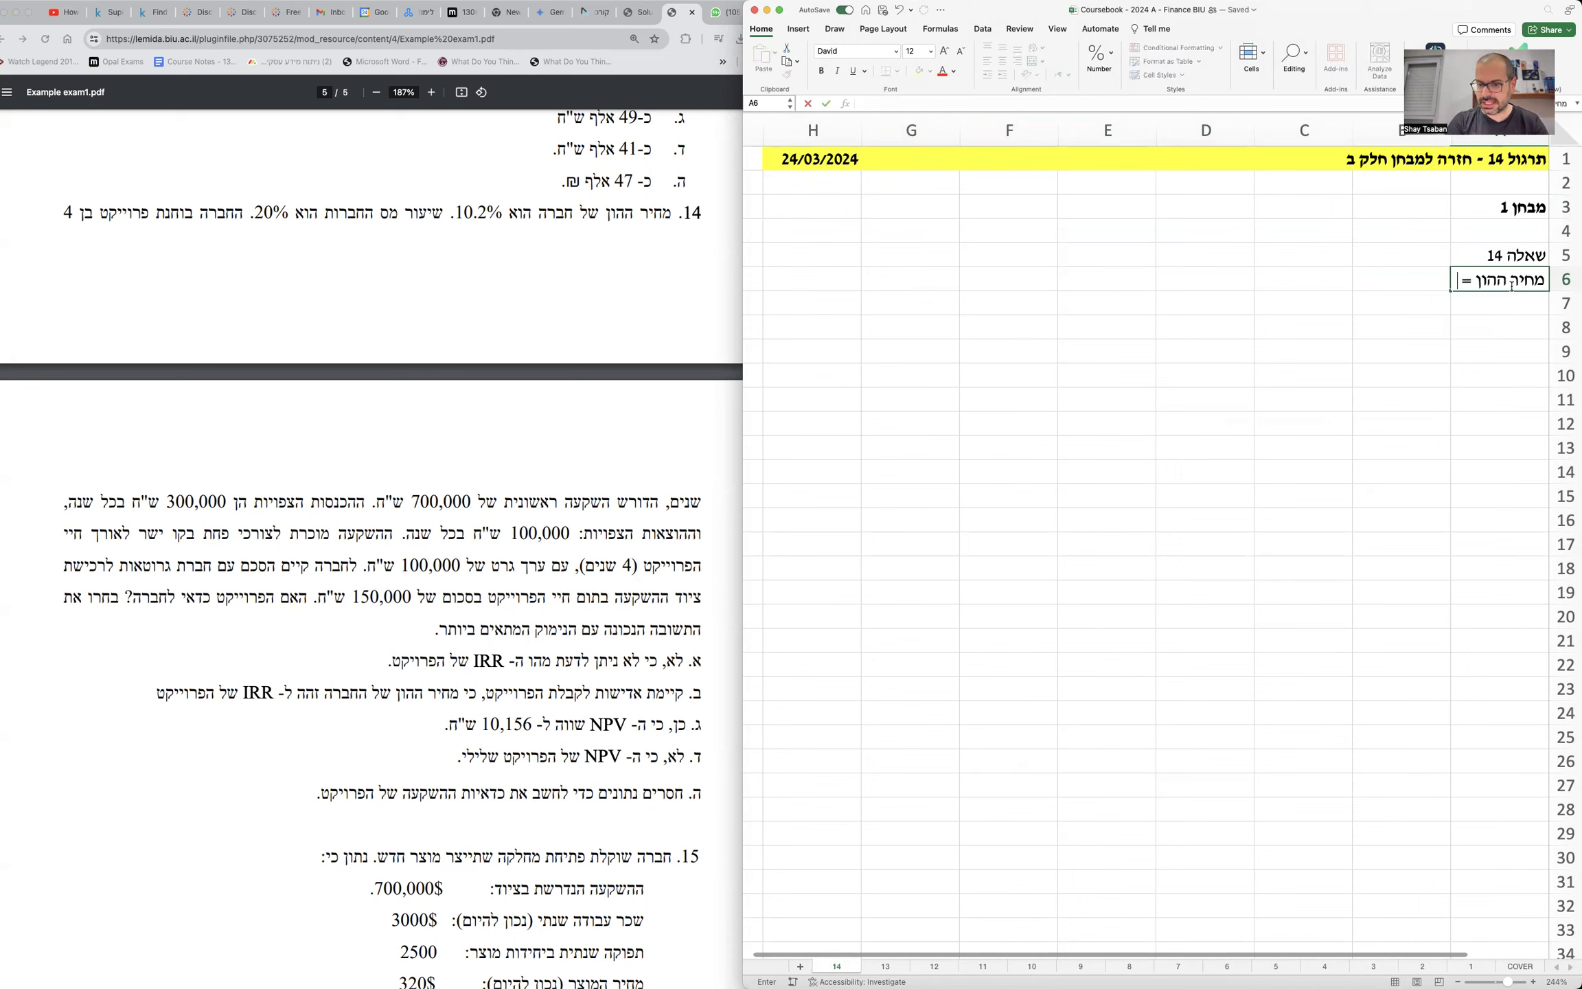
pyautogui.write(' ריבית')
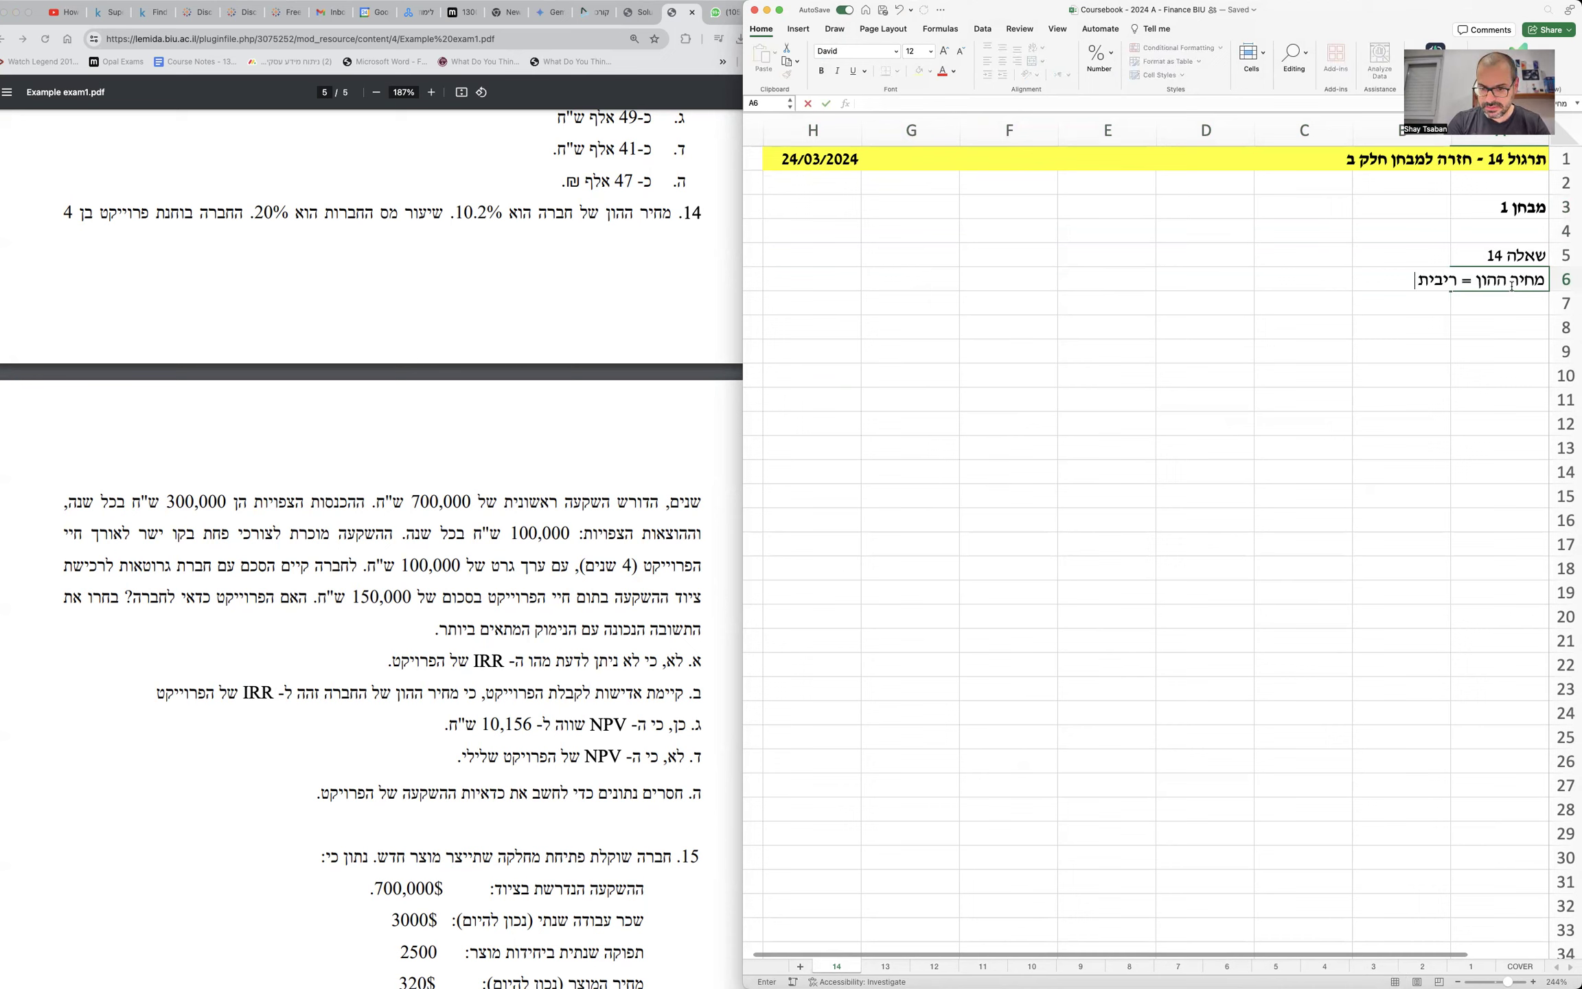
pyautogui.write(' להיוון של ת')
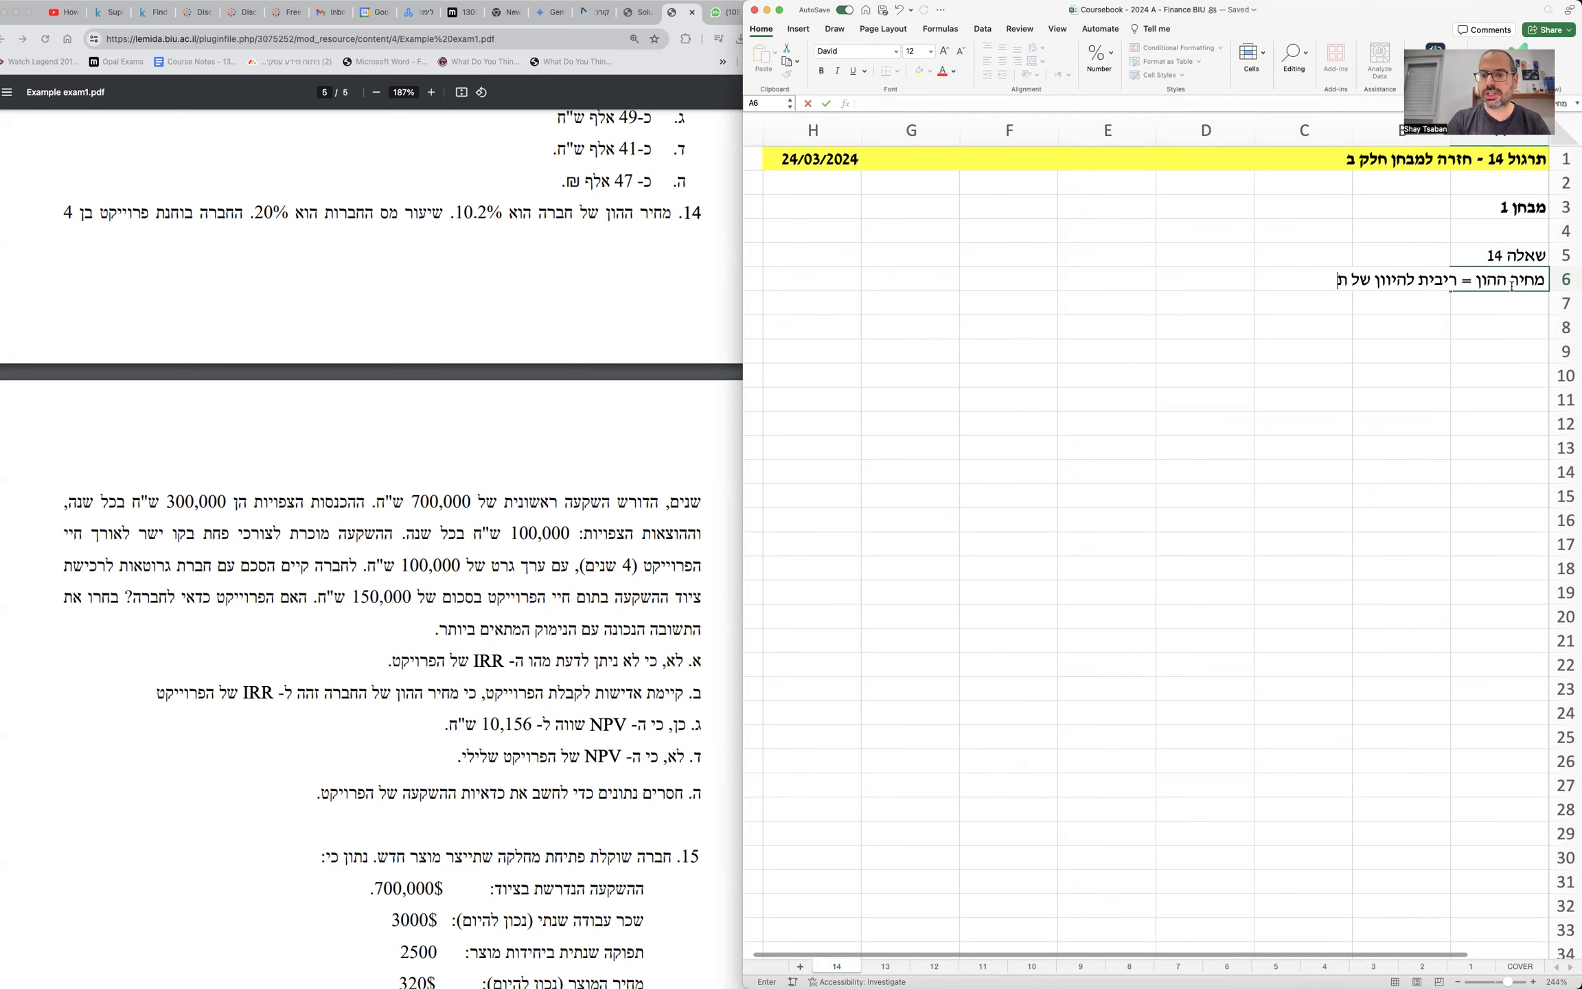
pyautogui.write('זרימ')
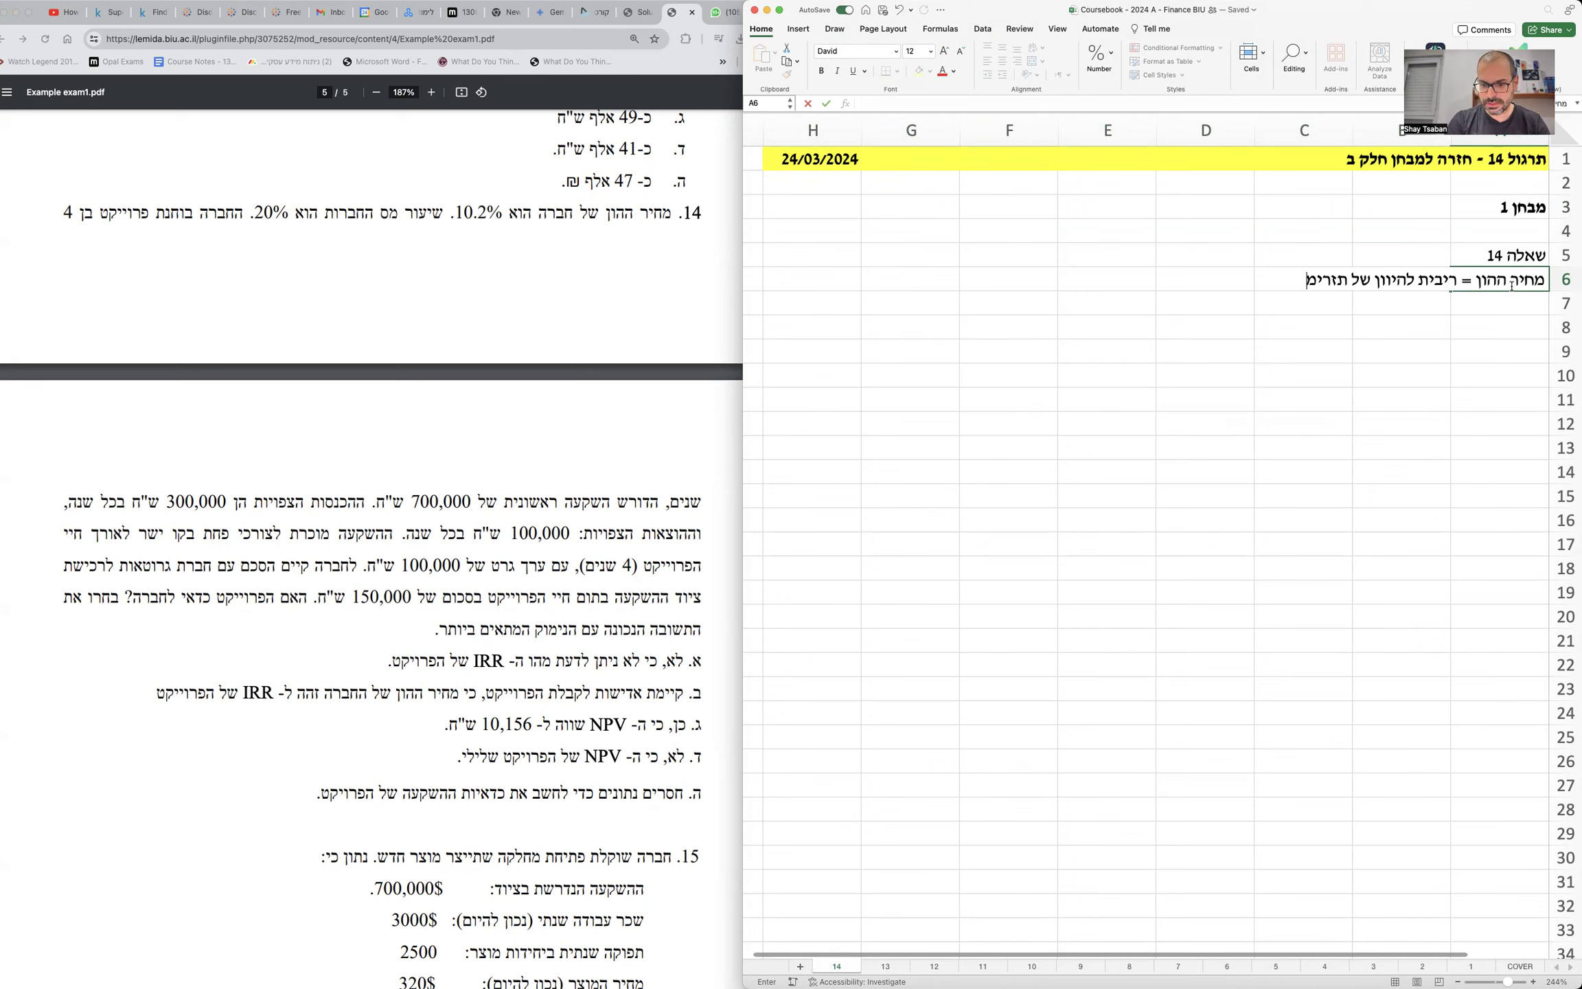
pyautogui.write('י מזומנים בפרוייקט.')
pyautogui.press('Return')
# - Enter "בשפה פשוטה: זה ה - I% שאותו נציב ב - CASH לצורך חישוב ה - NPV של הפרויקט." in cell A7
pyautogui.write('בשפה')
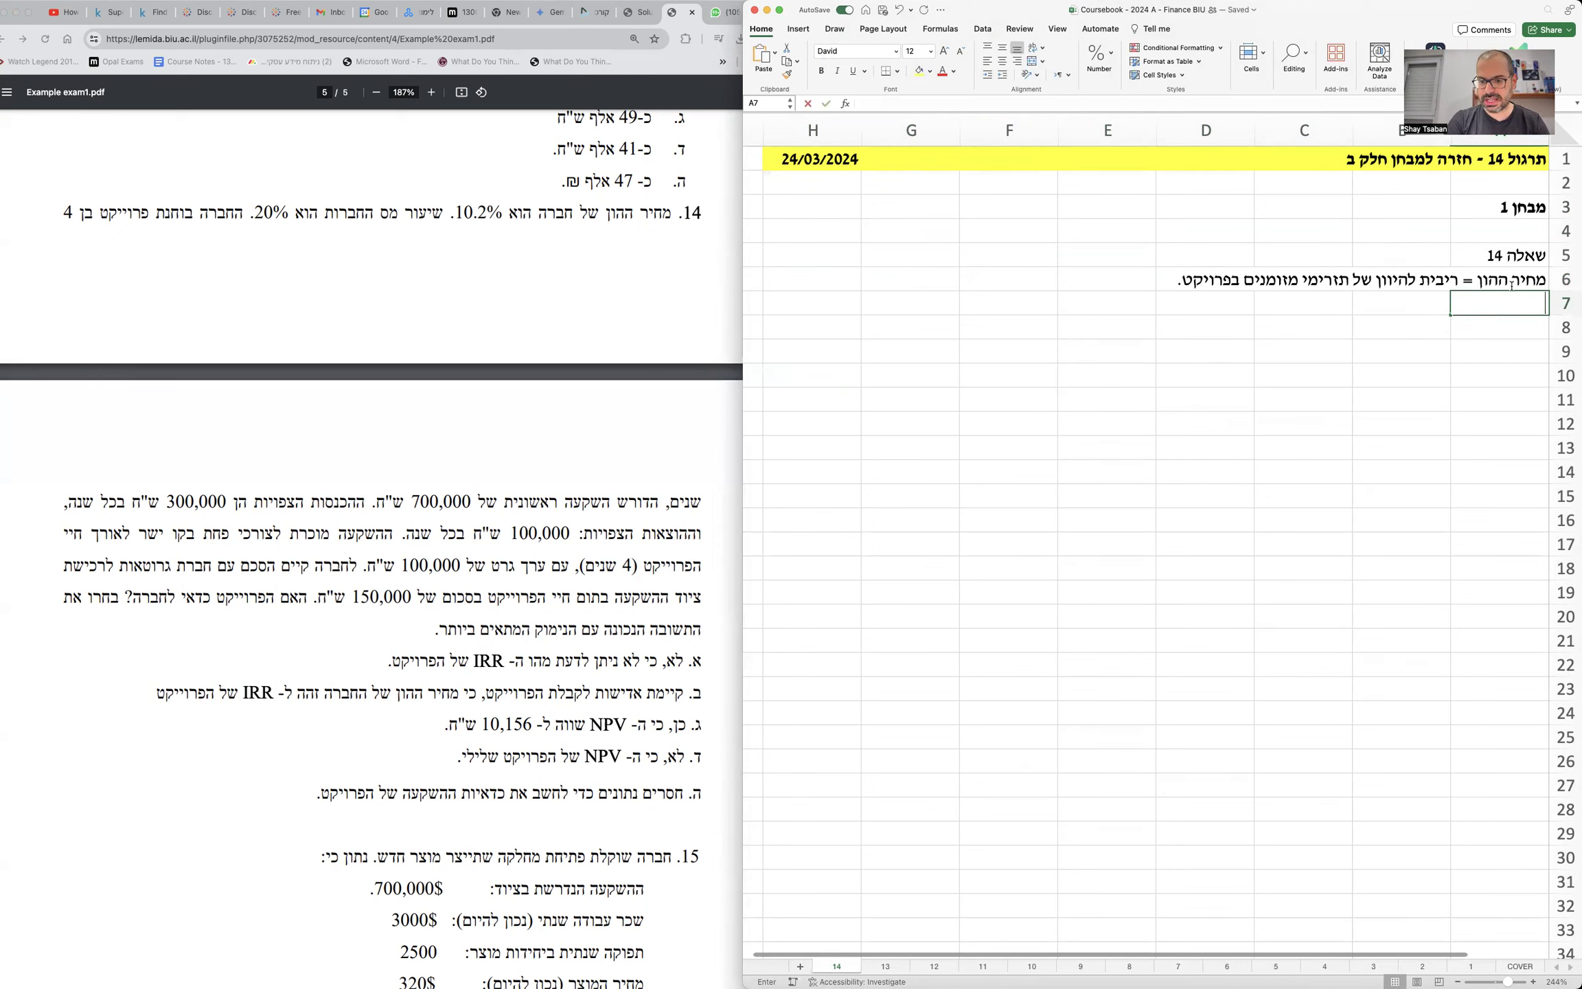
pyautogui.write(' פשוטה: זה ה - I%')
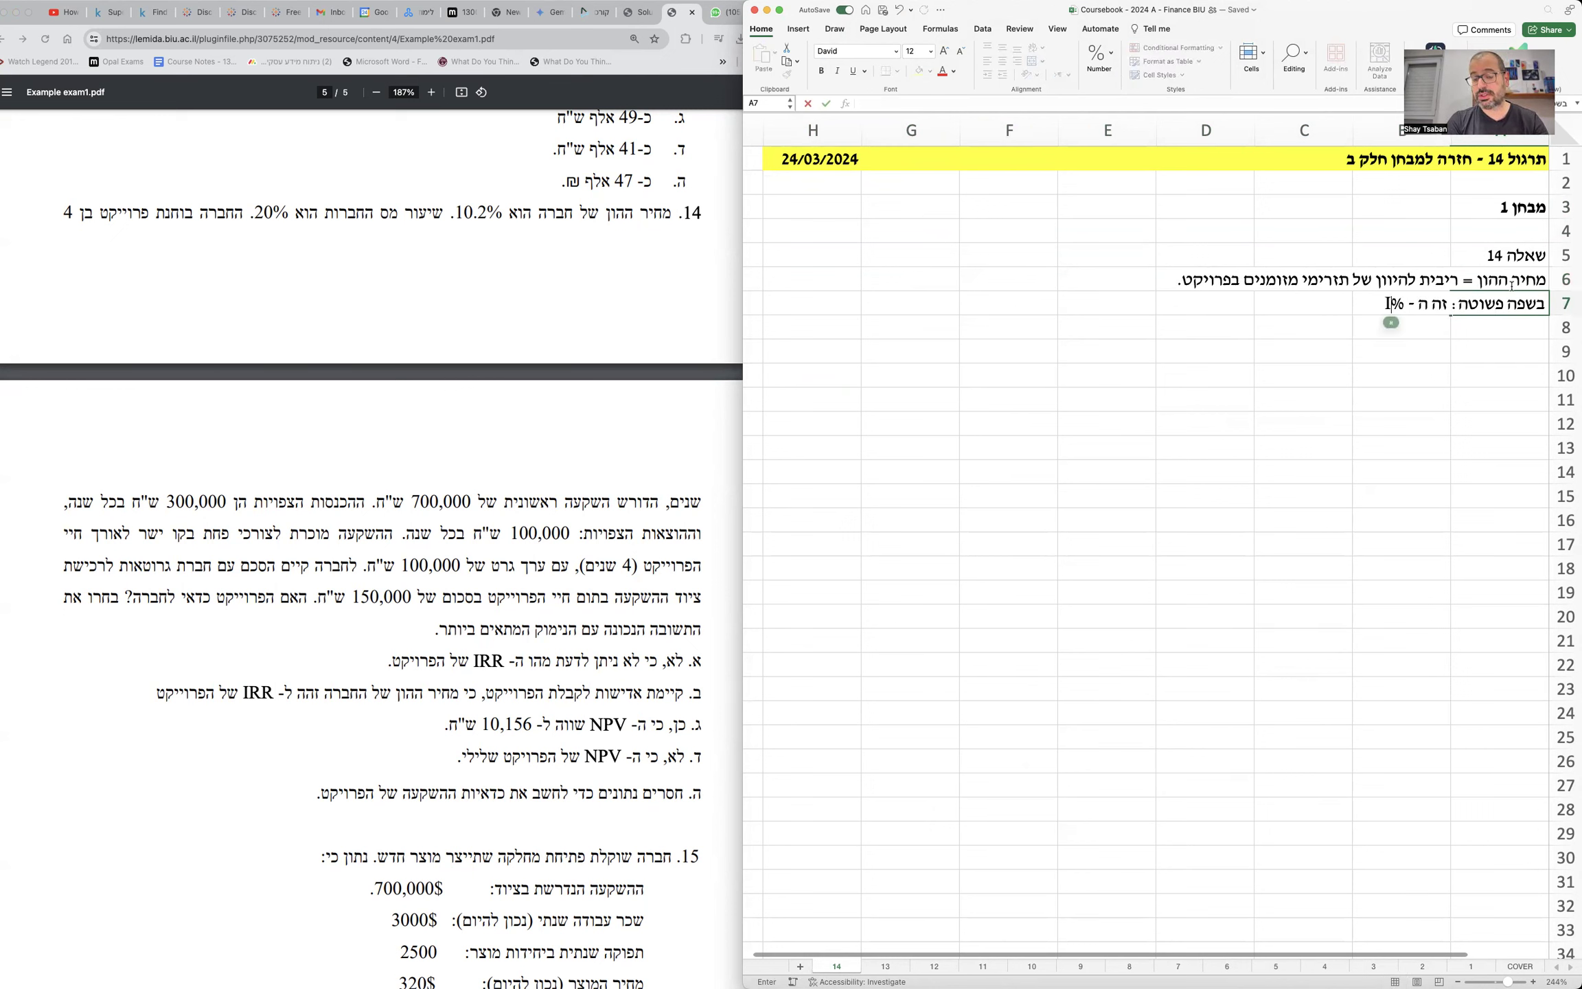
pyautogui.write(' שאותו נציב ב - CASH לצ')
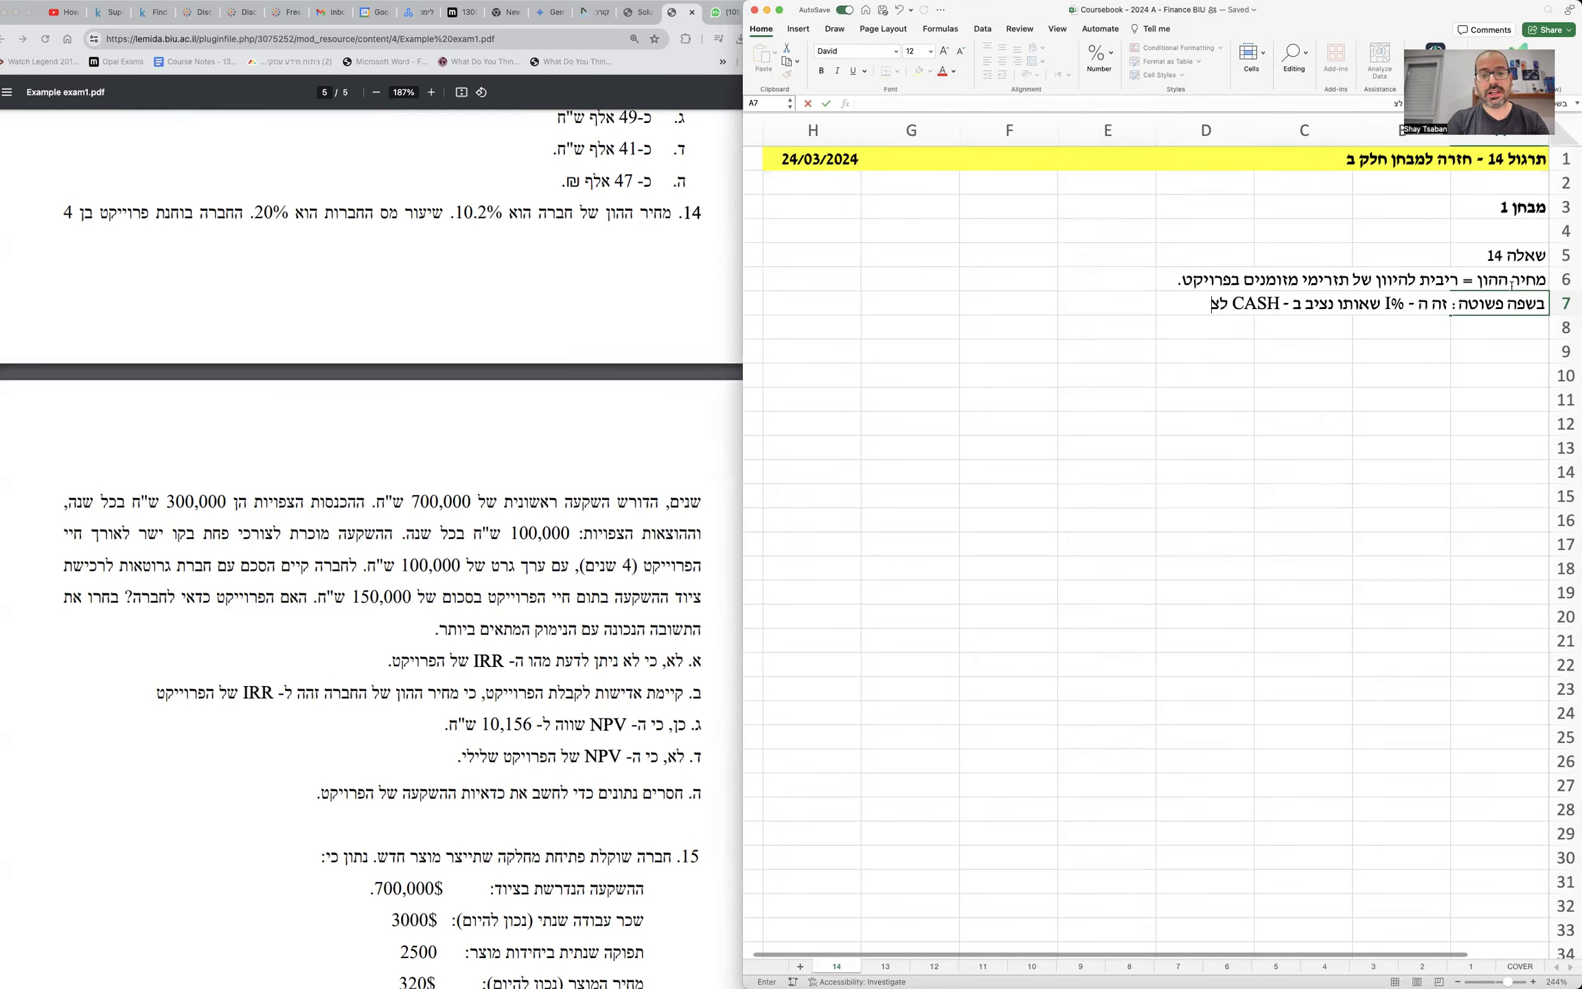
pyautogui.write('ורך חישוב ה - ')
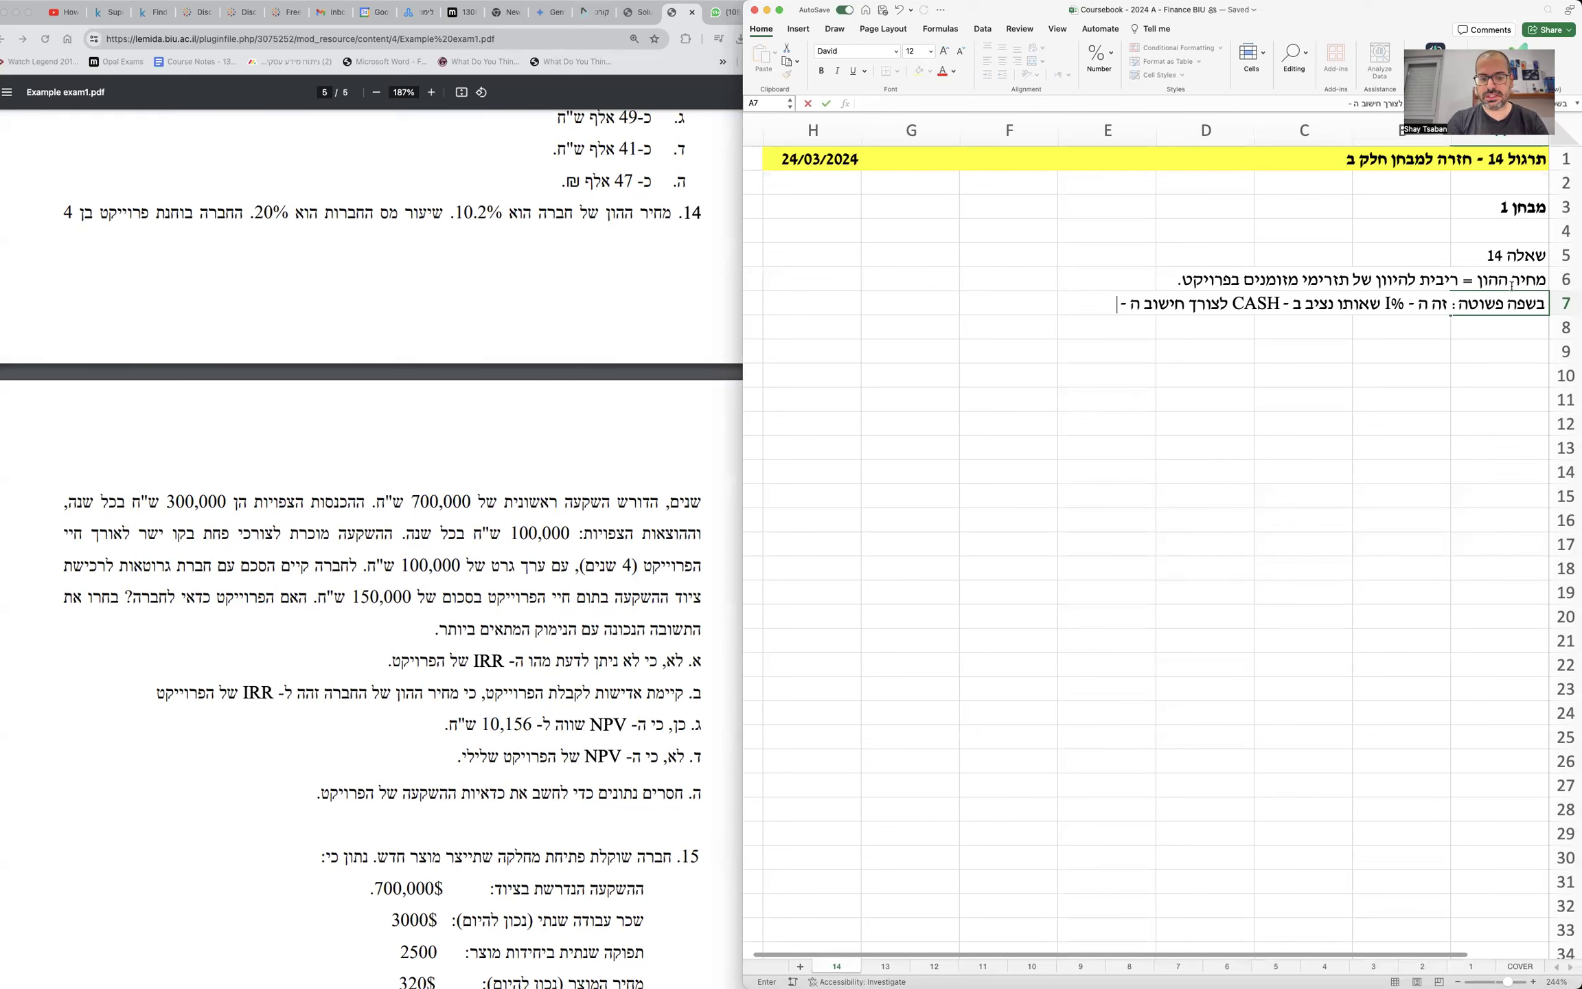
pyautogui.write('NPV של הפרויקט.')
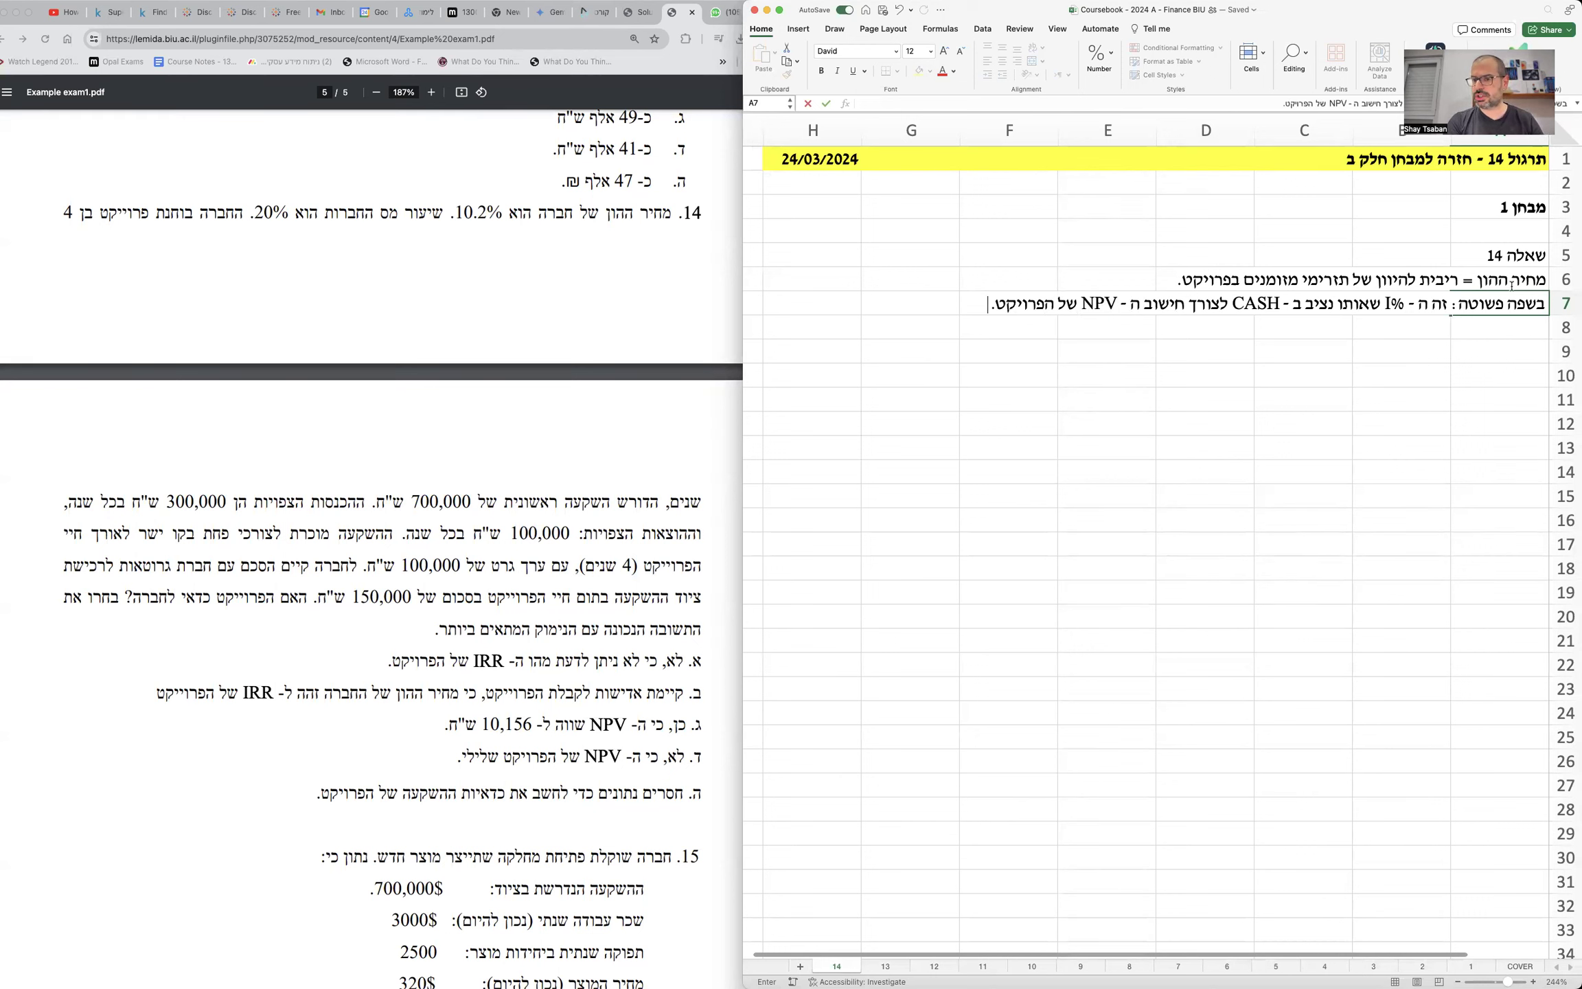
pyautogui.press('Return')
# - Fill the question heading row A5:H5 with light green and make the text in A5 bold
pyautogui.press('Up')
pyautogui.press('Up')
pyautogui.press('Up')
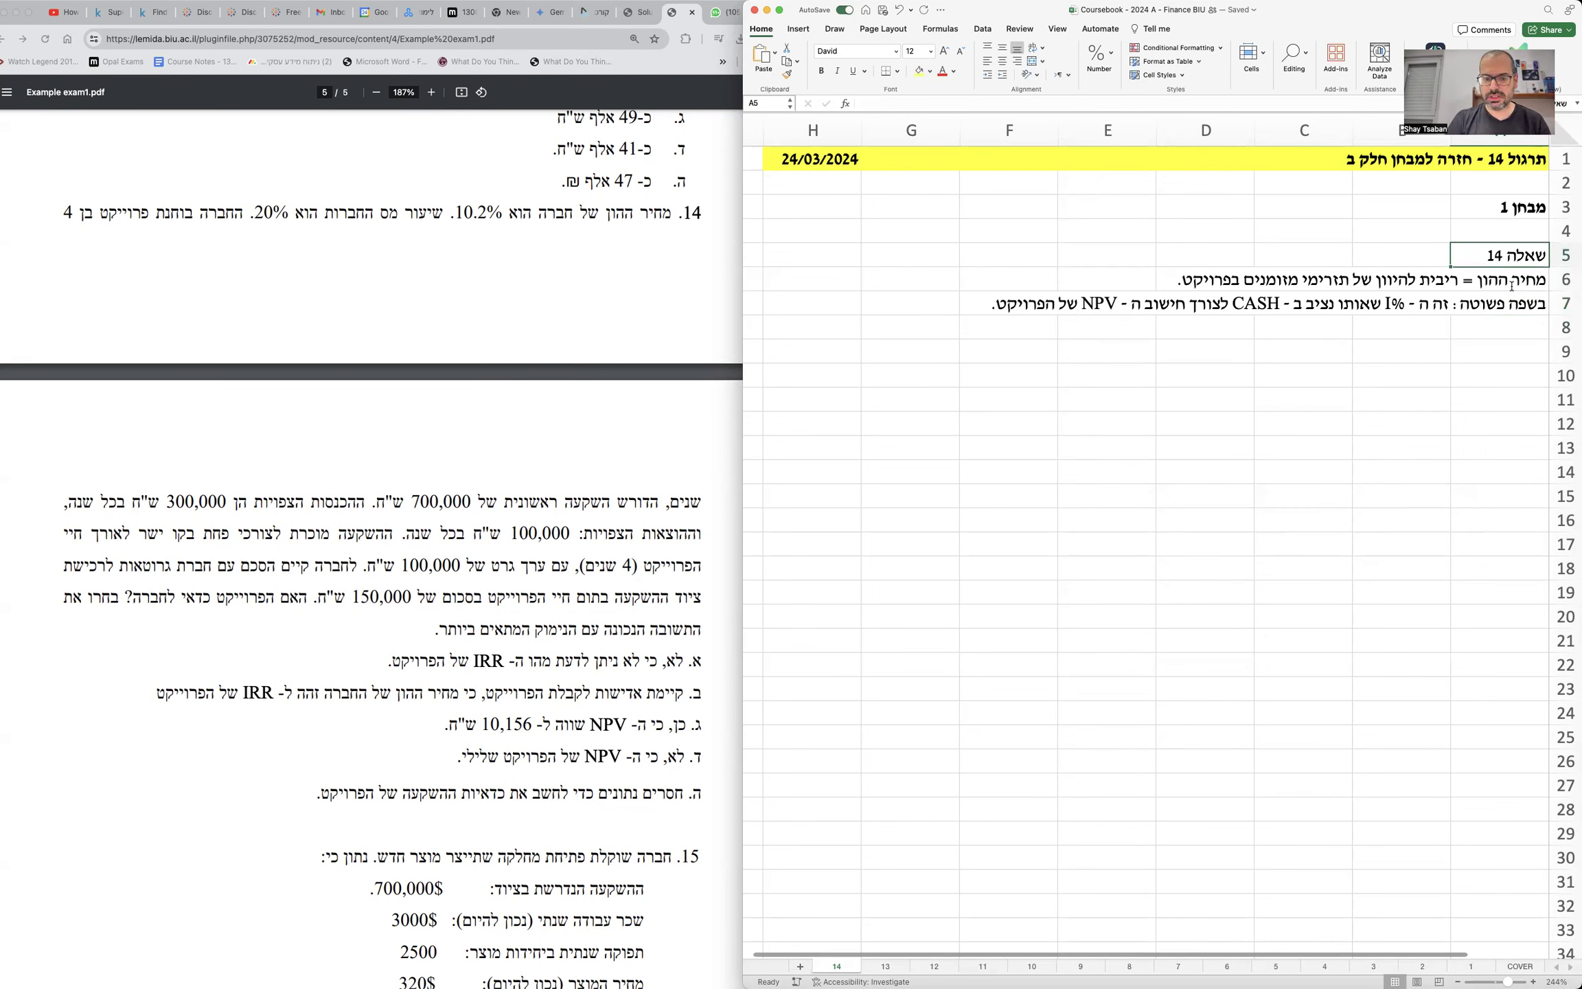
pyautogui.hotkey('shift', 'Left')
pyautogui.hotkey('shift', 'Left')
pyautogui.hotkey('shift', 'Left')
pyautogui.hotkey('shift', 'Left')
pyautogui.hotkey('shift', 'Left')
pyautogui.hotkey('shift', 'Left')
pyautogui.hotkey('shift', 'Left')
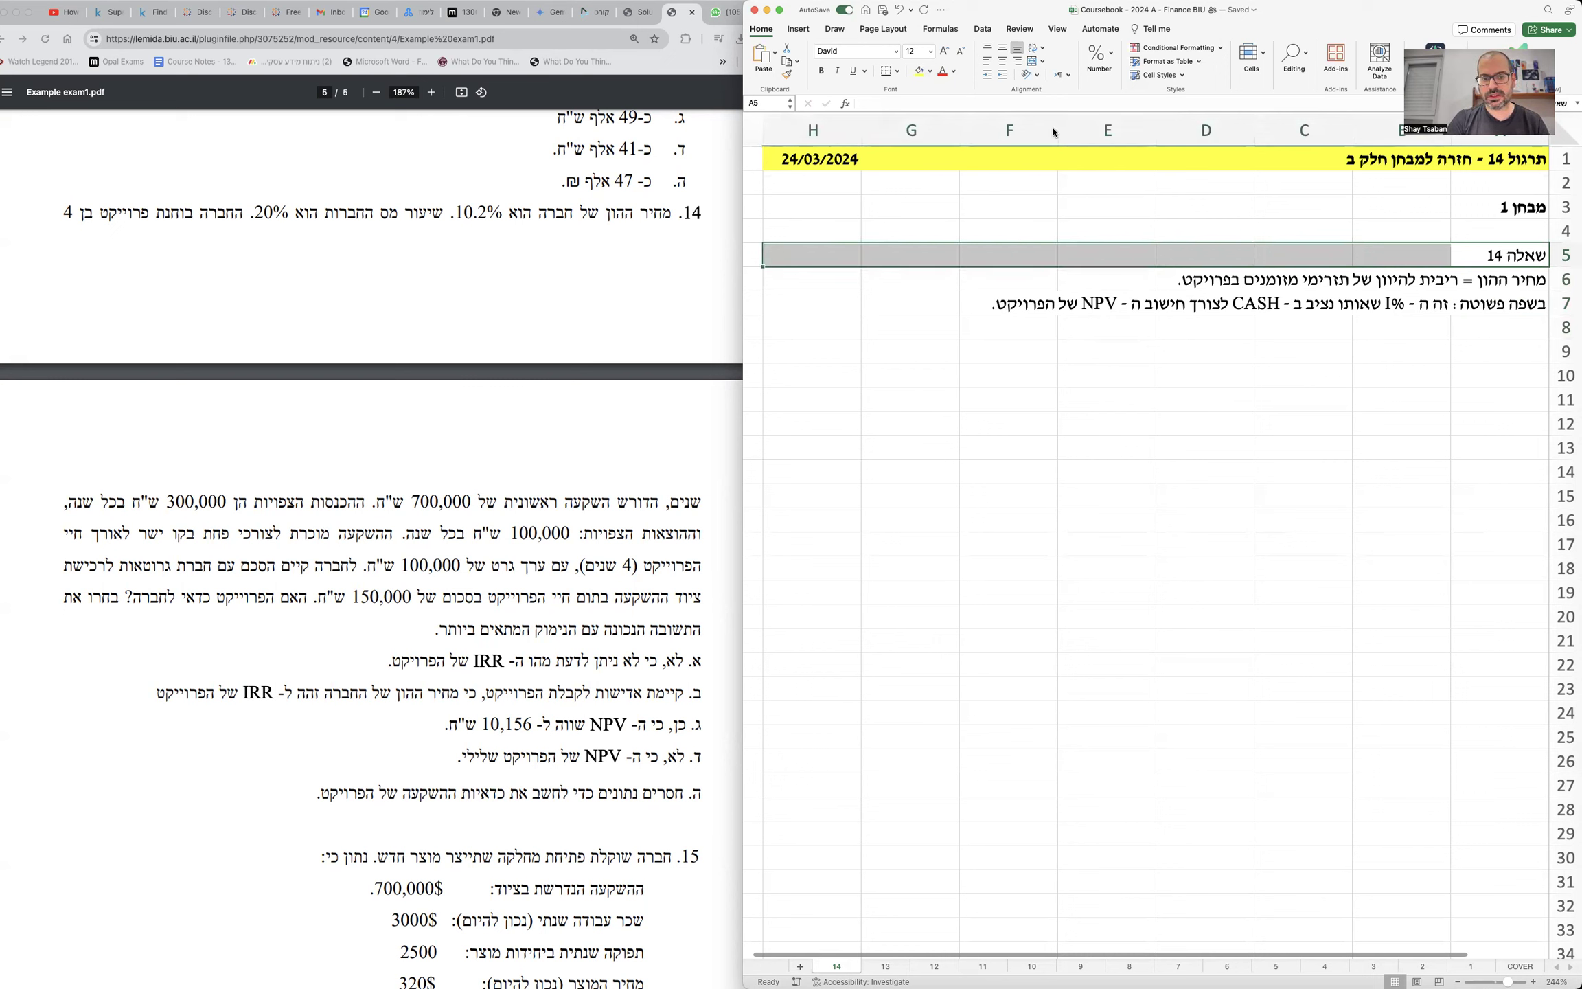
pyautogui.click(931, 71)
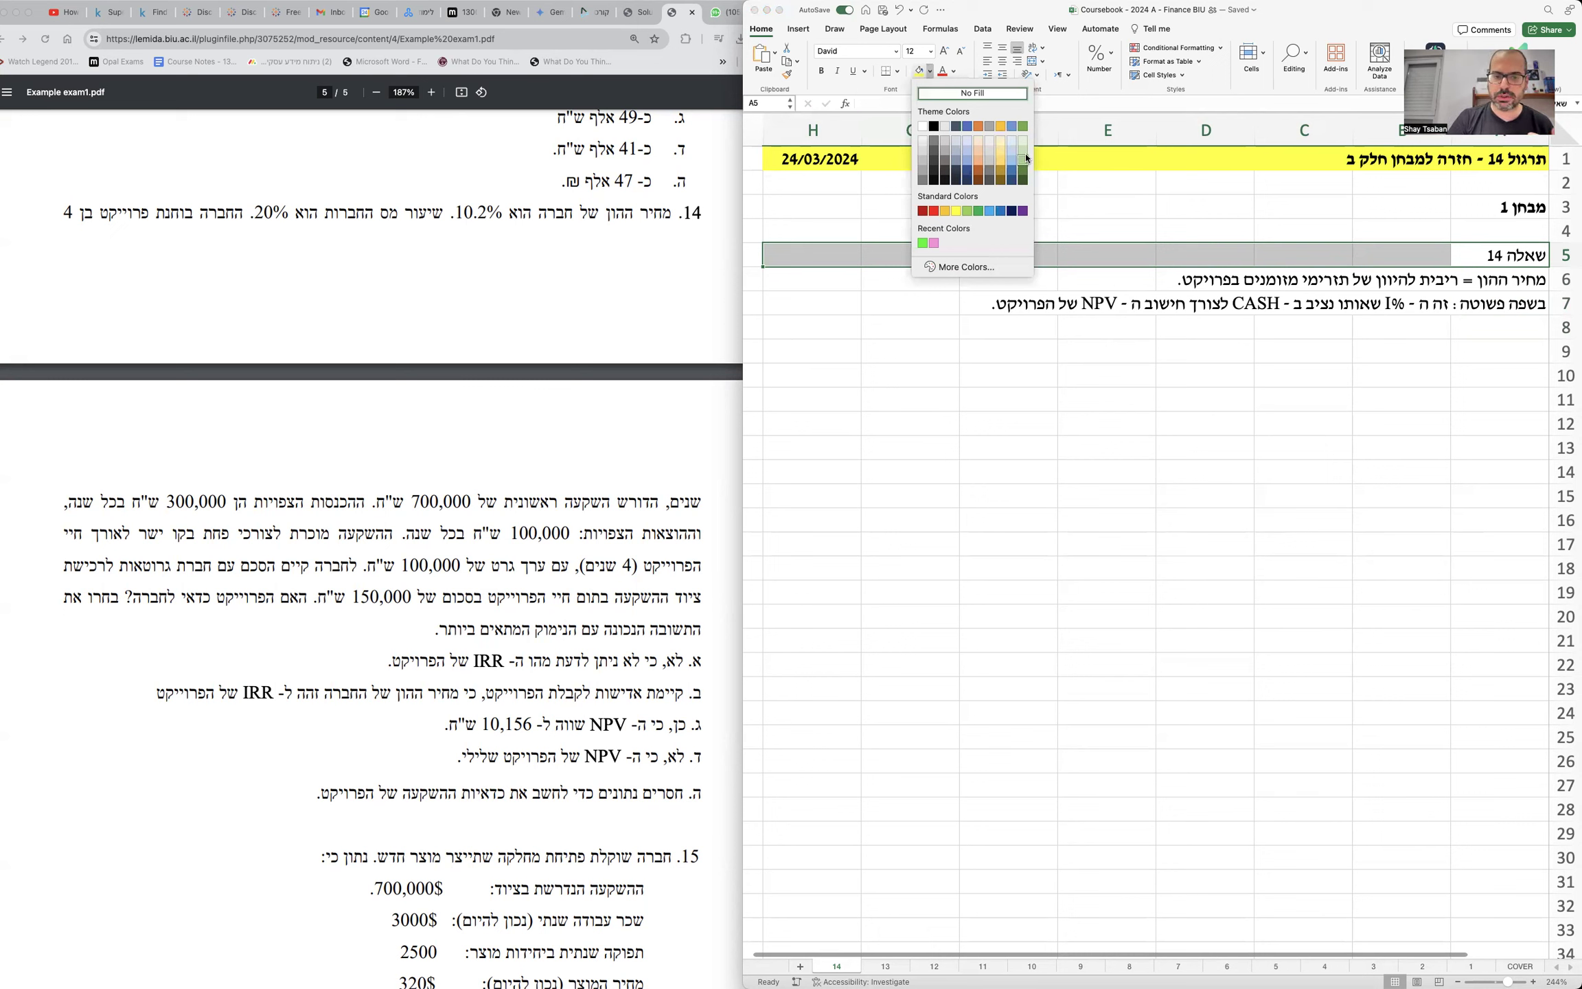
pyautogui.click(1023, 151)
pyautogui.click(1478, 256)
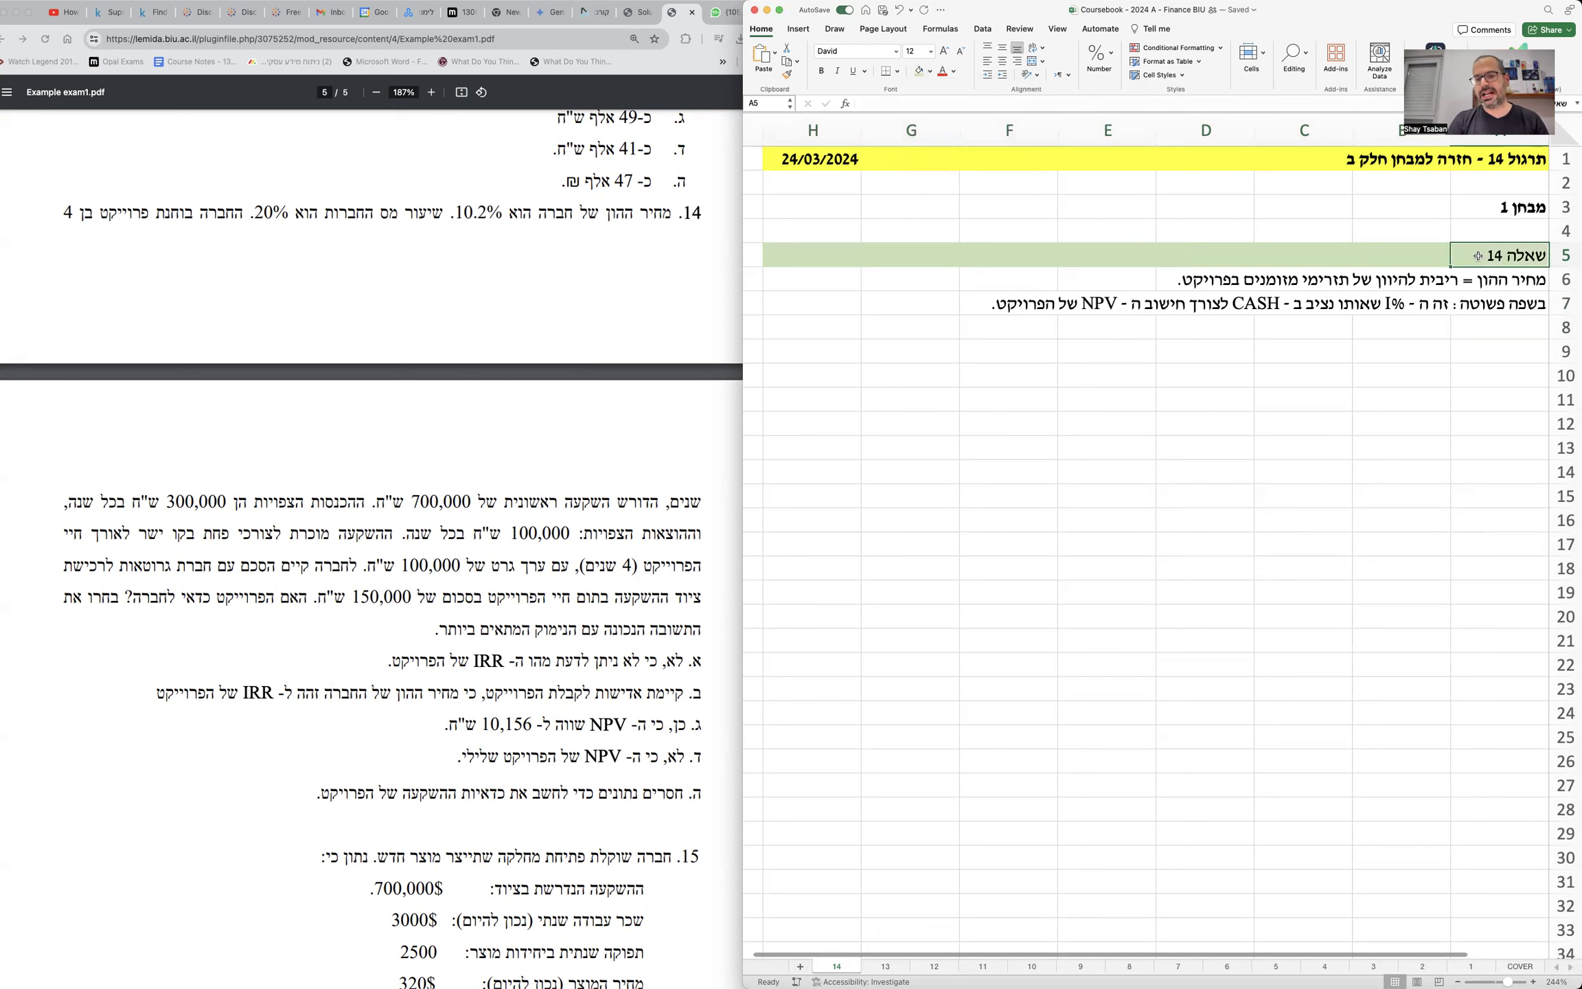
pyautogui.press('super+b')
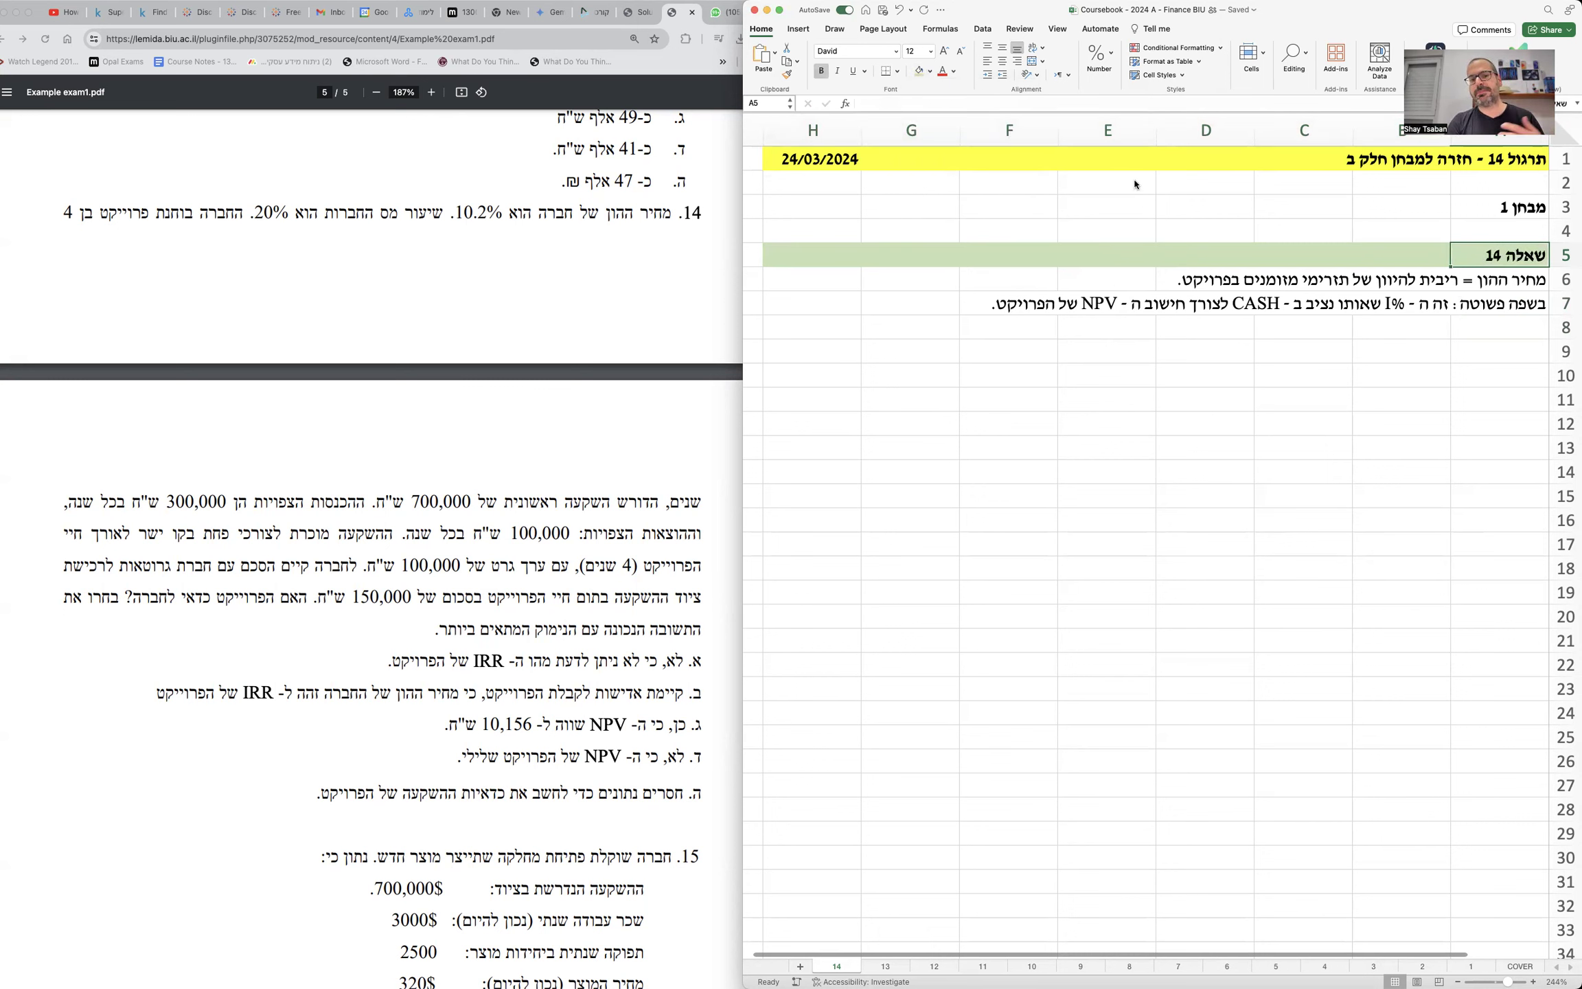
# - Enter "I% = 20" in cell H6, on the cost-of-capital row
pyautogui.click(1478, 327)
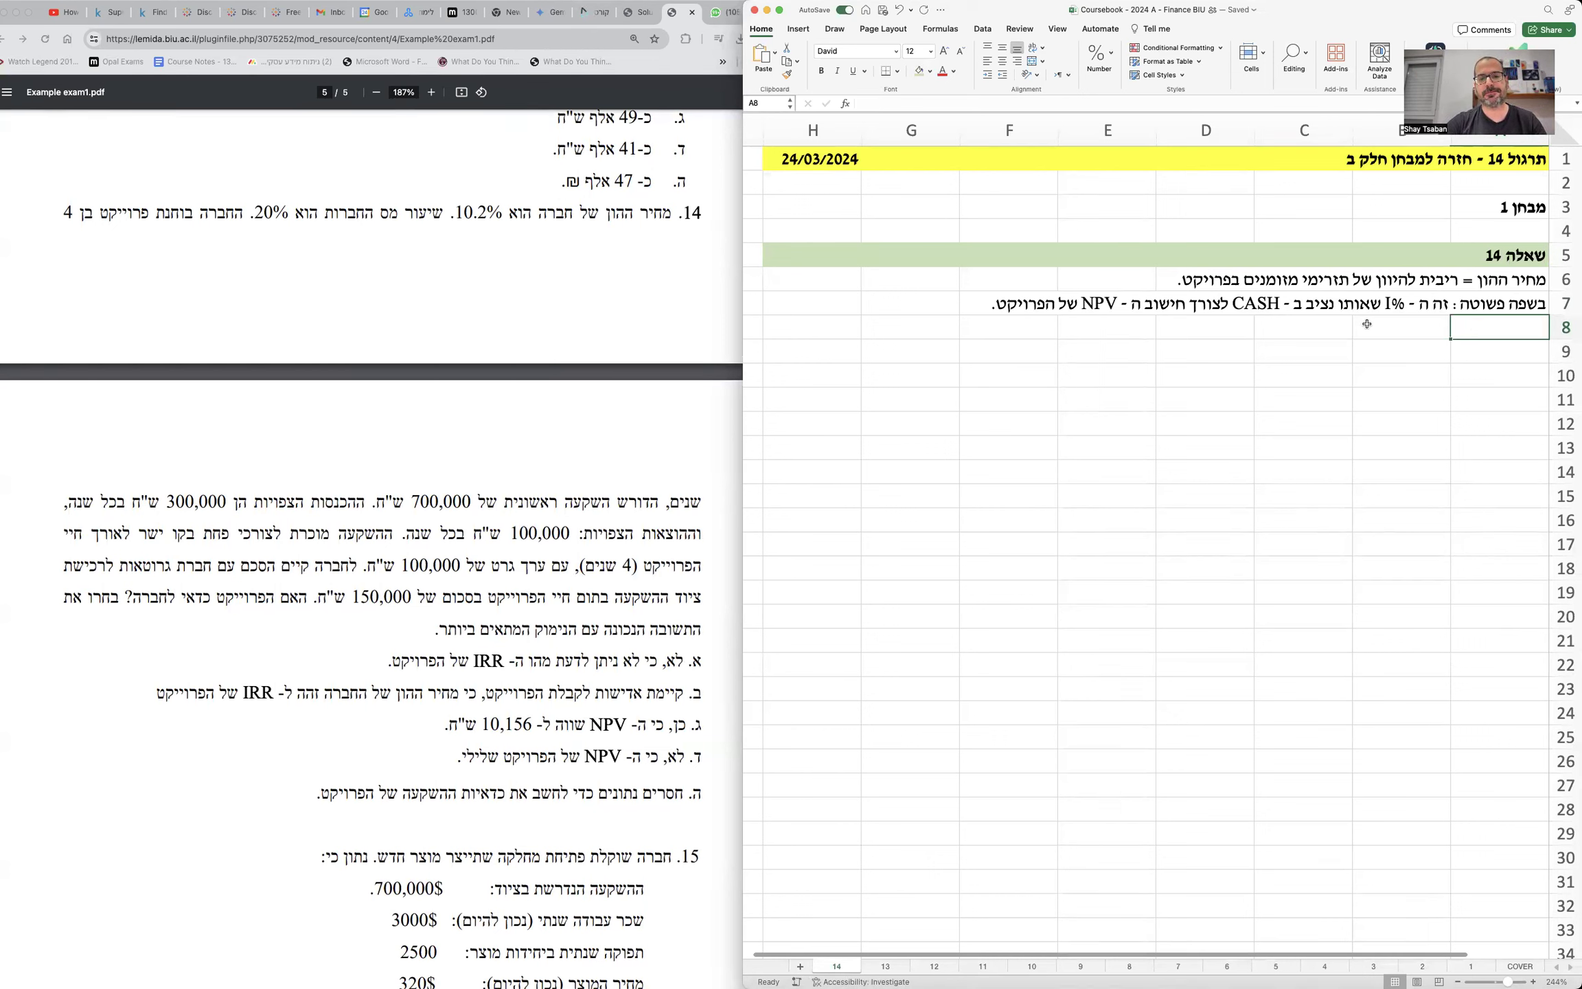
pyautogui.click(1479, 353)
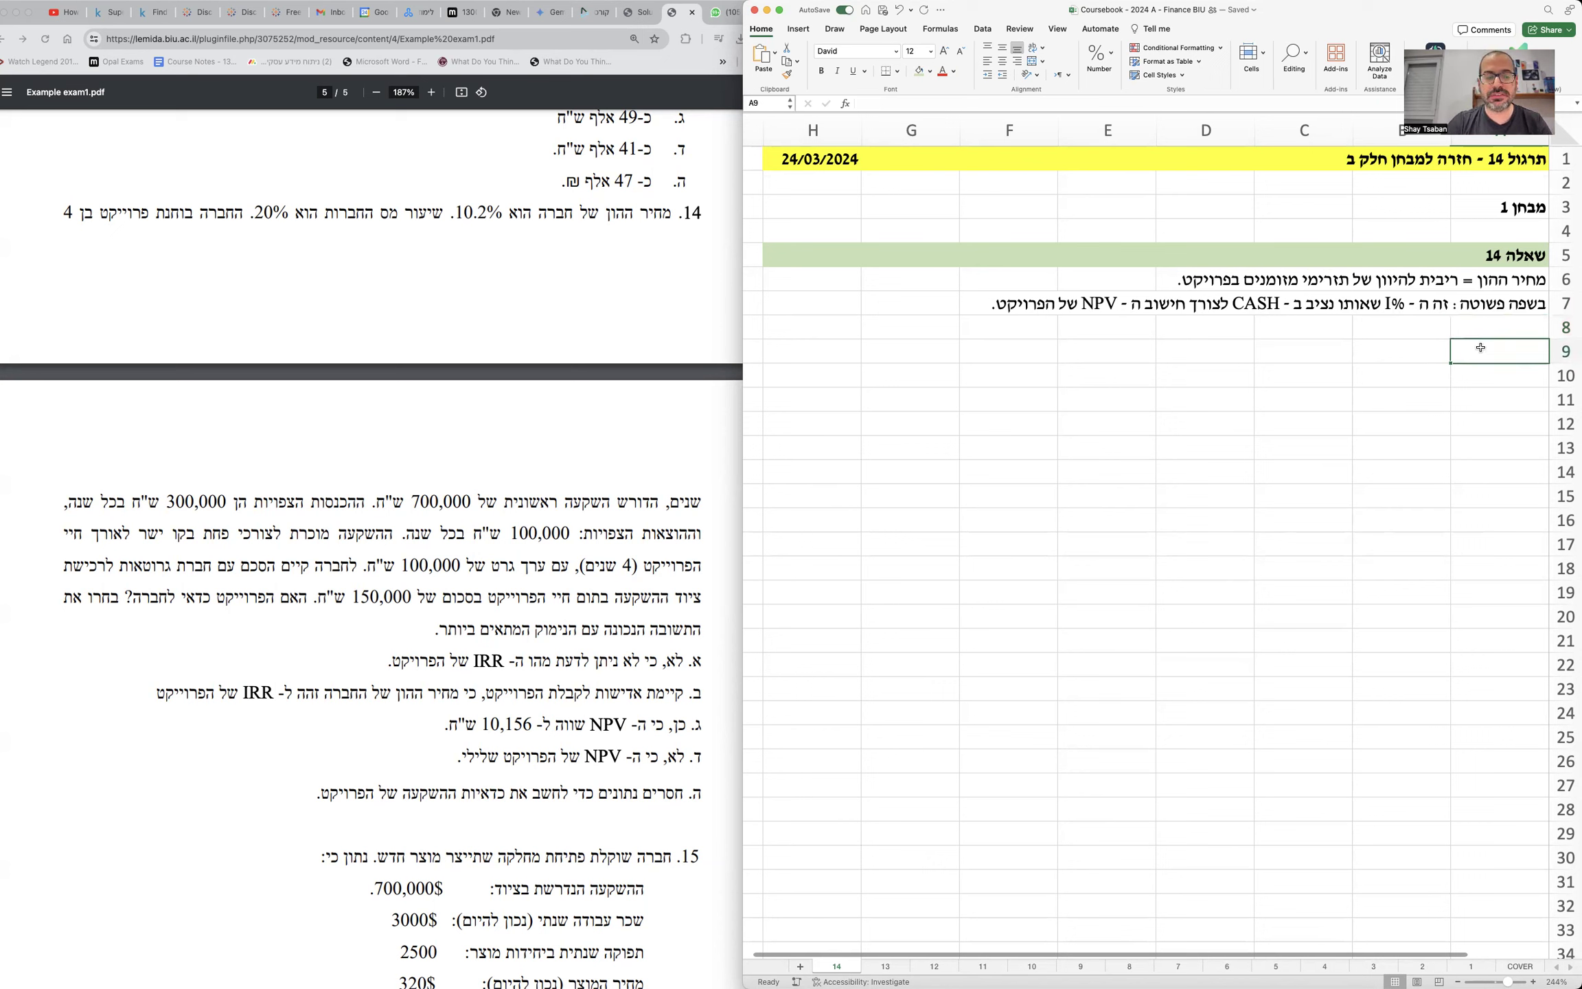
pyautogui.click(831, 279)
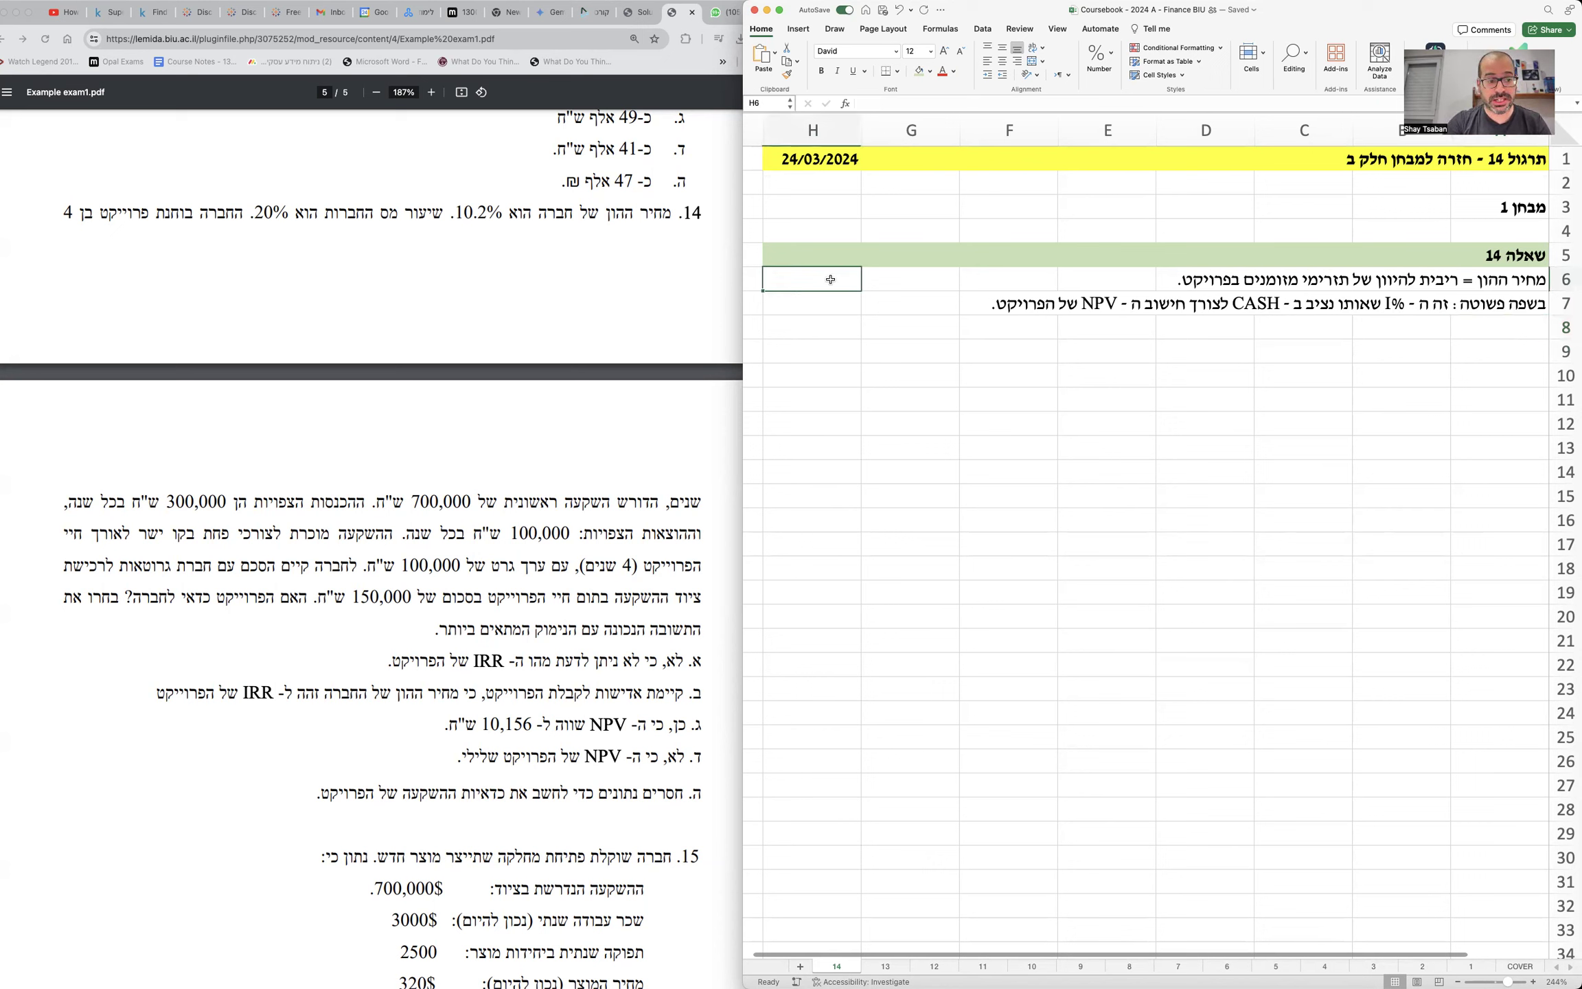
pyautogui.write('I% = 20')
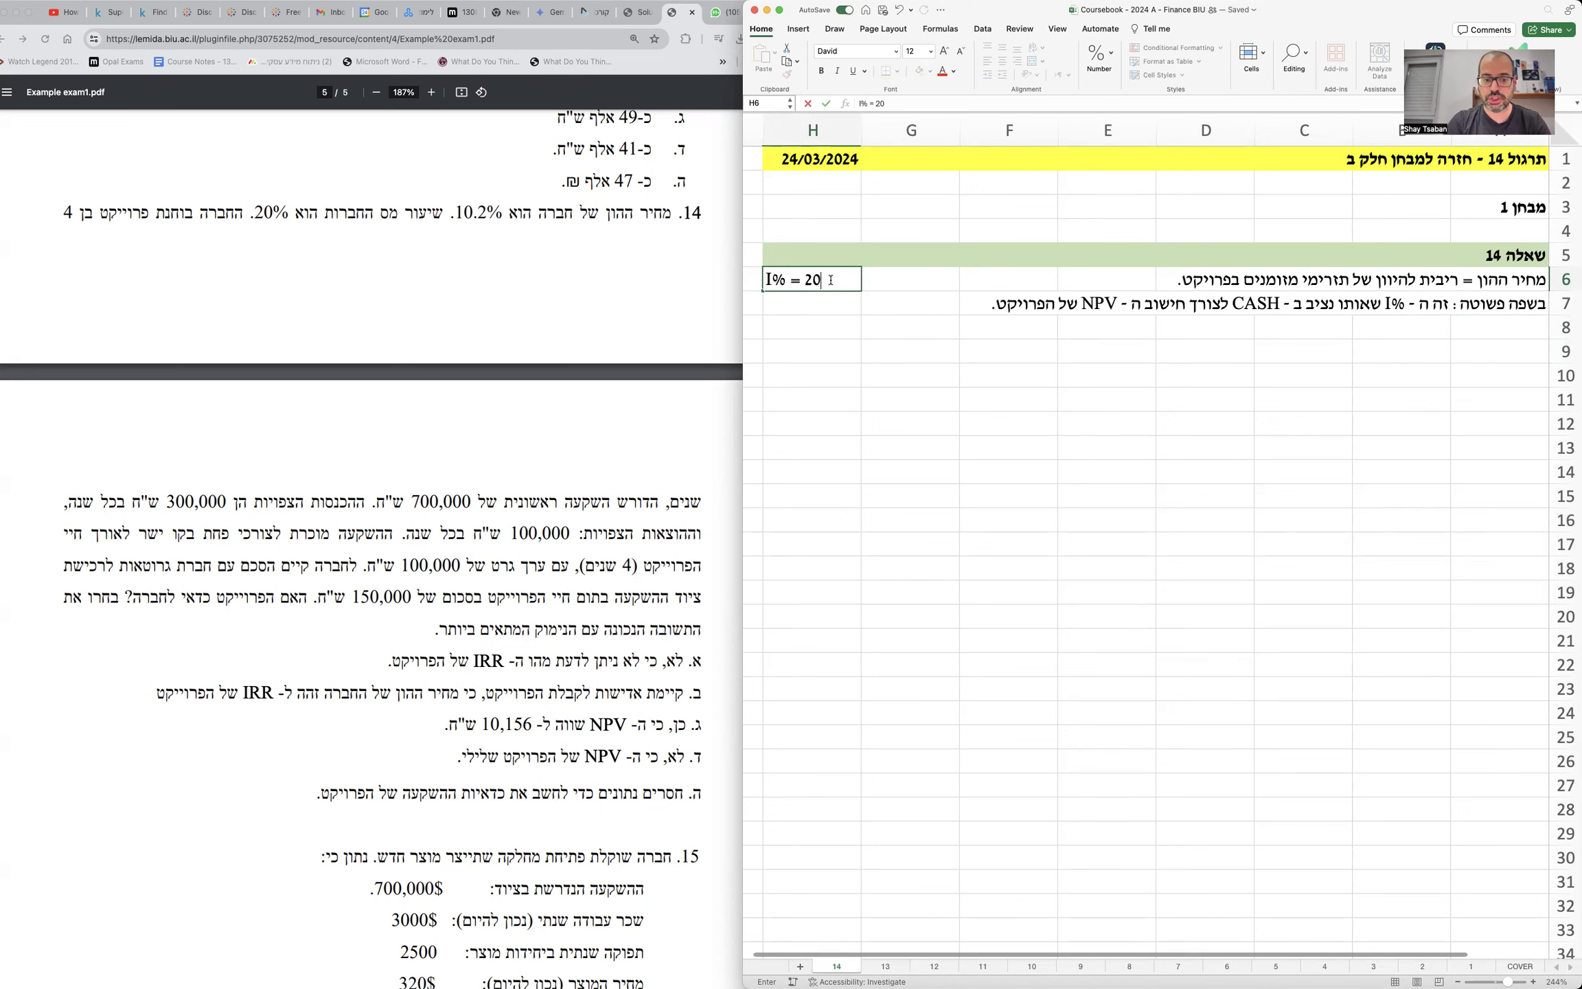
pyautogui.press('Return')
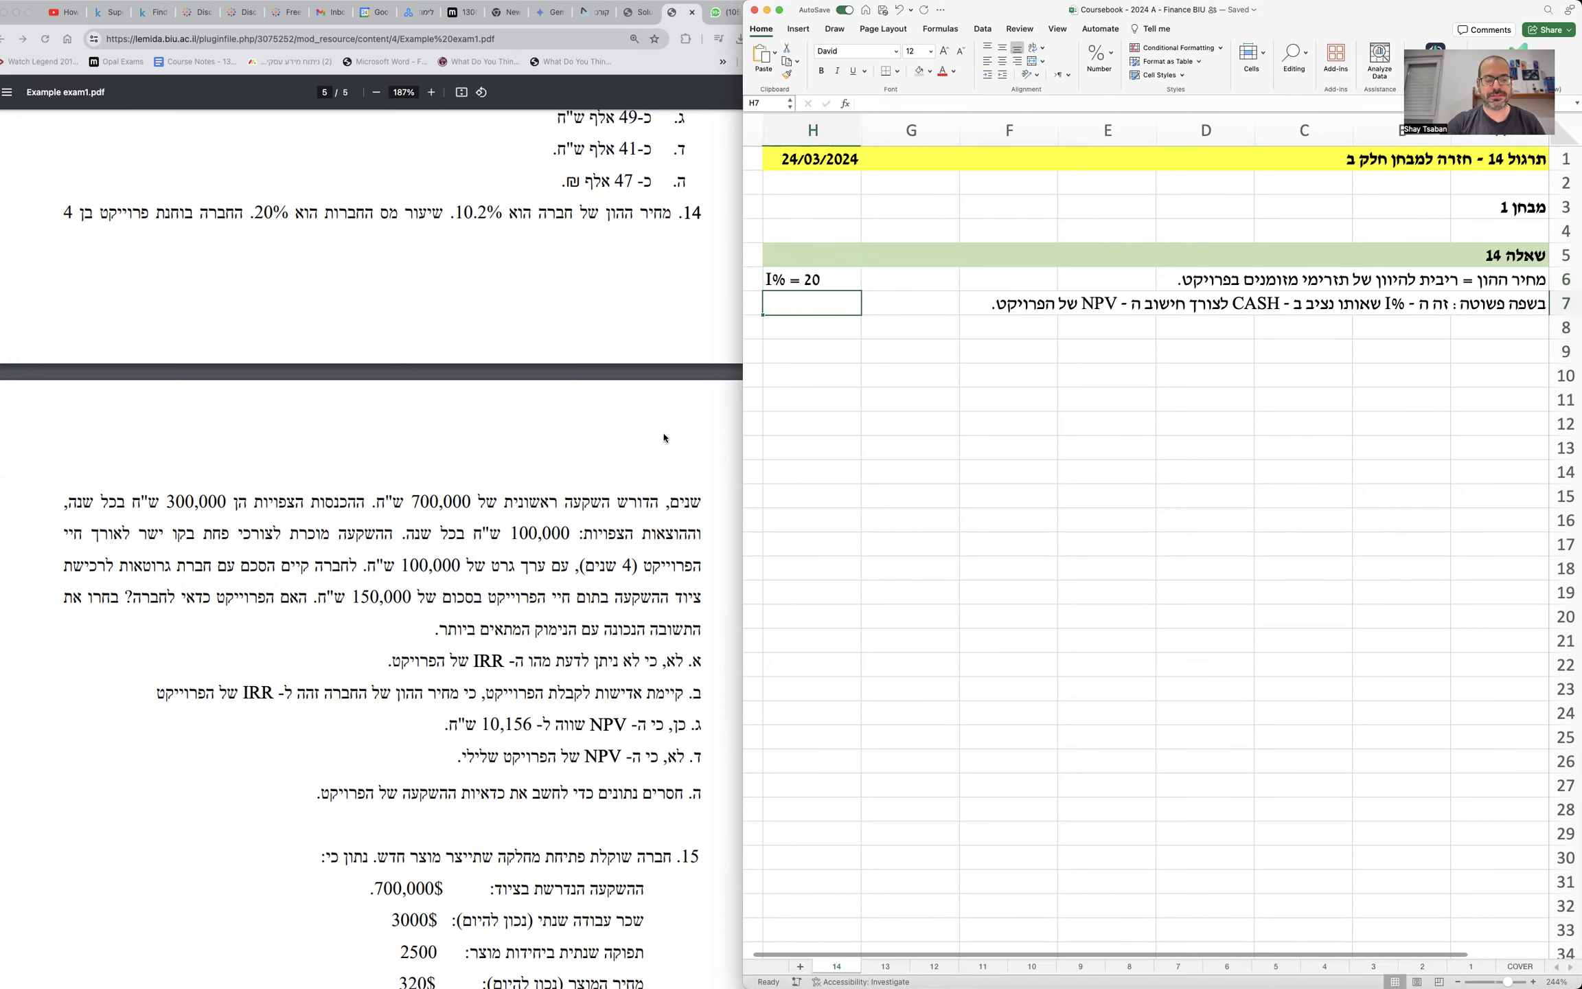
# - Enter the tax rate "t = 20%" in cell H7 and move that entry to H8
pyautogui.scroll(-2, 484, 407)
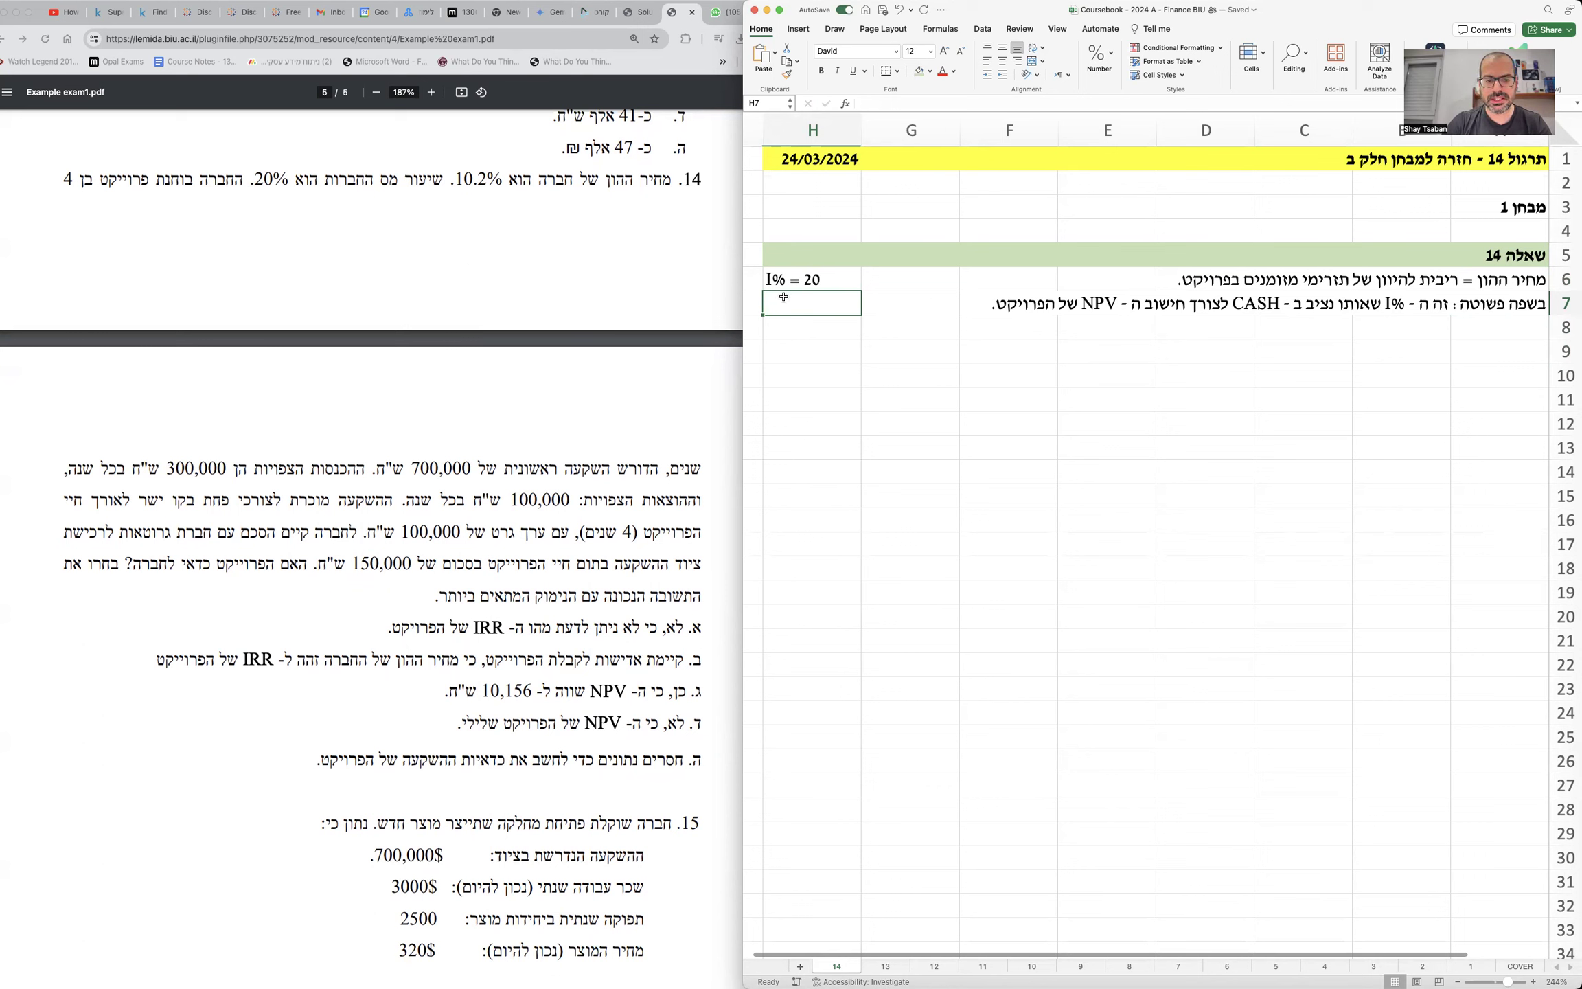
pyautogui.write('t =')
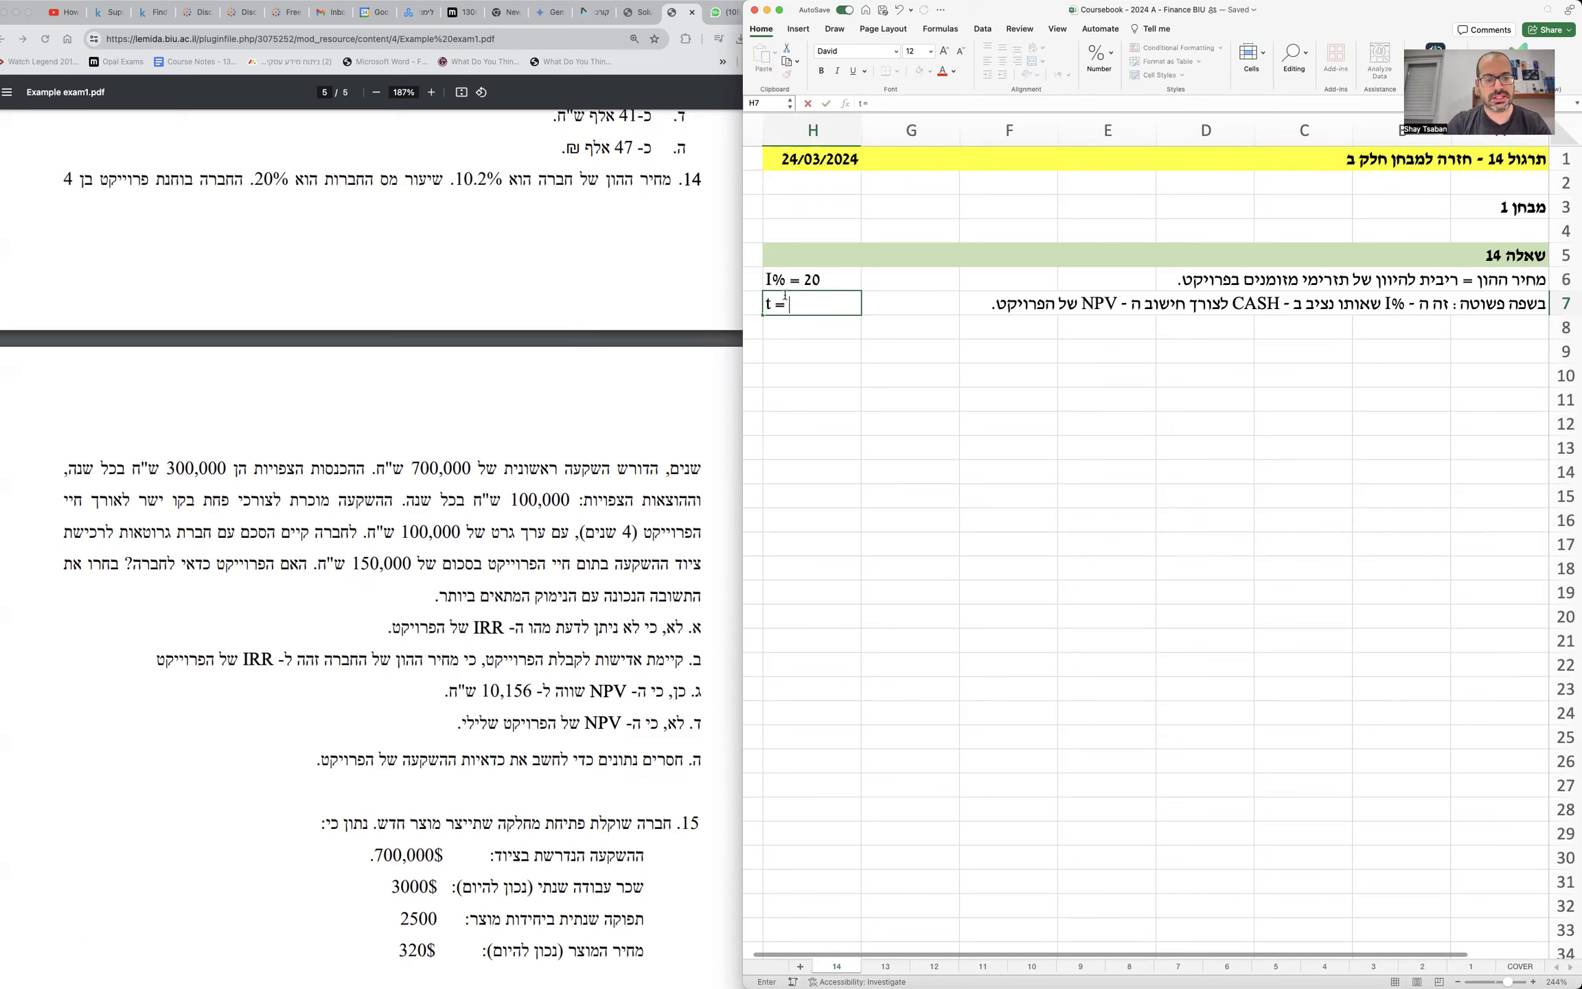
pyautogui.write(' 20%')
pyautogui.press('Return')
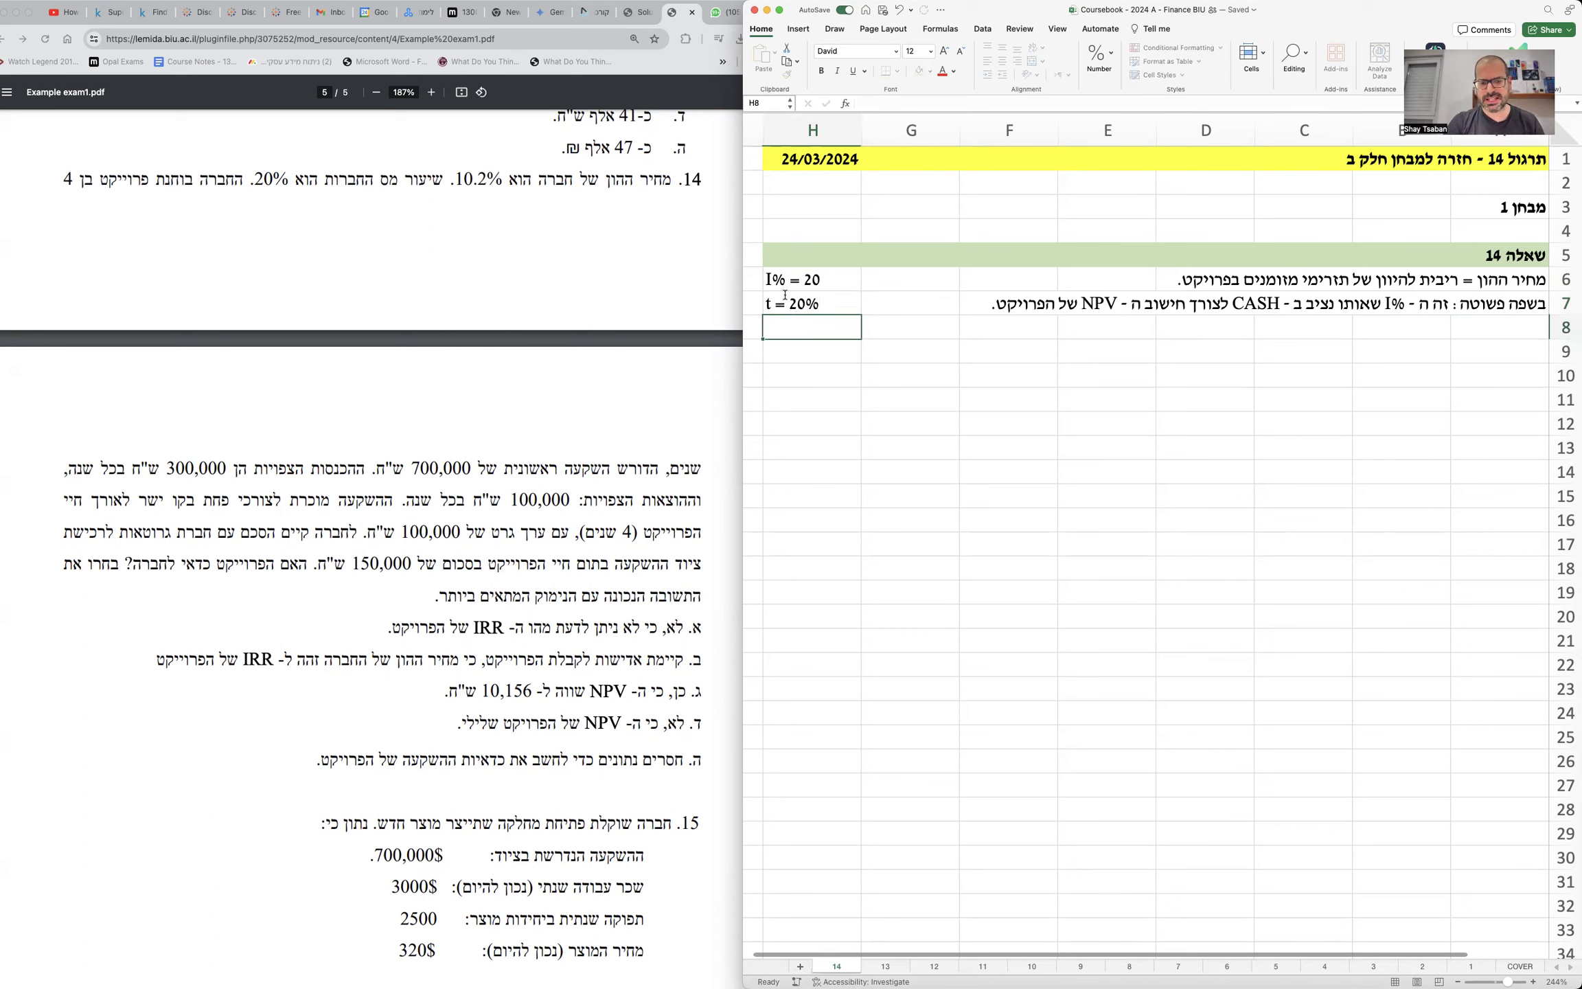
pyautogui.click(785, 294)
pyautogui.moveTo(784, 294); pyautogui.dragTo(785, 319)
# - Enter the note "בנוסף נתון שיעור המס" in cell A8, on the tax rate's row
pyautogui.press('Tab')
pyautogui.press('Tab')
pyautogui.press('Tab')
pyautogui.press('Tab')
pyautogui.press('Tab')
pyautogui.press('Tab')
pyautogui.press('Tab')
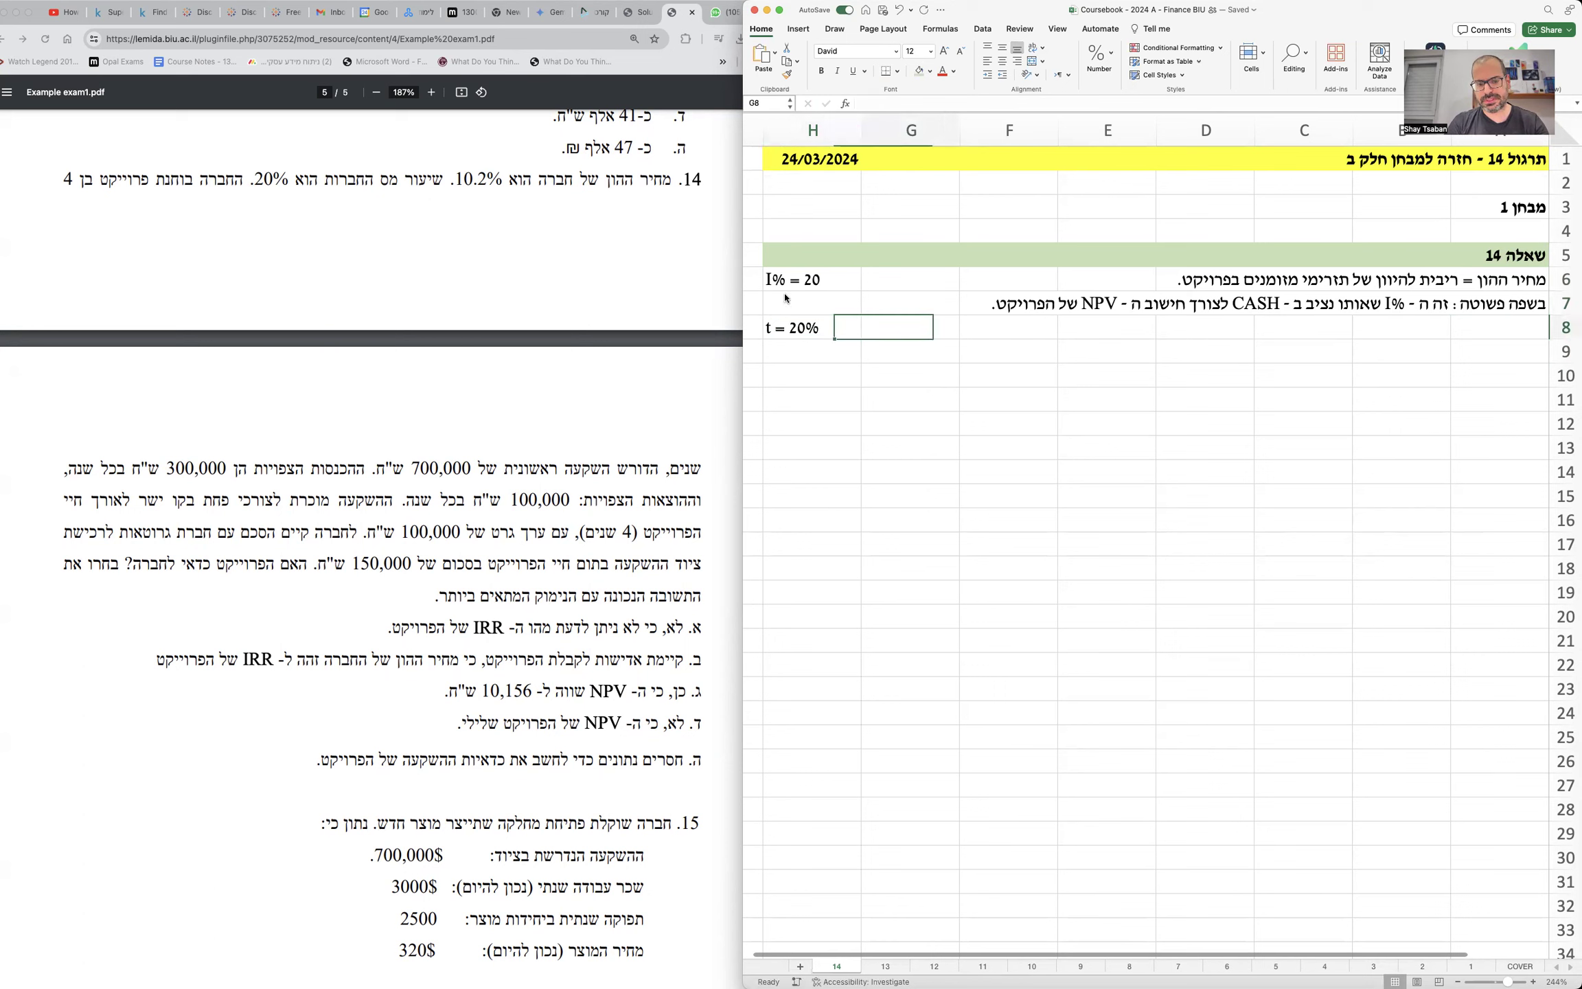
pyautogui.write('בנ')
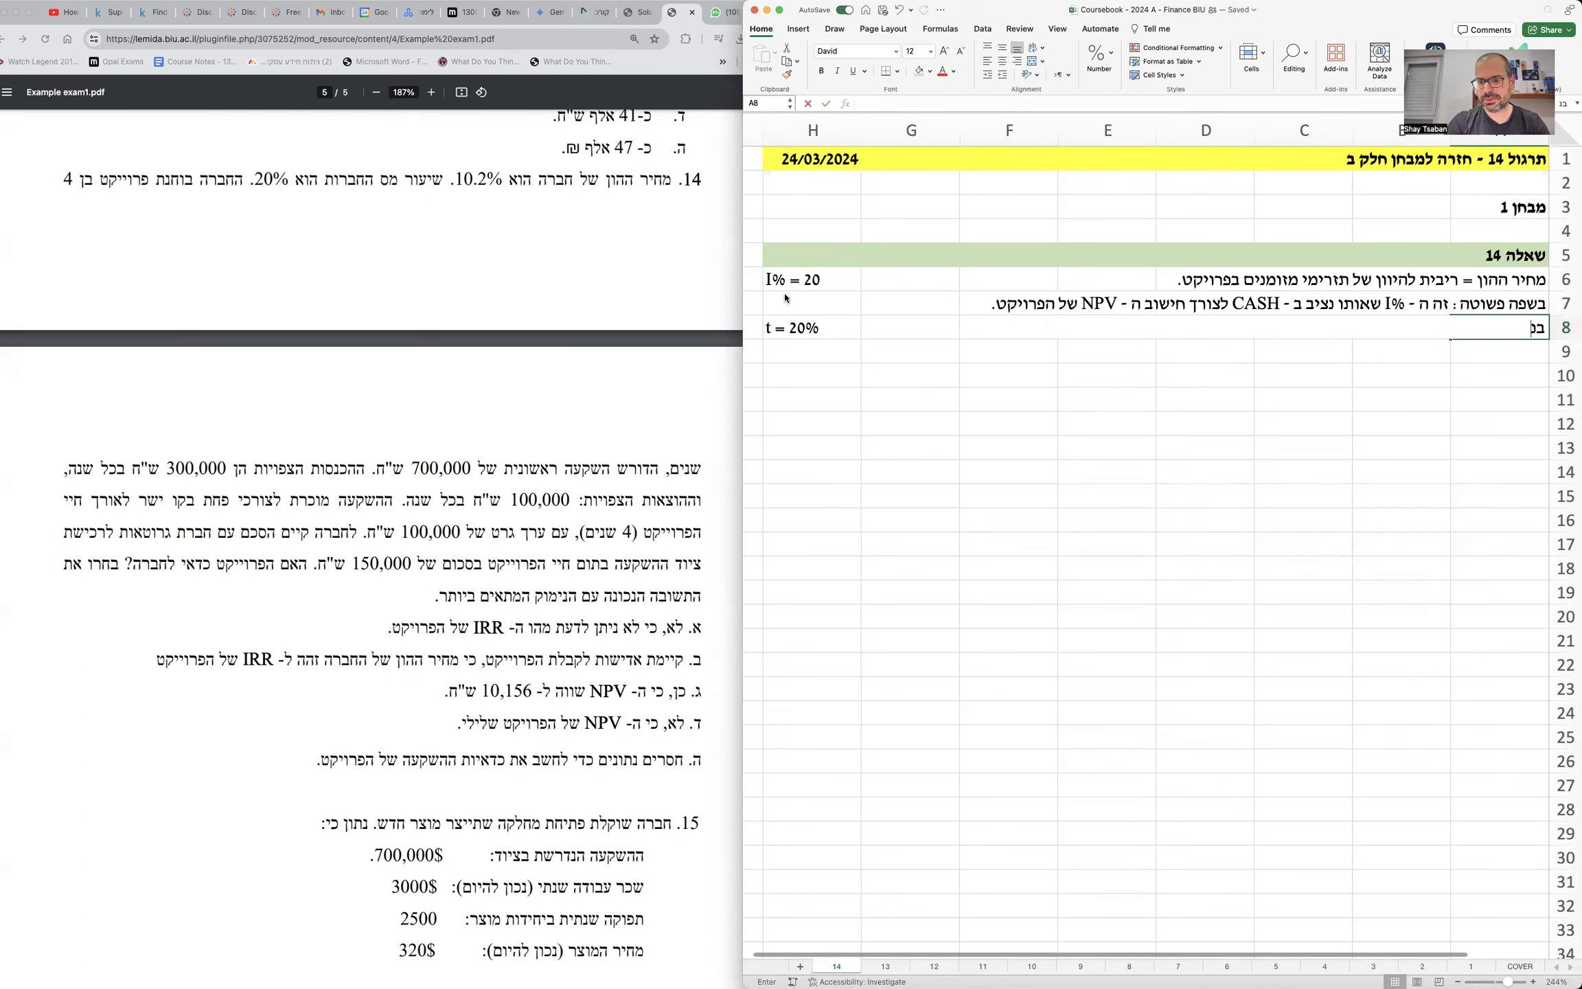
pyautogui.write('וסף נתון שיעור המס')
pyautogui.press('Return')
# - Change the cost-of-capital entry in cell H6 to "I% = 10.2"
pyautogui.doubleClick(811, 277)
pyautogui.doubleClick(811, 277)
pyautogui.write('10.2')
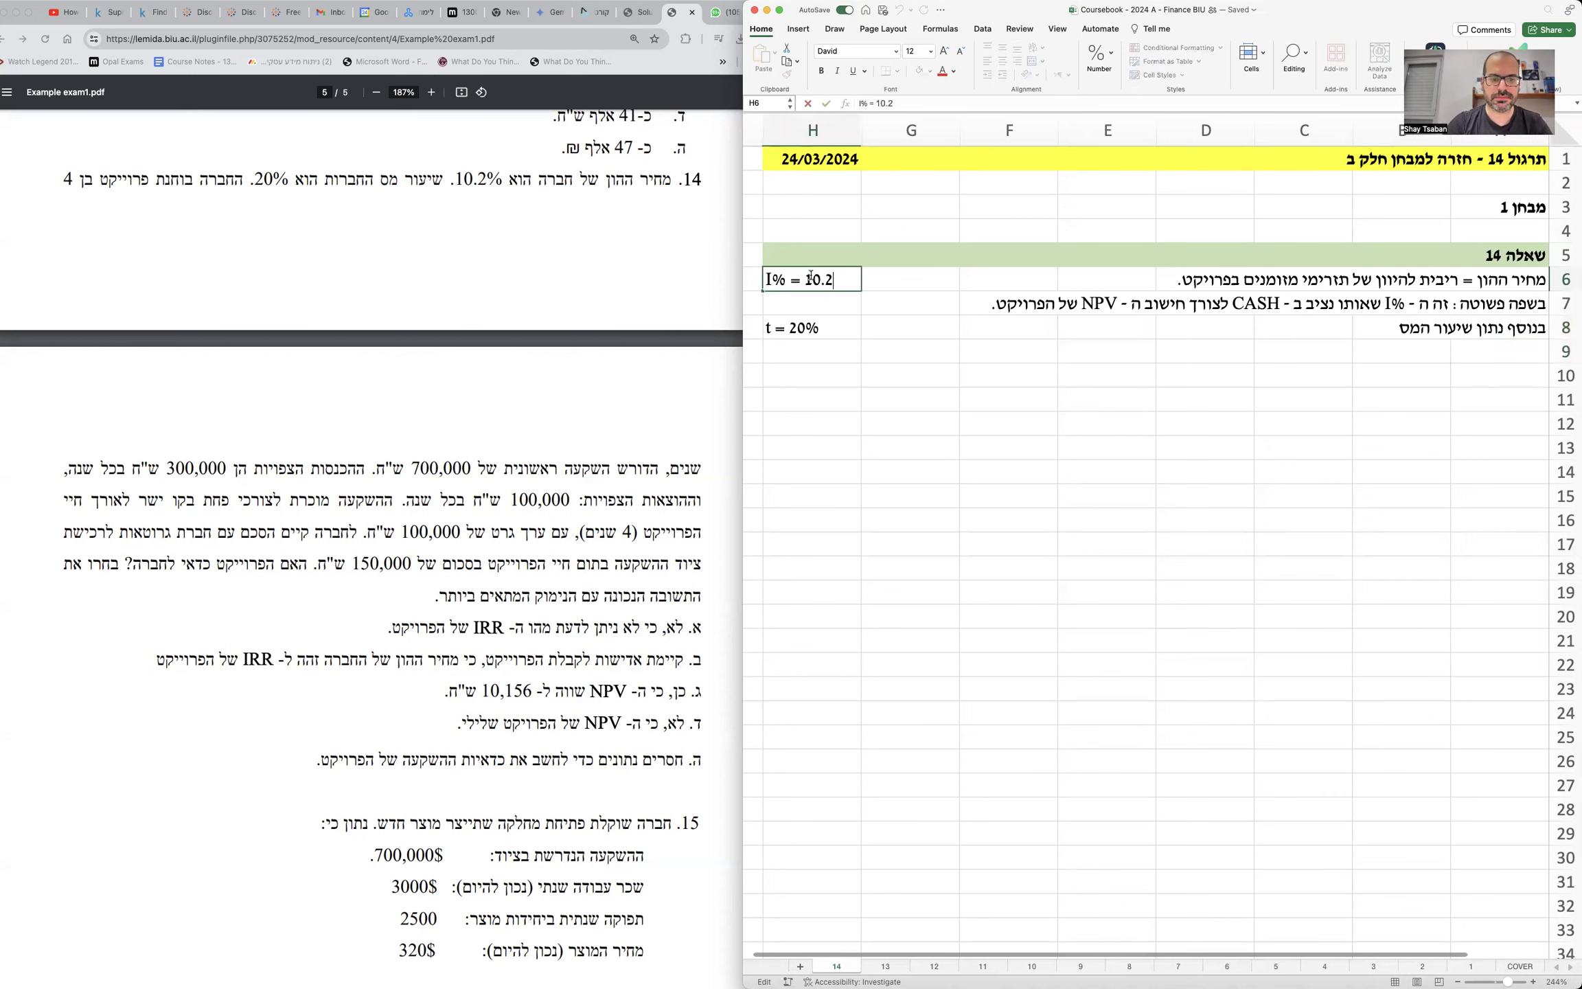
pyautogui.press('Return')
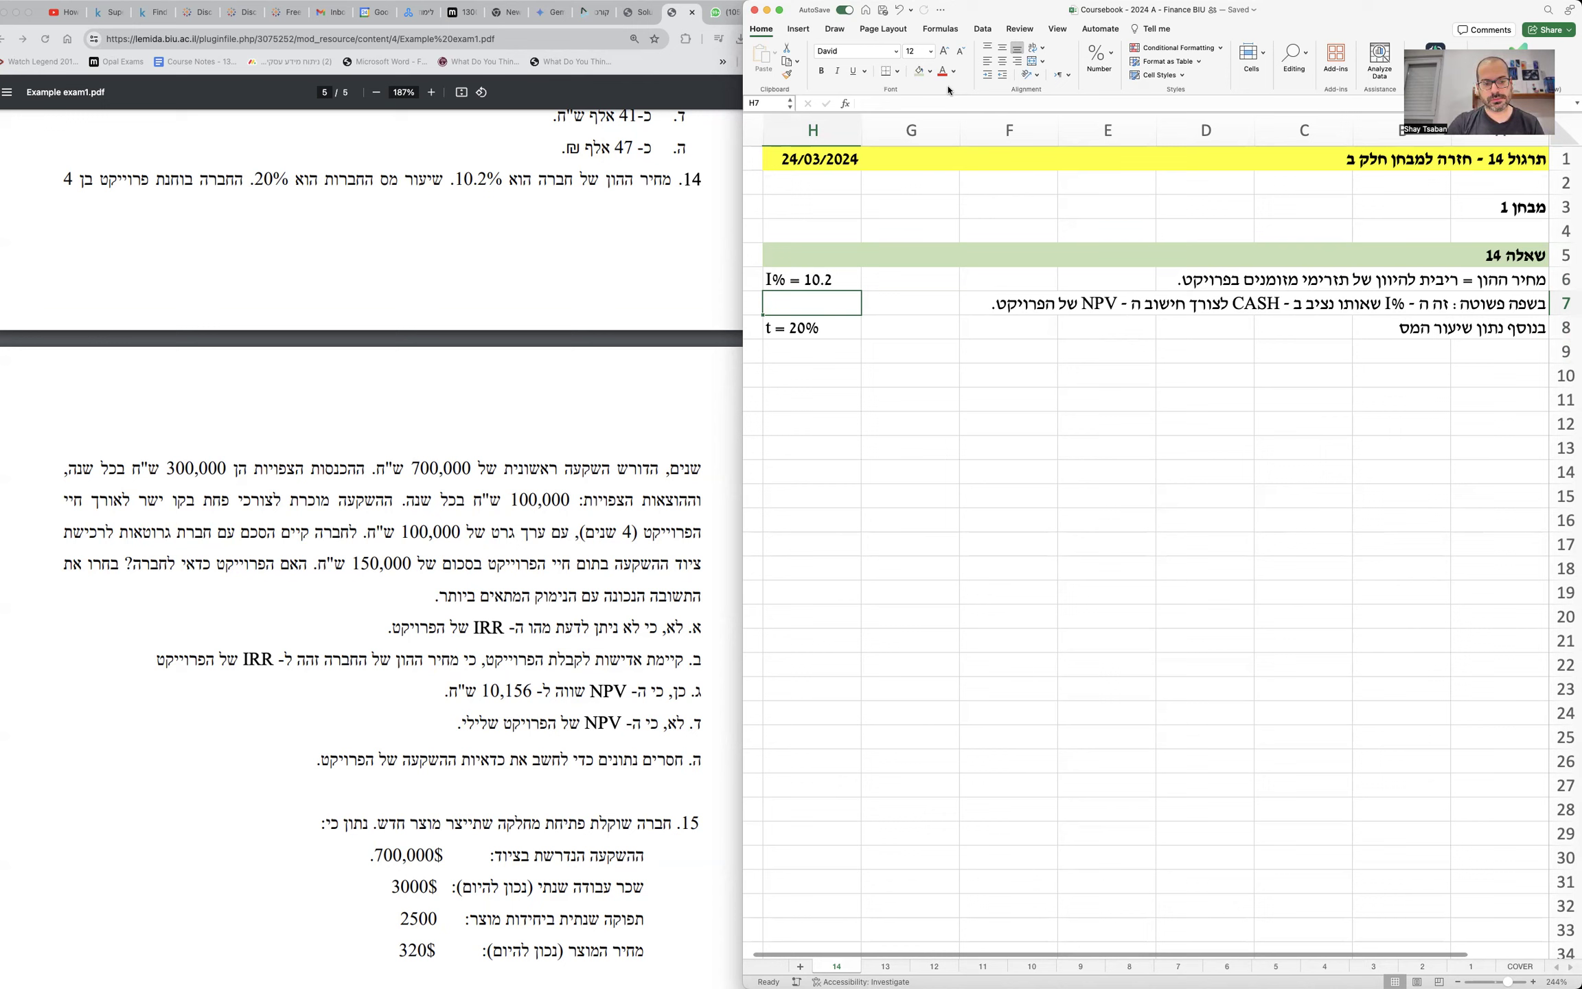
# - Narrow the exam PDF's browser window so that it no longer covers the worksheet
pyautogui.press('super+Tab')
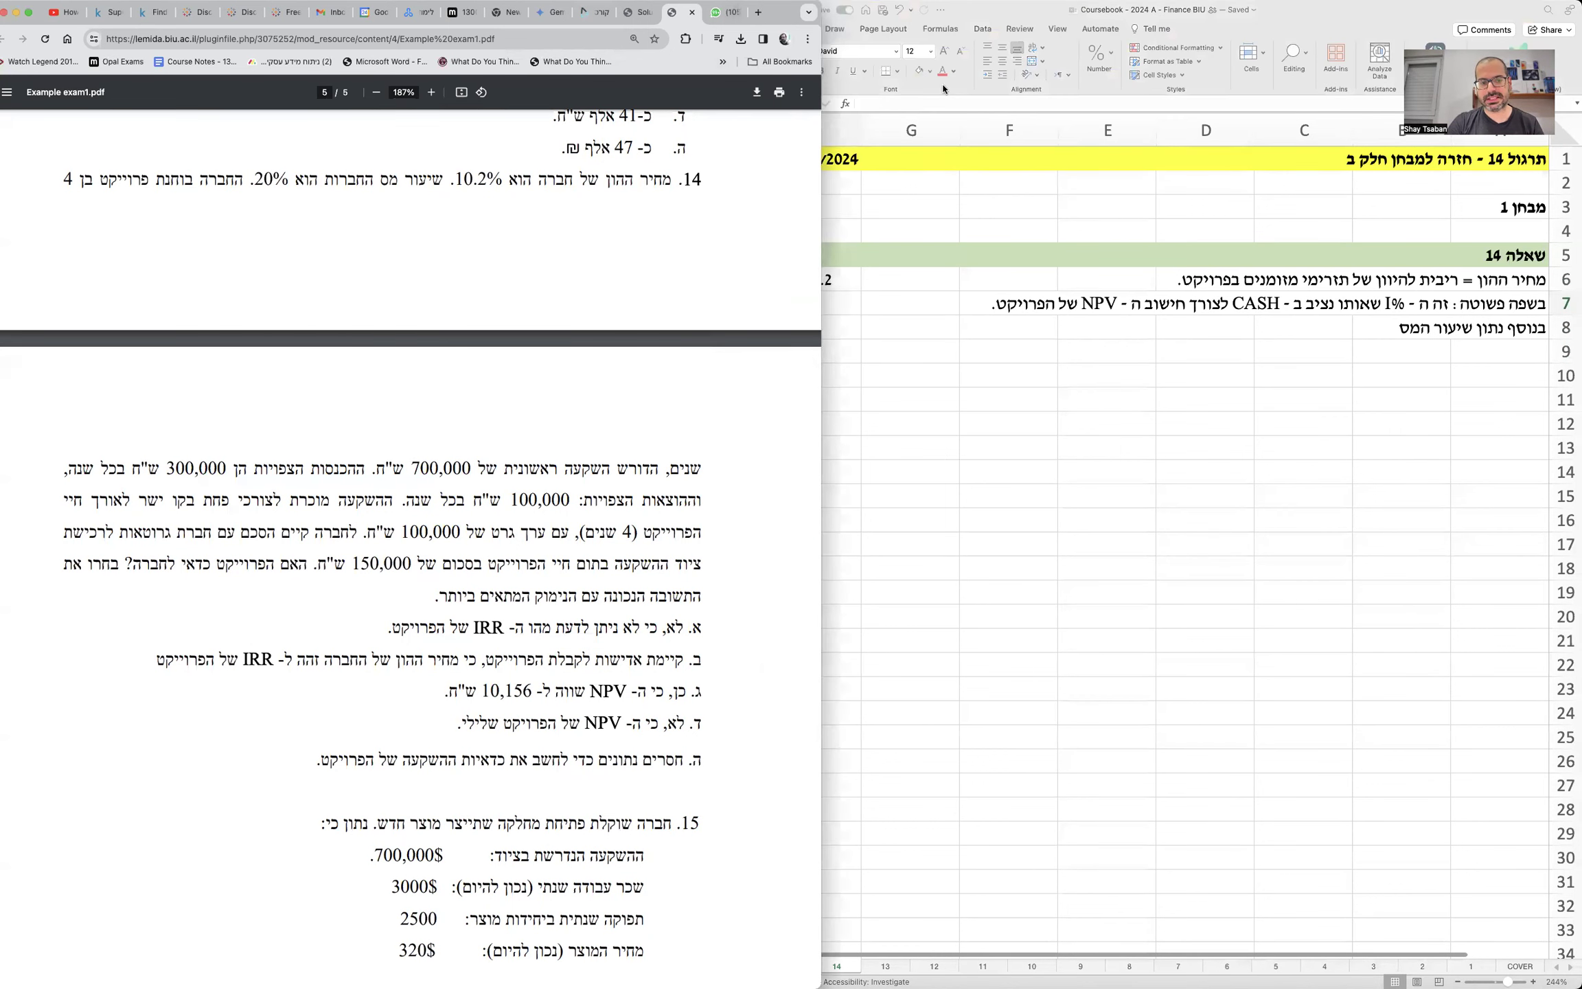
pyautogui.click(863, 384)
pyautogui.press('super+Tab')
pyautogui.moveTo(823, 314); pyautogui.dragTo(735, 311)
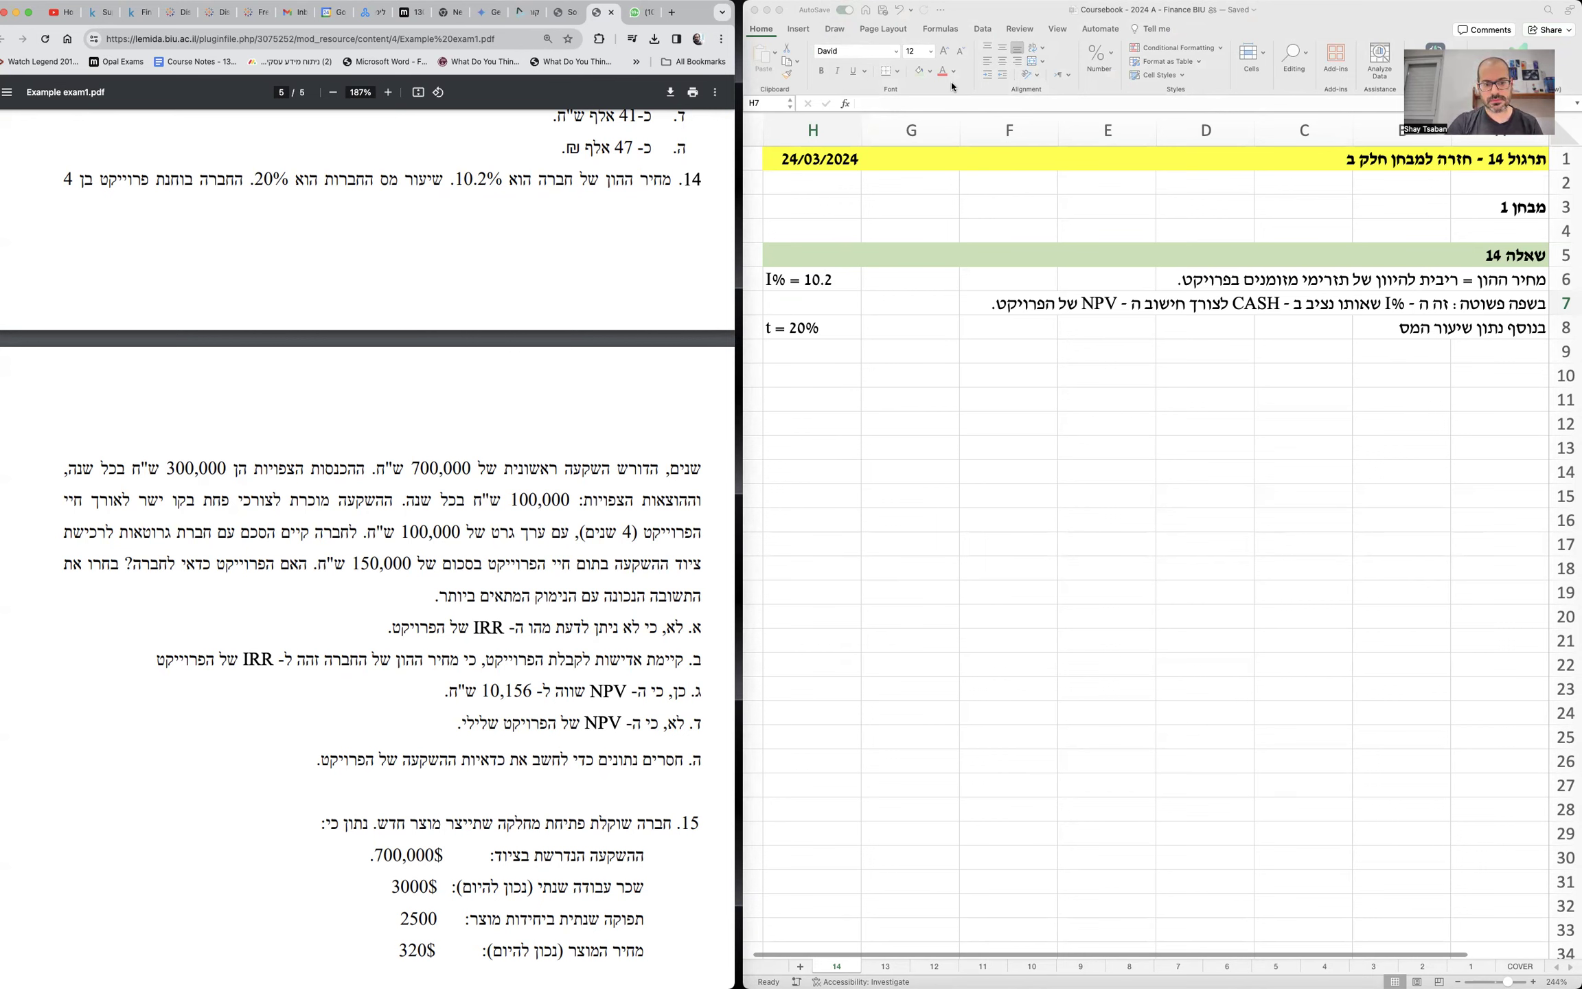
# - Examine the cost-of-capital wording of question 7 in the exam PDF and return to question 14
pyautogui.scroll(20, 604, 405)
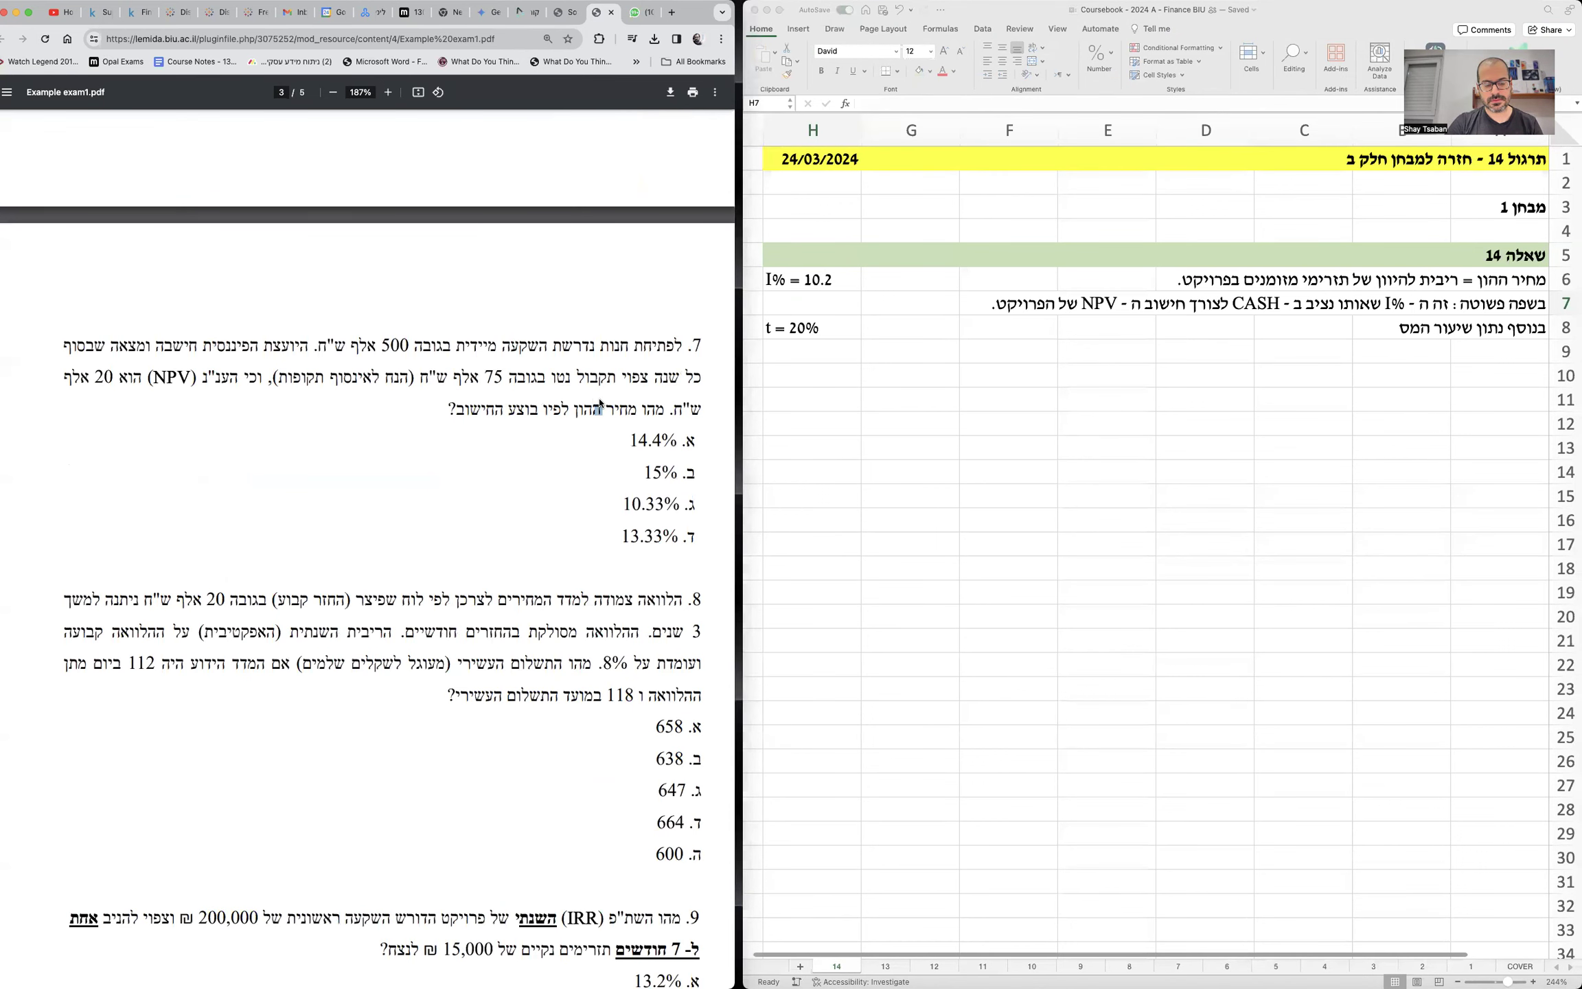
pyautogui.tripleClick(626, 406)
pyautogui.click(615, 410)
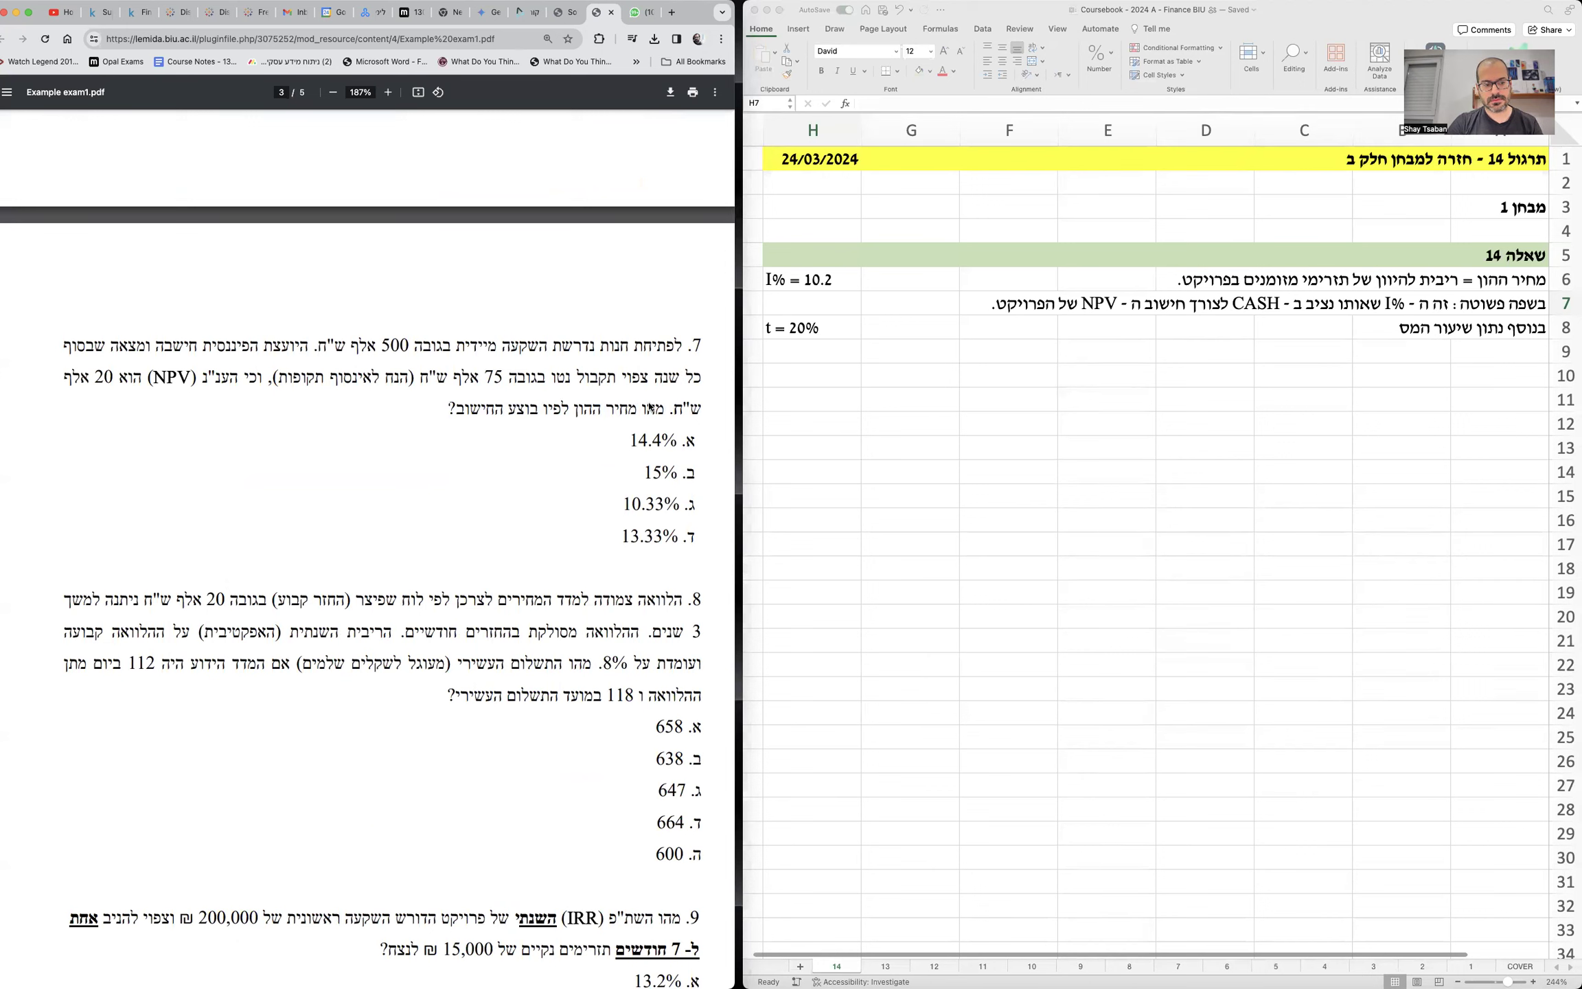
pyautogui.moveTo(666, 409); pyautogui.dragTo(462, 416)
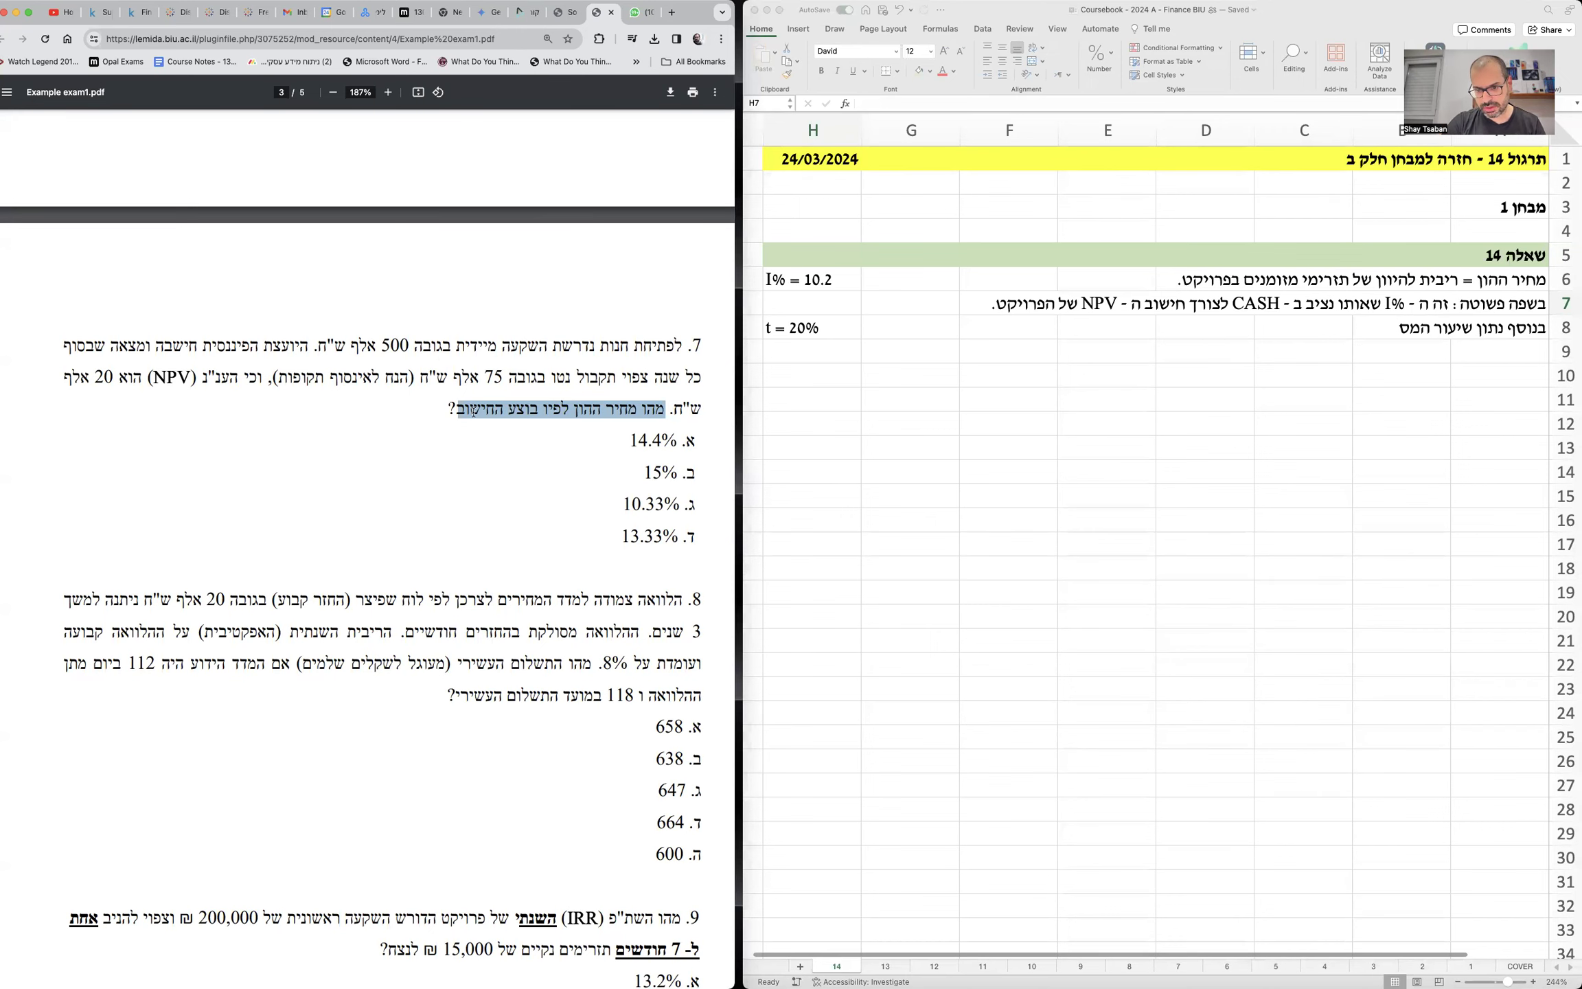
pyautogui.scroll(-5, 473, 411)
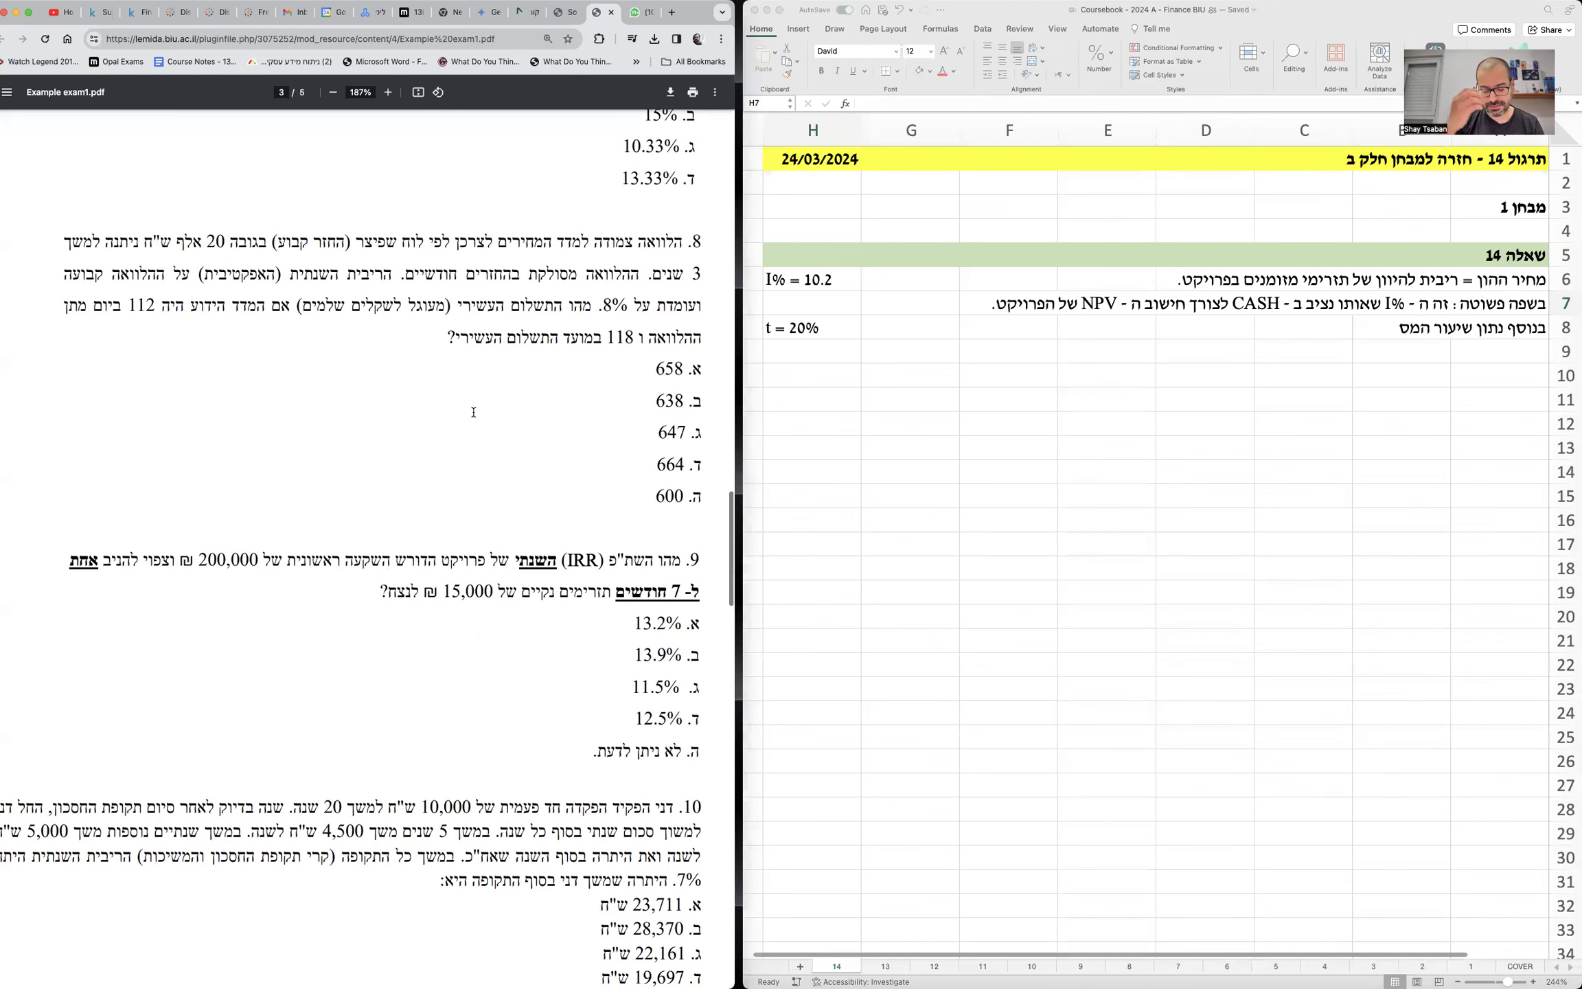
pyautogui.scroll(2, 474, 410)
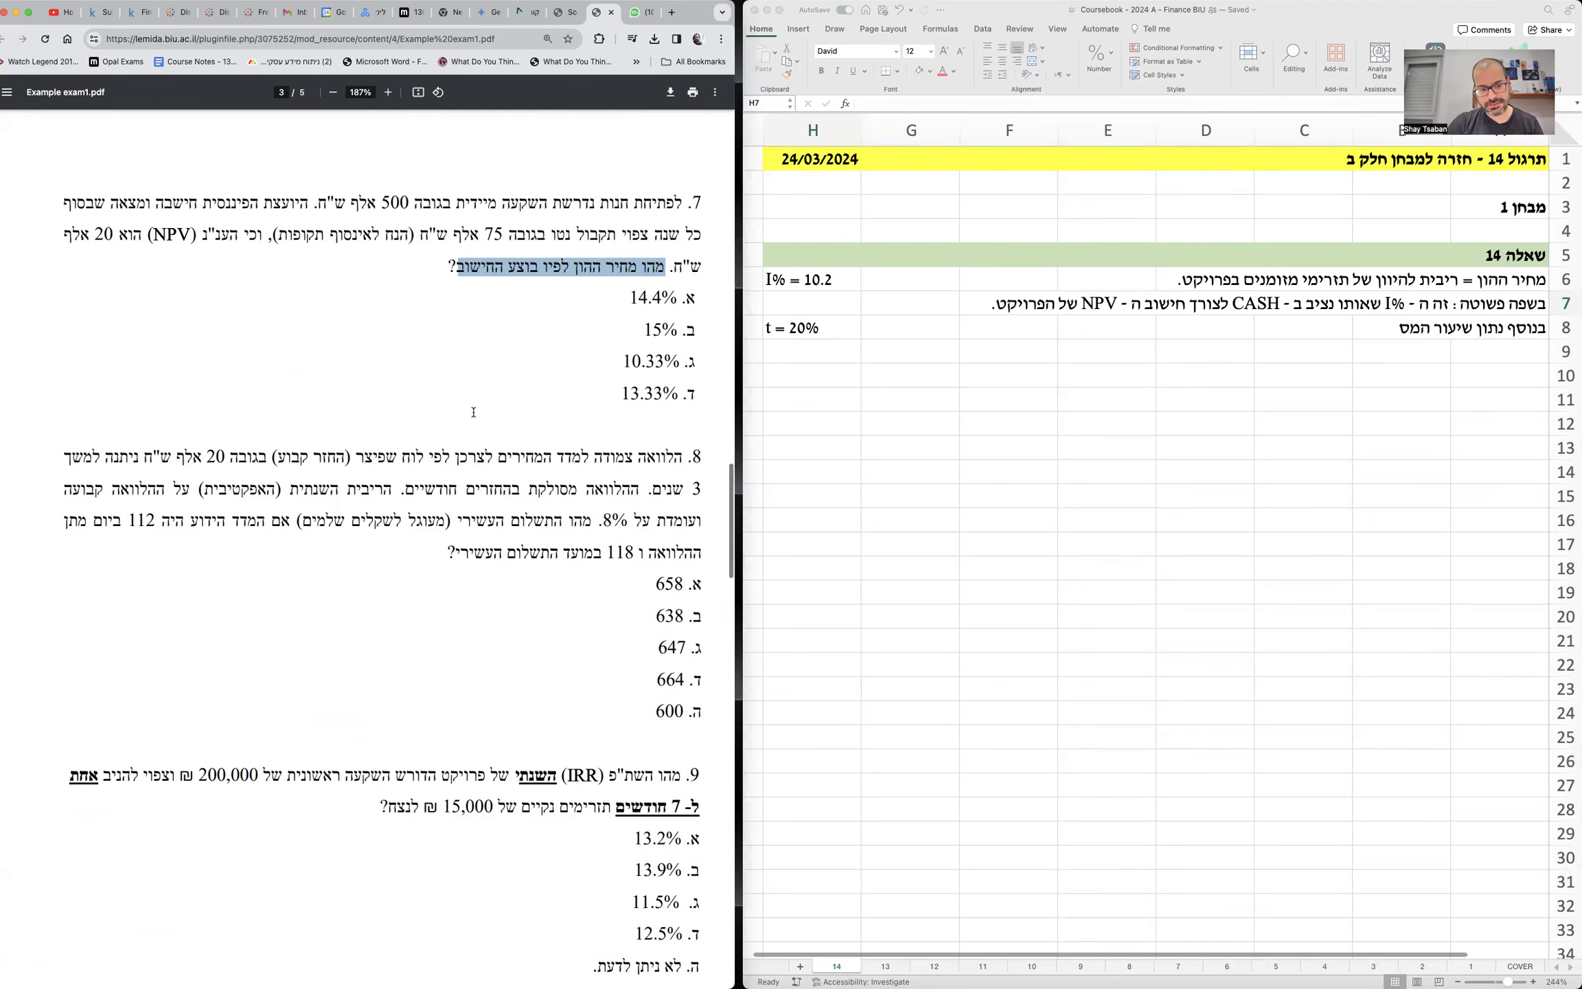
pyautogui.scroll(-5, 473, 411)
pyautogui.scroll(-15, 473, 412)
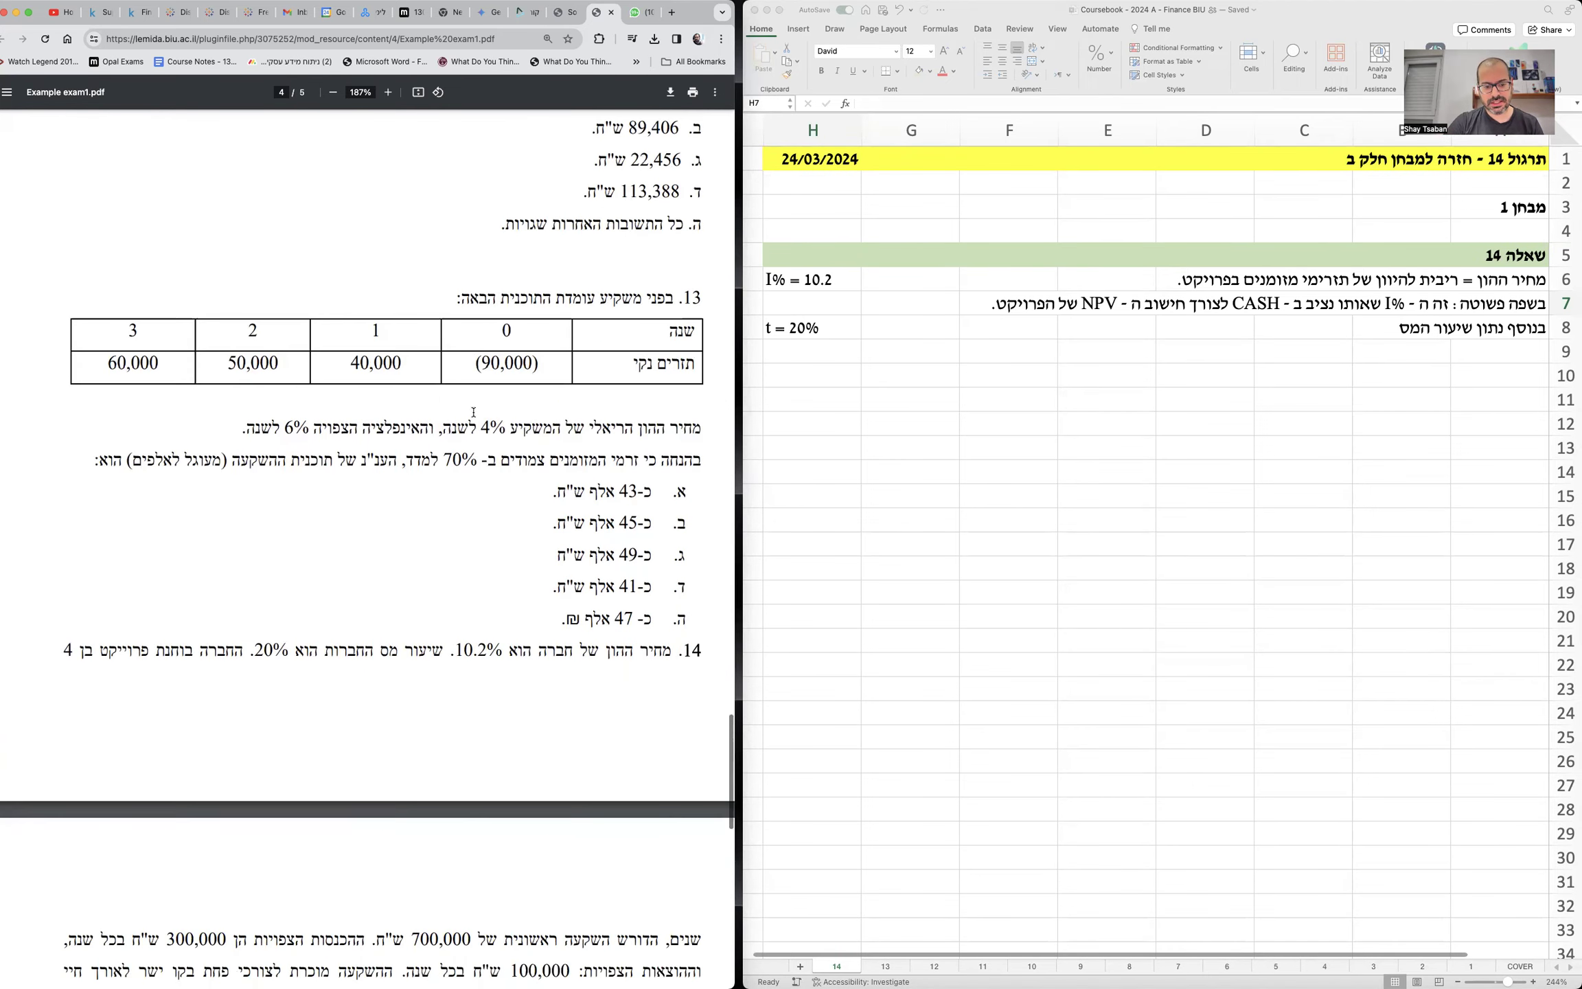
pyautogui.scroll(-2, 473, 412)
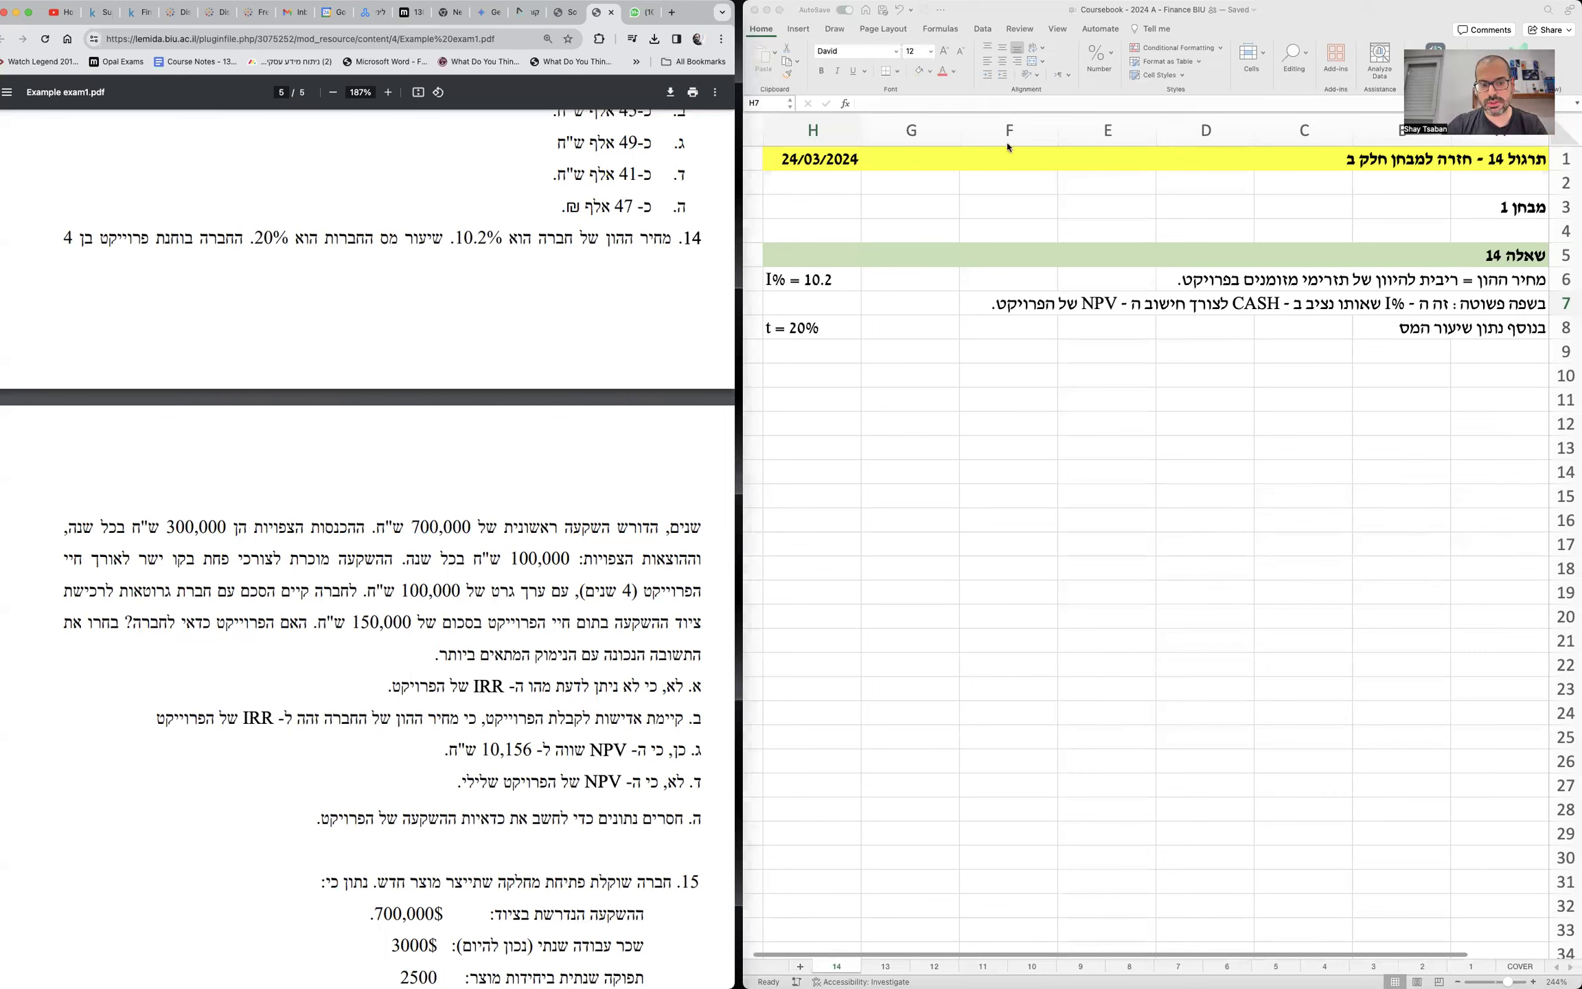
# - Enter the note "נתחיל מהצגה בסיסית על ציר הזמן של הכנסות והוצאות." in cell A10
pyautogui.click(1536, 368)
pyautogui.click(1536, 369)
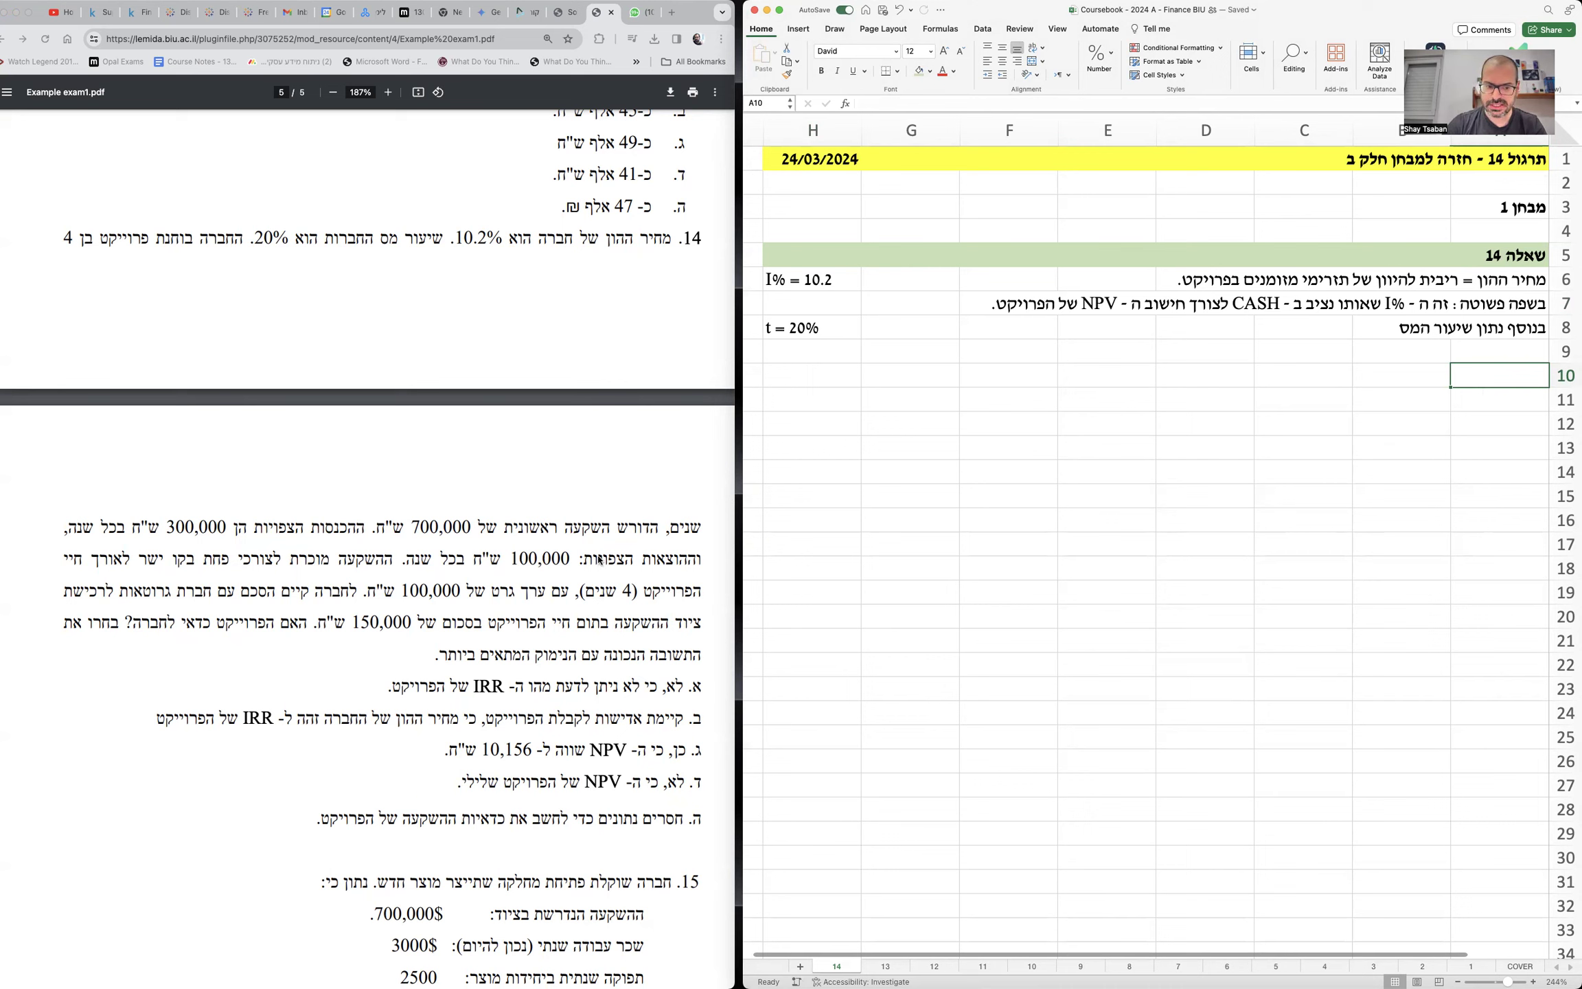
pyautogui.write('נתחיל')
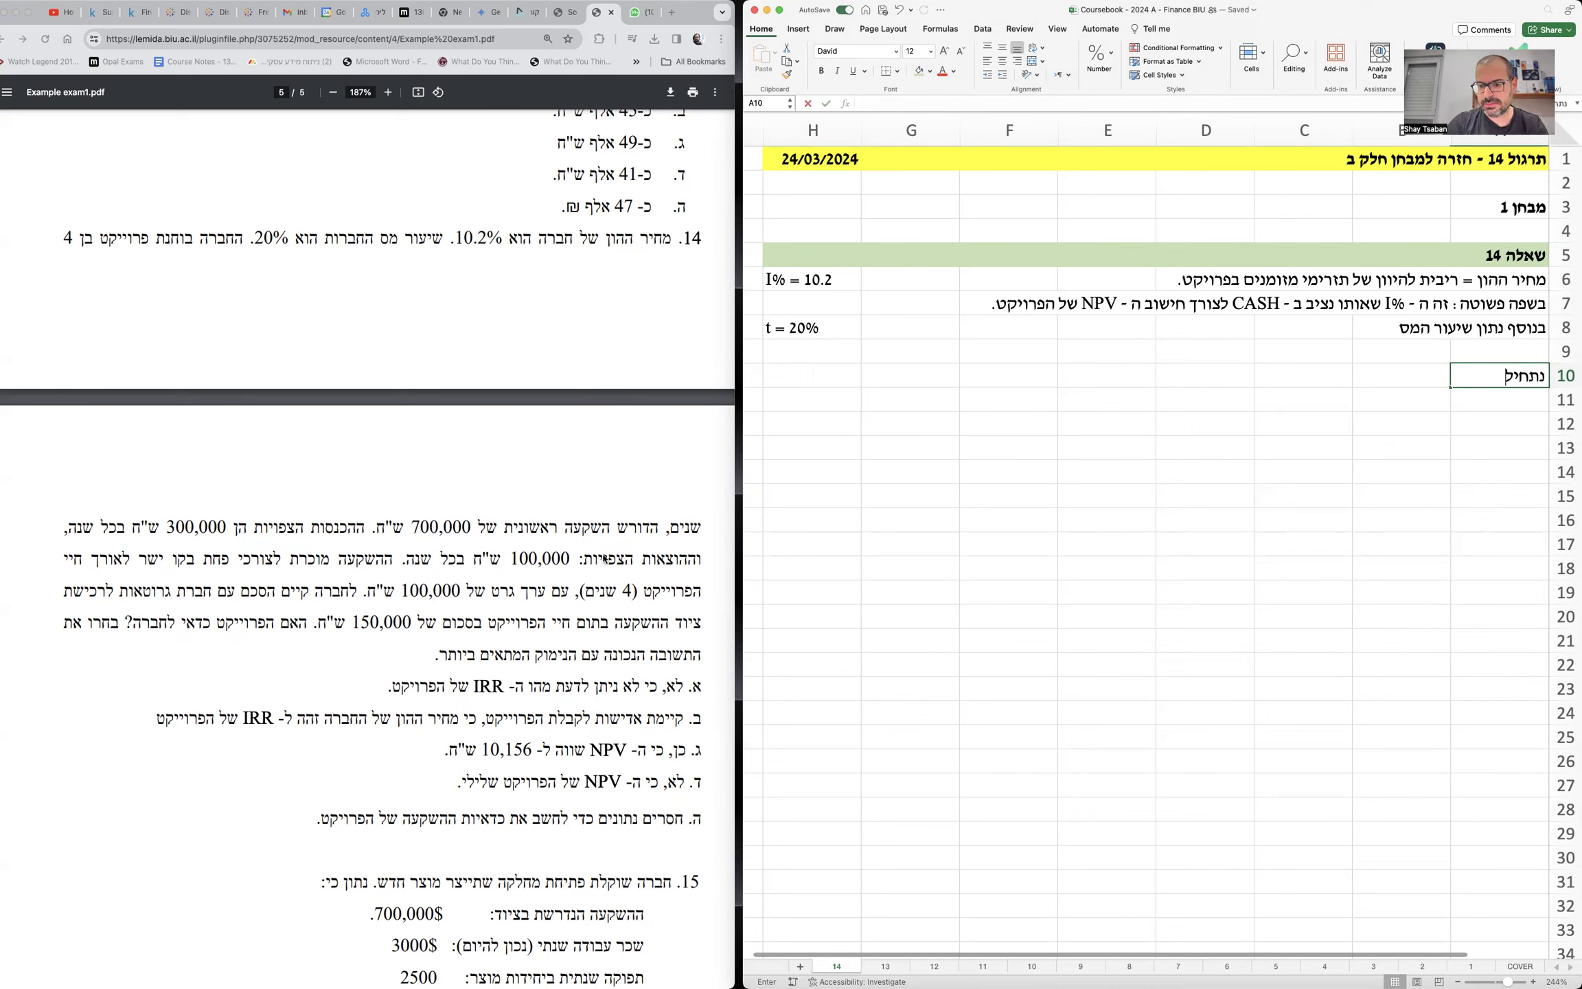
pyautogui.write(' מהי')
pyautogui.press('BackSpace')
pyautogui.press('BackSpace')
pyautogui.write('הצגה בסיסית')
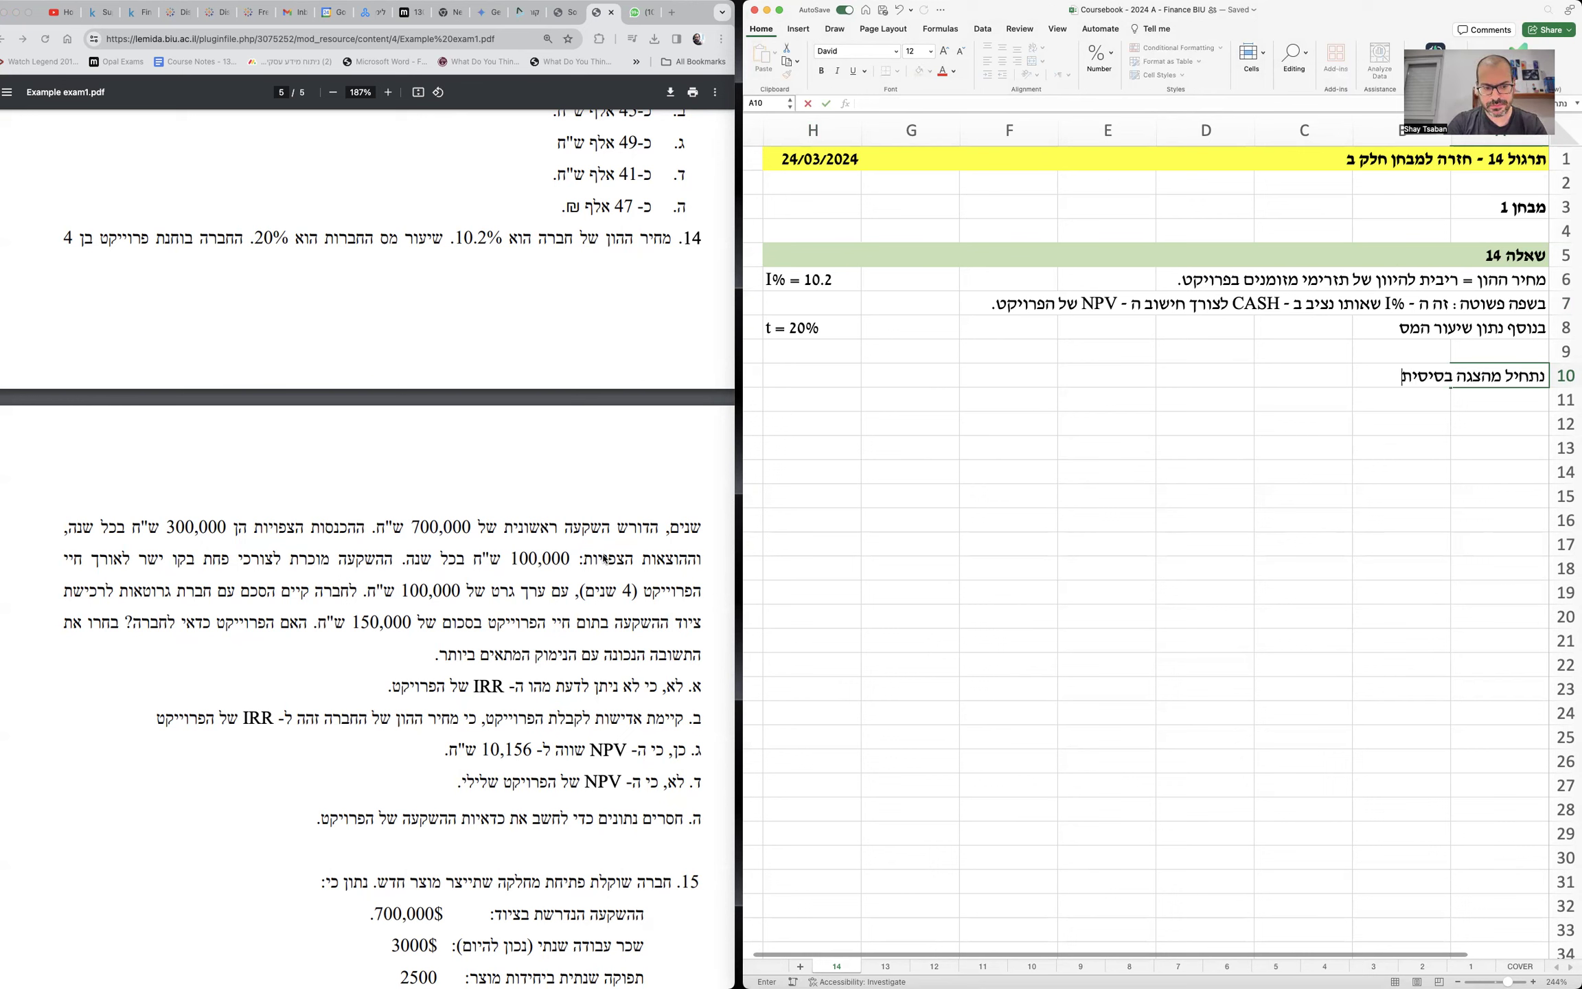
pyautogui.write(' על ציר הזמן של הכנסו')
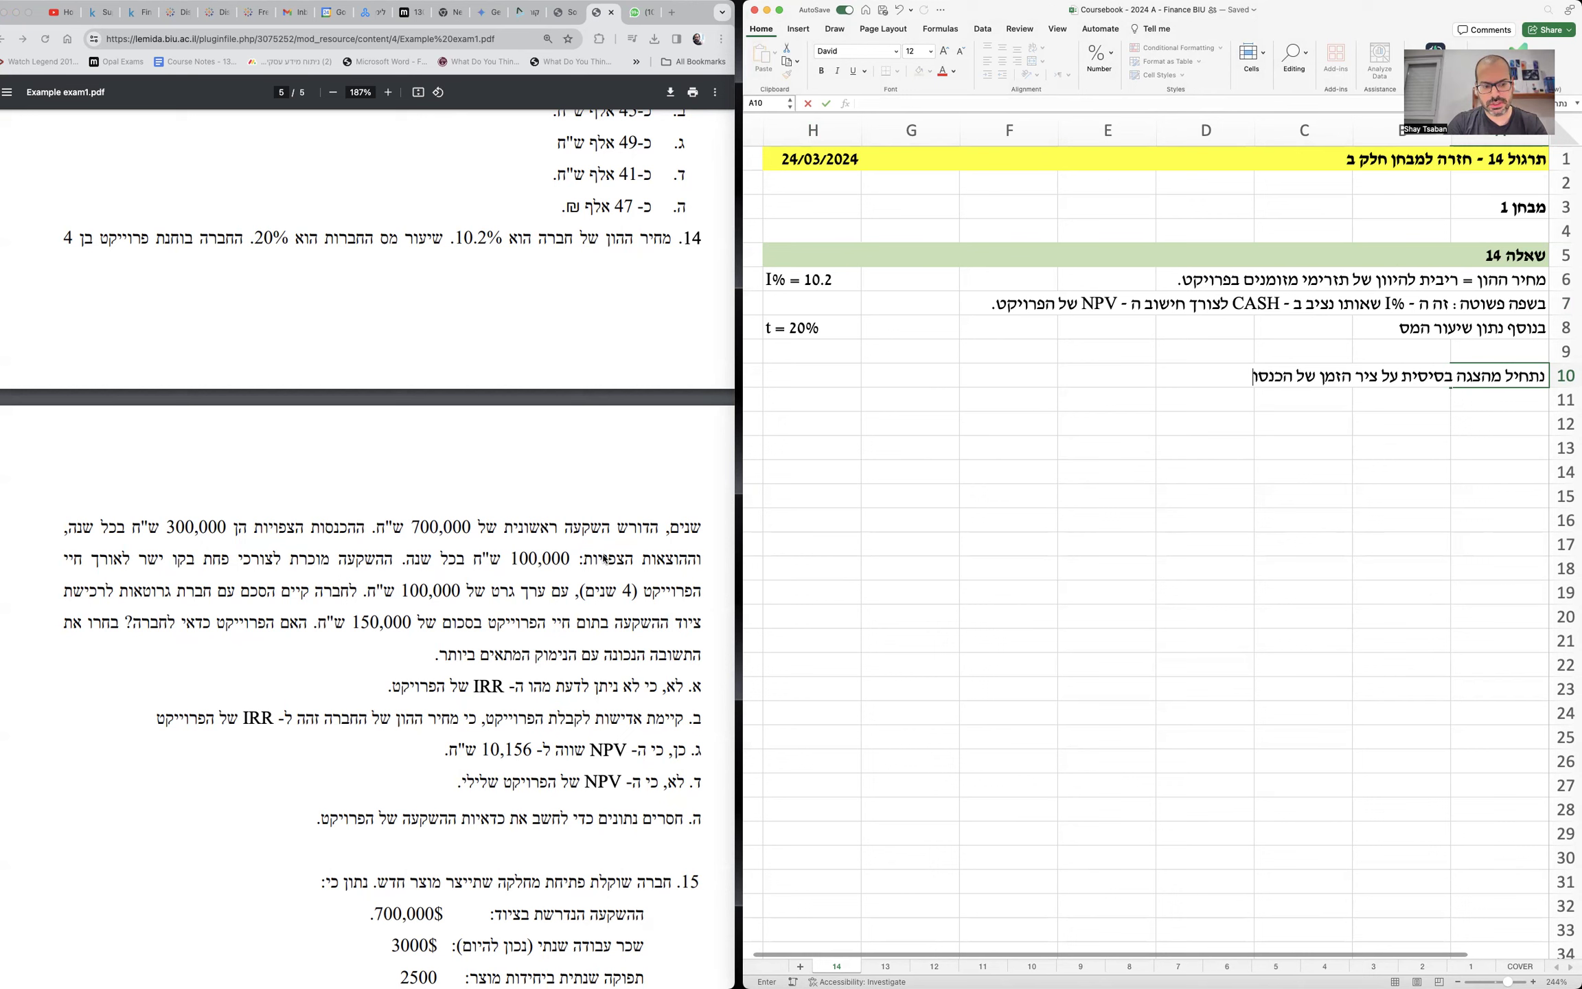
pyautogui.write('ת והוצאות.')
pyautogui.press('Return')
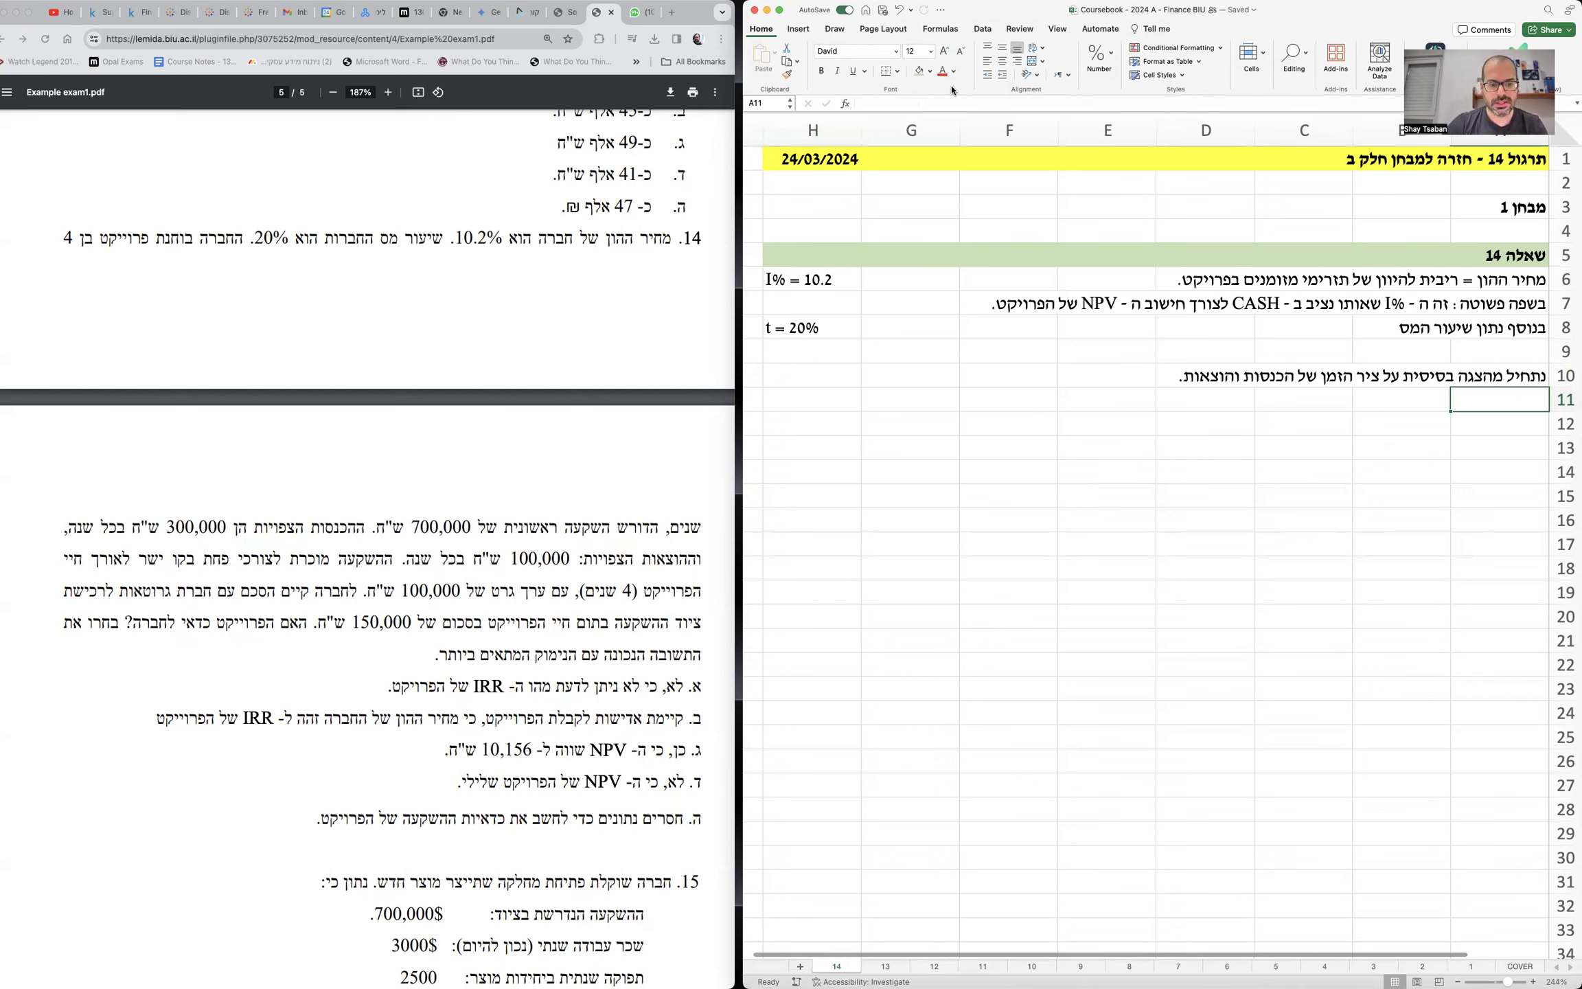
# - Enter the revenue row label "הכנסות" in cell A12
pyautogui.click(1394, 425)
pyautogui.write('הכנסות')
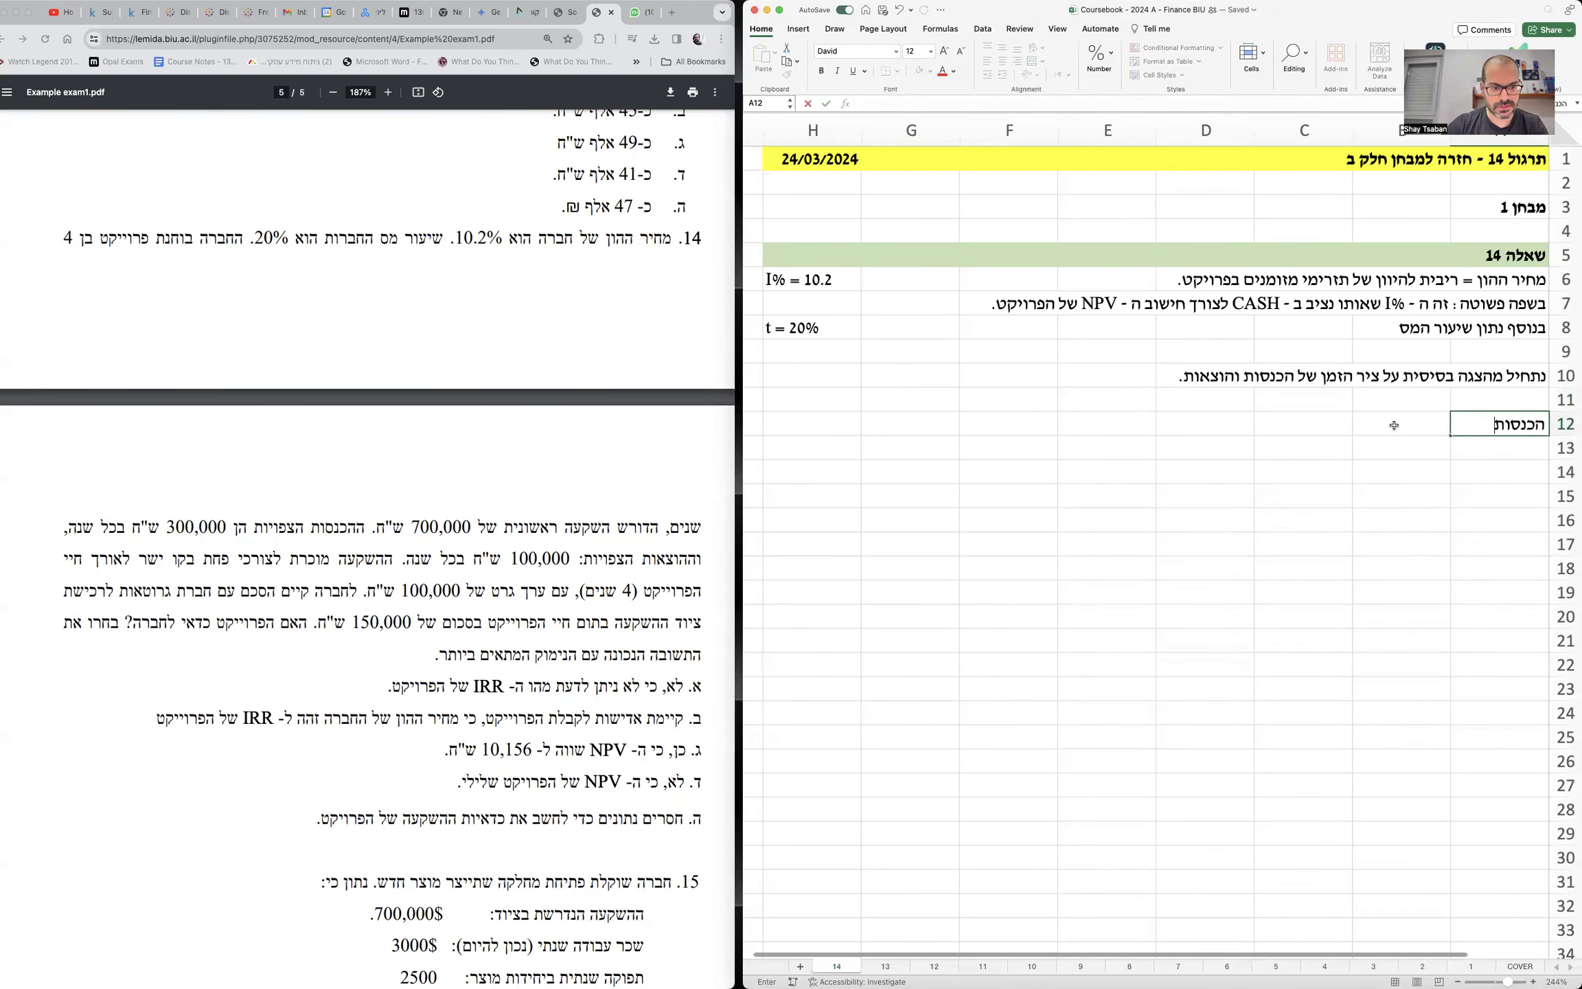
pyautogui.press('Up')
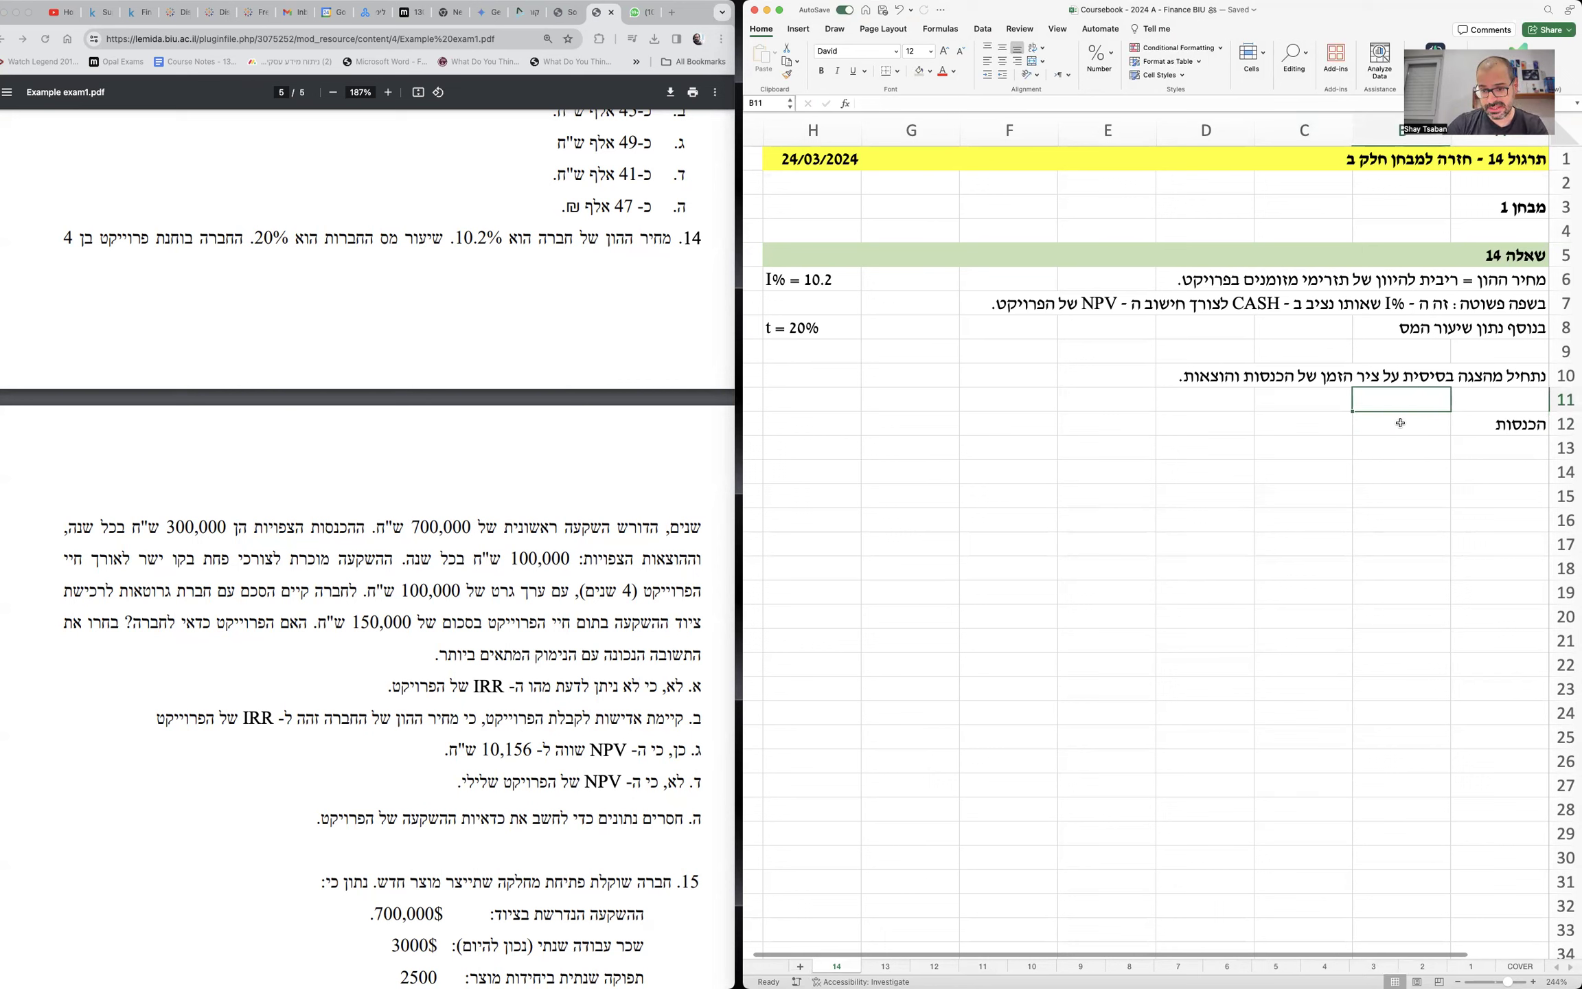
# - Enter the time periods 0, 1, 2, 3 and 4 across cells B11:F11
pyautogui.write('0')
pyautogui.press('Tab')
pyautogui.write('1')
pyautogui.press('Tab')
pyautogui.write('2')
pyautogui.press('Tab')
pyautogui.write('3')
pyautogui.press('Tab')
pyautogui.write('4')
pyautogui.press('Tab')
pyautogui.press('Up')
pyautogui.press('Right')
pyautogui.press('Right')
pyautogui.press('Right')
pyautogui.press('Down')
pyautogui.press('Right')
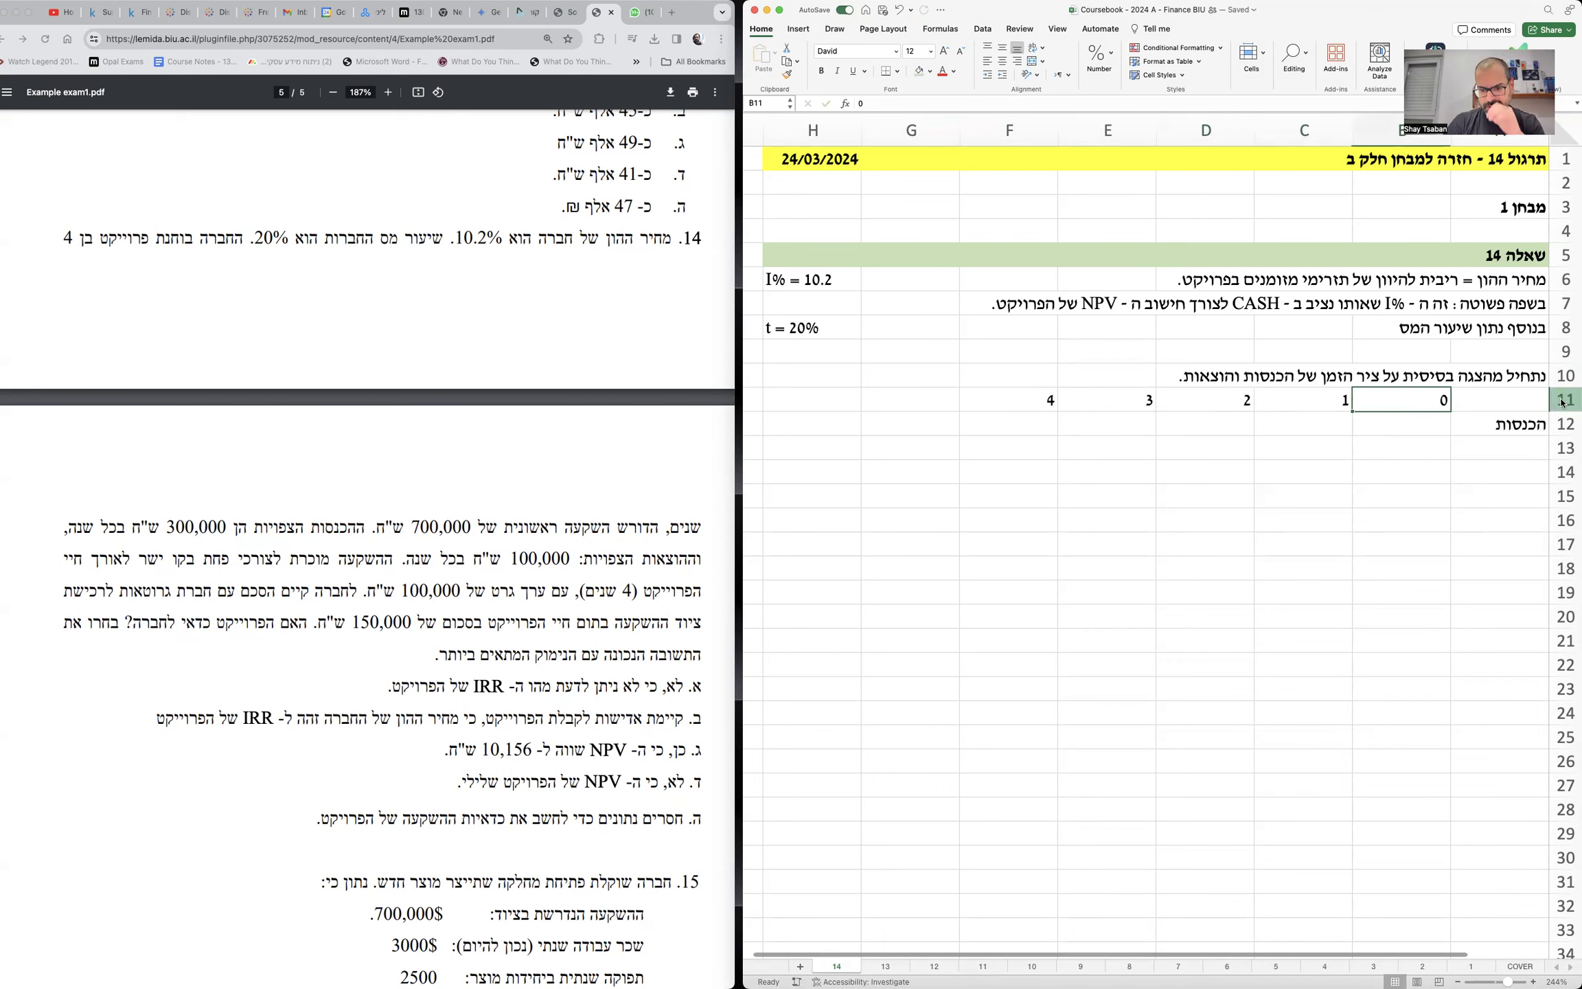
# - Insert a blank row above the time-period row and centre the contents of A12:F13
pyautogui.click(1563, 401)
pyautogui.rightClick(1563, 404)
pyautogui.click(1504, 473)
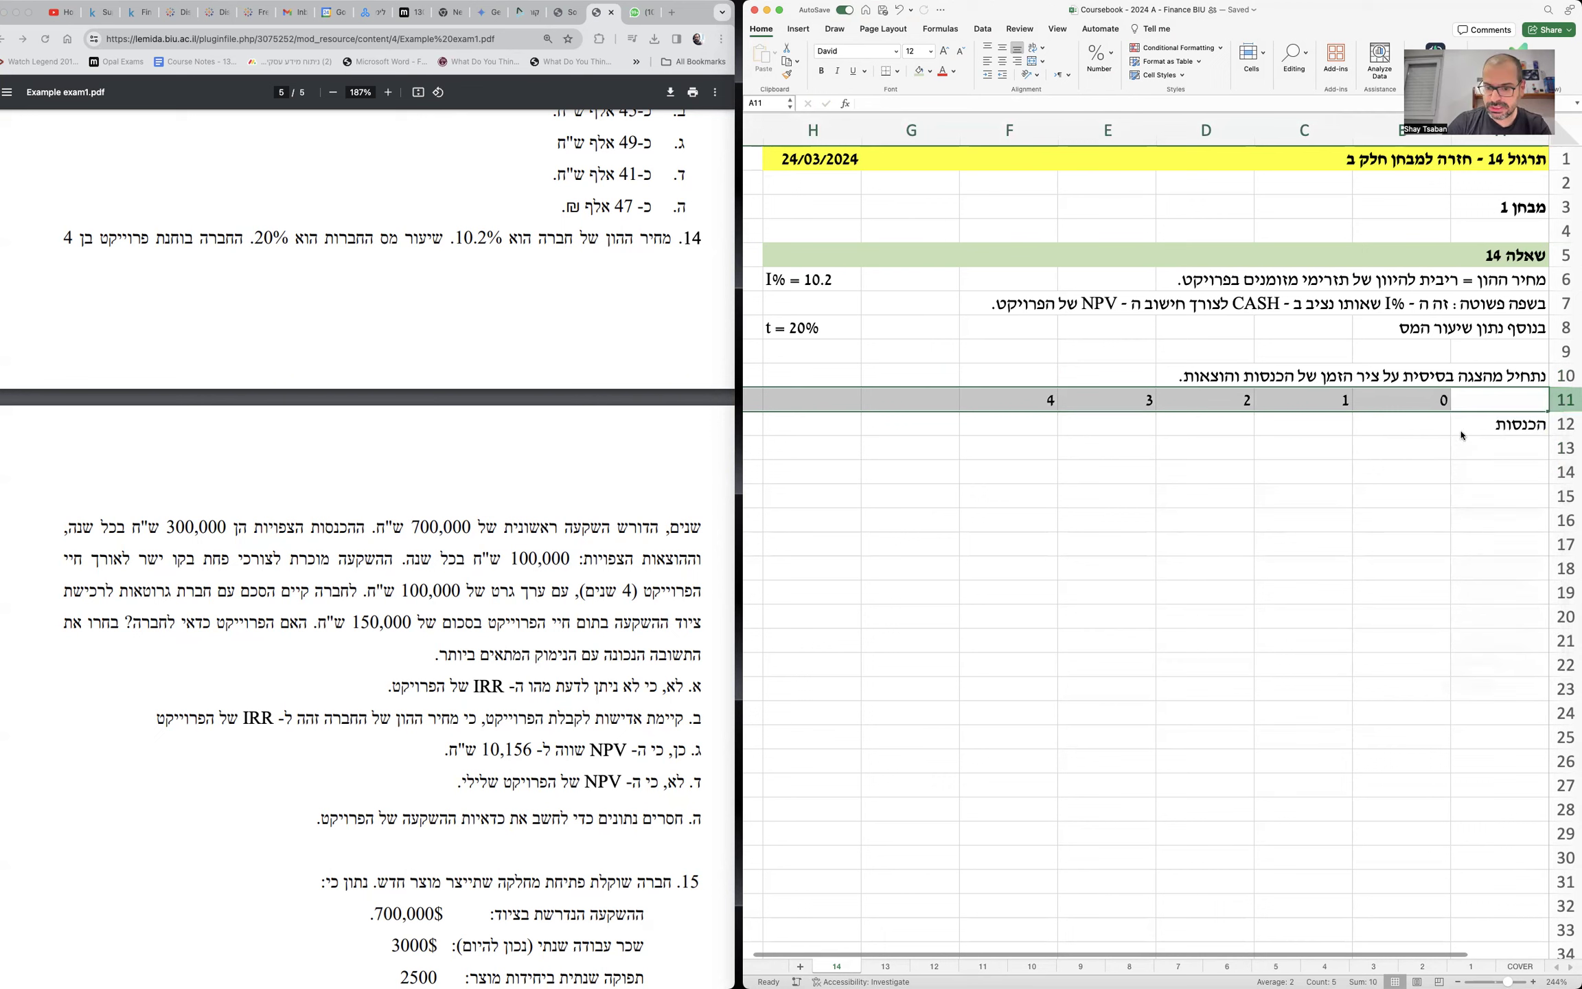
pyautogui.moveTo(1497, 434); pyautogui.dragTo(1016, 446)
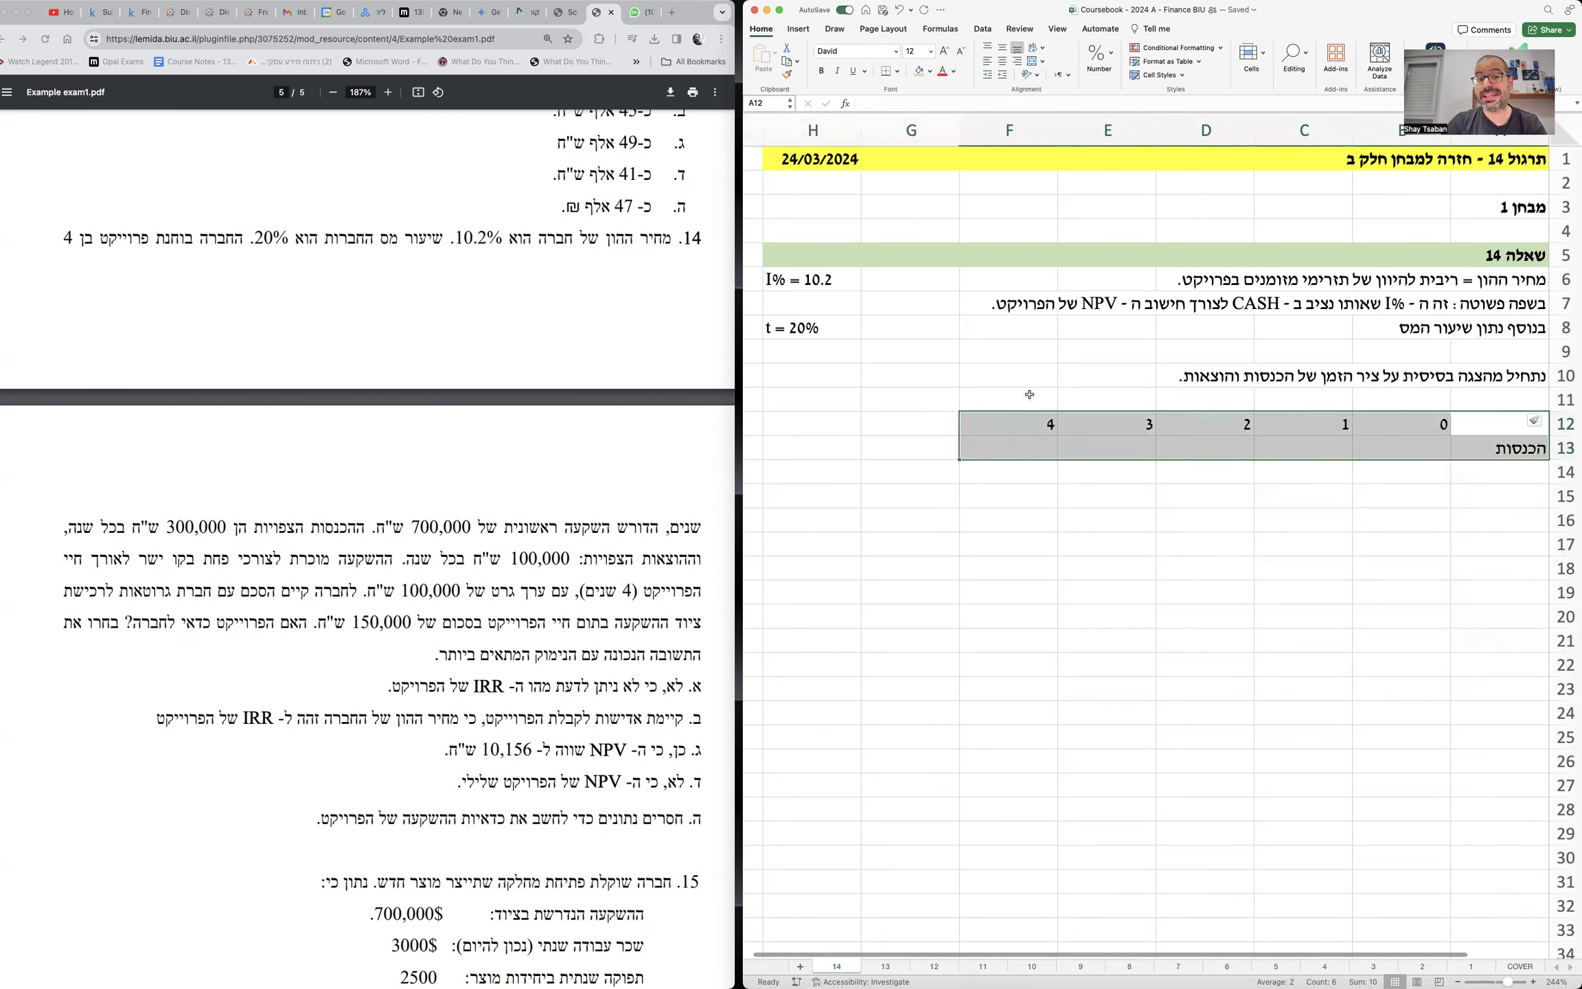
pyautogui.click(1002, 61)
# - Label the time-period row "זמן" in cell A12
pyautogui.click(1426, 423)
pyautogui.click(1507, 423)
pyautogui.write('זמן')
pyautogui.press('Return')
# - Add a bottom border under the time-period header row A12:F12
pyautogui.click(1511, 419)
pyautogui.hotkey('shift', 'Left')
pyautogui.hotkey('shift', 'Left')
pyautogui.hotkey('shift', 'Left')
pyautogui.hotkey('shift', 'Left')
pyautogui.hotkey('shift', 'Left')
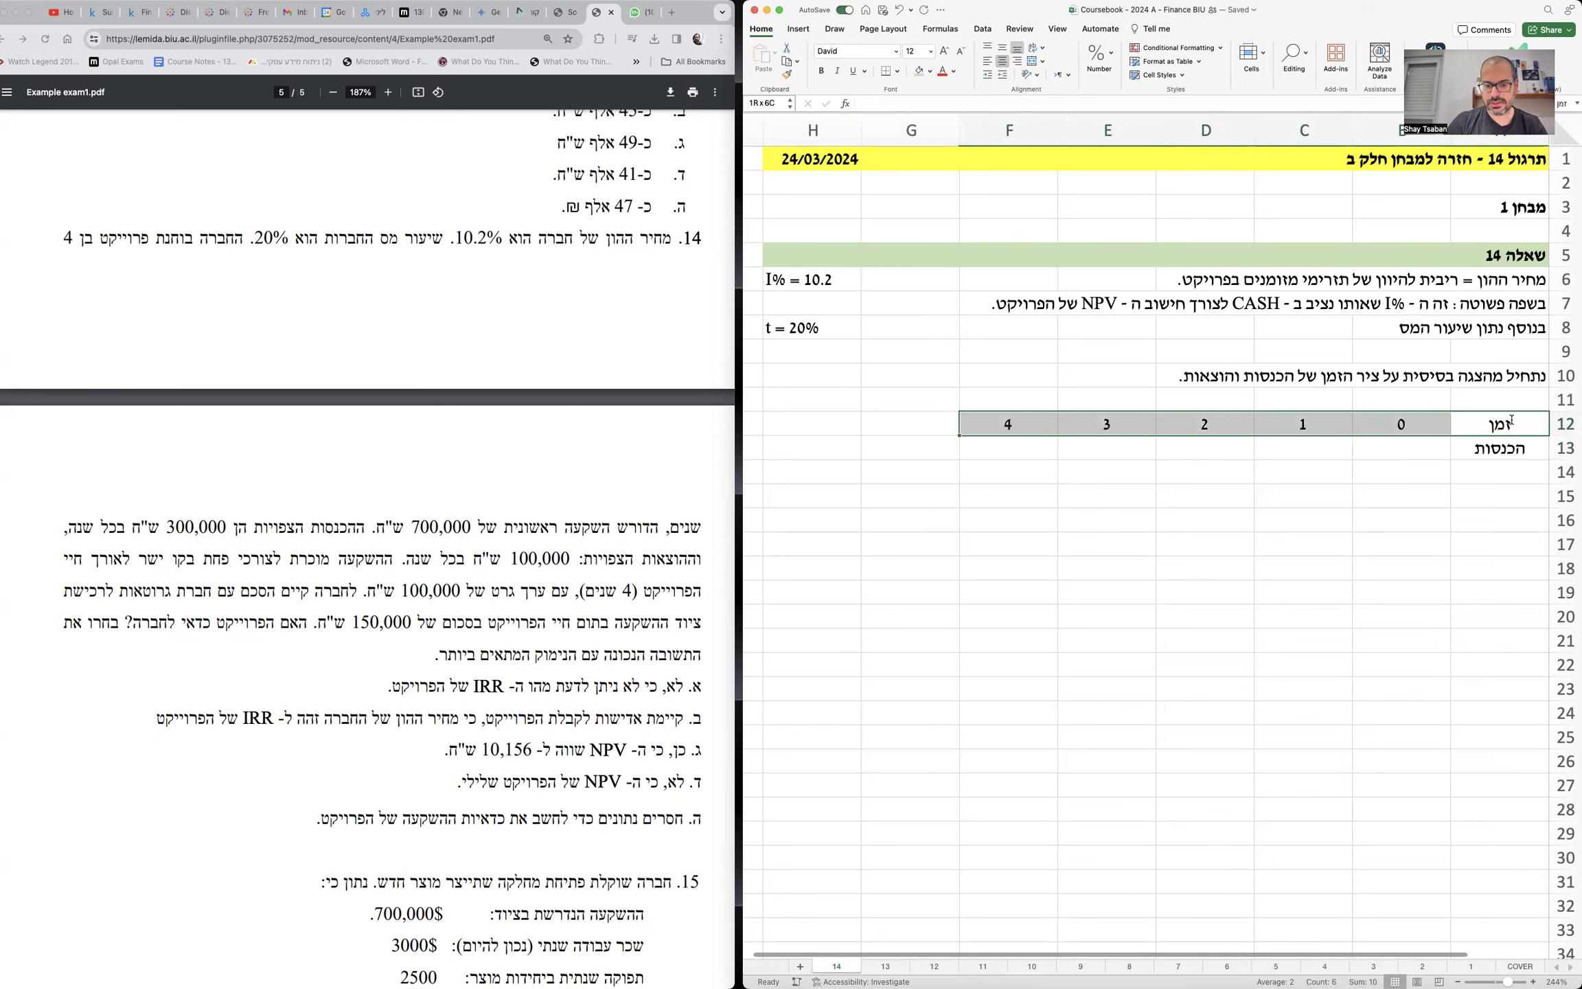
pyautogui.click(886, 71)
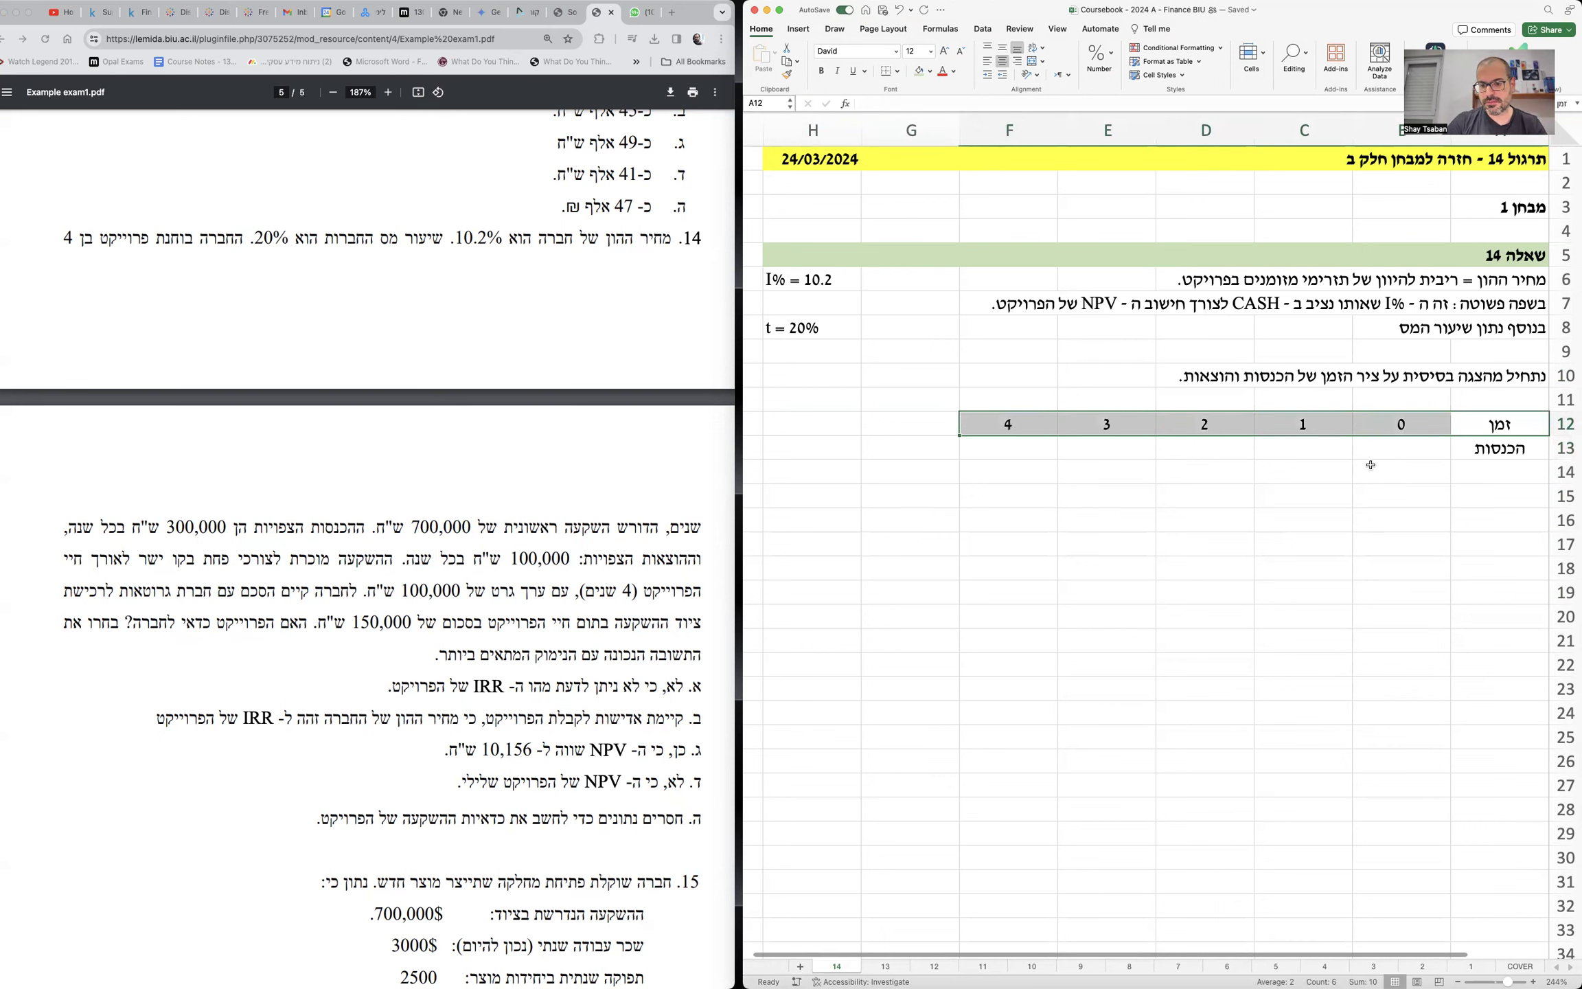
# - Fill the revenue row C13:F13 with 300000 for years 1 to 4, linking E13 and F13 to the preceding year's cell
pyautogui.click(1335, 449)
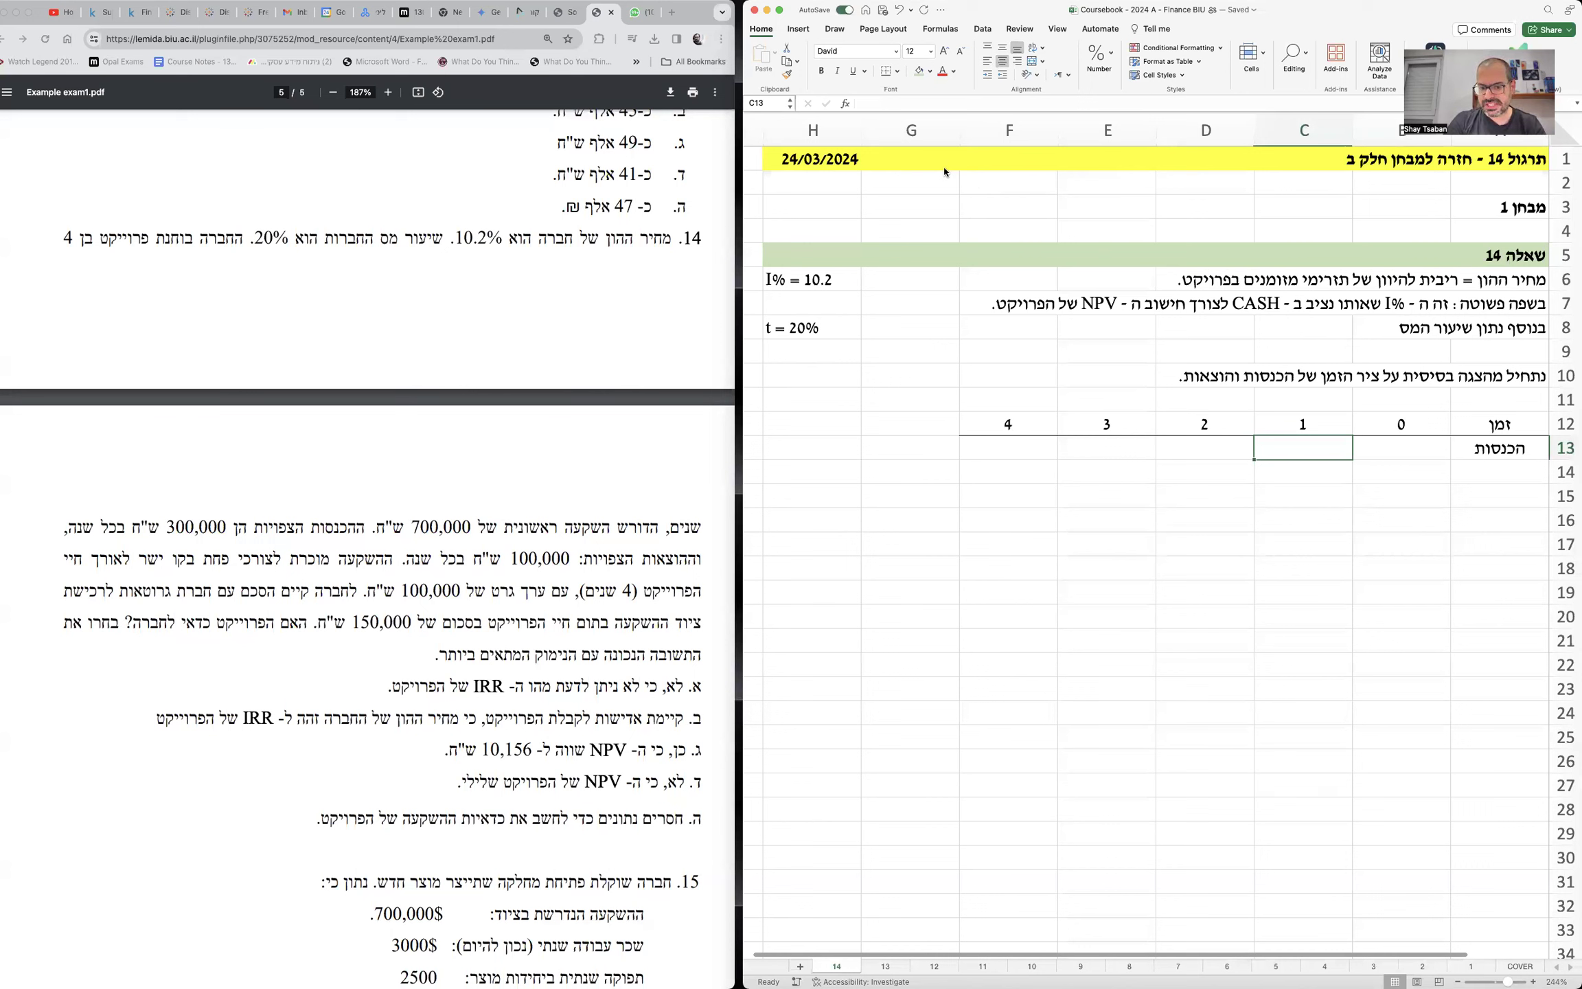
pyautogui.click(1305, 451)
pyautogui.write('300000')
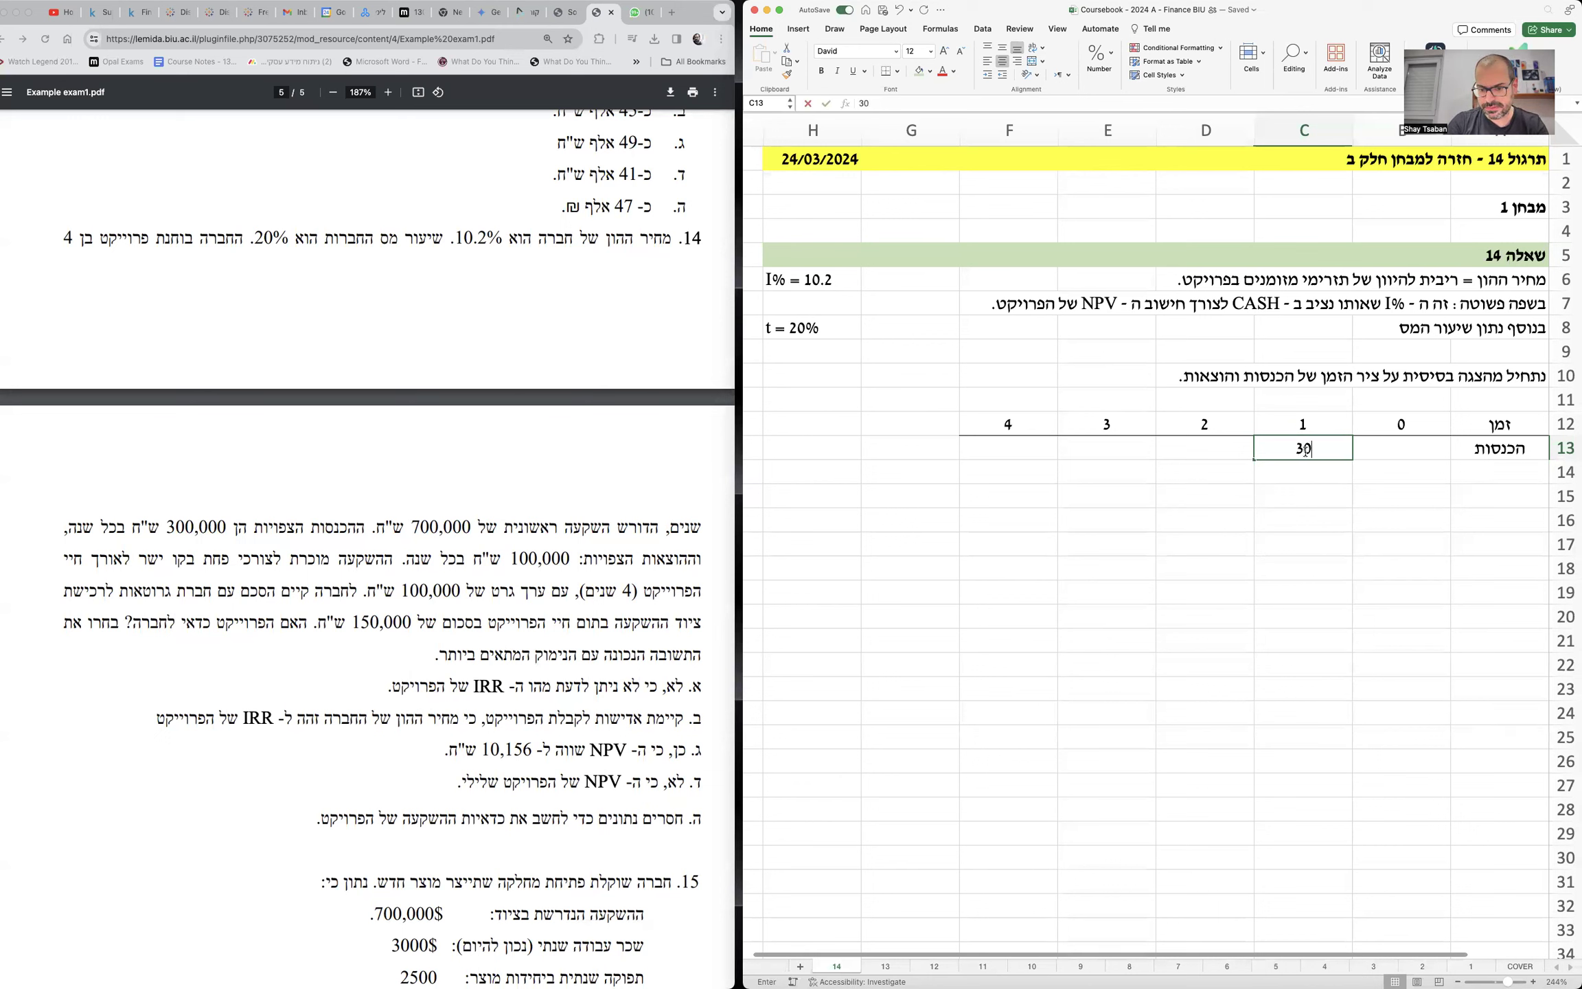
pyautogui.press('Tab')
pyautogui.write('300000')
pyautogui.press('Tab')
pyautogui.write('=')
pyautogui.press('Right')
pyautogui.press('Tab')
pyautogui.write('=')
pyautogui.press('Right')
pyautogui.press('Return')
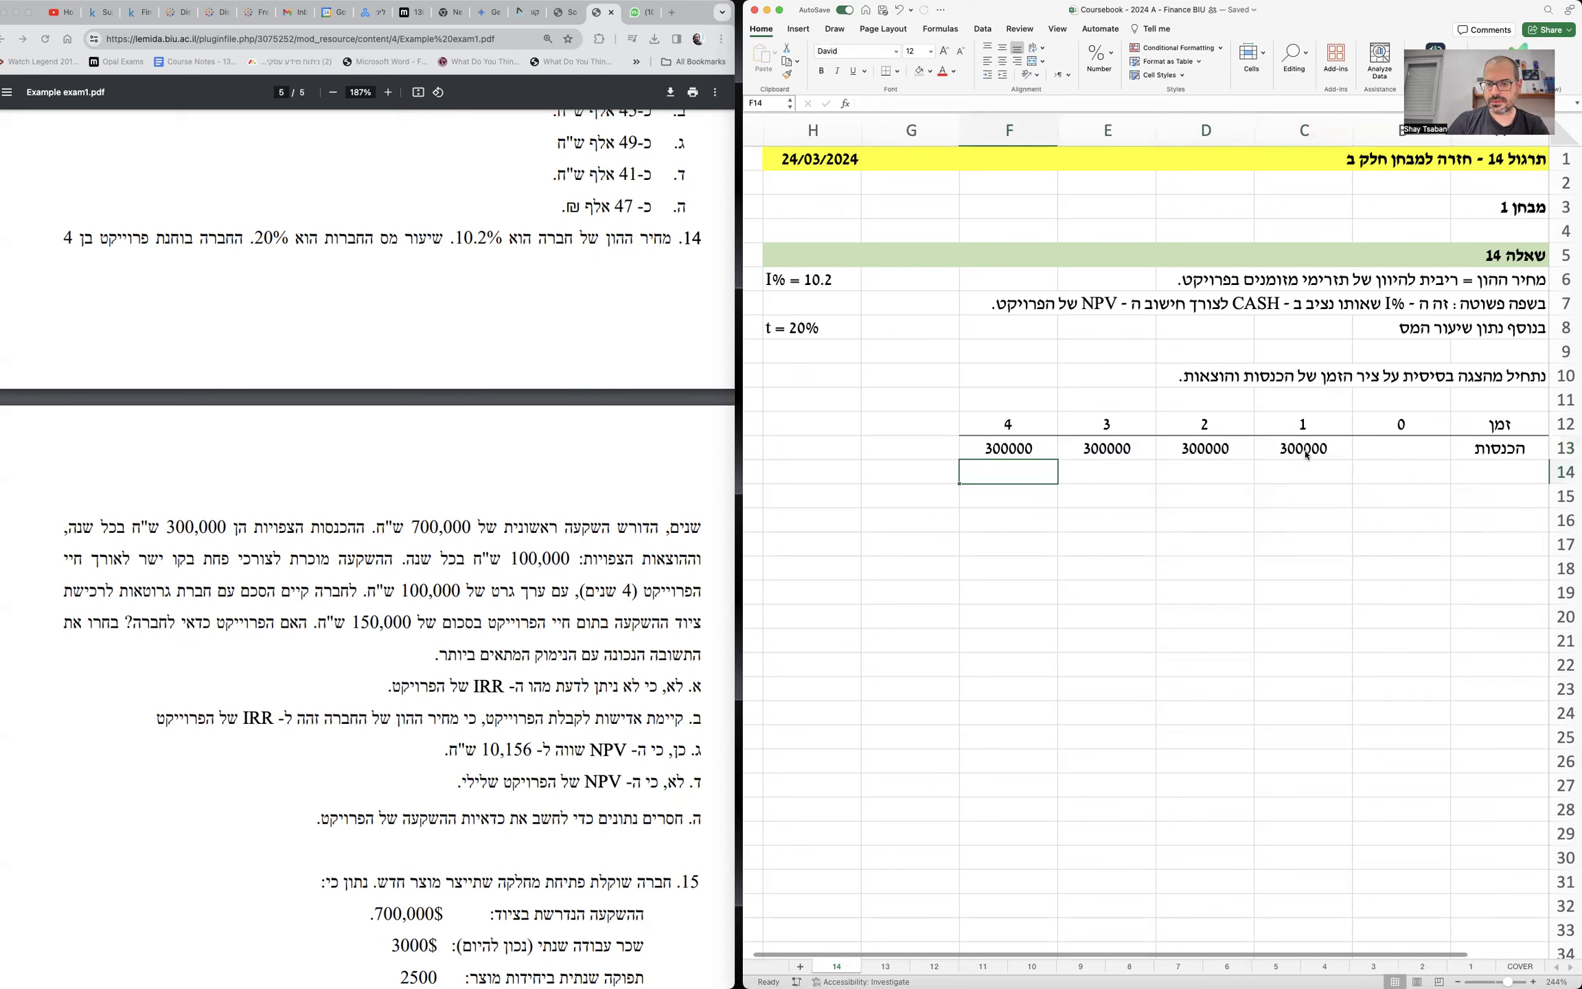
# - Insert a row above row 11 and enter "כברירת מחדל, ערכים אלו הם בתום כל שנה, אלא אם נאמר מפורשות אחרות." in A11
pyautogui.click(1572, 401)
pyautogui.rightClick(1571, 401)
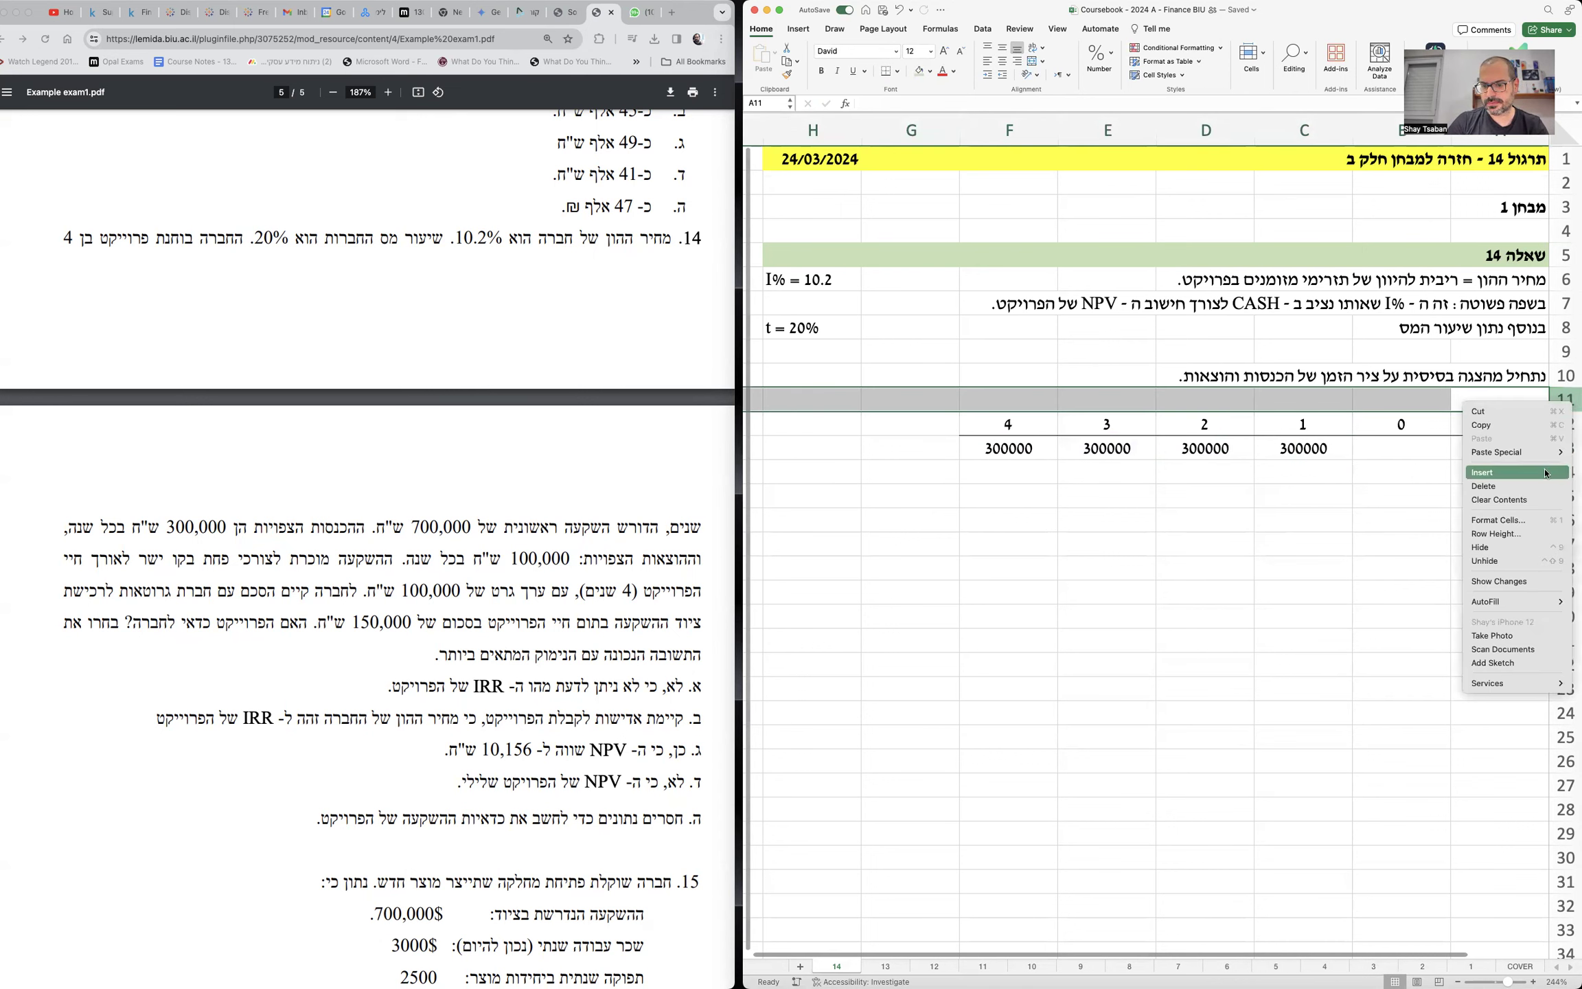
pyautogui.click(1518, 471)
pyautogui.click(1514, 400)
pyautogui.write('כברירת מחדל,')
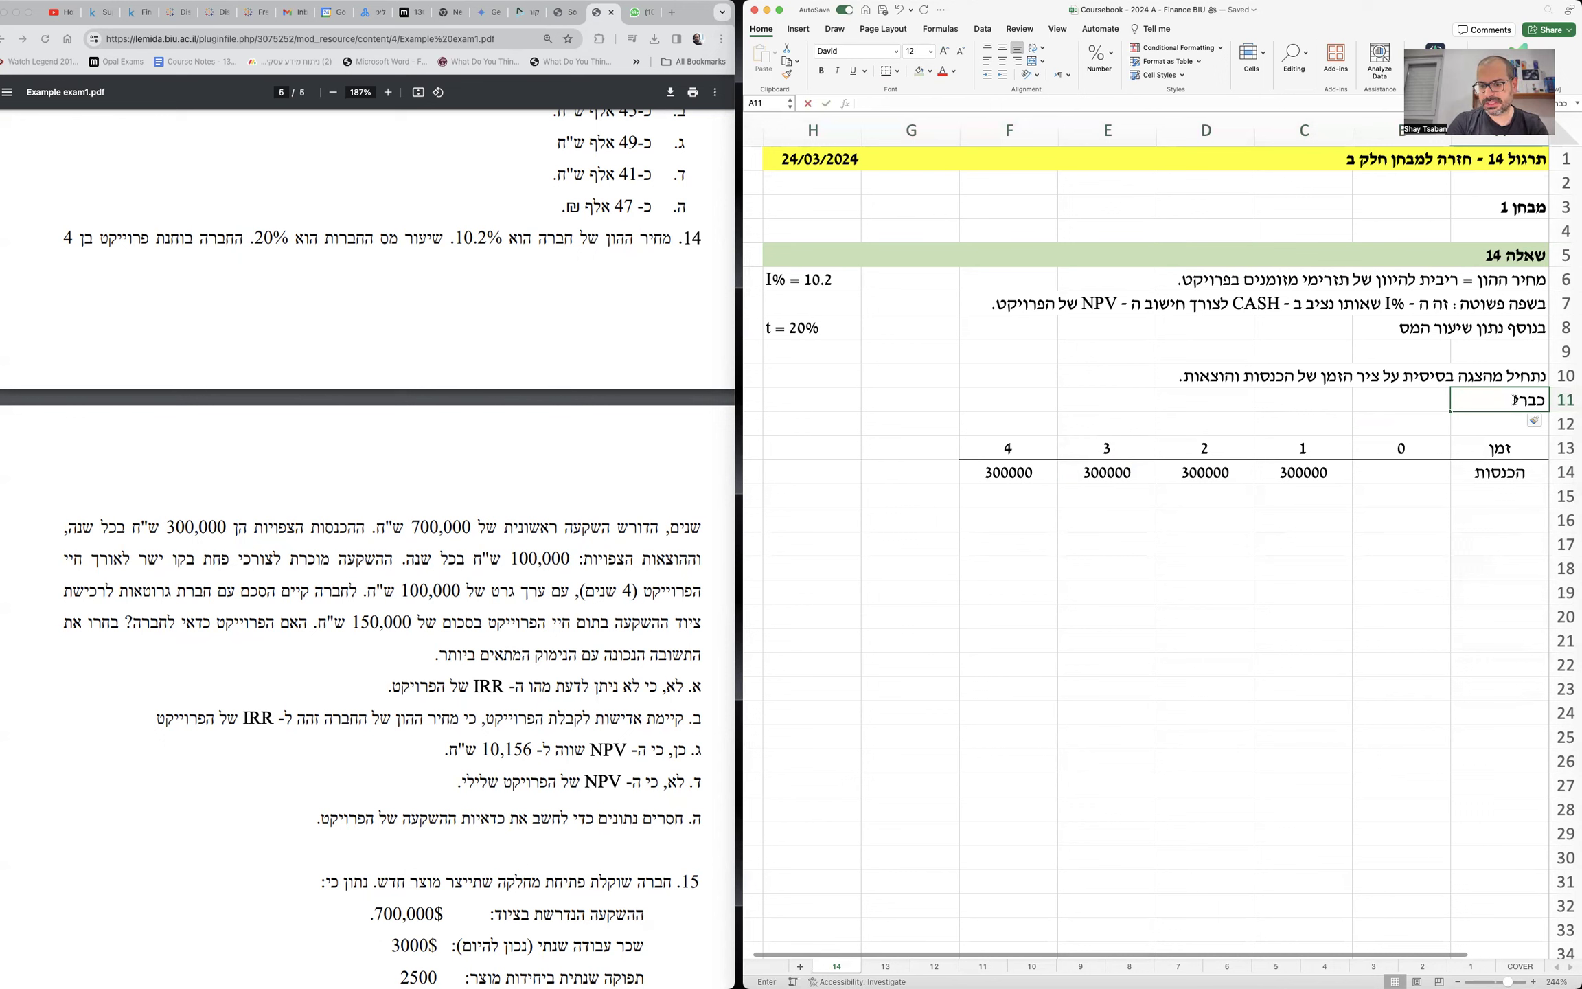
pyautogui.write(' ערכים אלו')
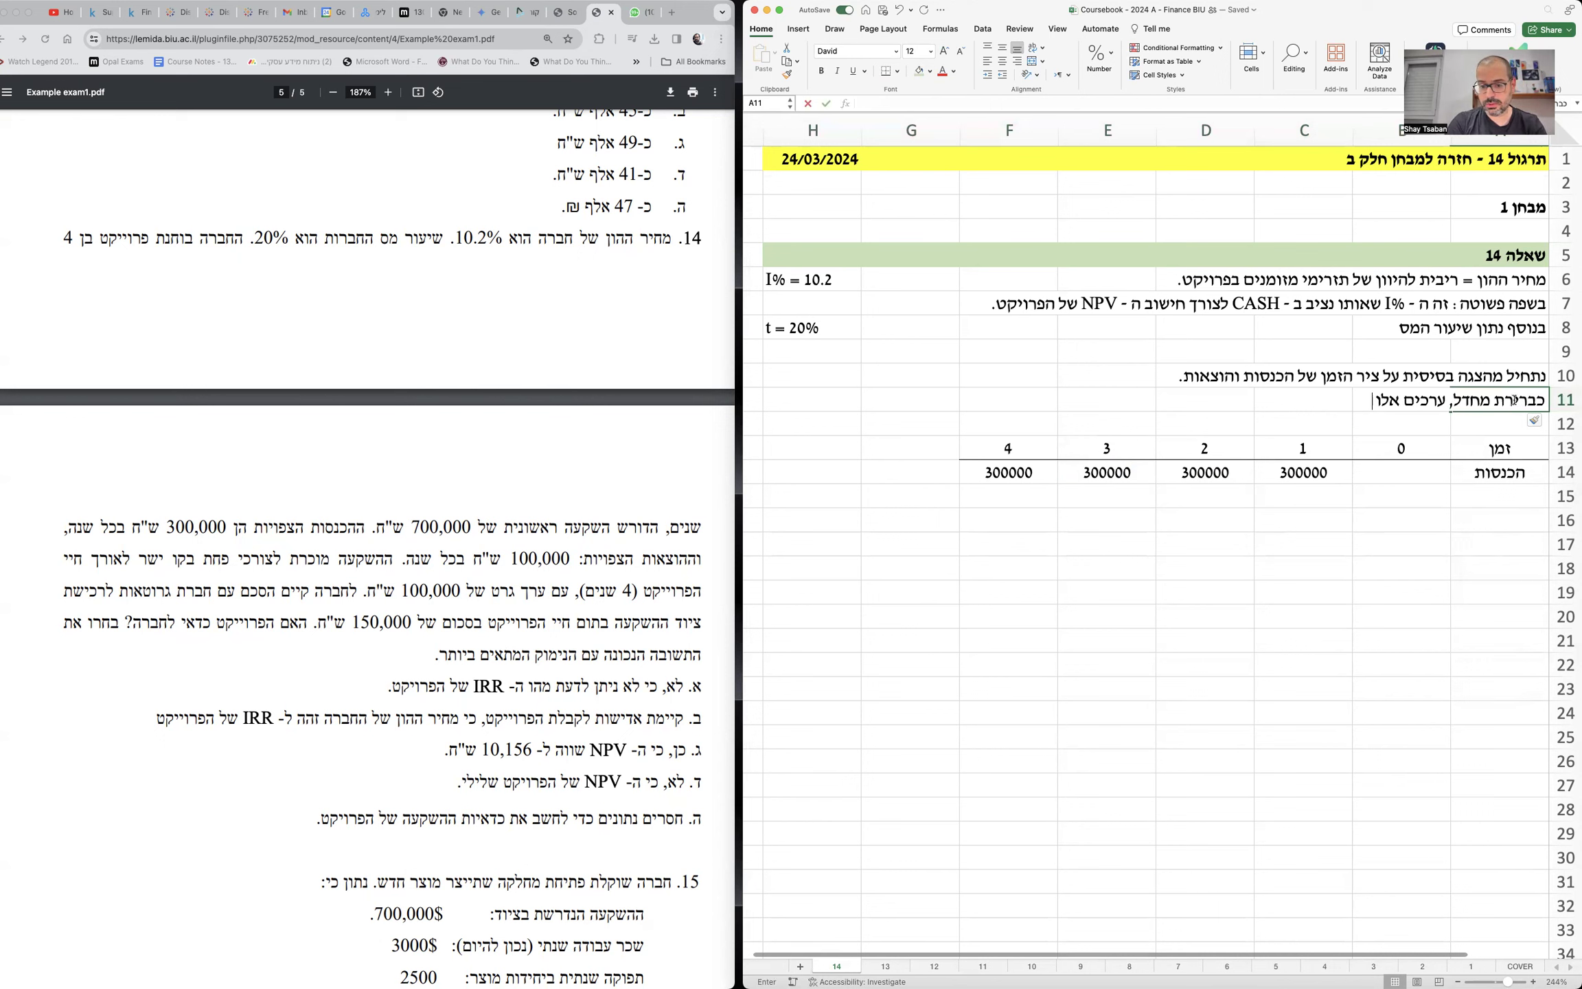
pyautogui.write(' הם בתום כל שנה, אל')
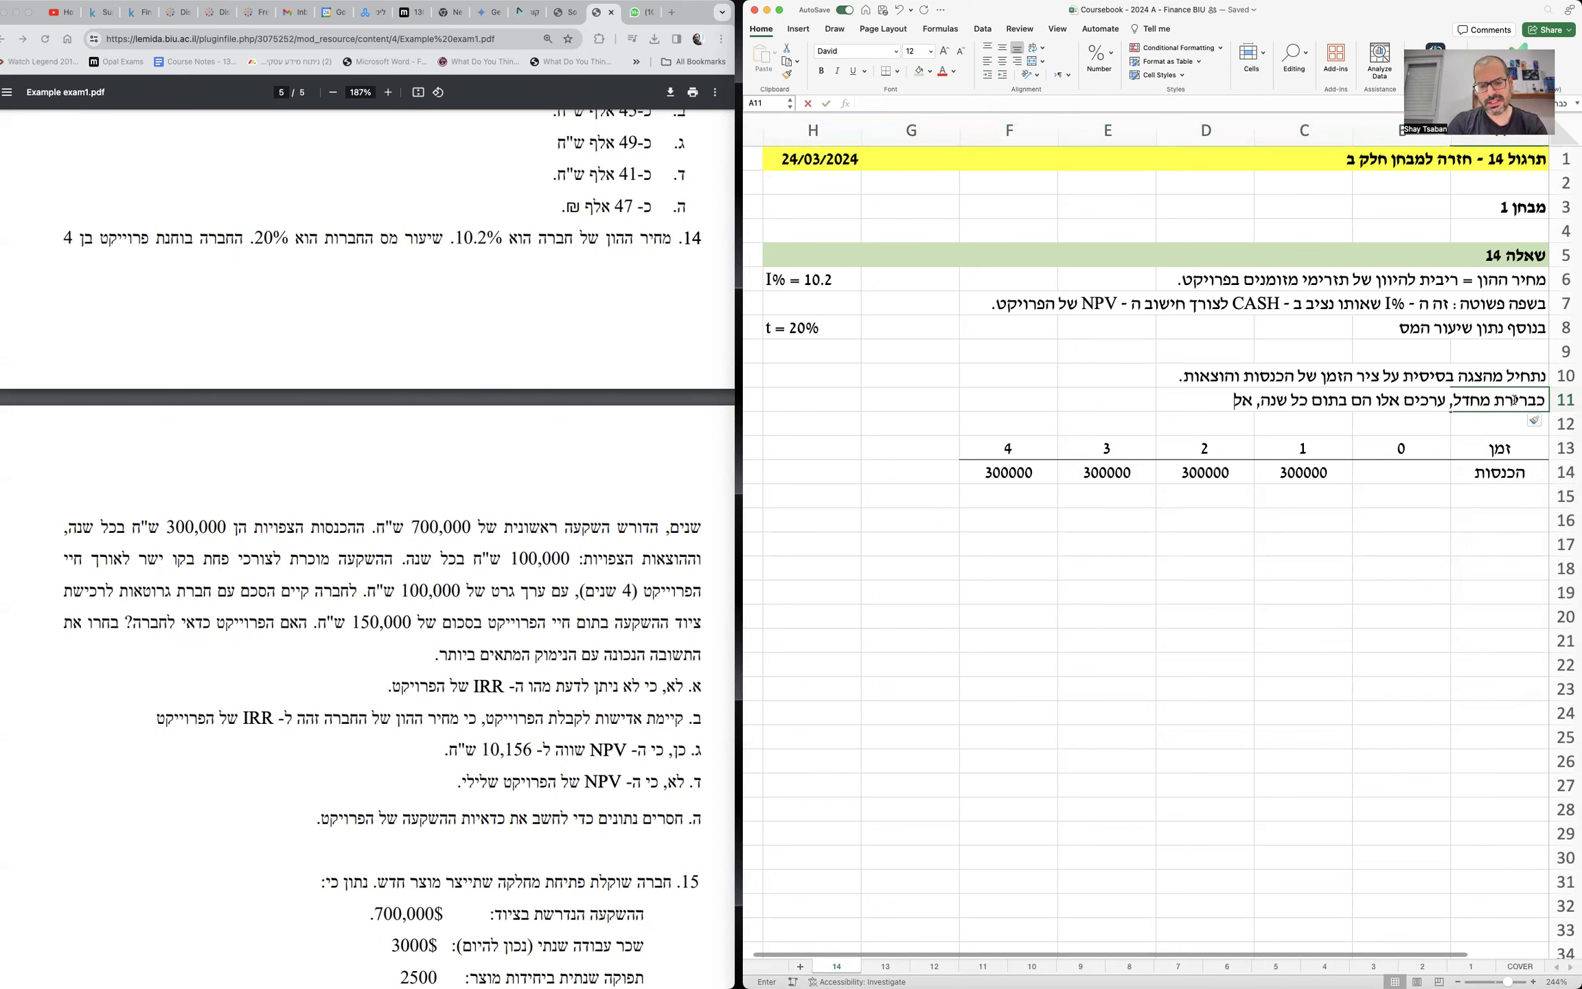
pyautogui.write('א אם נאמר מפורשות אחרות.')
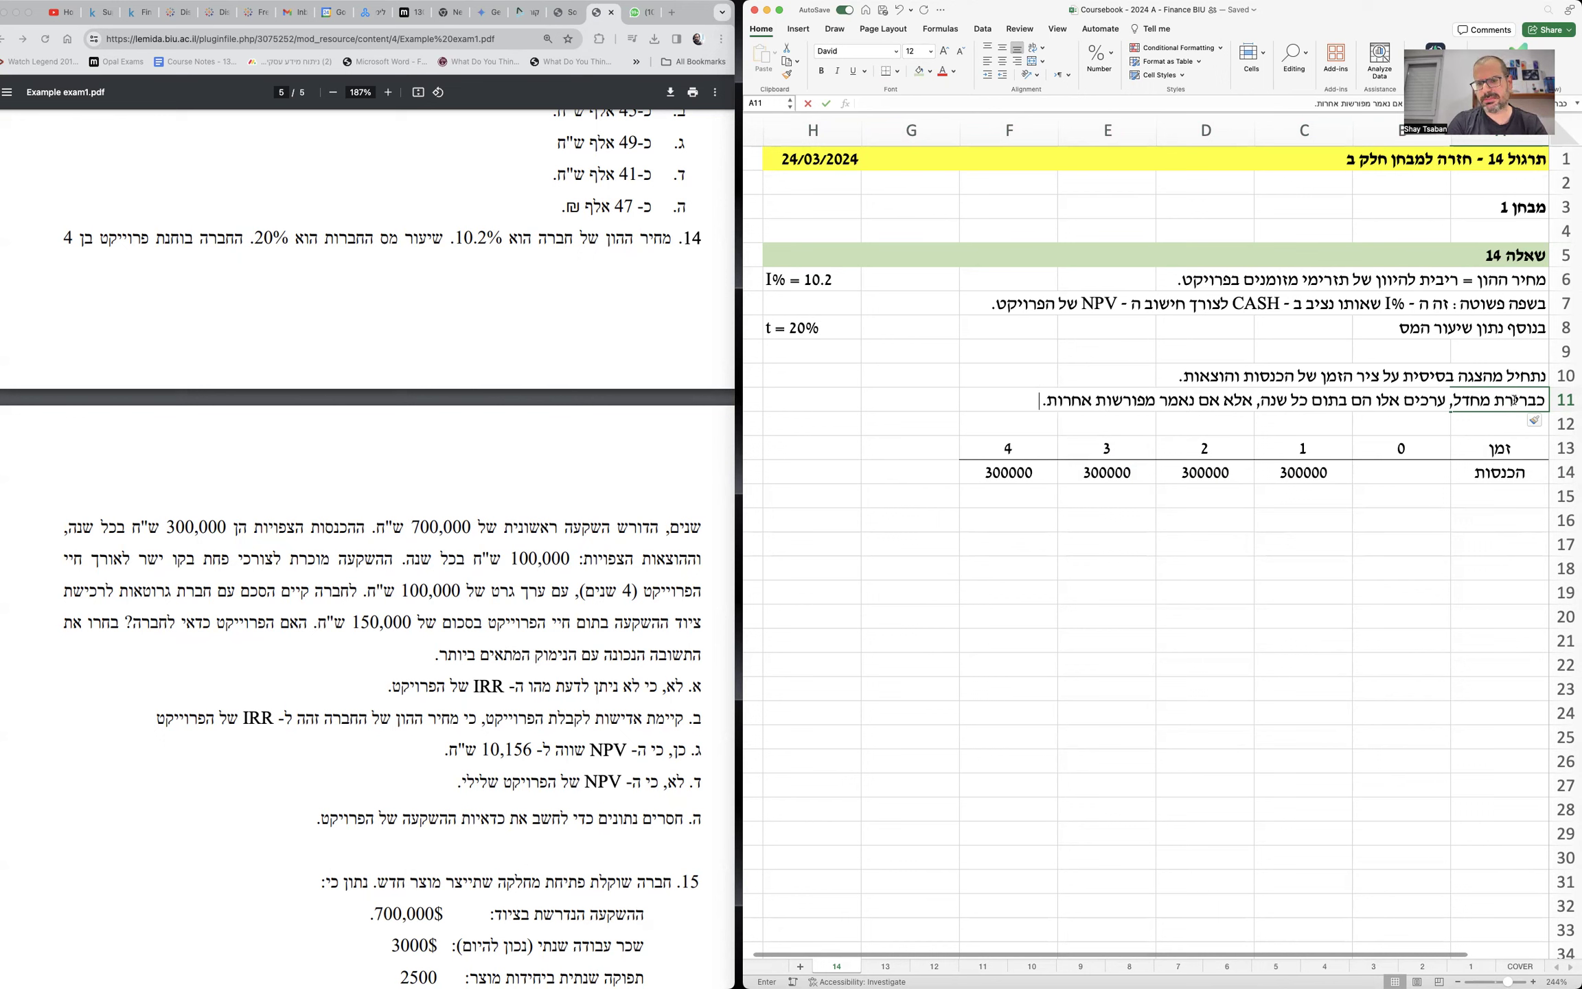
pyautogui.press('Return')
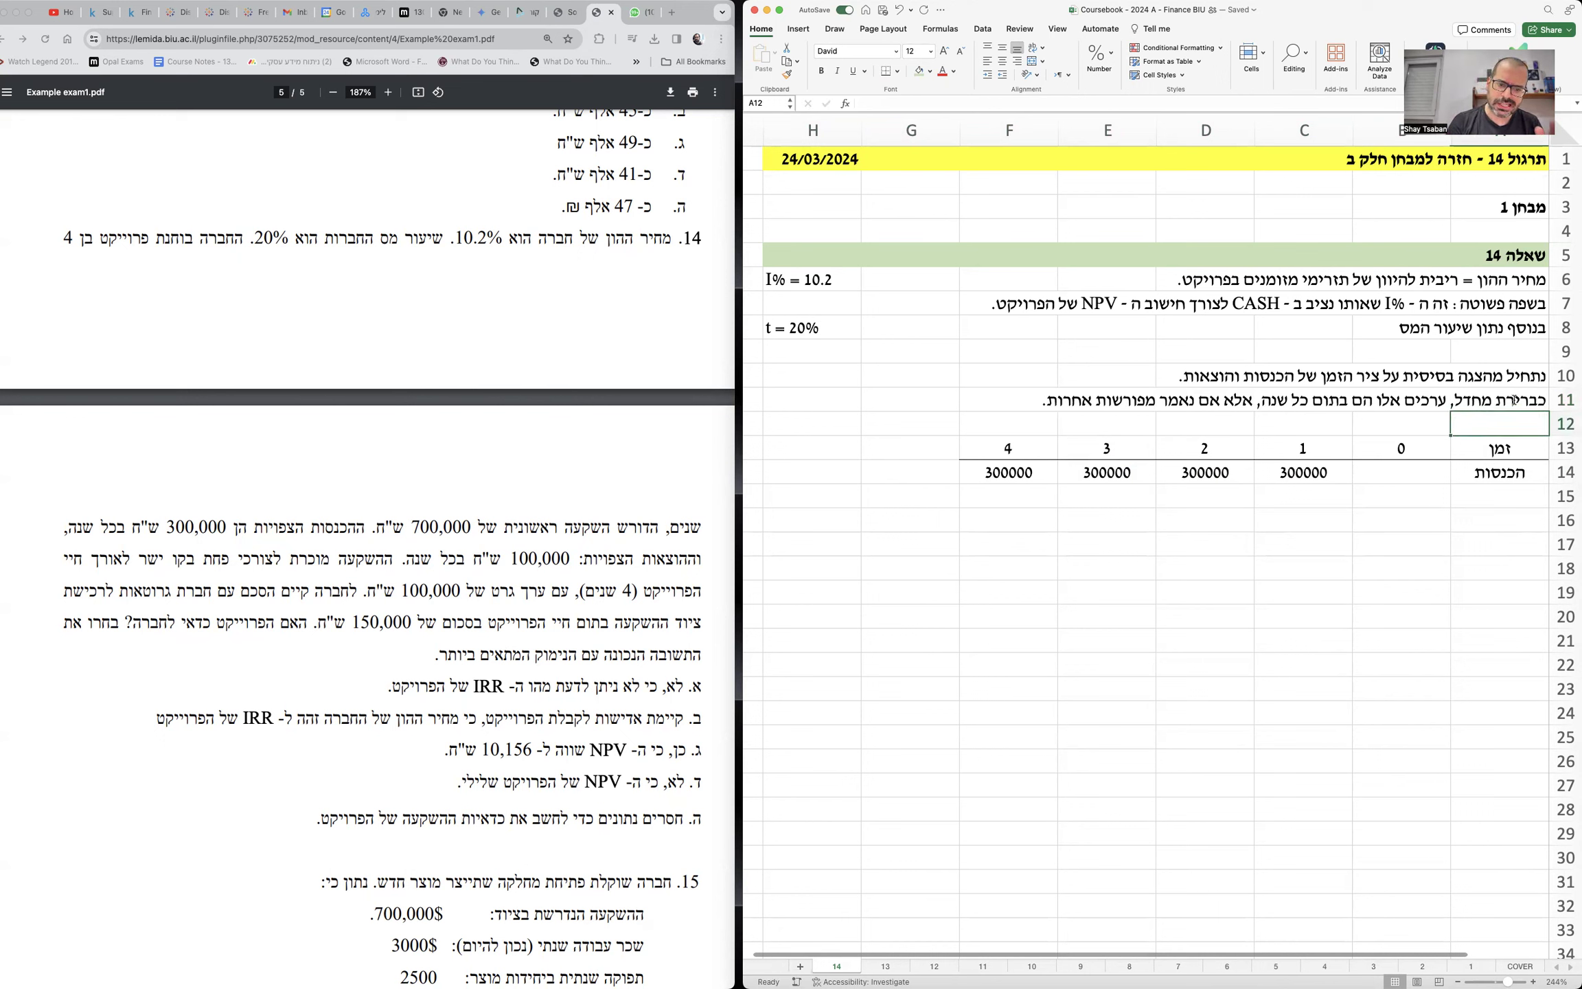
# - Enter the expenses row label "הוצאות" in cell A15 and move on to the year 1 cell C15
pyautogui.click(1351, 528)
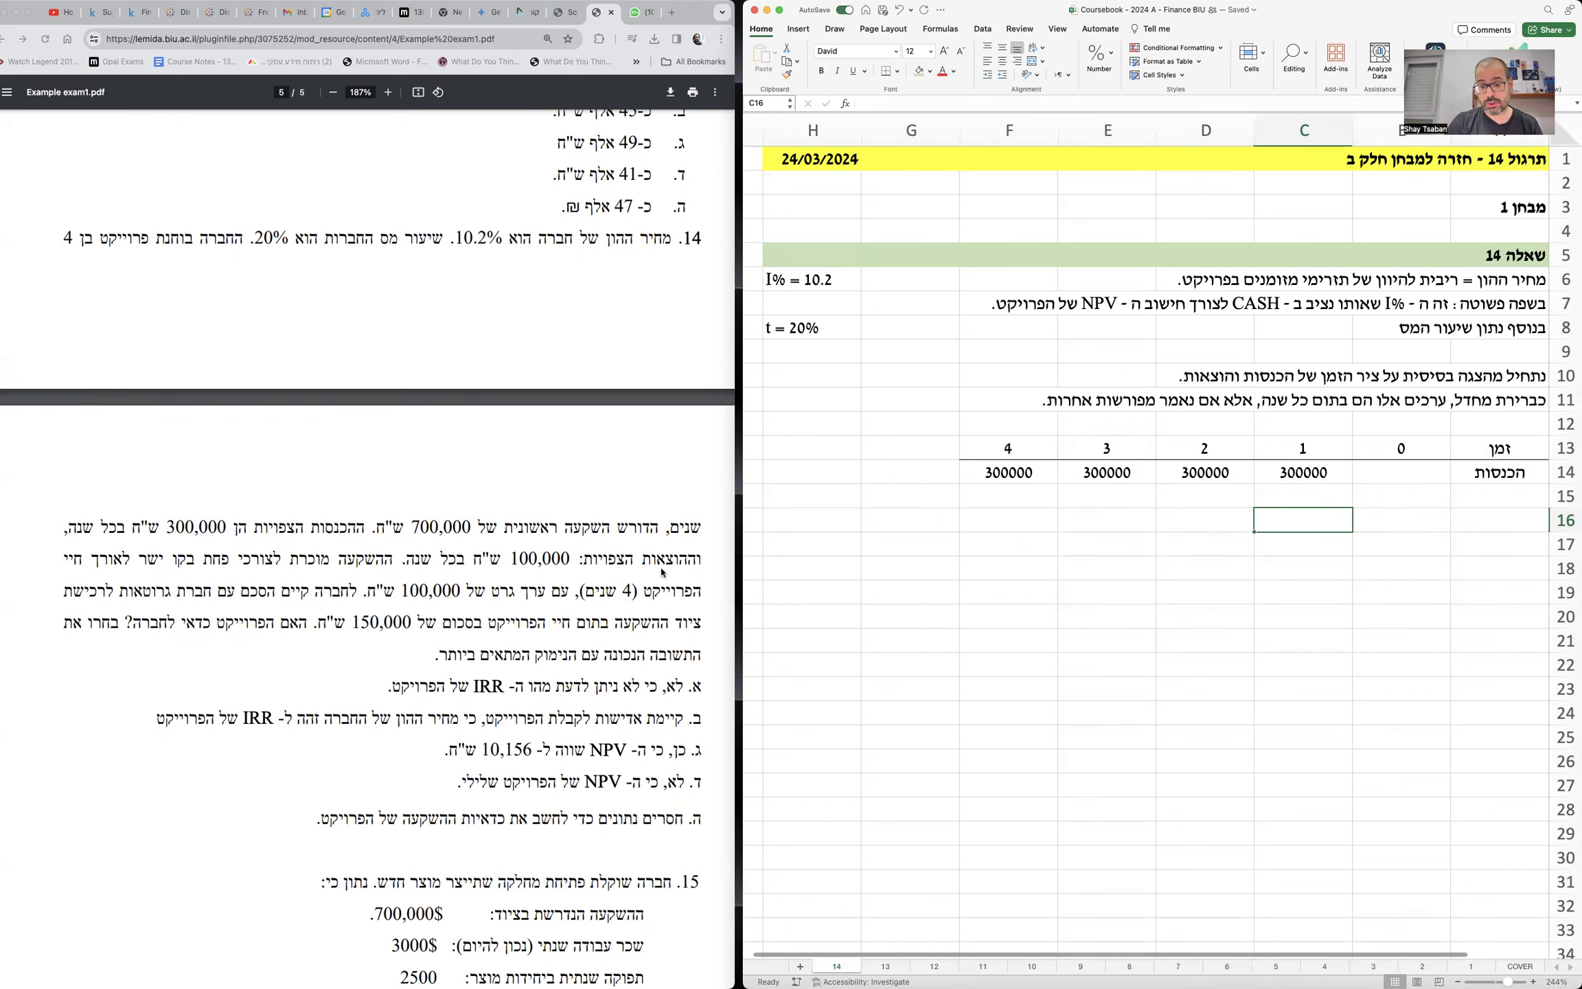
pyautogui.click(1500, 488)
pyautogui.write('הוצאות')
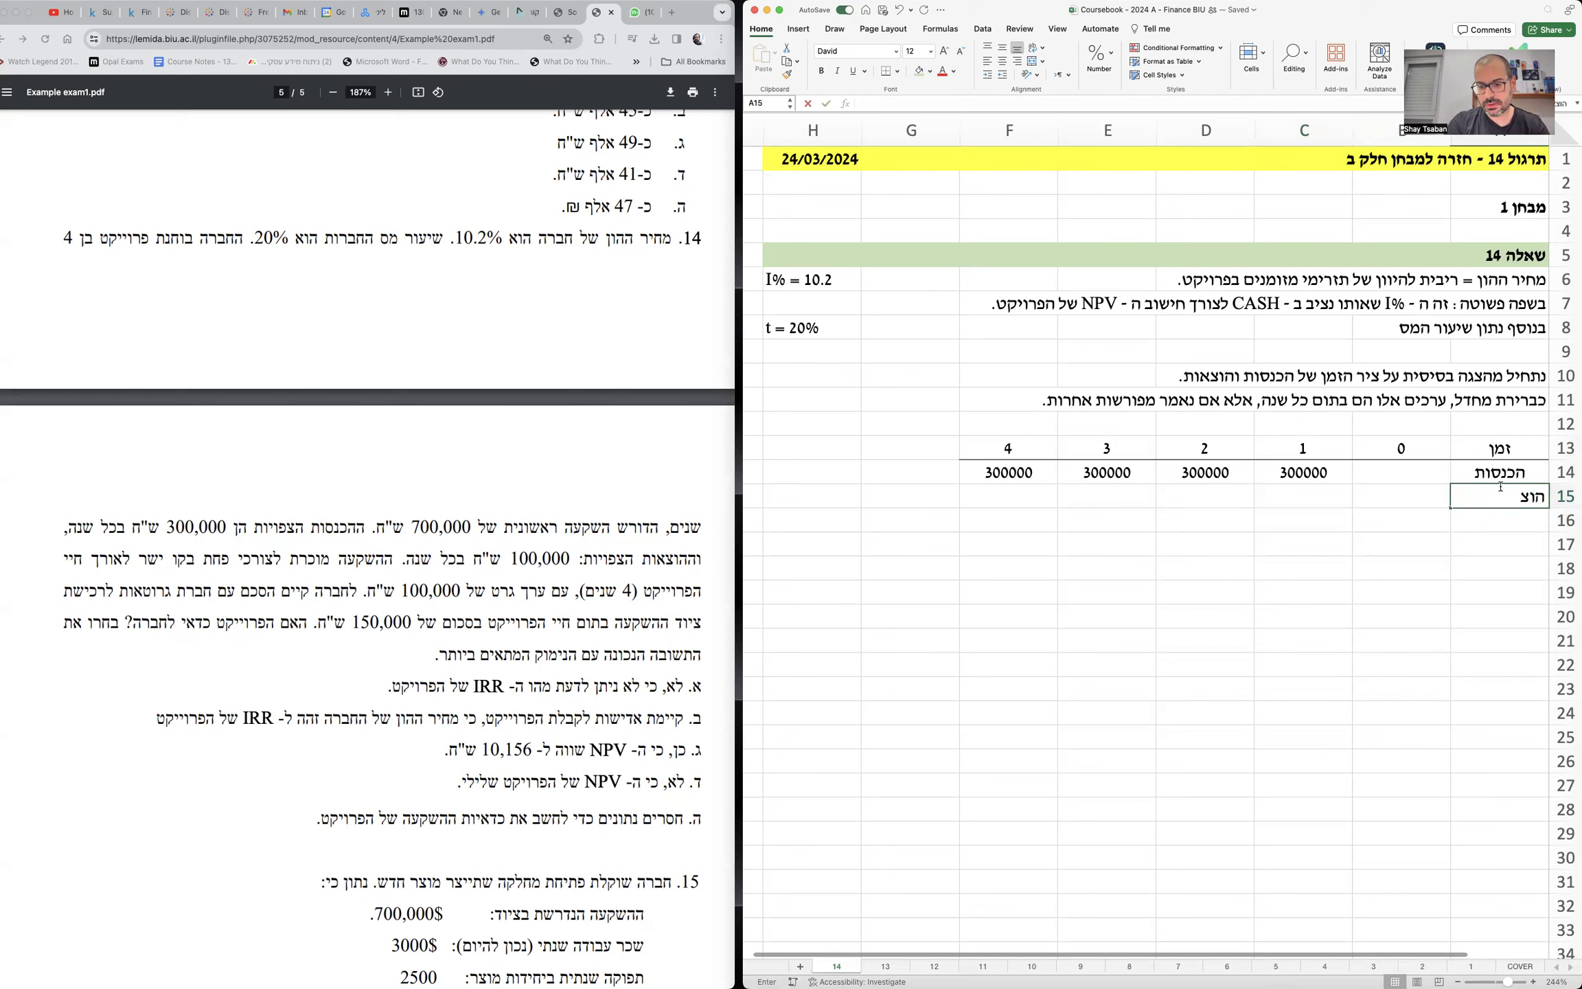
pyautogui.press('Tab')
pyautogui.press('Tab')
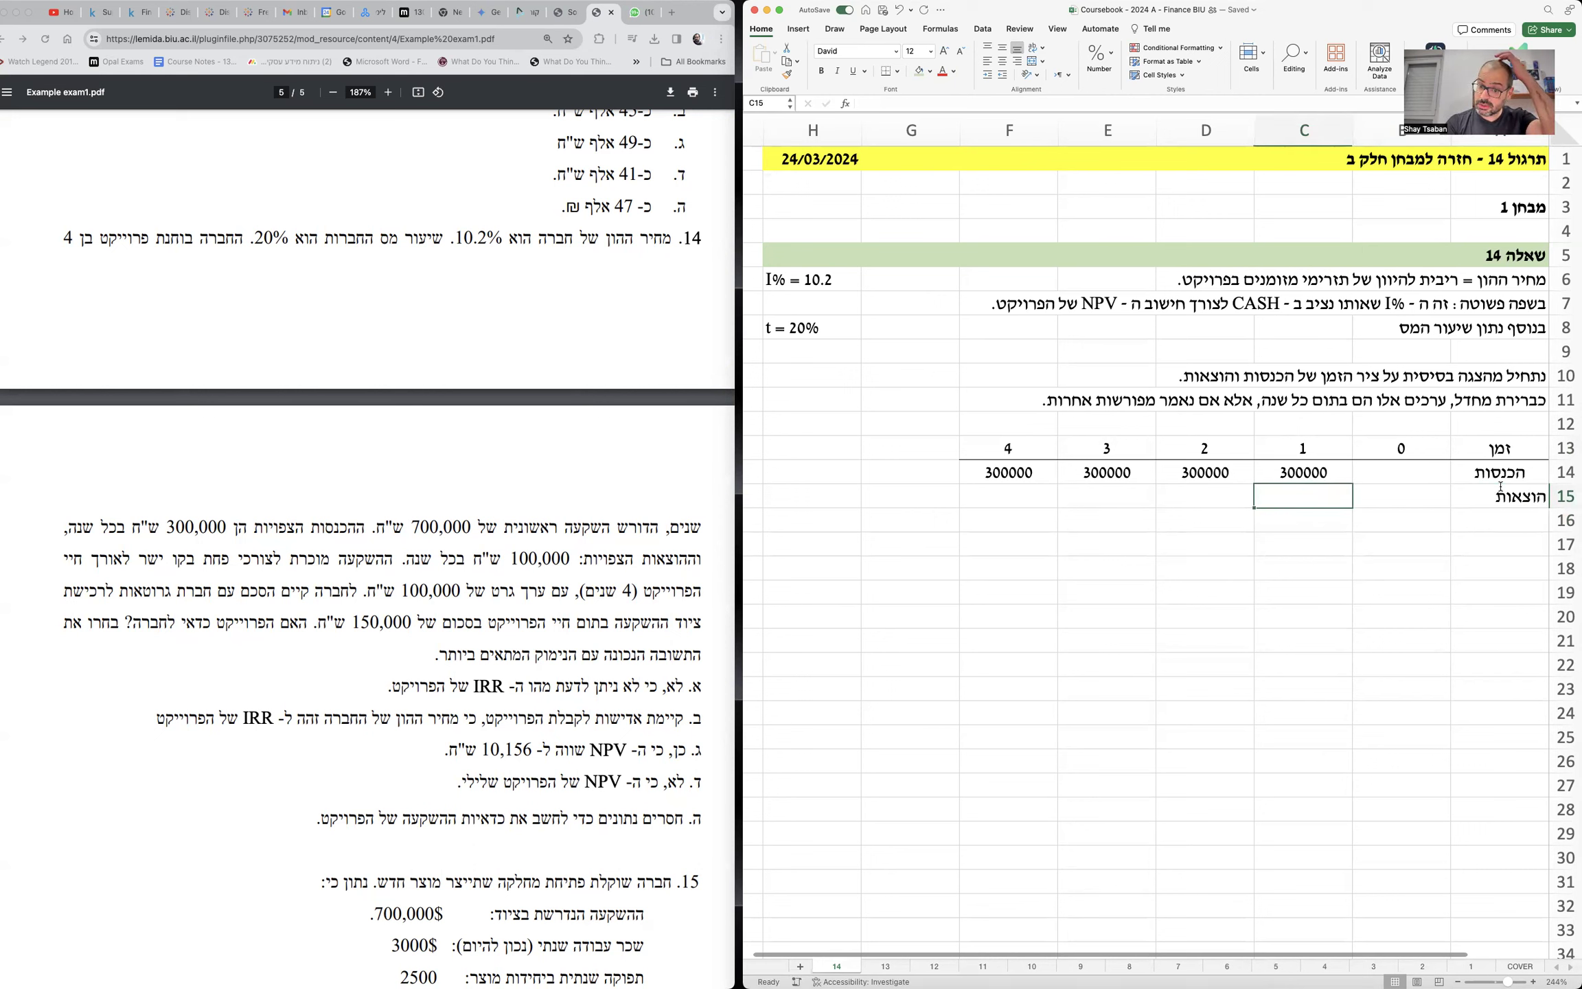
# - Fill the expenses row C15:F15 with -100000 for years 1 to 4, linking D15, E15 and F15 to the preceding year's cell
pyautogui.write('-100000')
pyautogui.press('Return')
pyautogui.press('Up')
pyautogui.press('Left')
pyautogui.write('=')
pyautogui.press('Right')
pyautogui.press('Return')
pyautogui.press('Up')
pyautogui.press('Left')
pyautogui.write('=')
pyautogui.press('Right')
pyautogui.press('Return')
pyautogui.press('Left')
pyautogui.press('Up')
pyautogui.write('=')
pyautogui.press('BackSpace')
pyautogui.write('=')
pyautogui.press('Right')
pyautogui.press('Return')
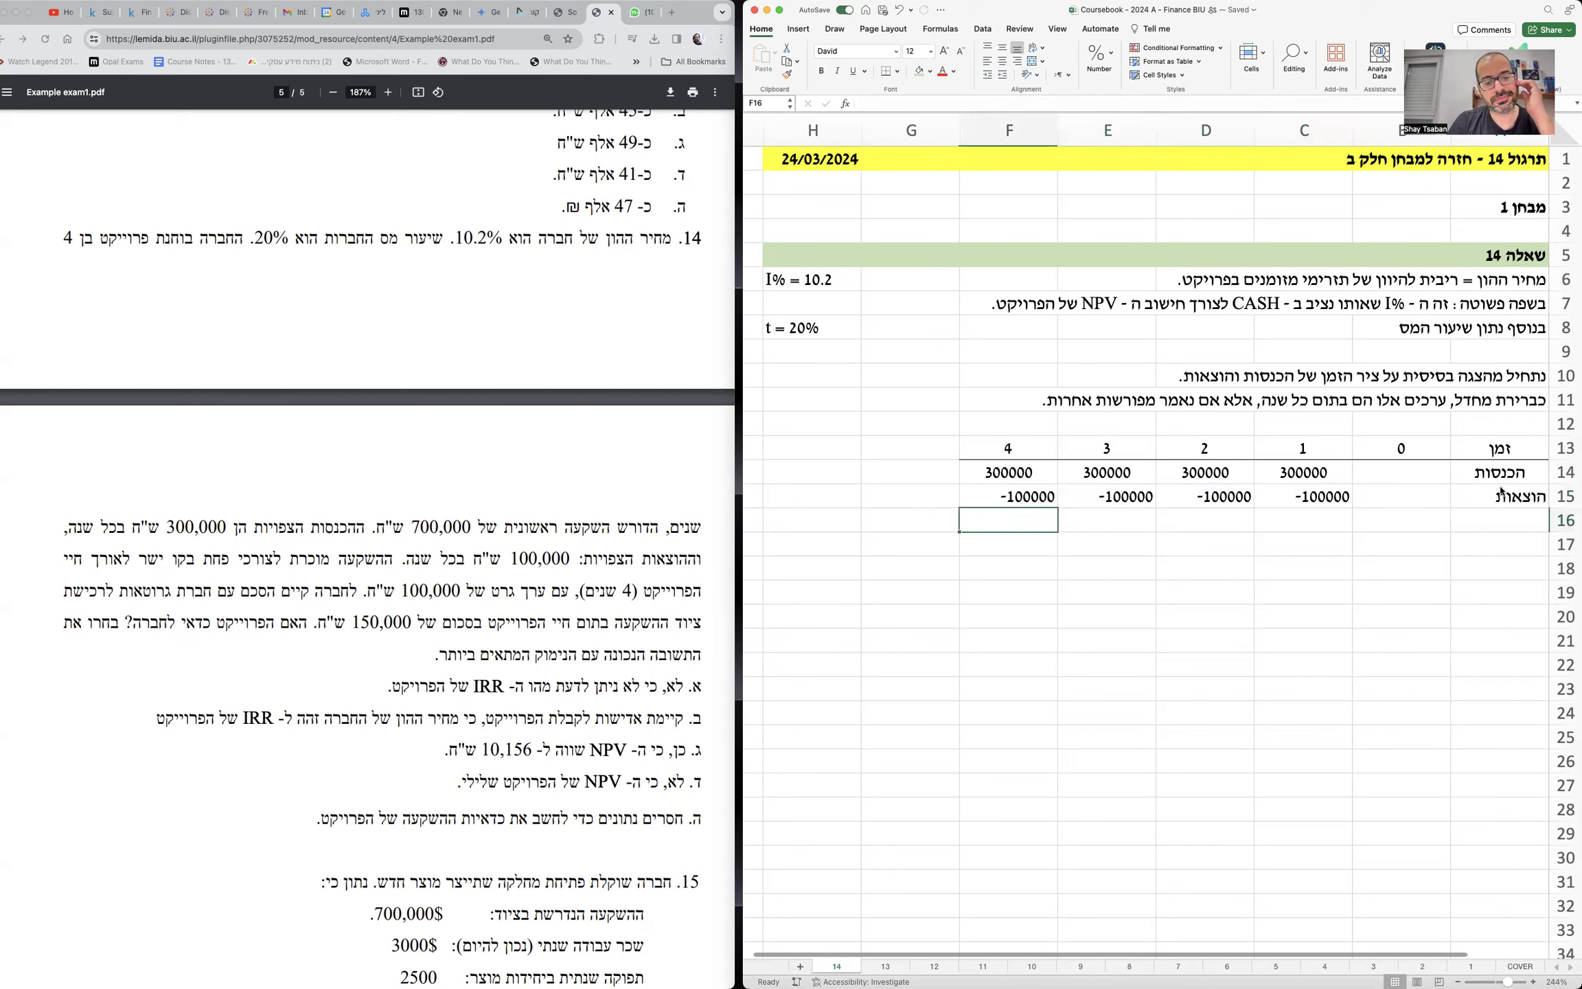
# - Format C14:F19 as centred numbers with 0 decimal places, a thousands separator and negatives in black parentheses
pyautogui.moveTo(1325, 471); pyautogui.dragTo(1021, 600)
pyautogui.rightClick(1020, 600)
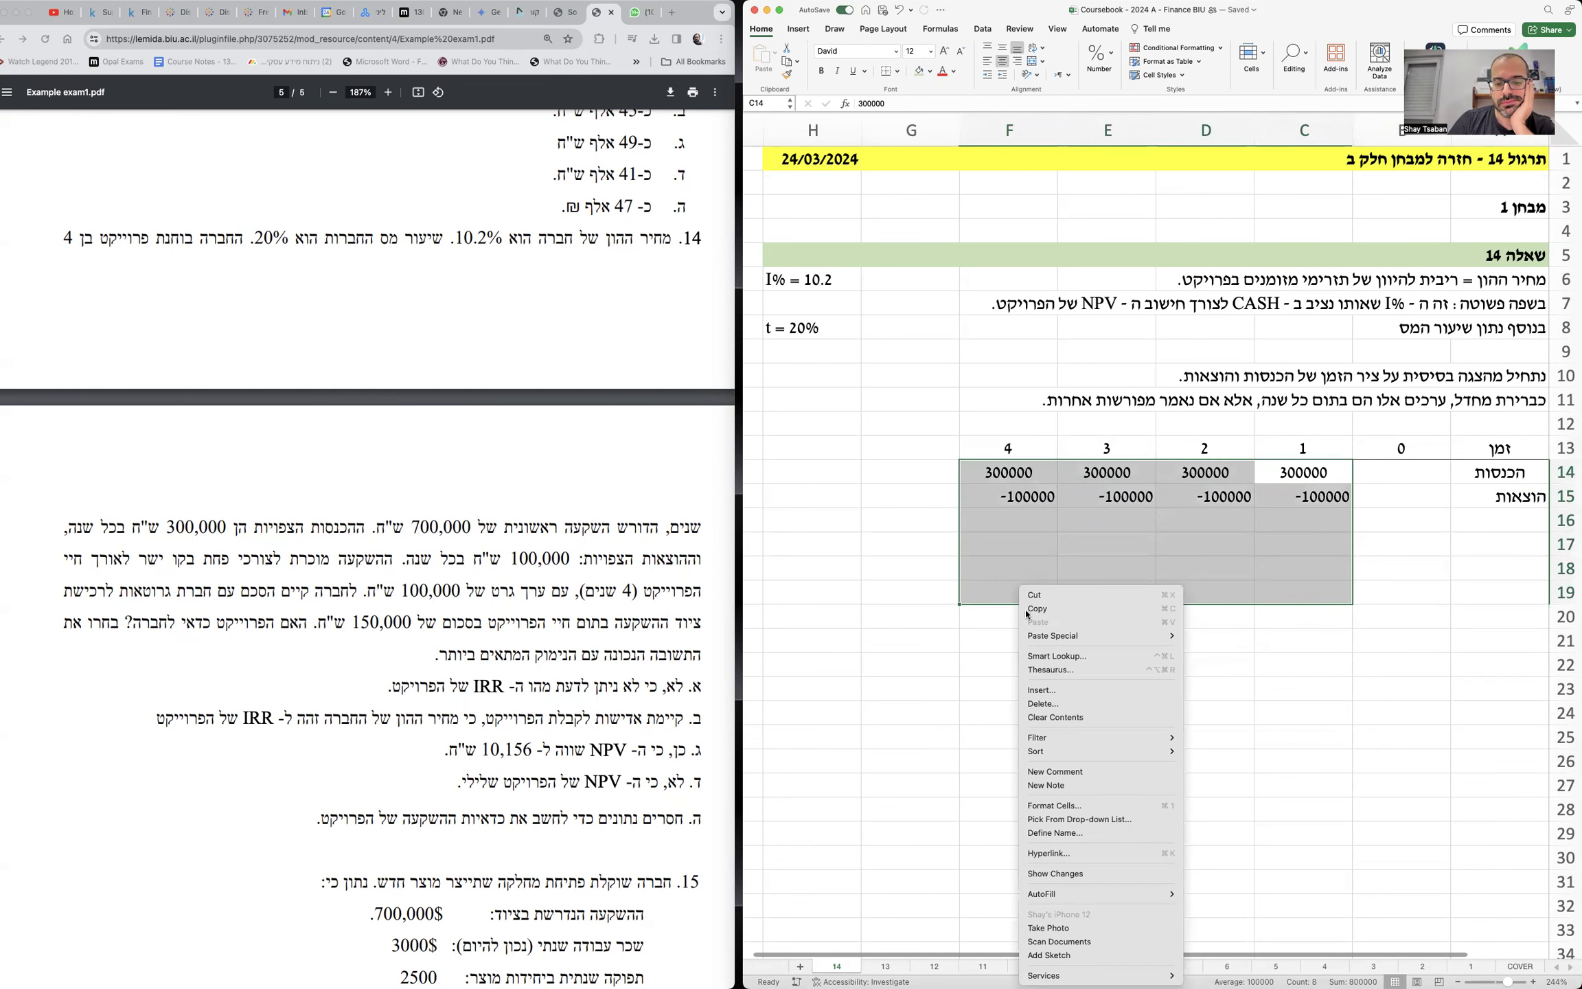
pyautogui.click(1069, 807)
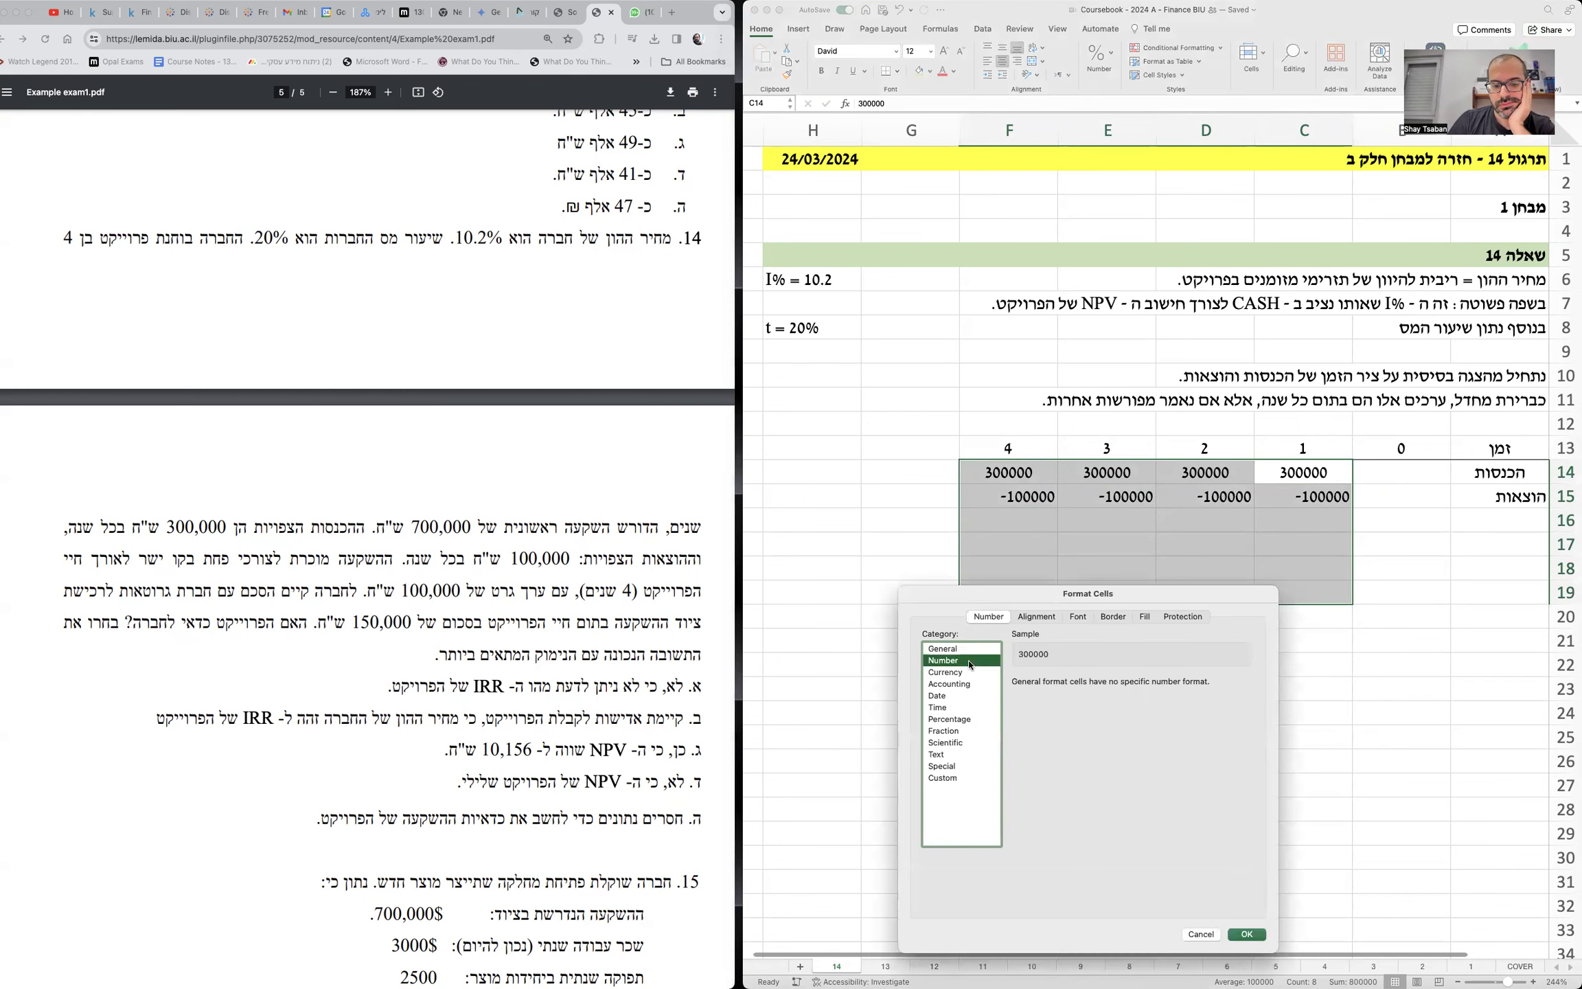
pyautogui.click(1103, 687)
pyautogui.click(1104, 687)
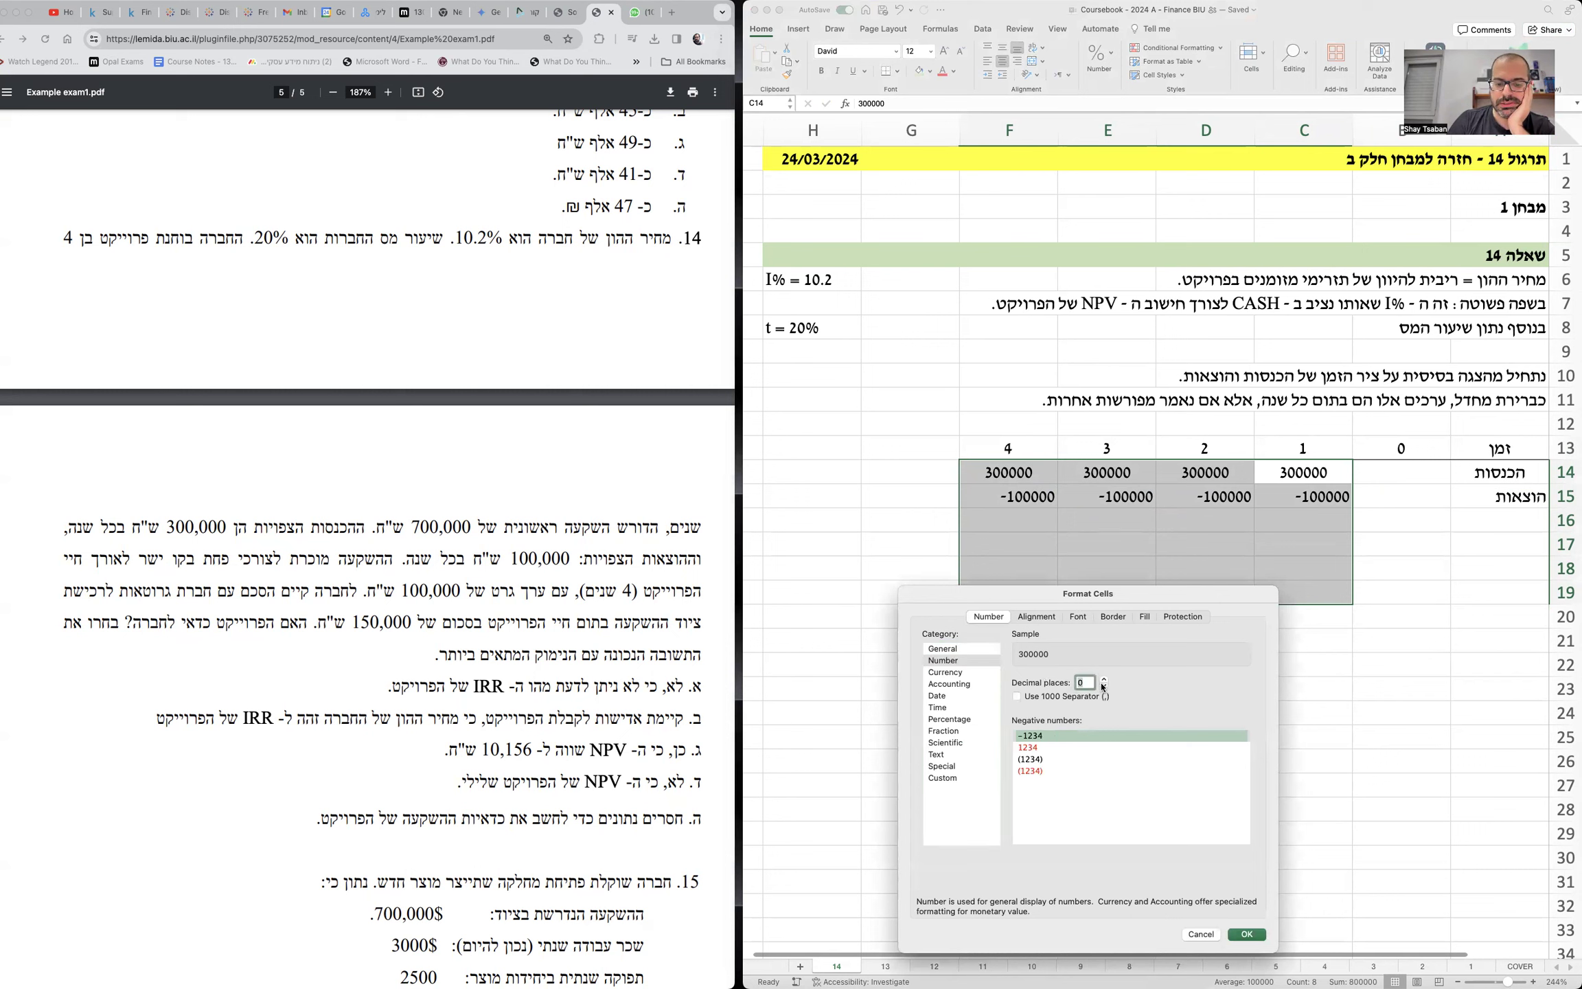
pyautogui.click(1044, 698)
pyautogui.click(1035, 759)
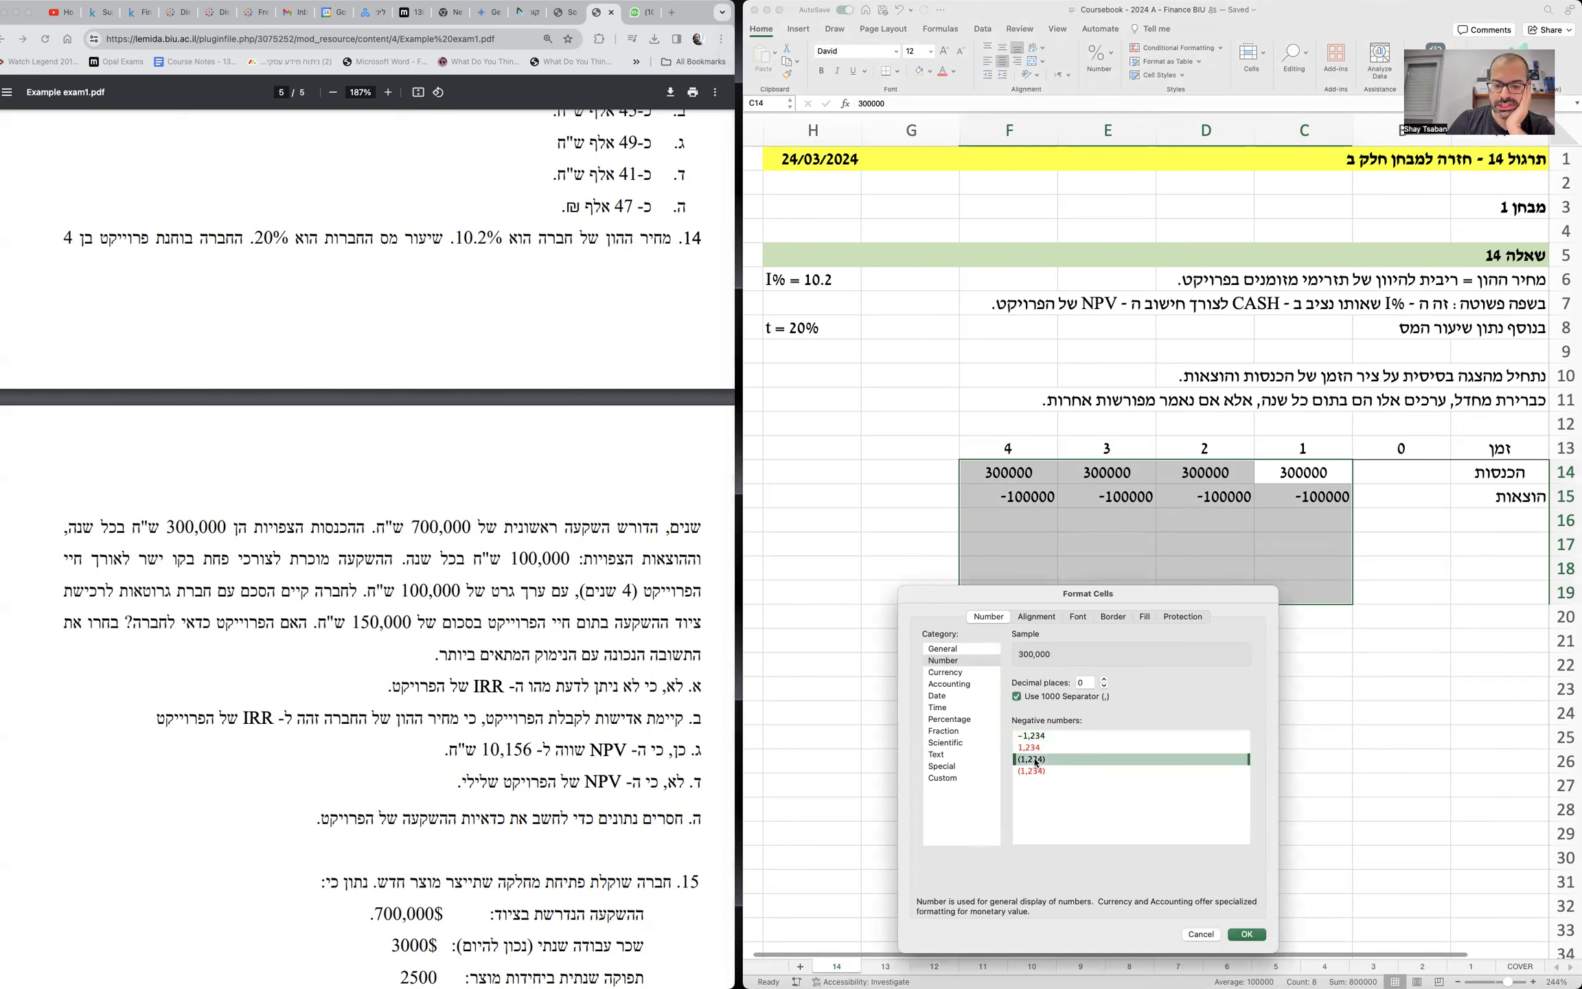
pyautogui.press('Return')
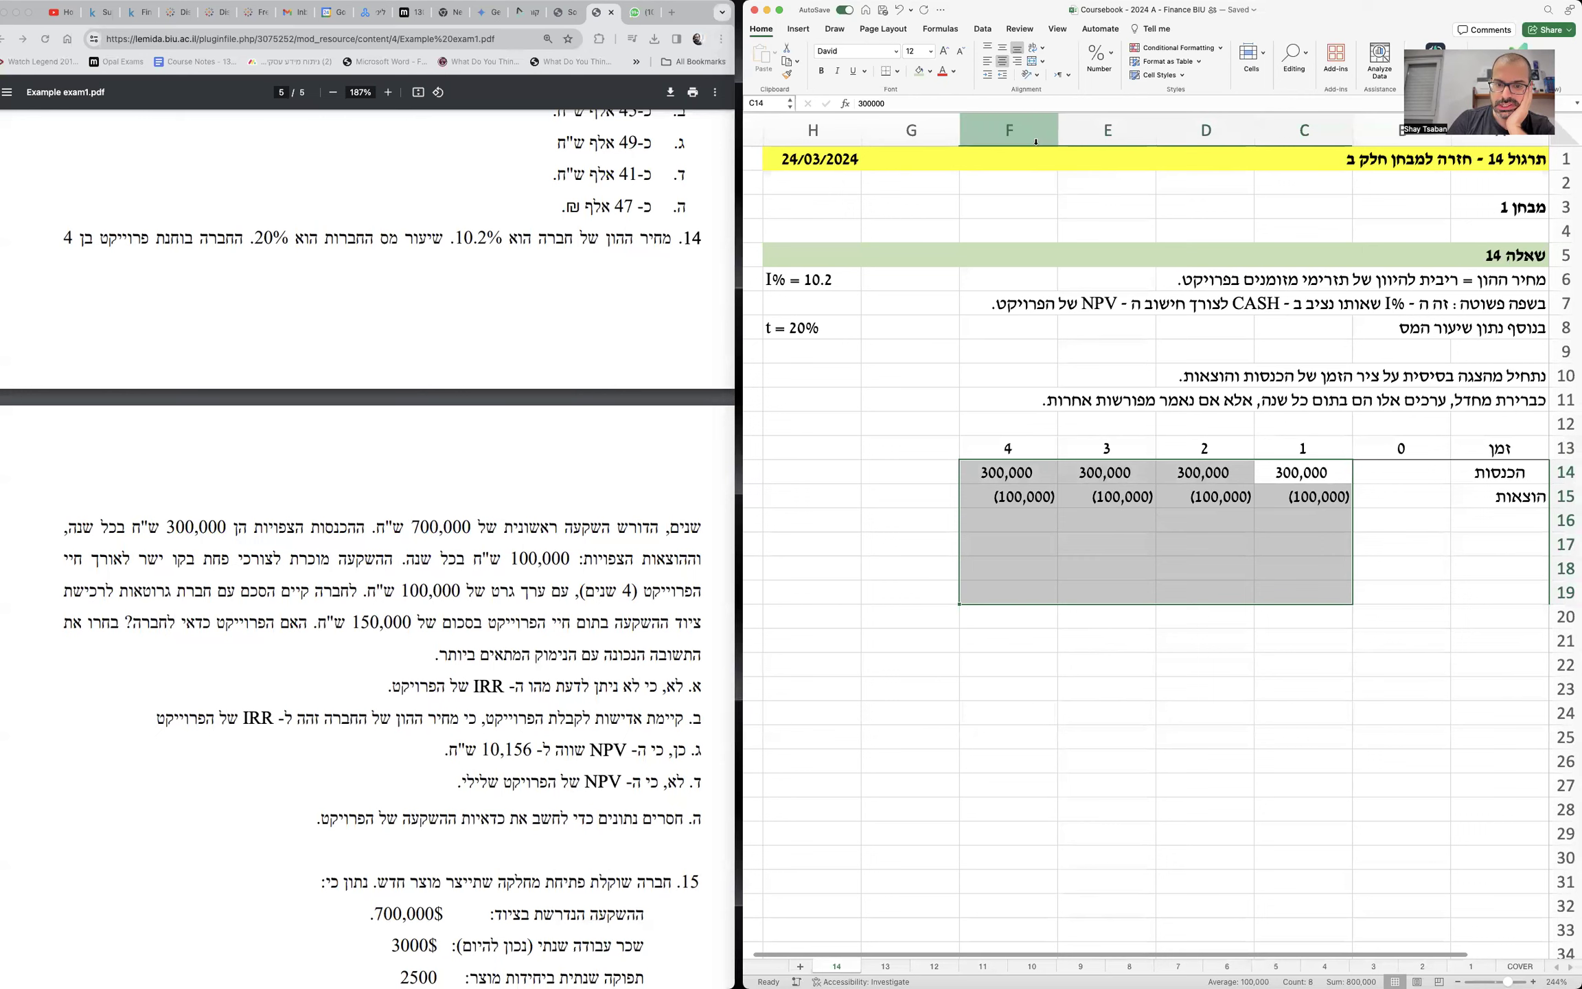
pyautogui.click(1001, 61)
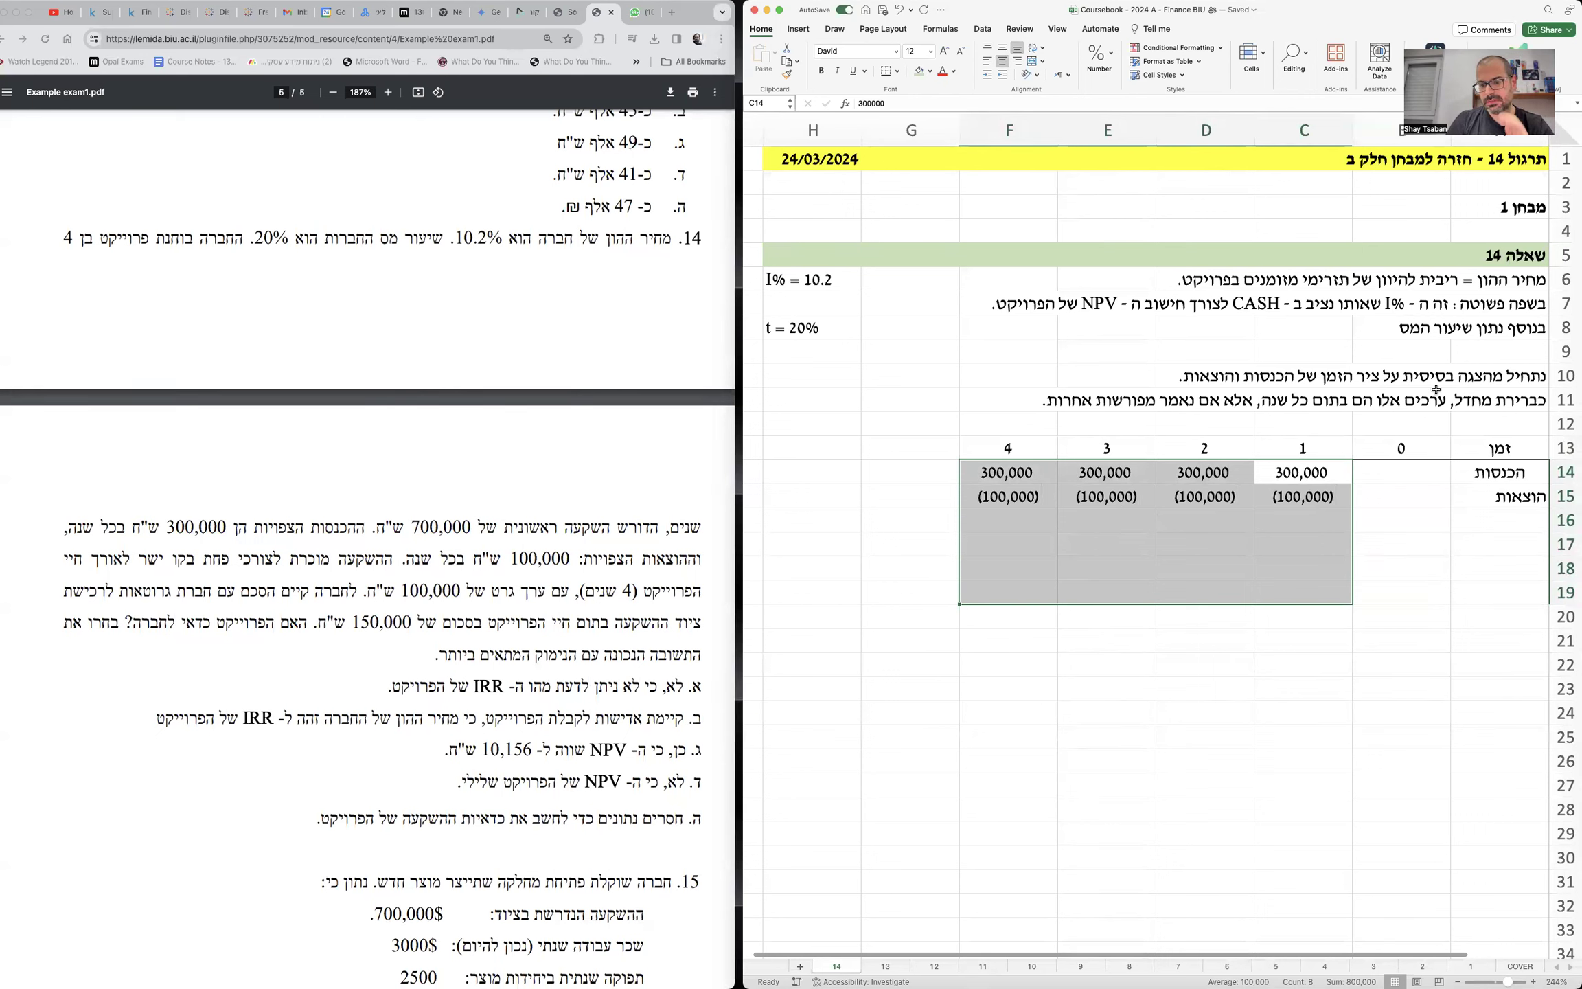
# - Insert a row above row 12 and enter "במקרים רבים - ערכים שליליים מוצגים בסוגריים. אתם כמובן תפעלו איך שנוח." in A12
pyautogui.rightClick(1561, 423)
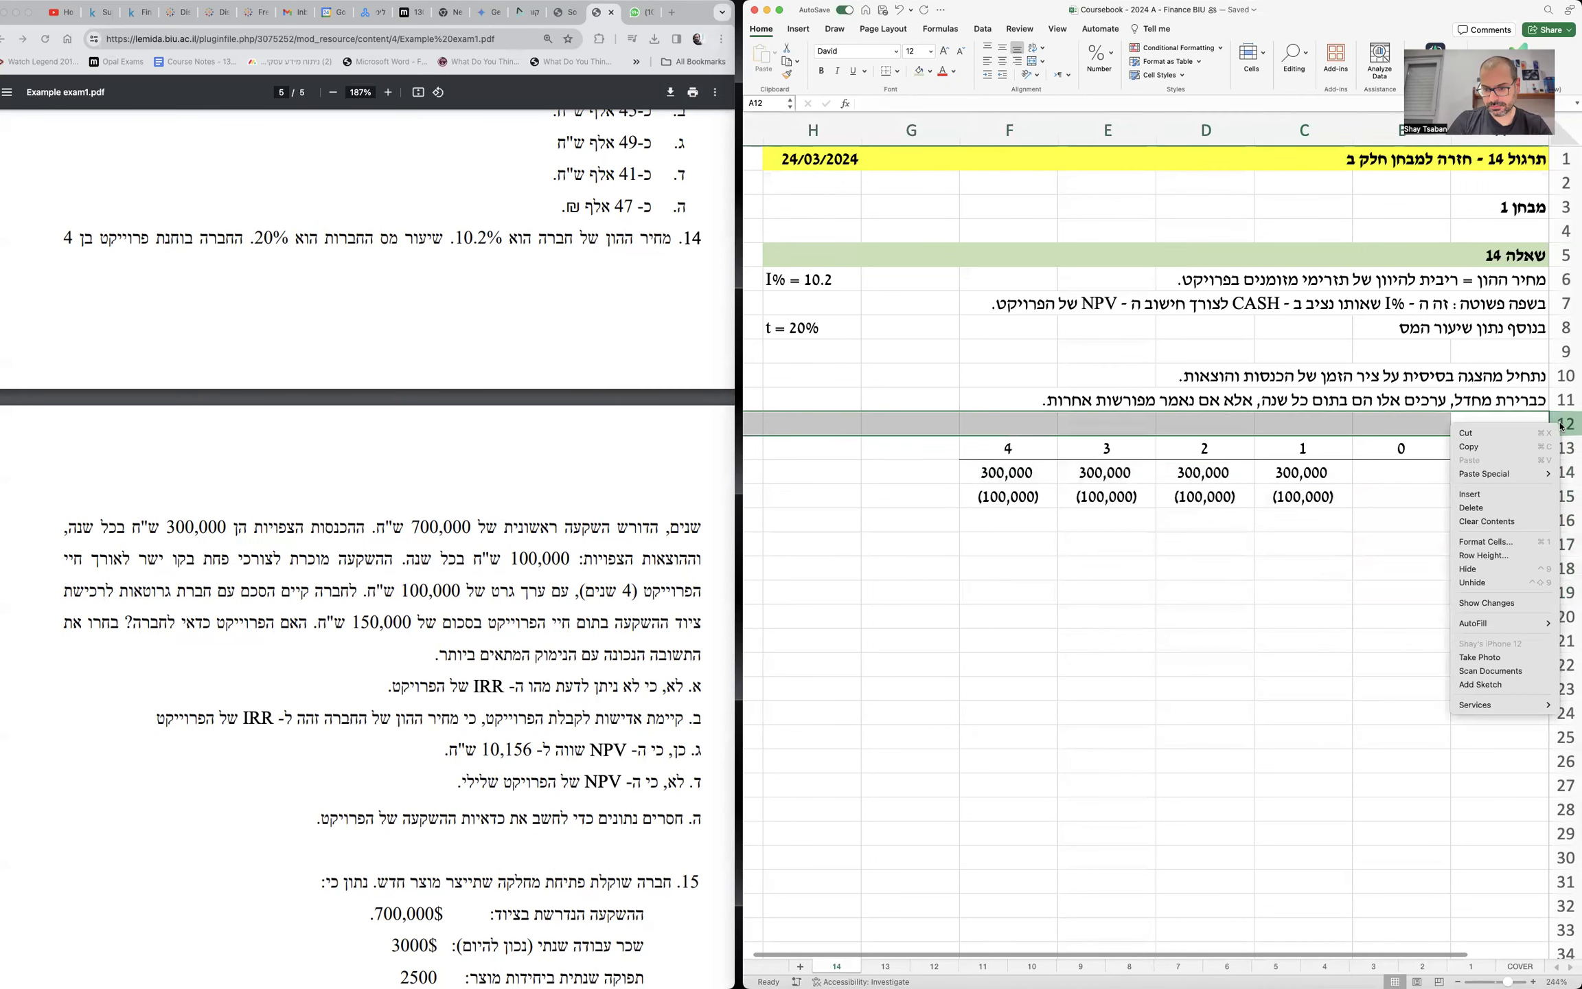
pyautogui.click(1532, 495)
pyautogui.click(1510, 425)
pyautogui.write('במקרים ')
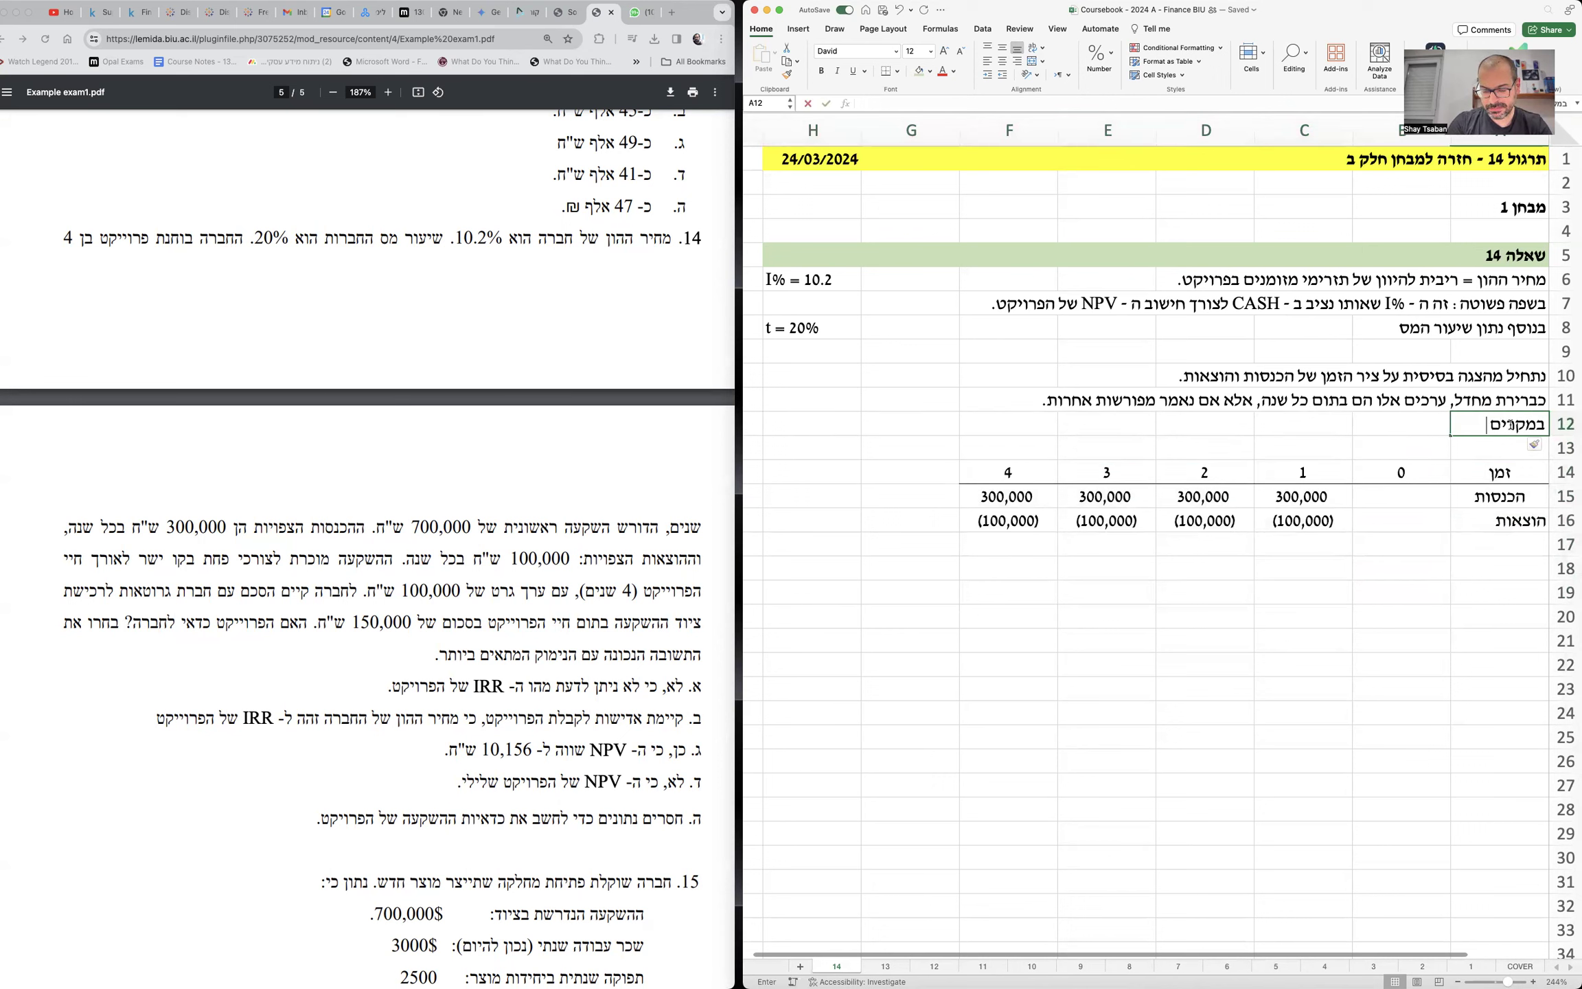
pyautogui.write('רבים -')
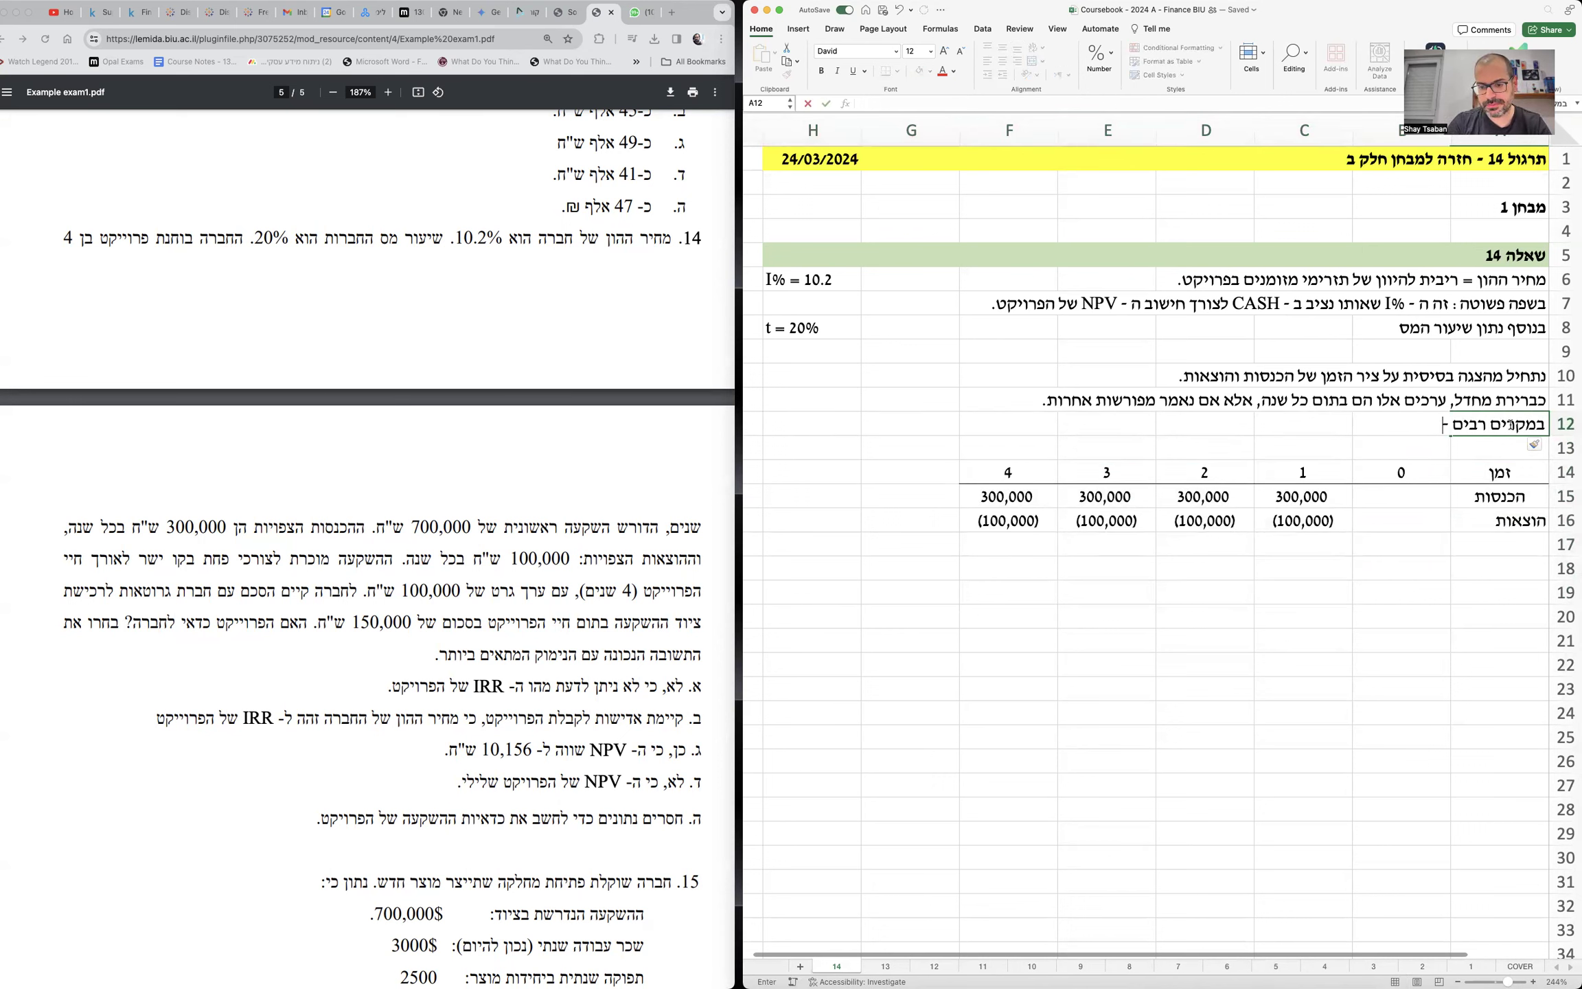
pyautogui.write(' ערכים שליליים מו')
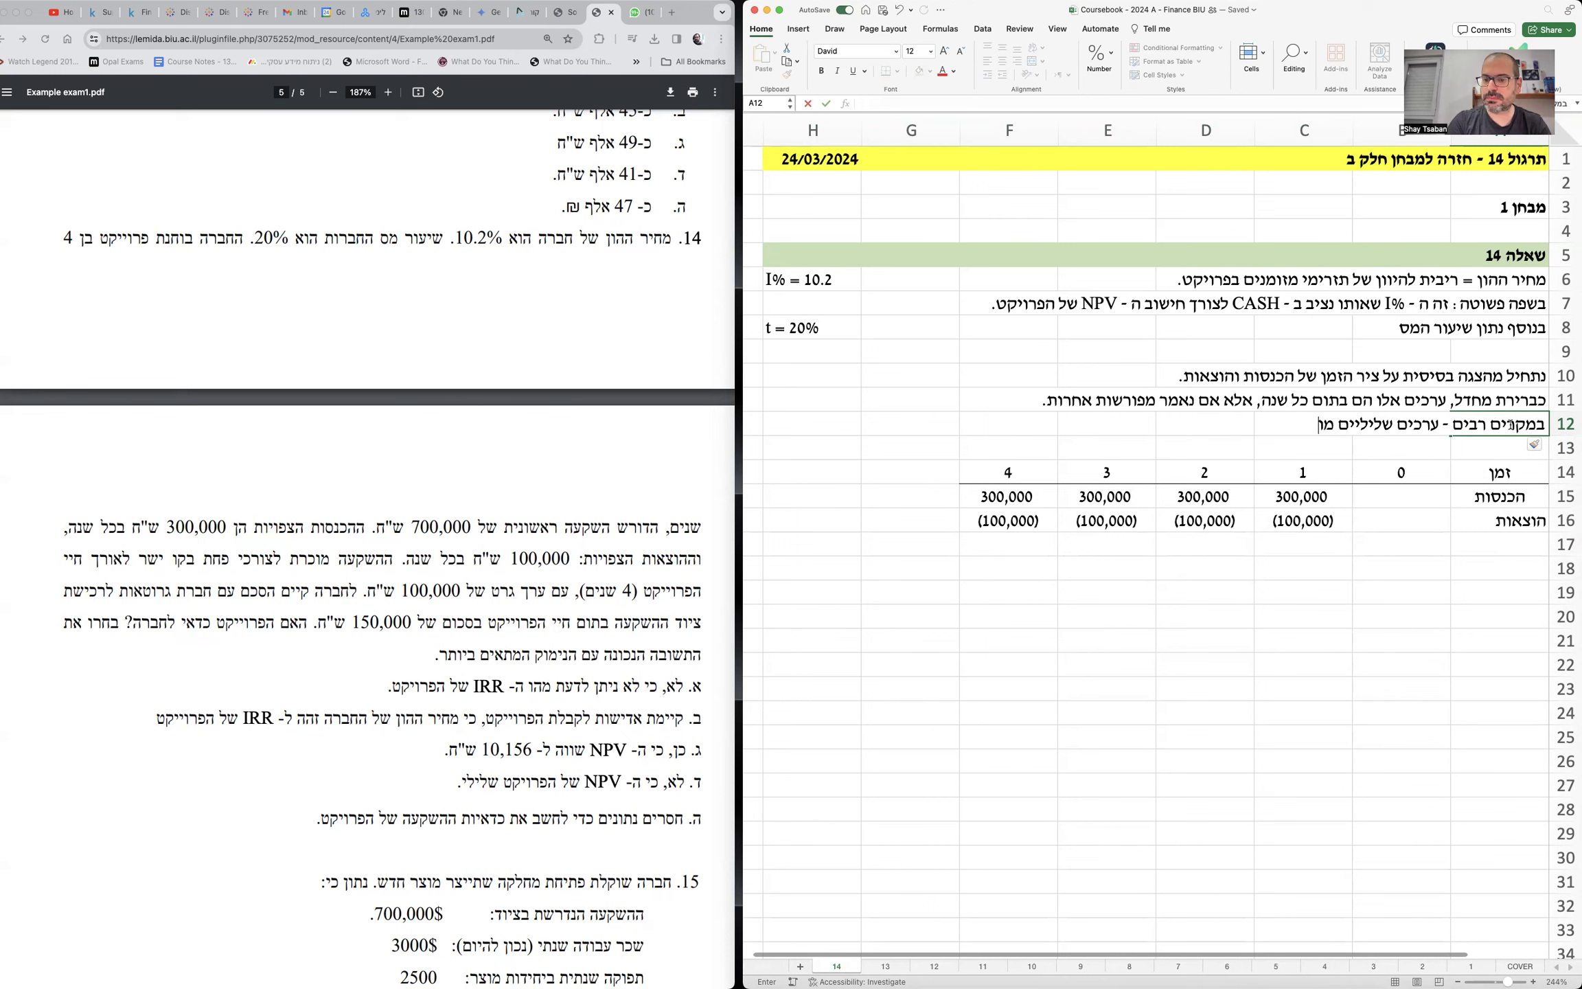
pyautogui.write('צגים בסוגריים. אתם')
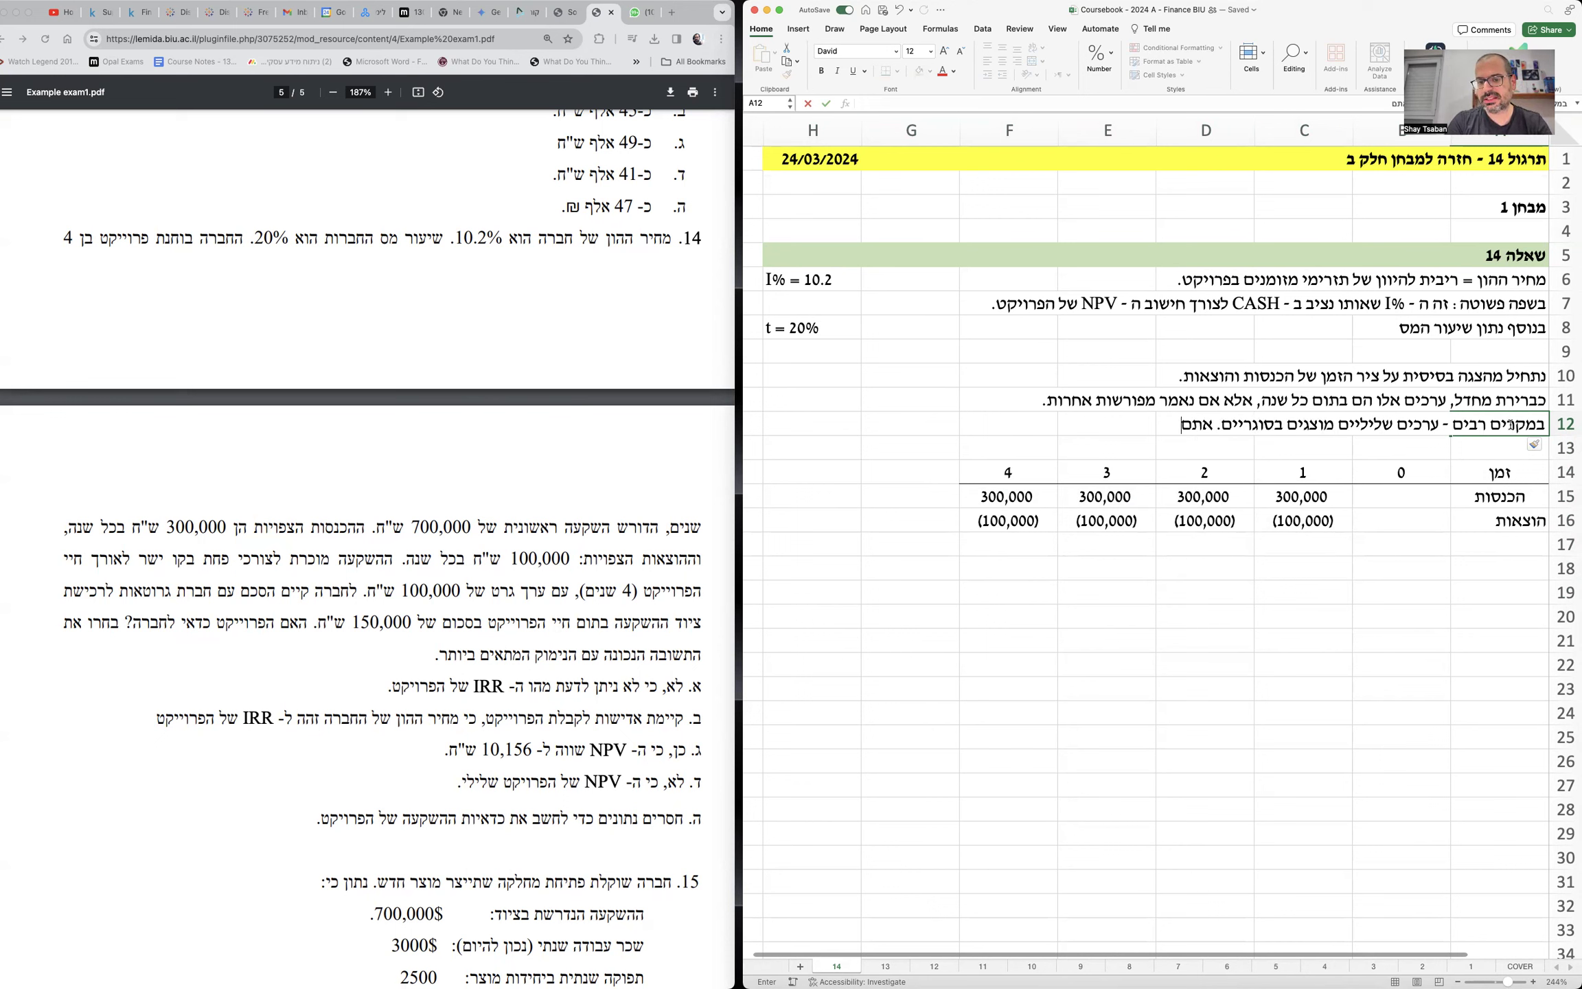
pyautogui.write(' כמובן תפעלו איך שנוח.')
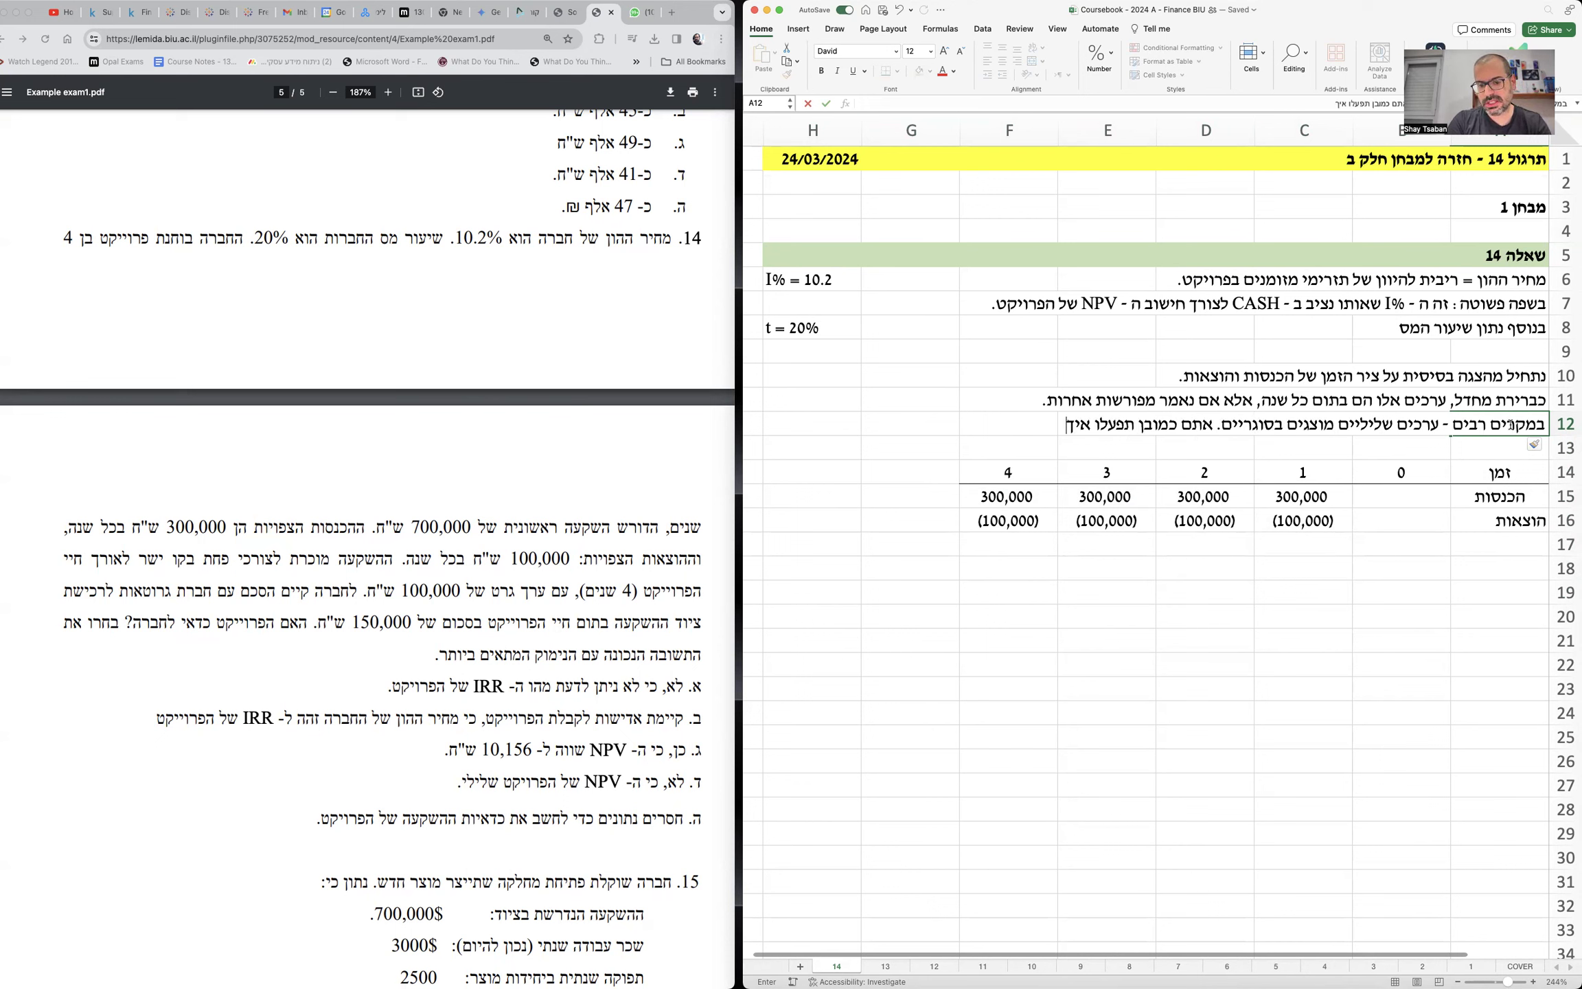
pyautogui.press('Return')
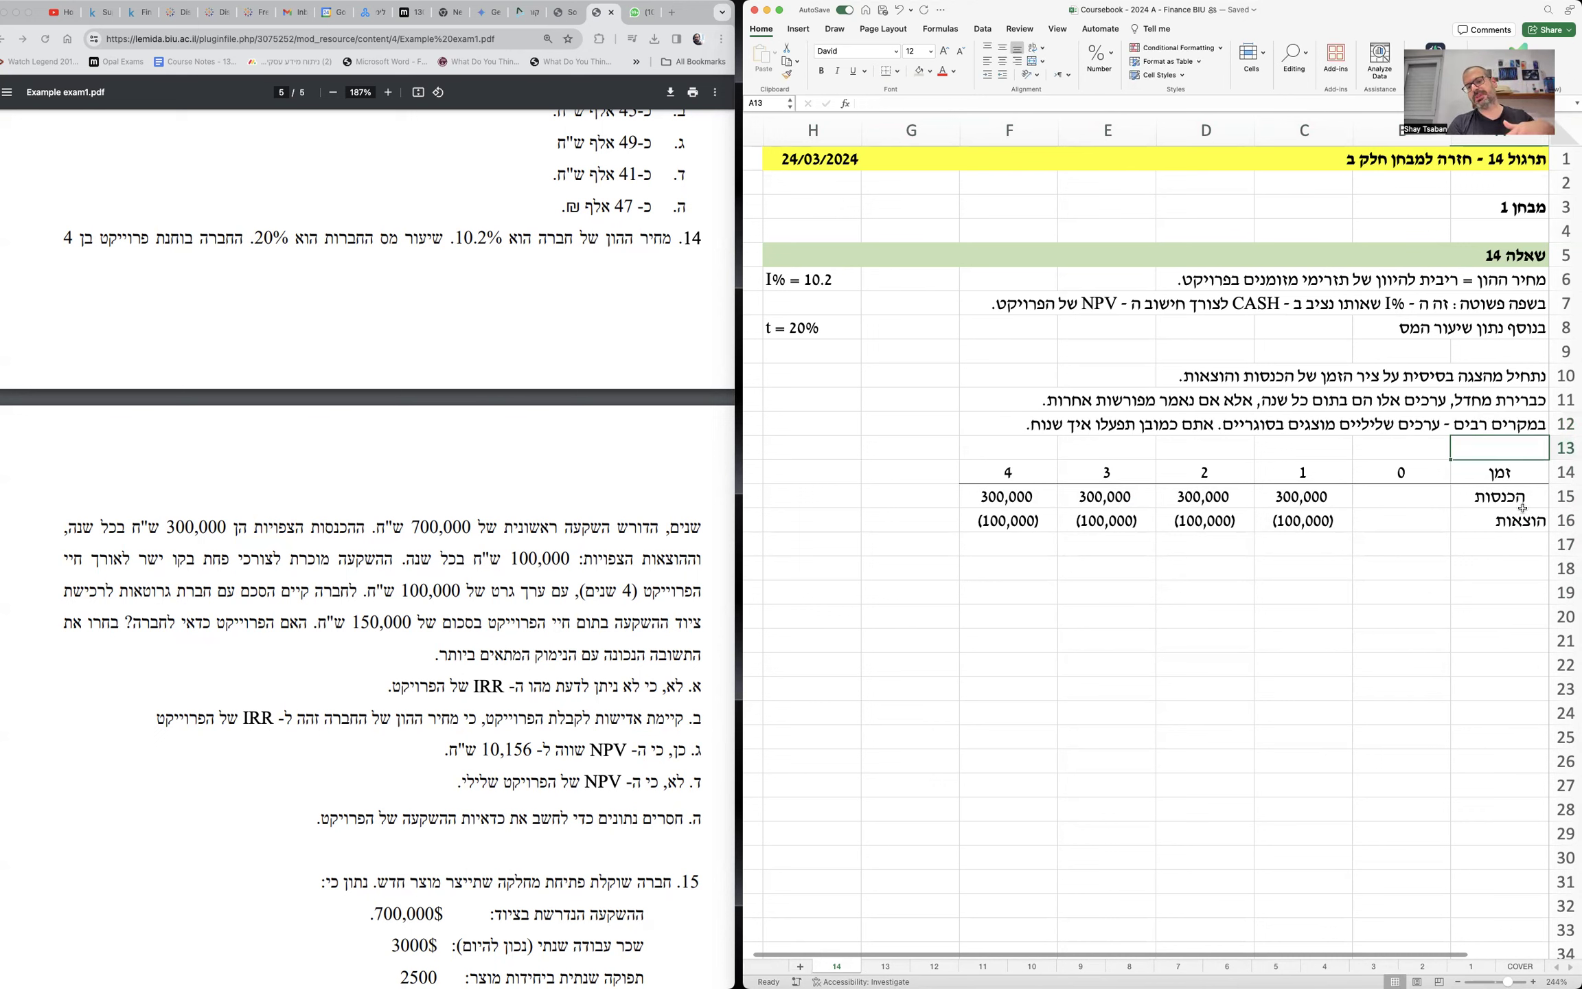
# - Centre the revenue and expenses row labels in A15:A16
pyautogui.click(1499, 558)
pyautogui.click(1497, 500)
pyautogui.moveTo(1497, 500); pyautogui.dragTo(1498, 525)
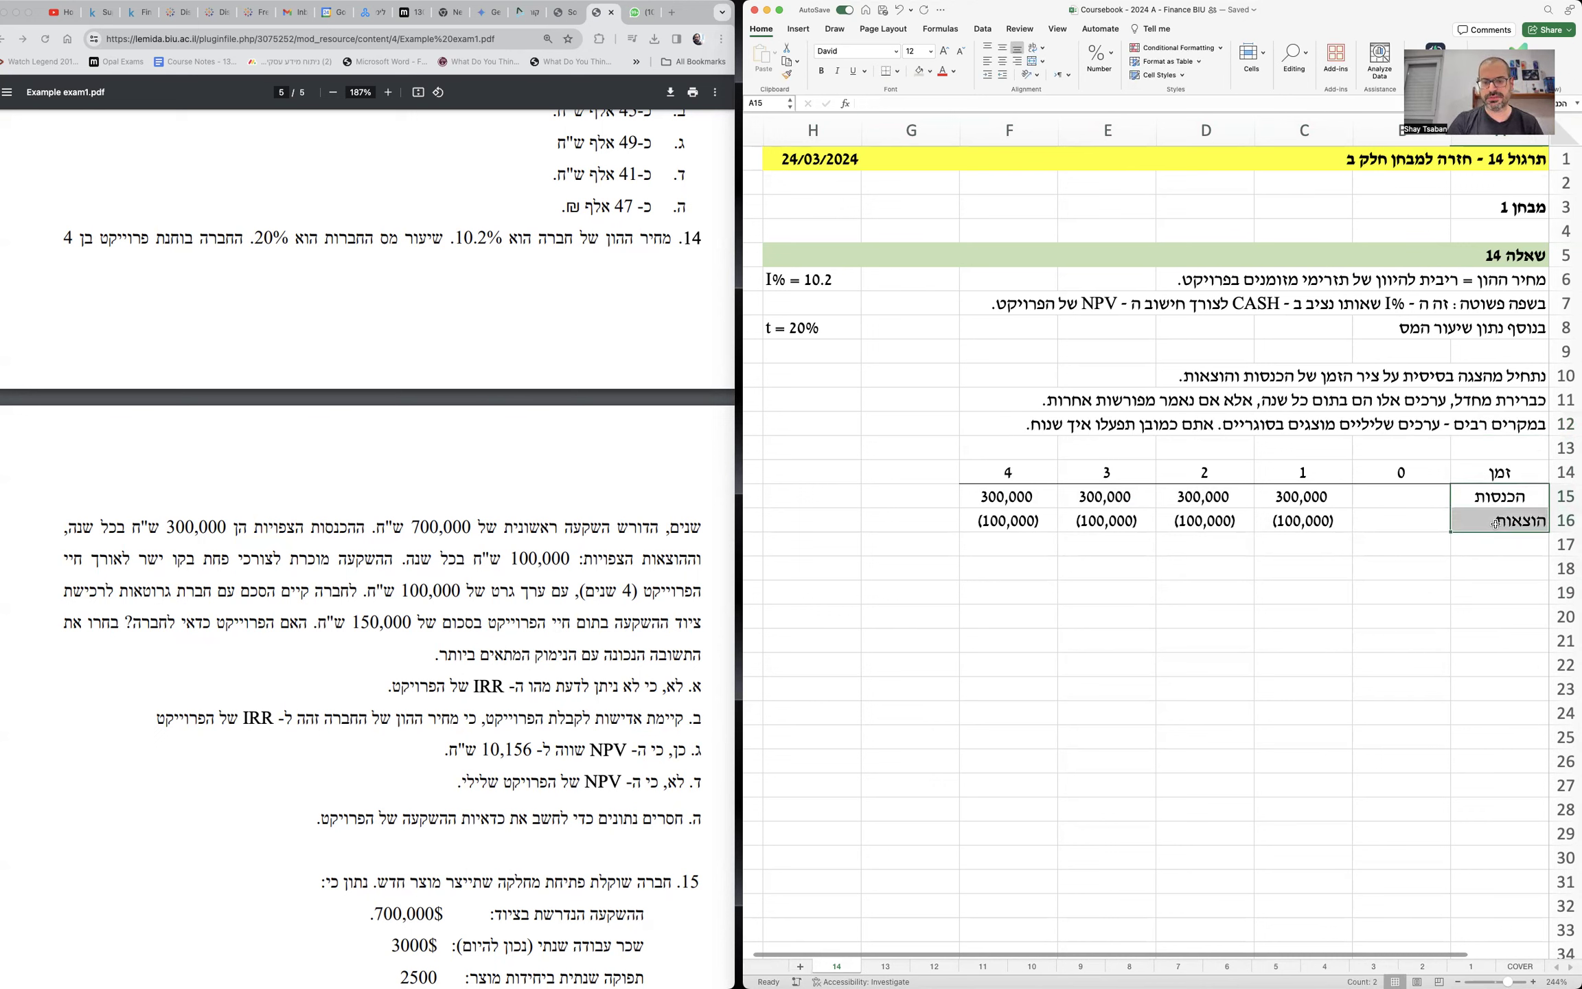
pyautogui.click(1003, 61)
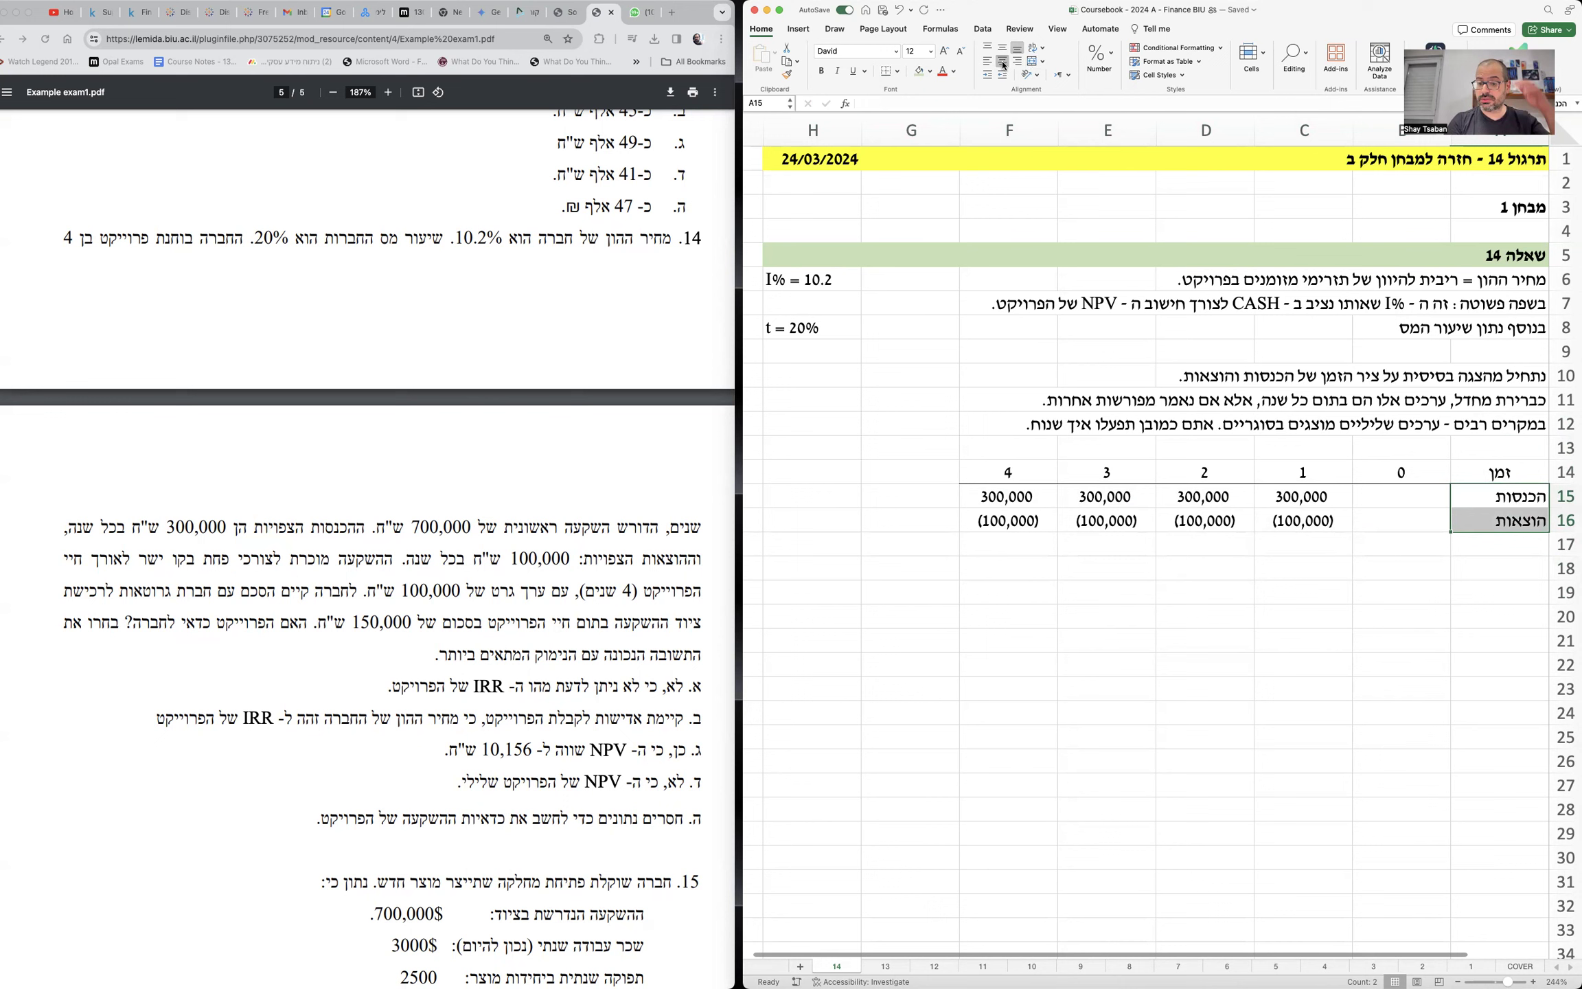
pyautogui.click(1003, 62)
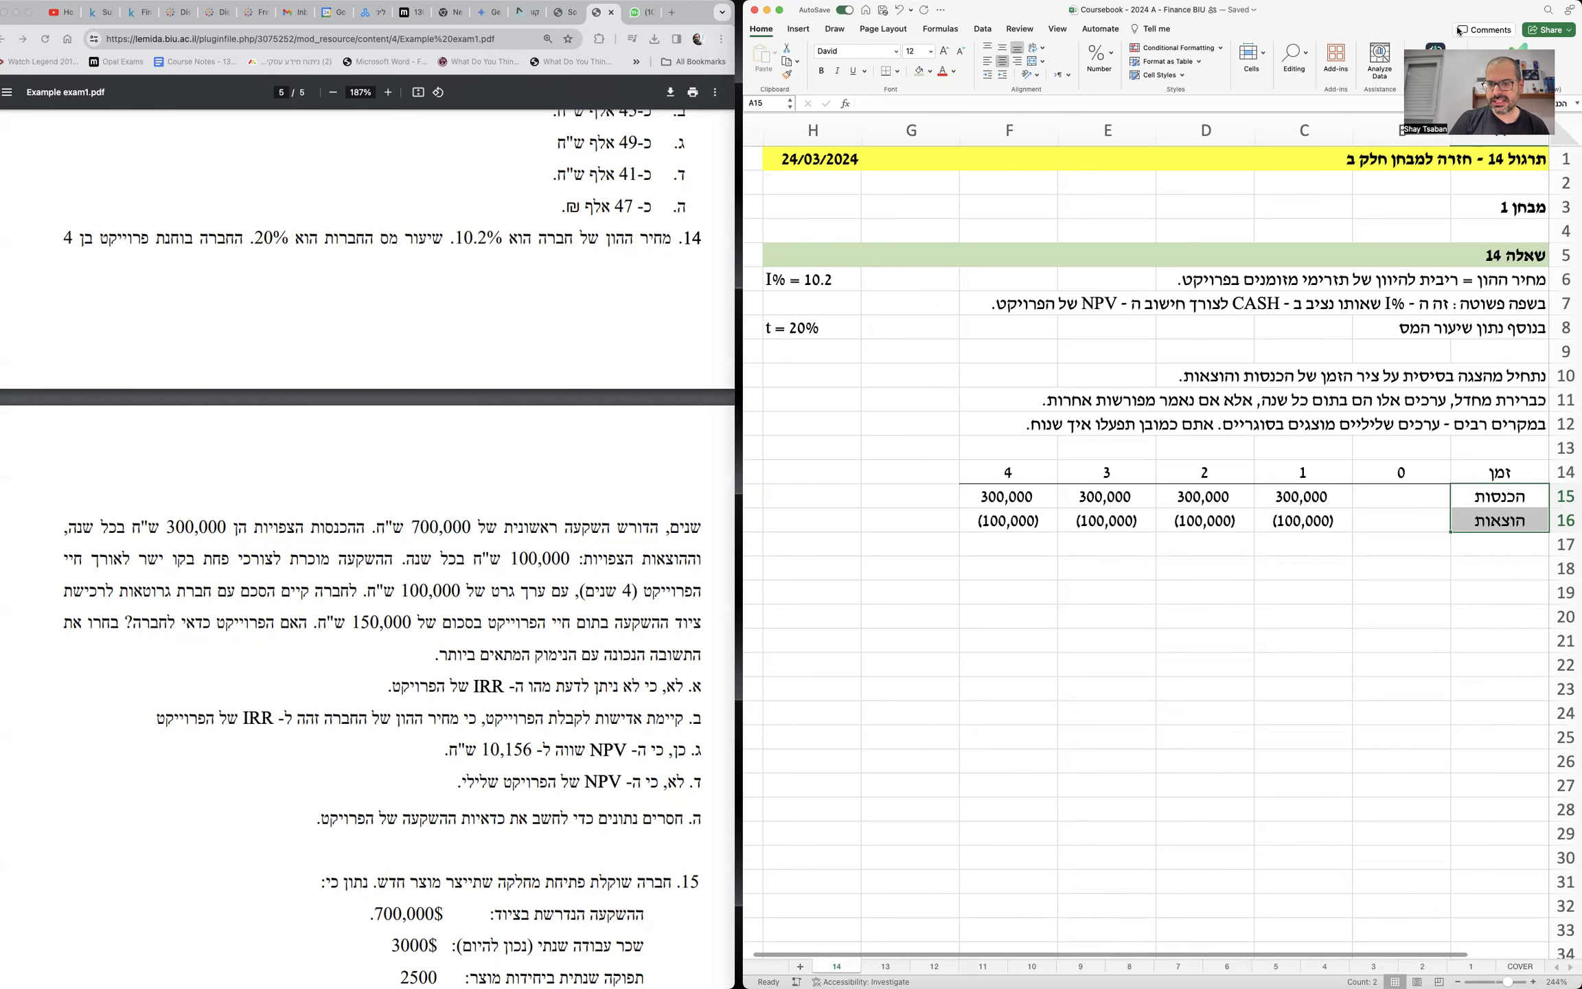
# - Extend the expenses label in A16 to "הוצאות תזרימיות (ללא פחת)" and widen column A to fit it
pyautogui.moveTo(1448, 125); pyautogui.dragTo(1393, 125)
pyautogui.doubleClick(1423, 524)
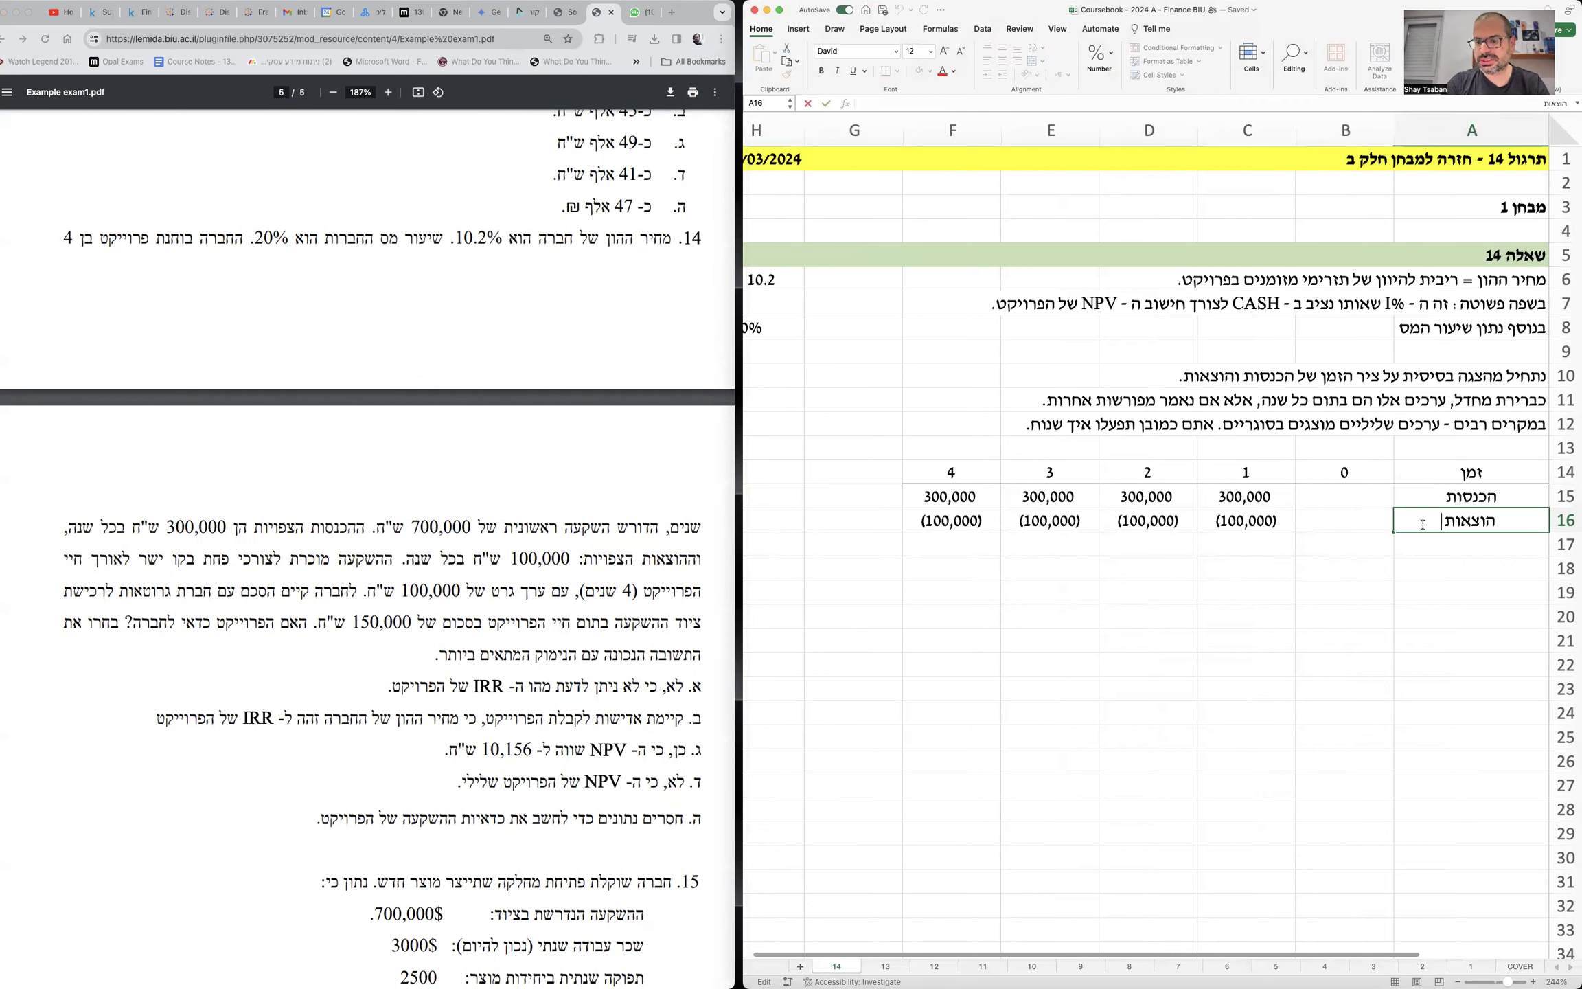
pyautogui.write('תזרימיות (ללא פחת)')
pyautogui.press('Return')
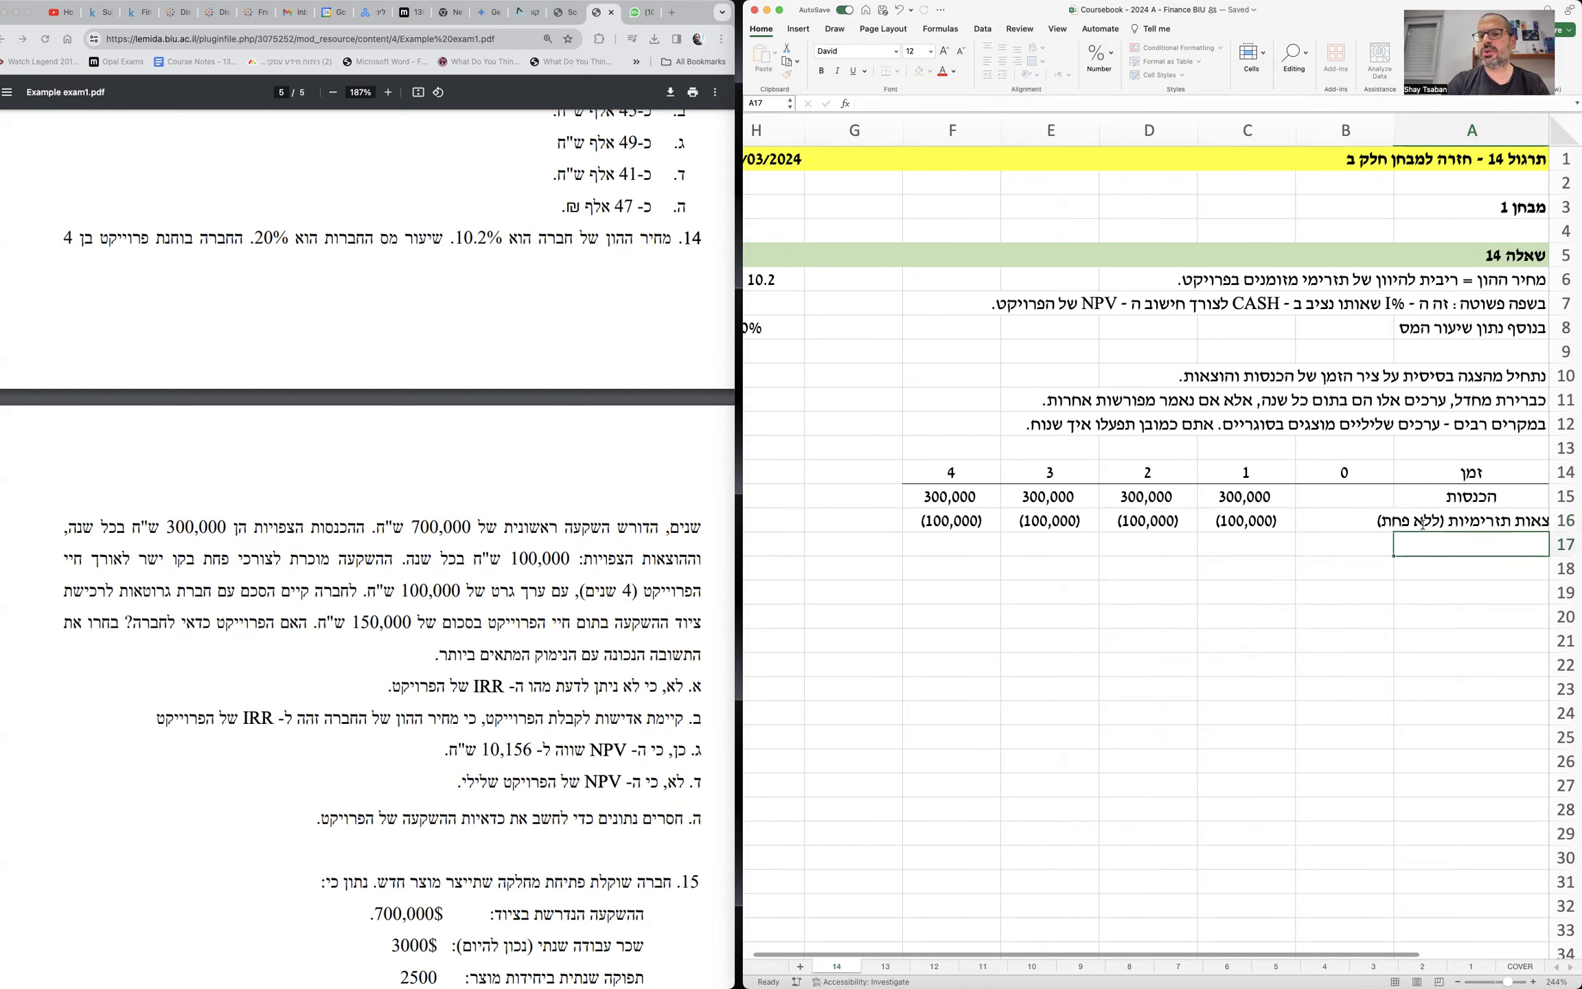
pyautogui.moveTo(1394, 130); pyautogui.dragTo(1343, 130)
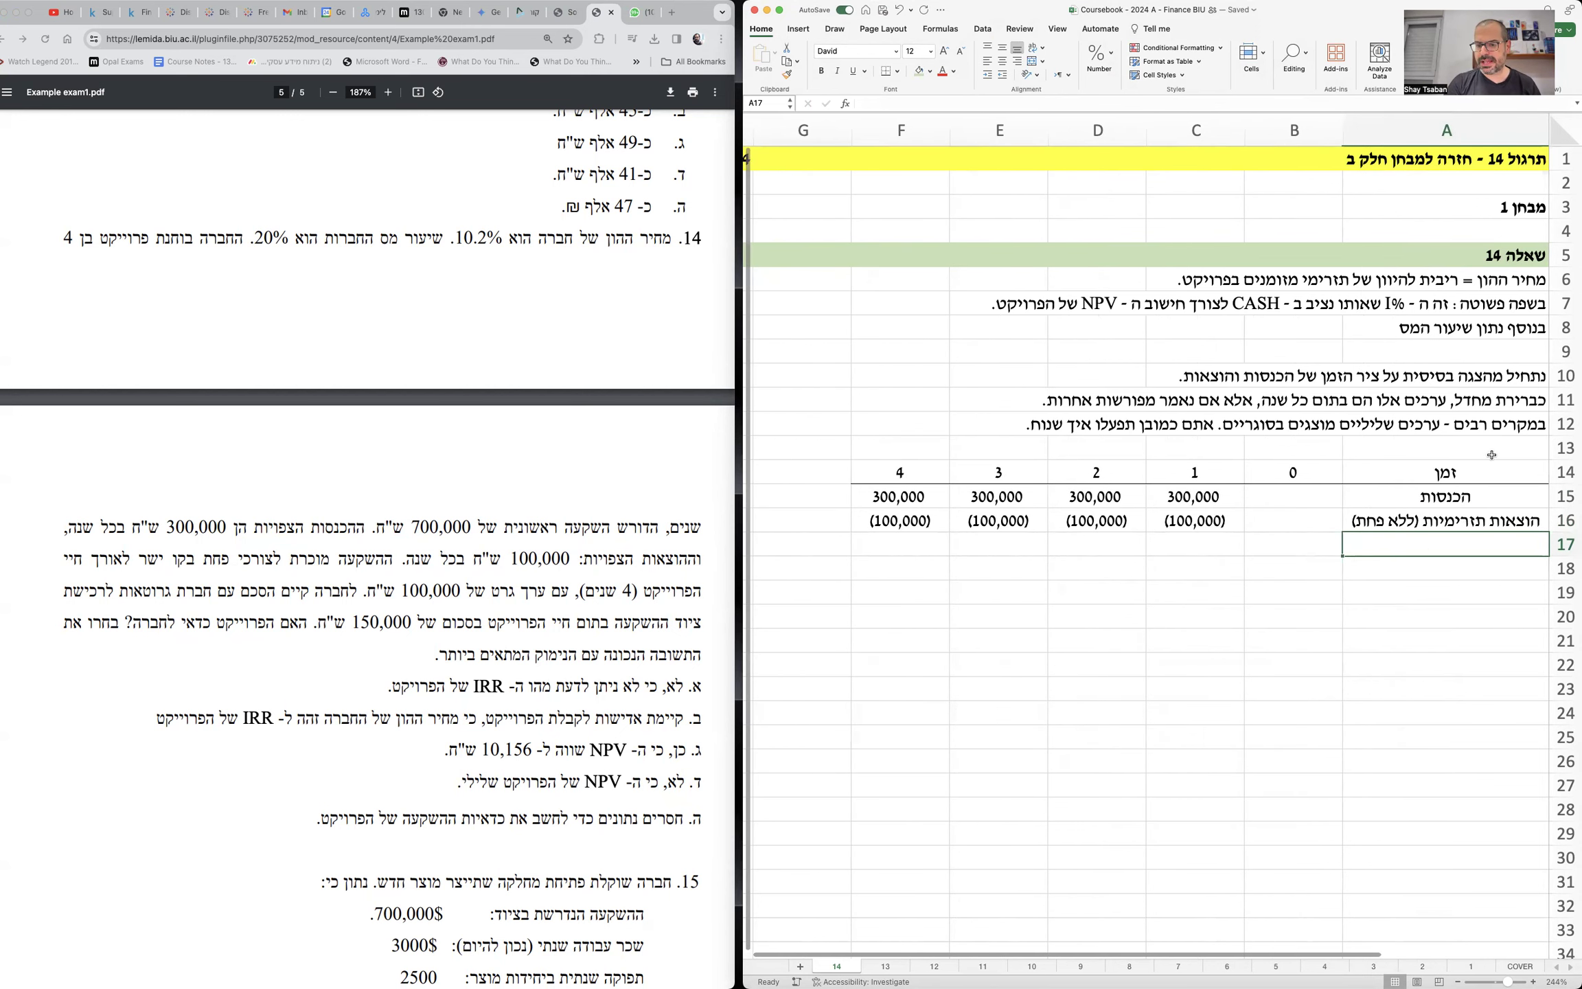
# - Enter the explanatory heading "הוצאות תזרימיות (ללא פחת):" in cell A24
pyautogui.click(1508, 719)
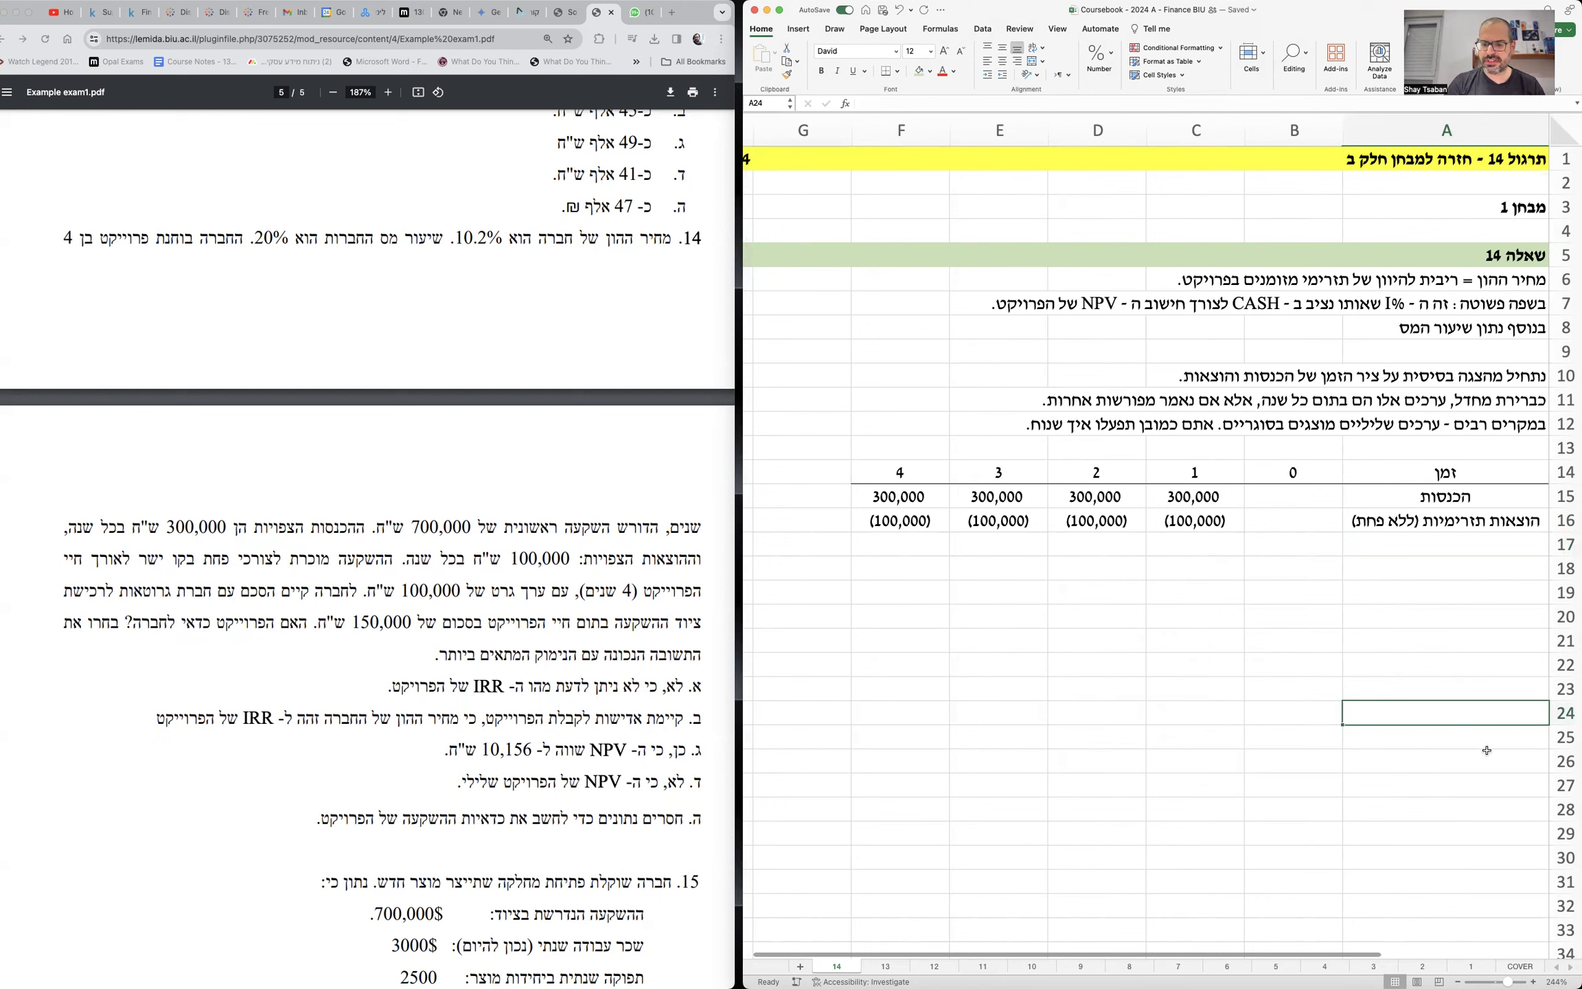
pyautogui.write('הוצאות תזרימיות')
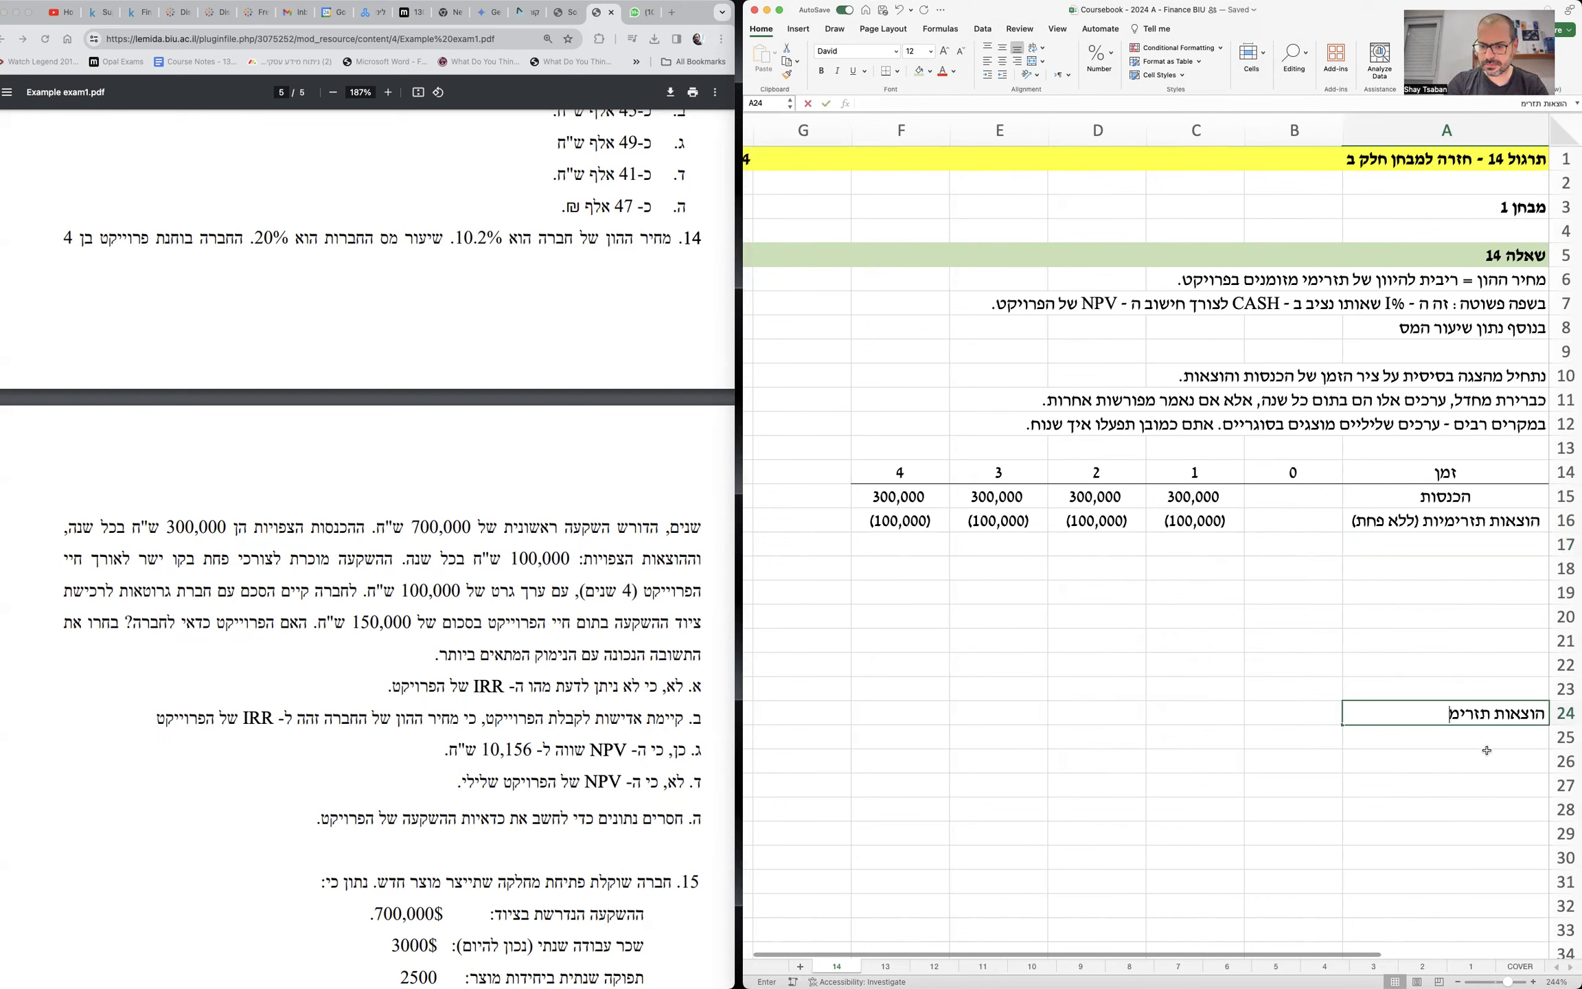
pyautogui.write(' (ללא פחת):')
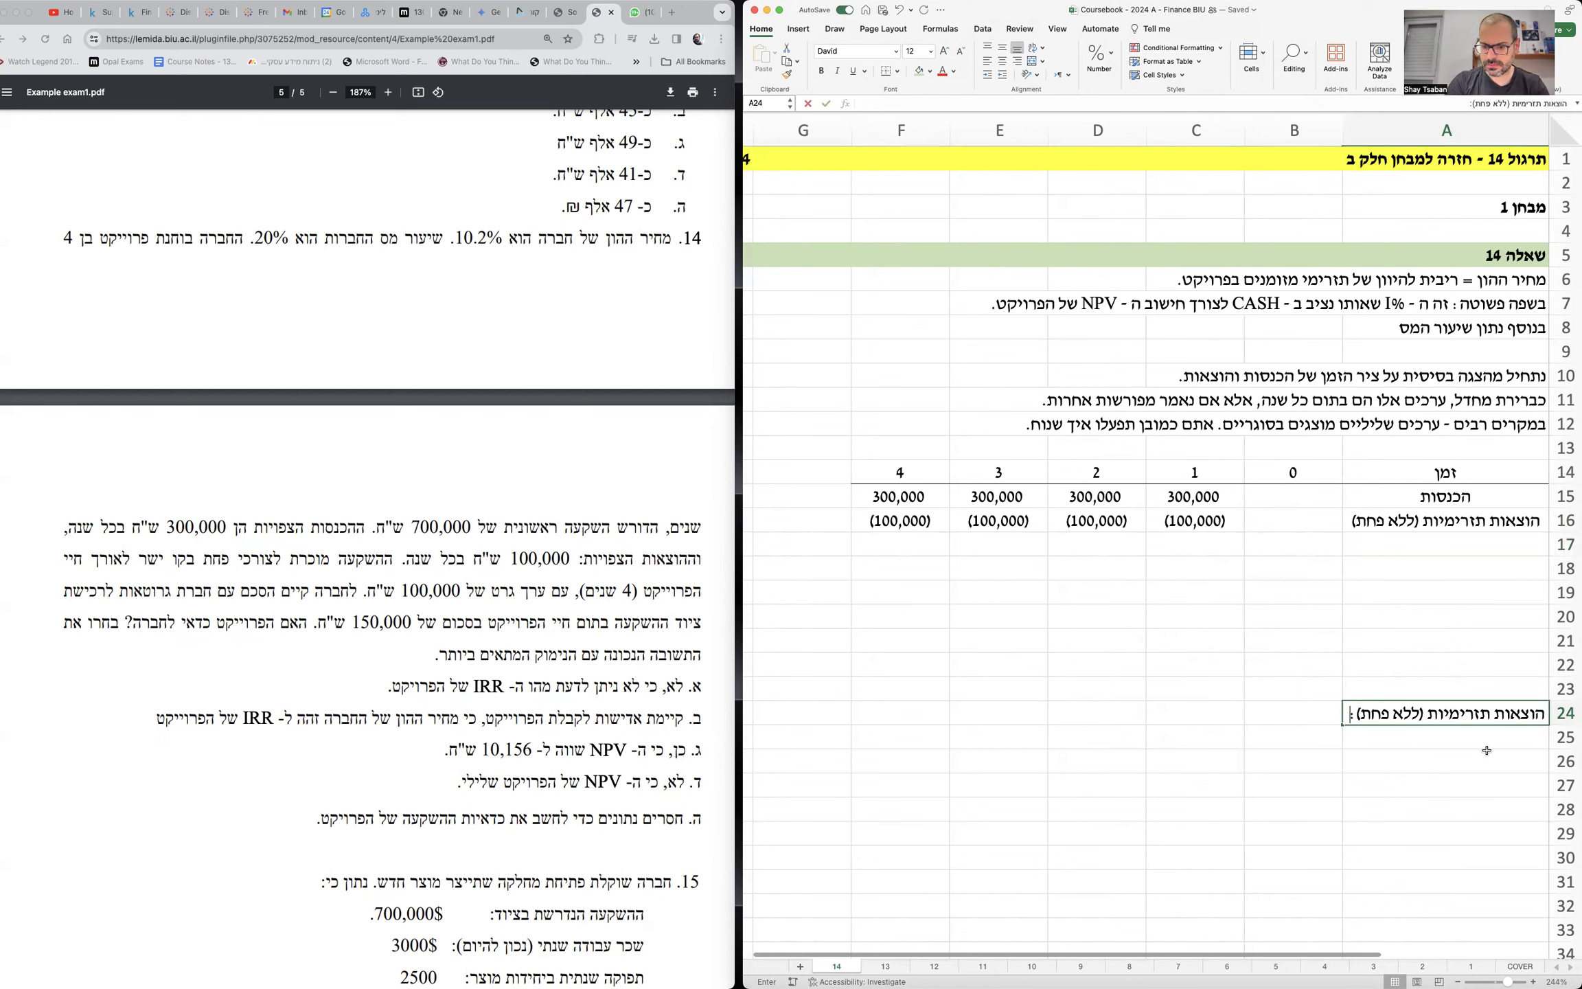
pyautogui.press('Return')
# - Enter the explanation "הוצאות ״שוטפות״ כגון חשמל, ניקיון, אבטחה - הן תזרים מזומנים שלילי אמיתי, שמהווה הוצאה." in A25
pyautogui.write('הוצאות "שוטפ')
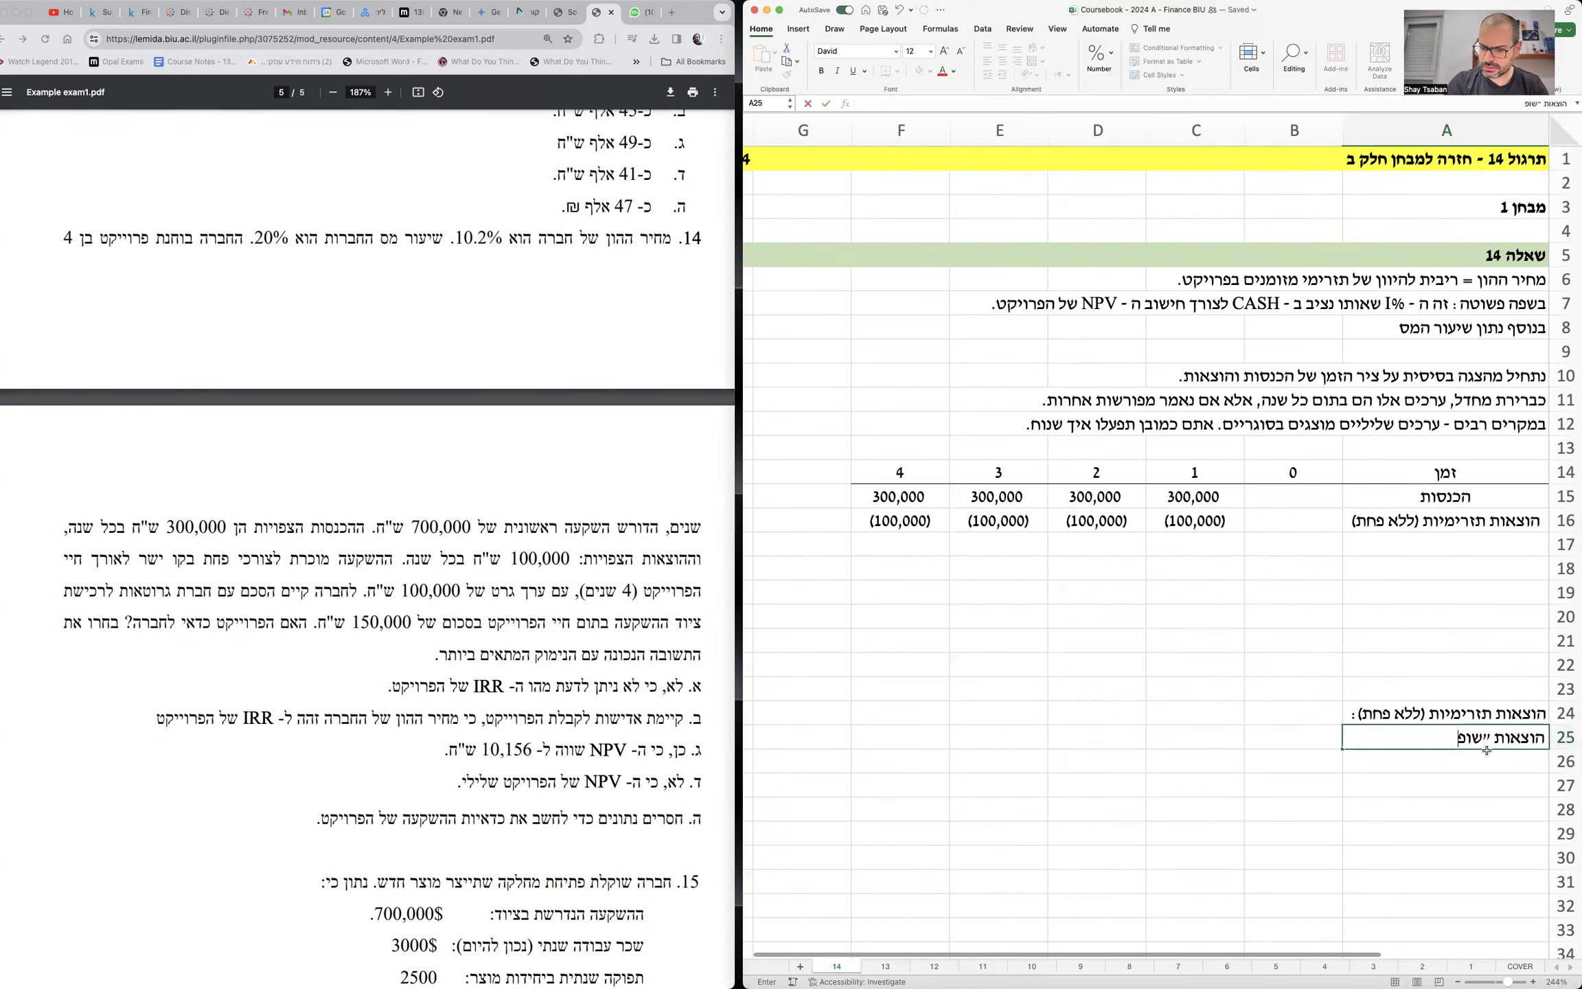
pyautogui.write('ות"')
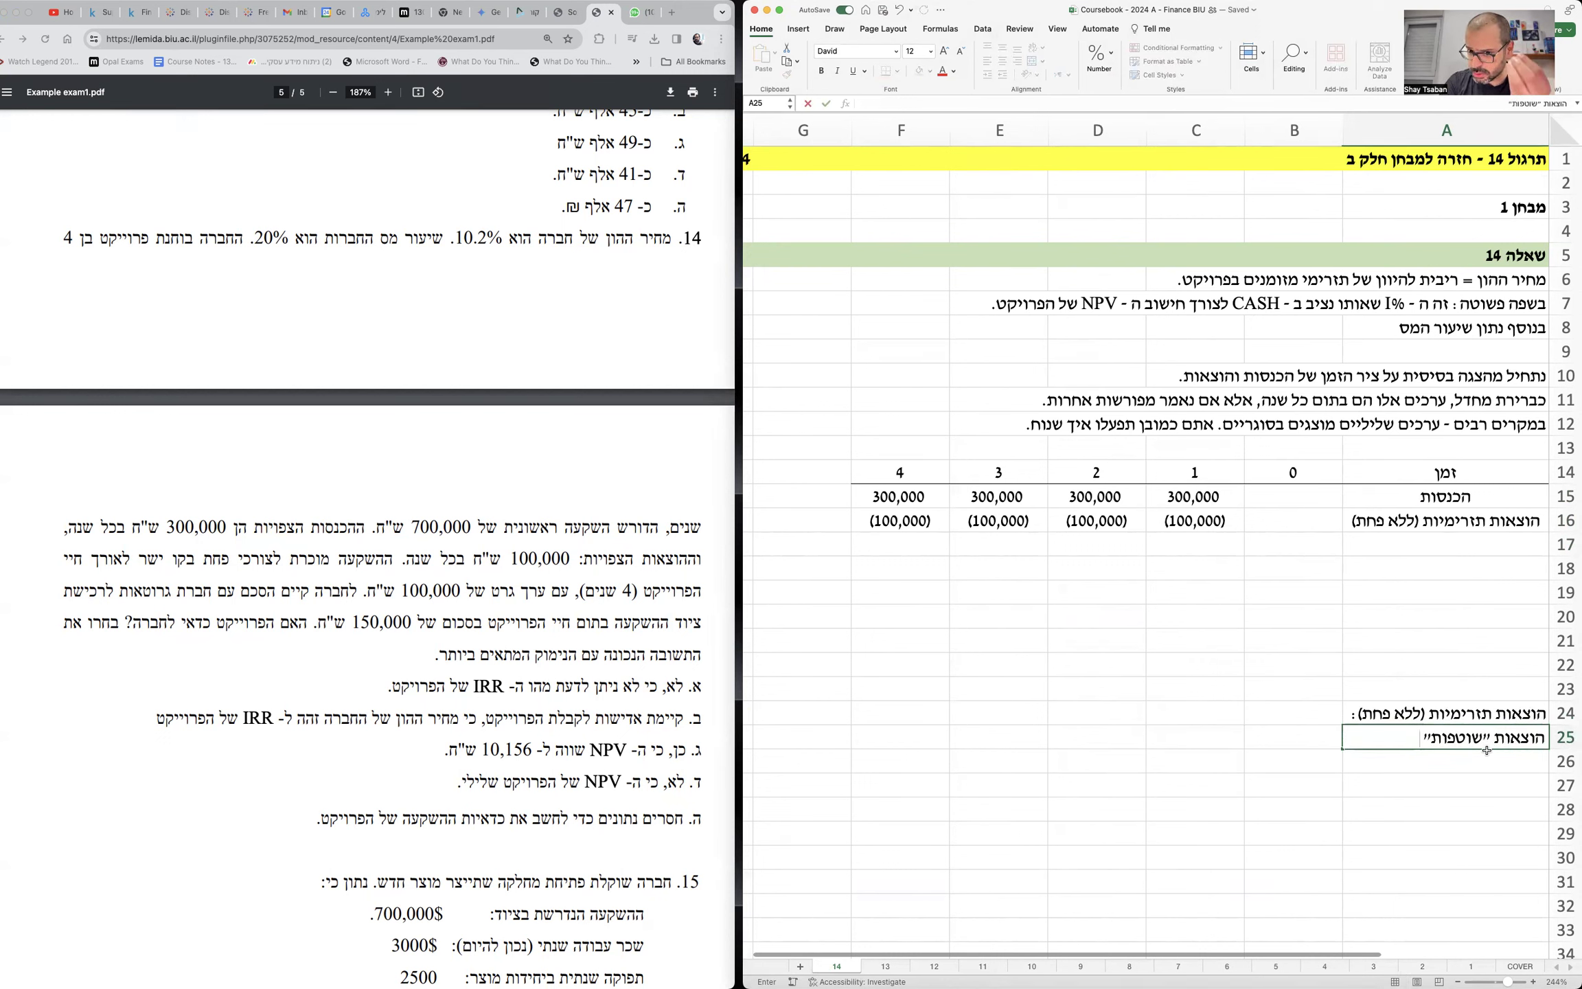
pyautogui.write(' כגון ח')
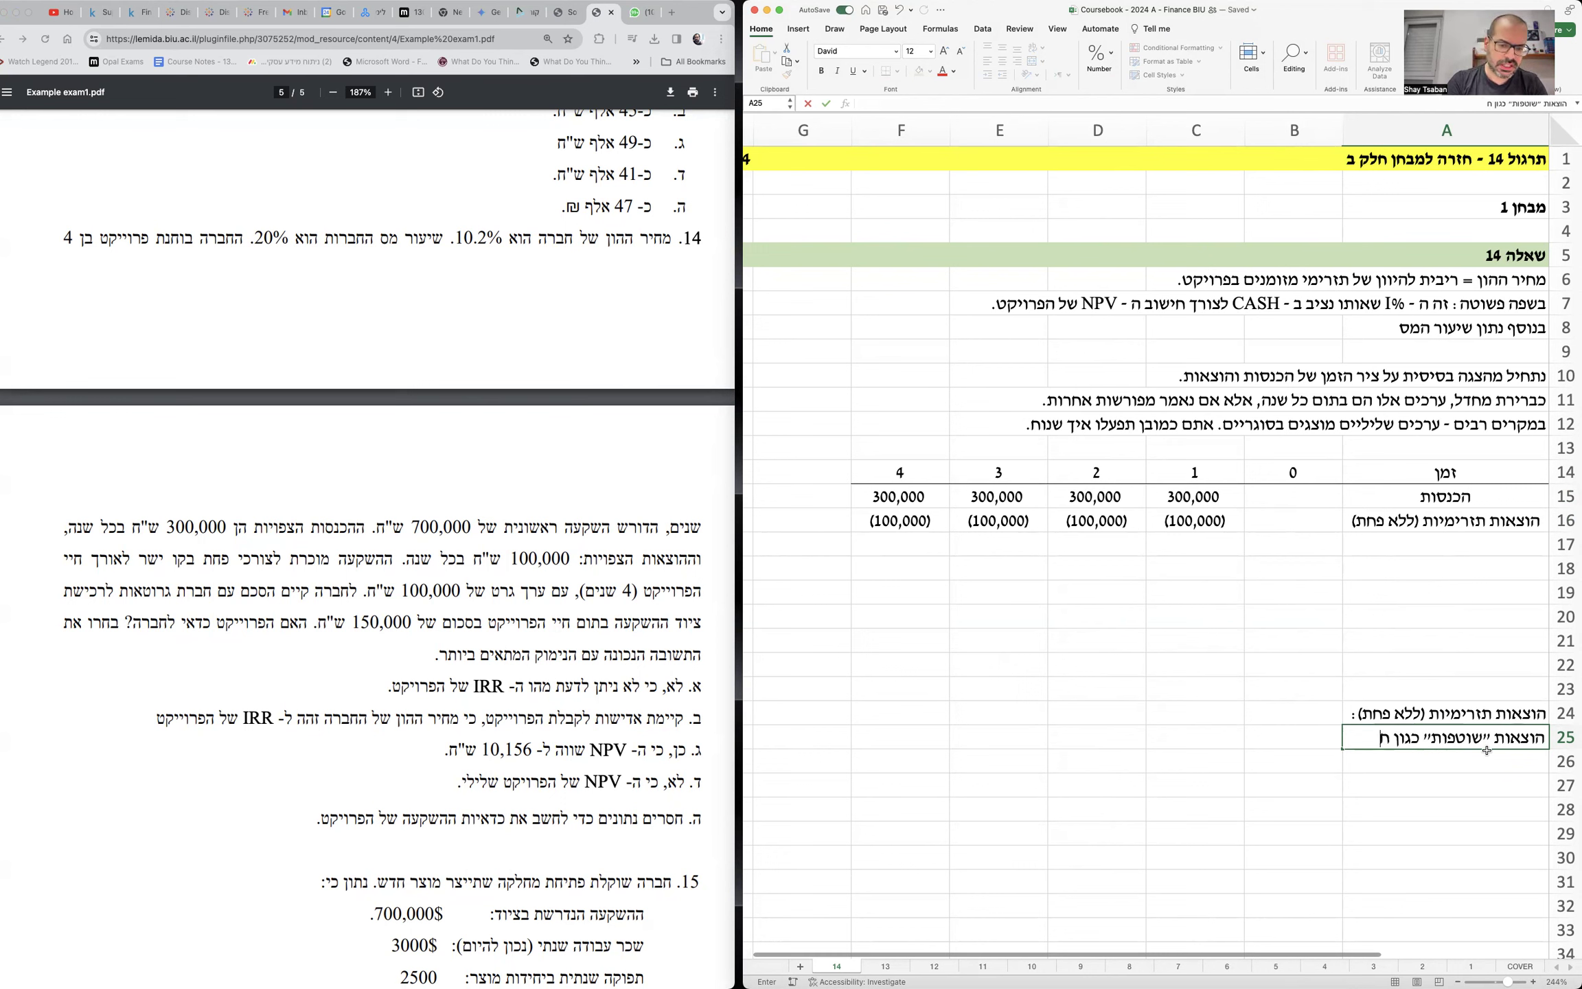
pyautogui.write('שמל, ניקיון, אבטחה')
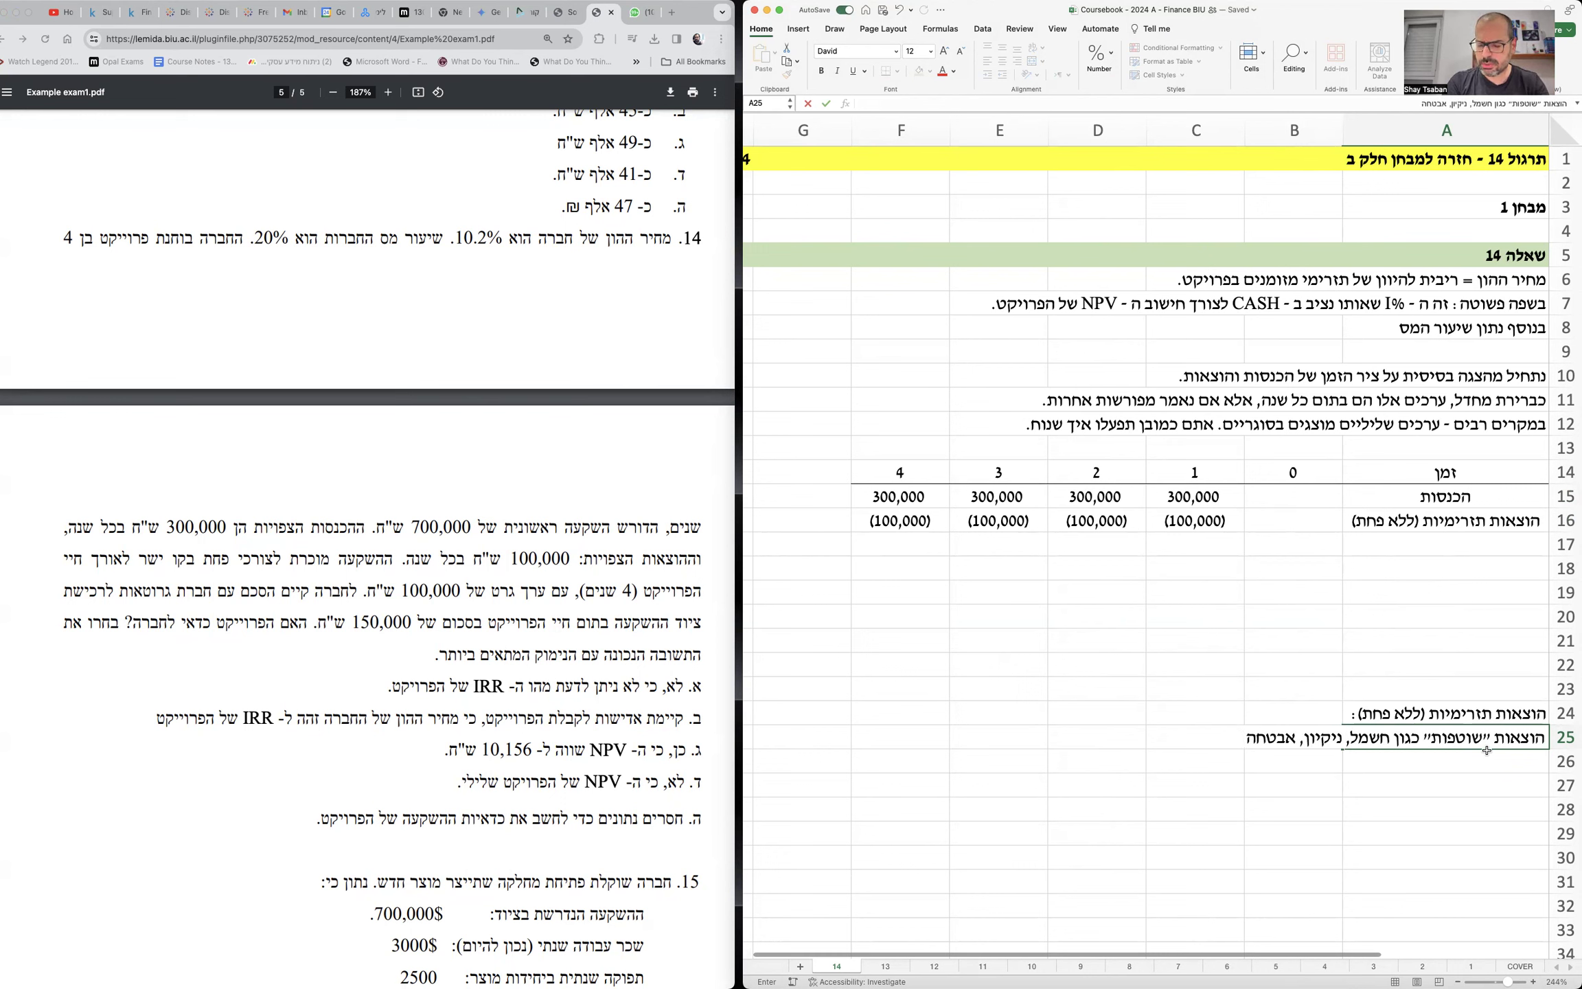
pyautogui.press('BackSpace')
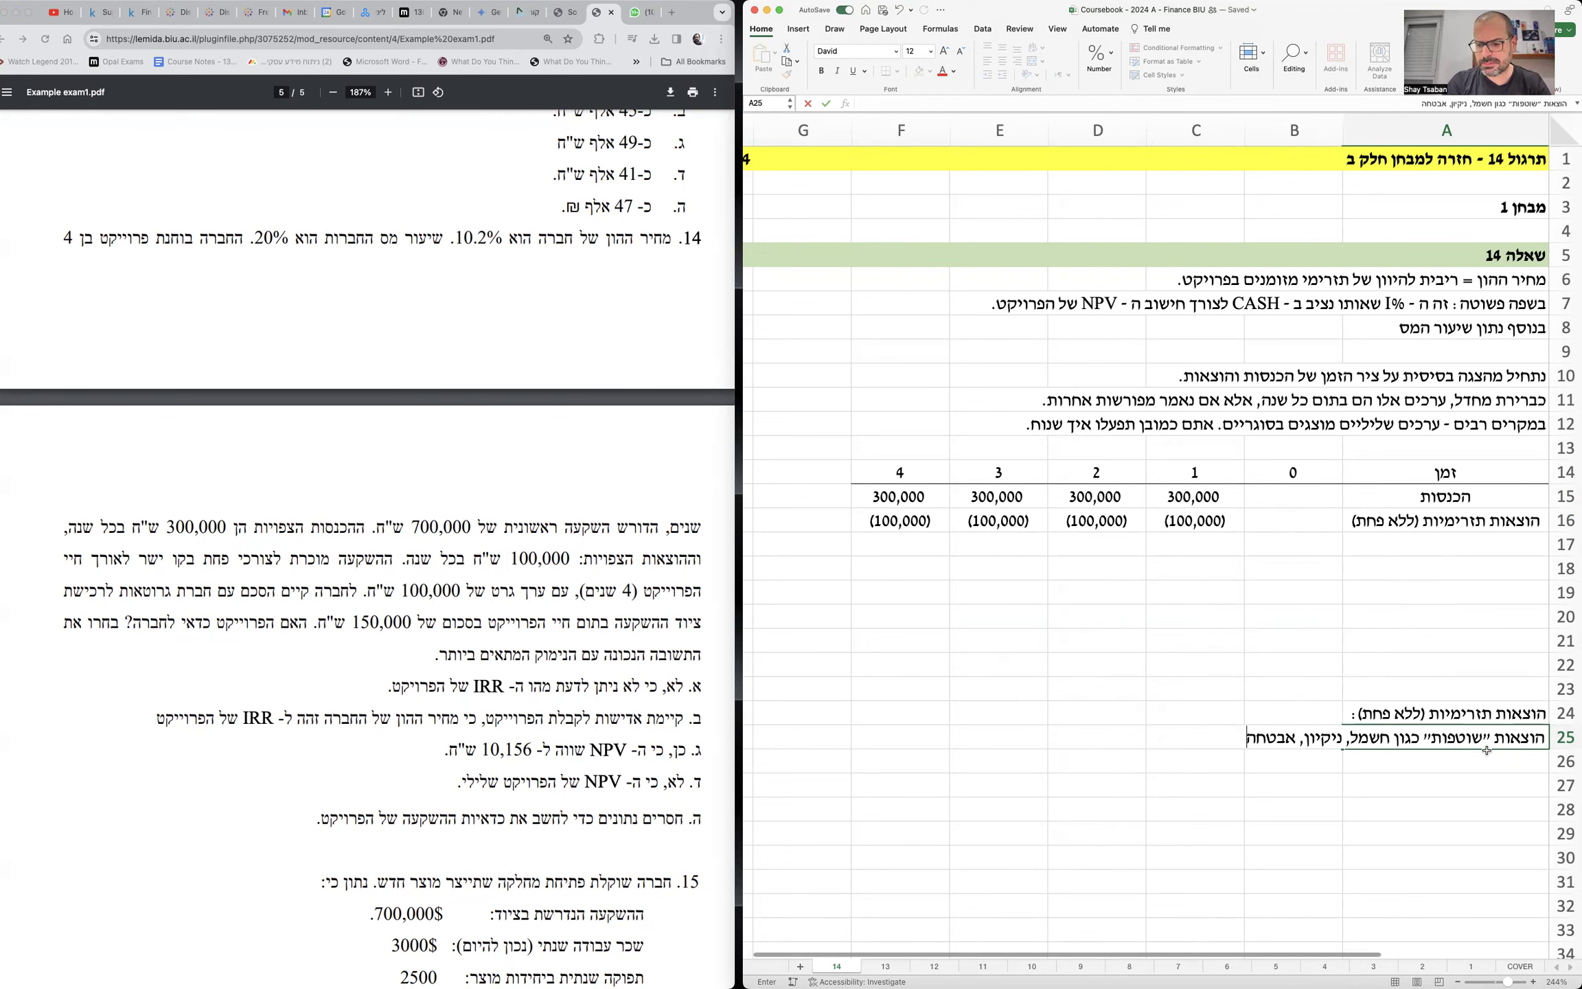
pyautogui.write('- ')
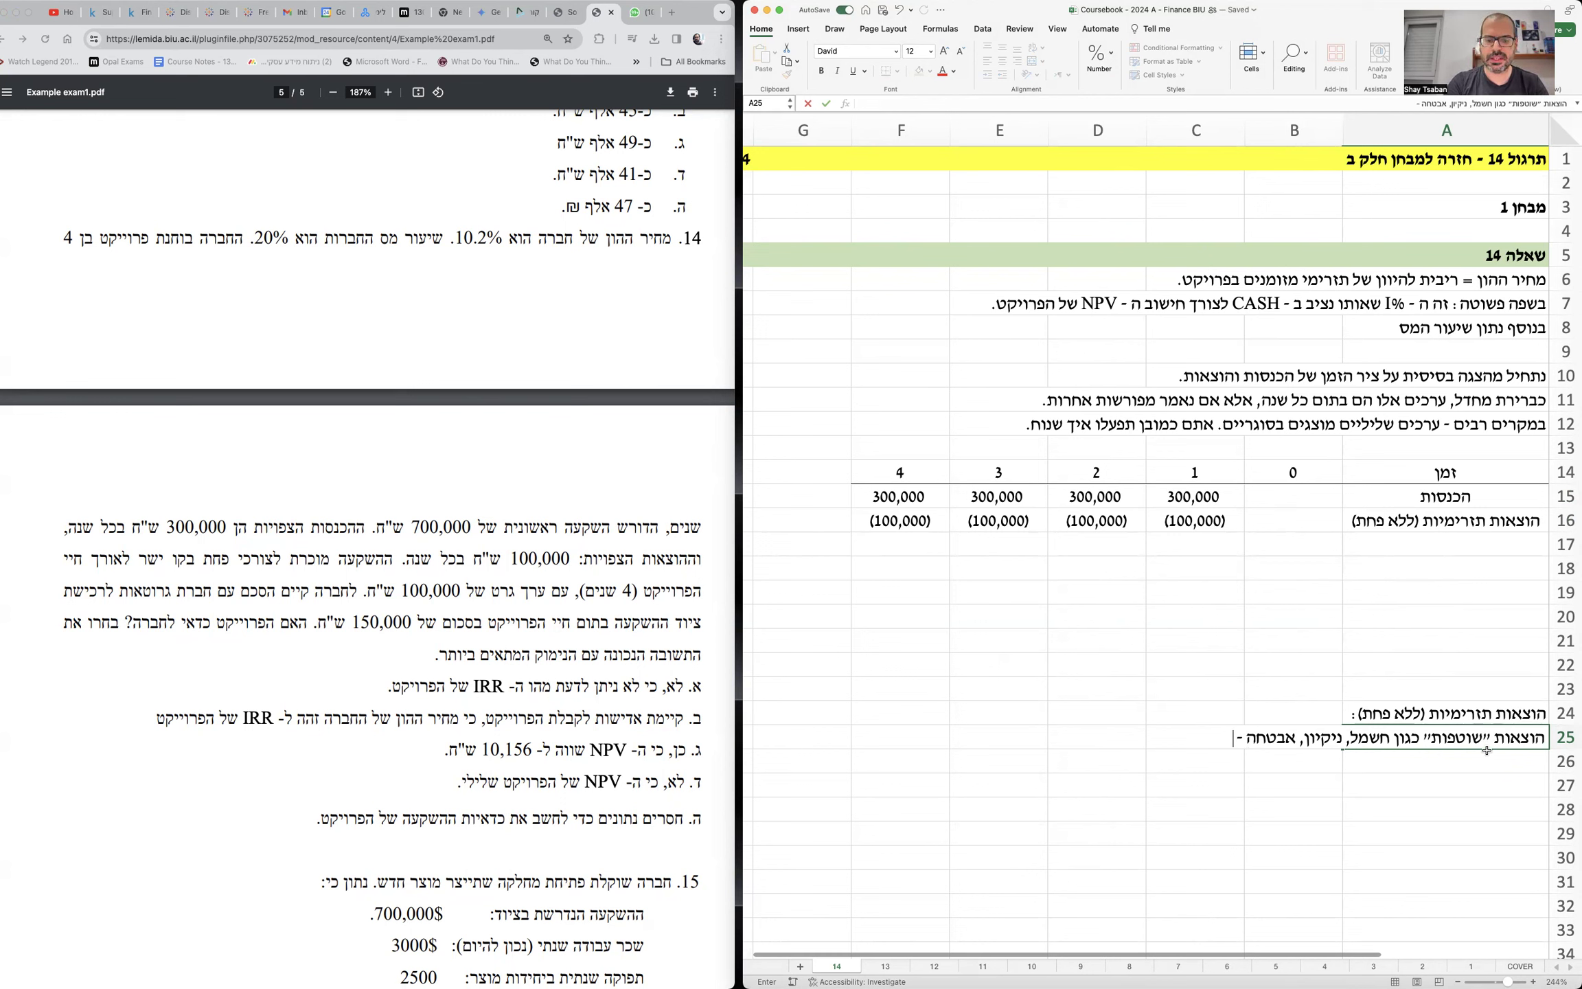
pyautogui.write('הן תזרים מזומנים ')
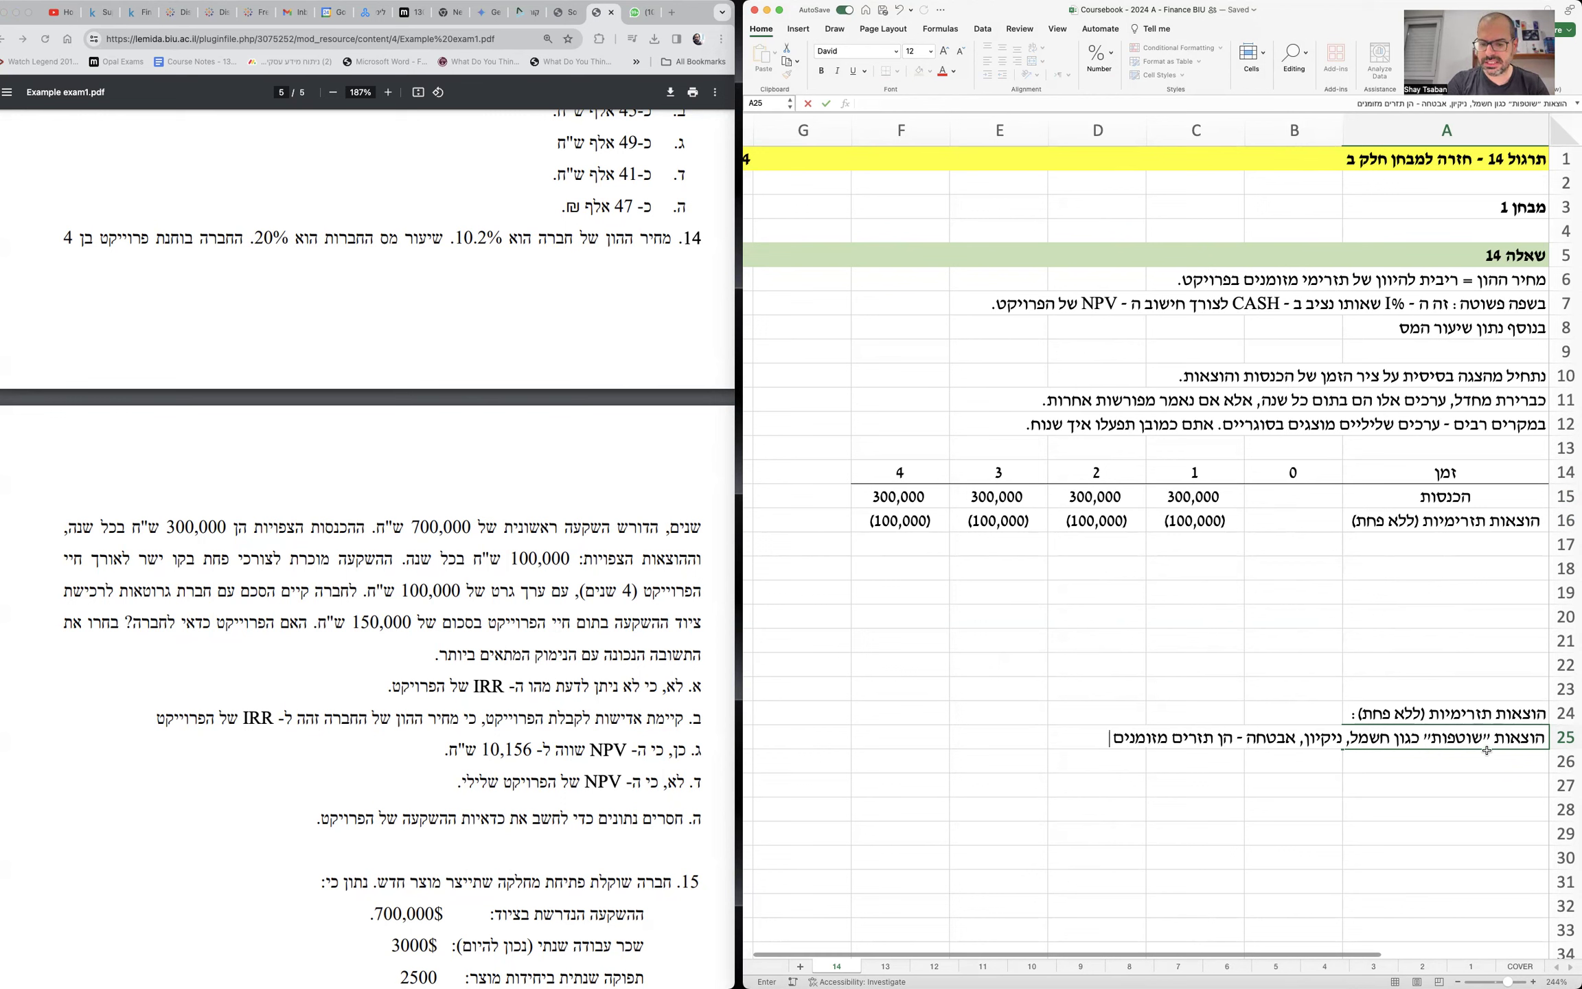
pyautogui.write('שלילי אמיתי, שמ')
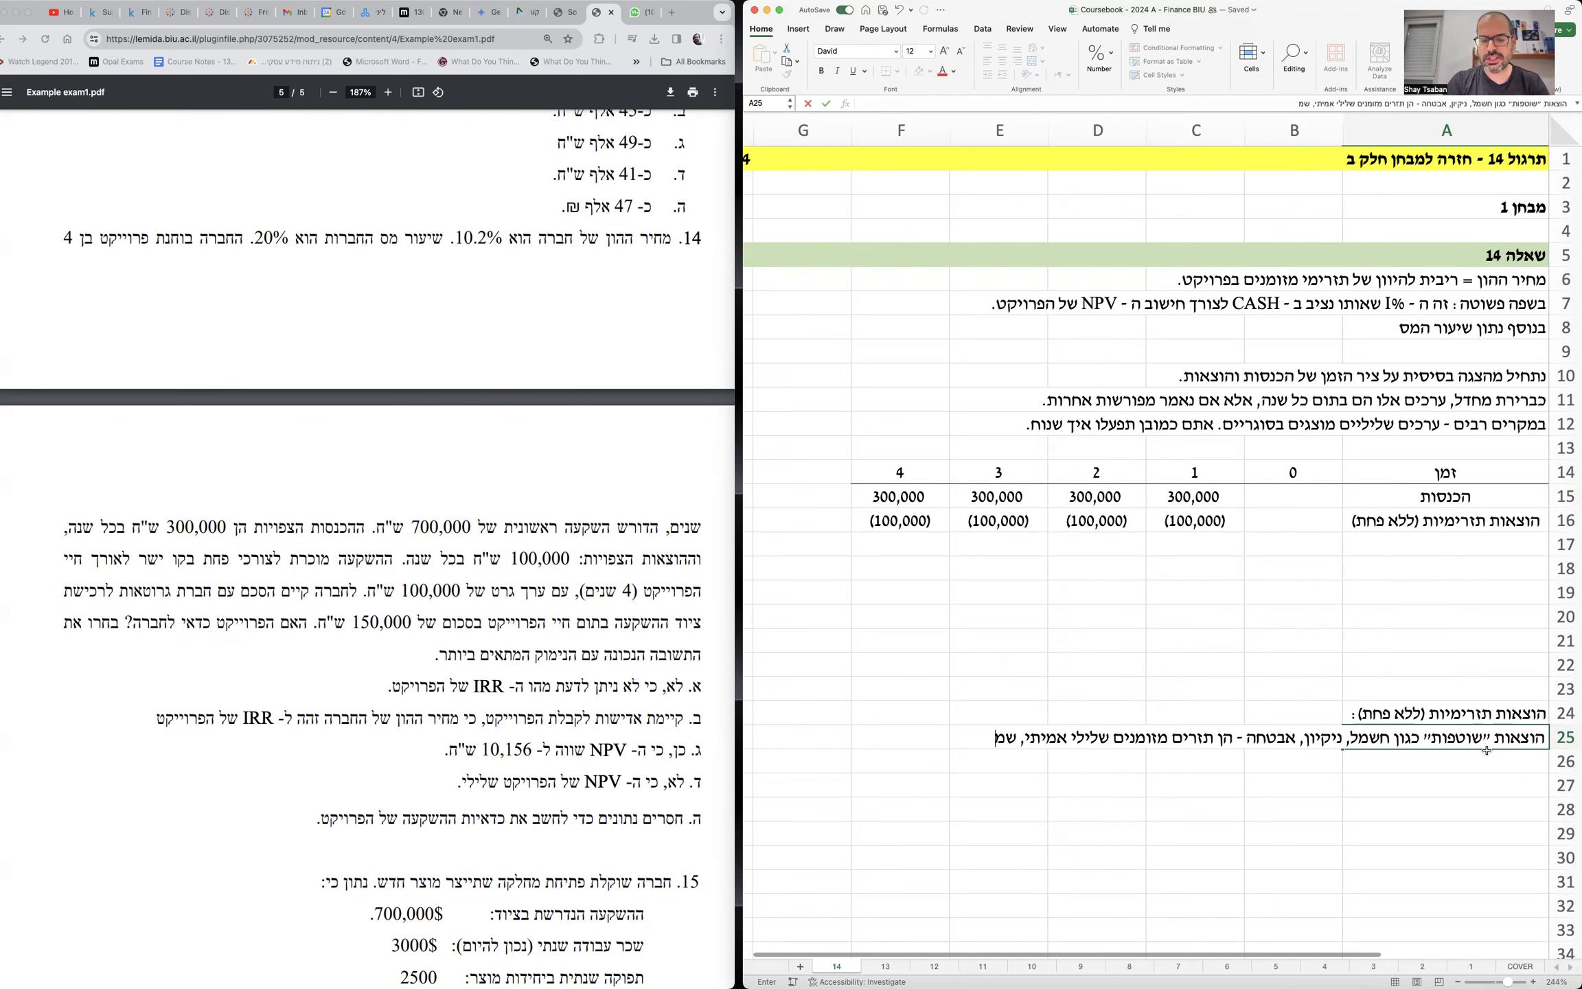
pyautogui.write('הווה הוצאה.')
pyautogui.press('Return')
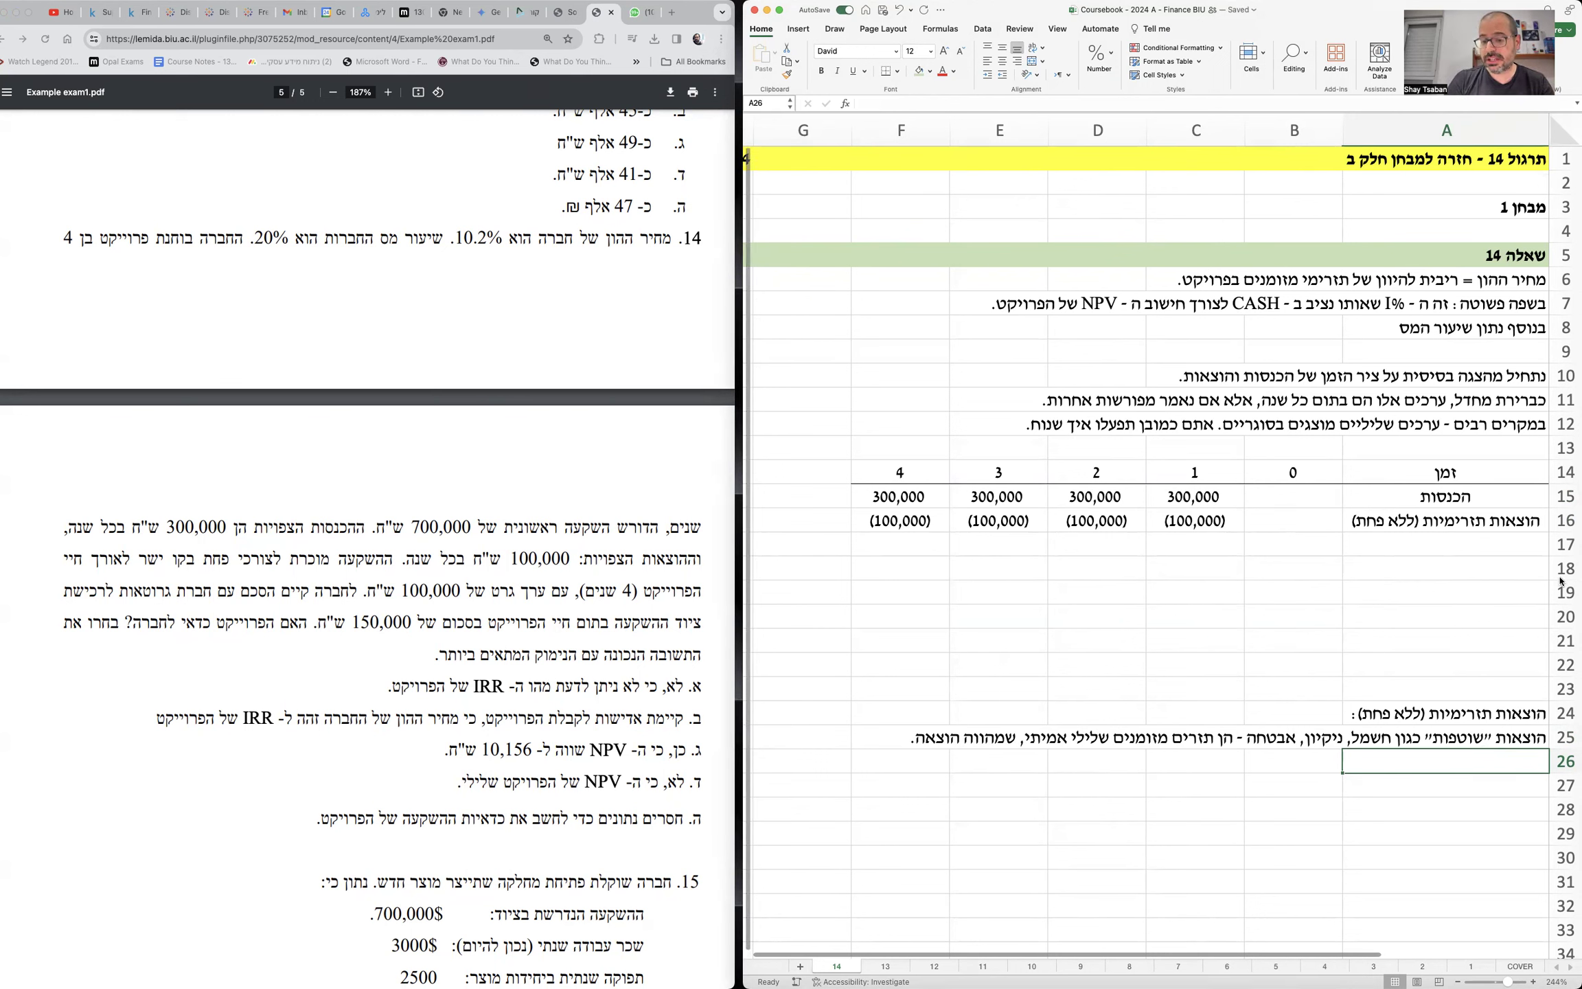
# - Enter the depreciation row label "הוצאות פחת" in A17, centre it and move on to the year 1 cell C17
pyautogui.click(1517, 548)
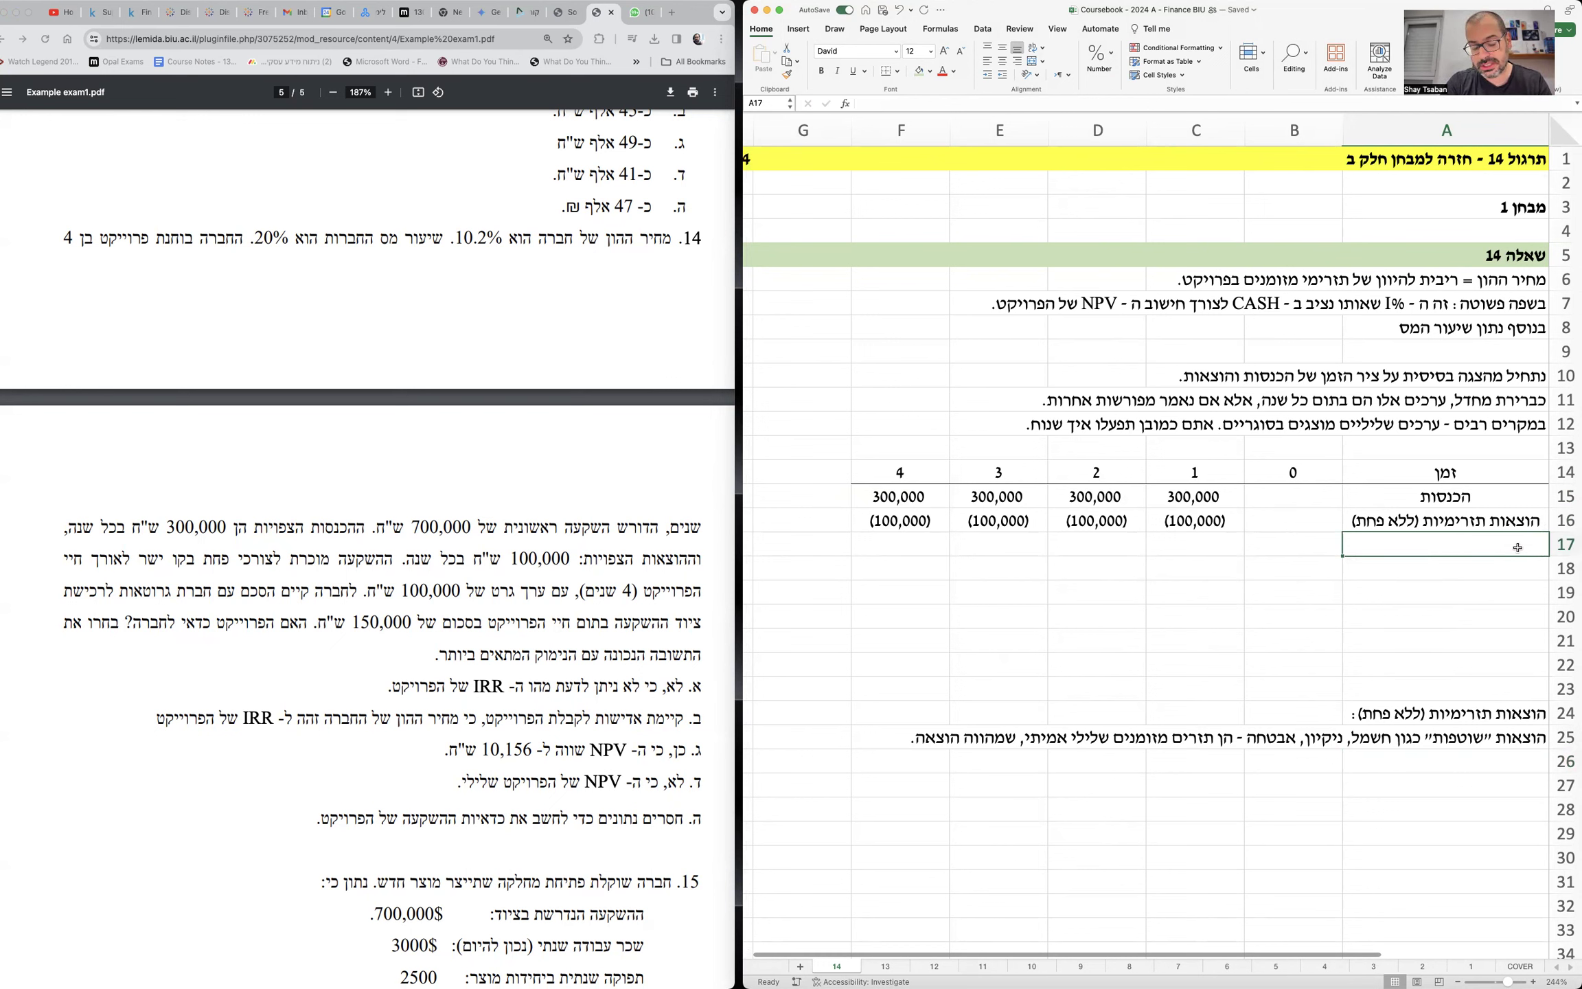
pyautogui.write('הוצאות פחת')
pyautogui.press('Return')
pyautogui.click(1518, 547)
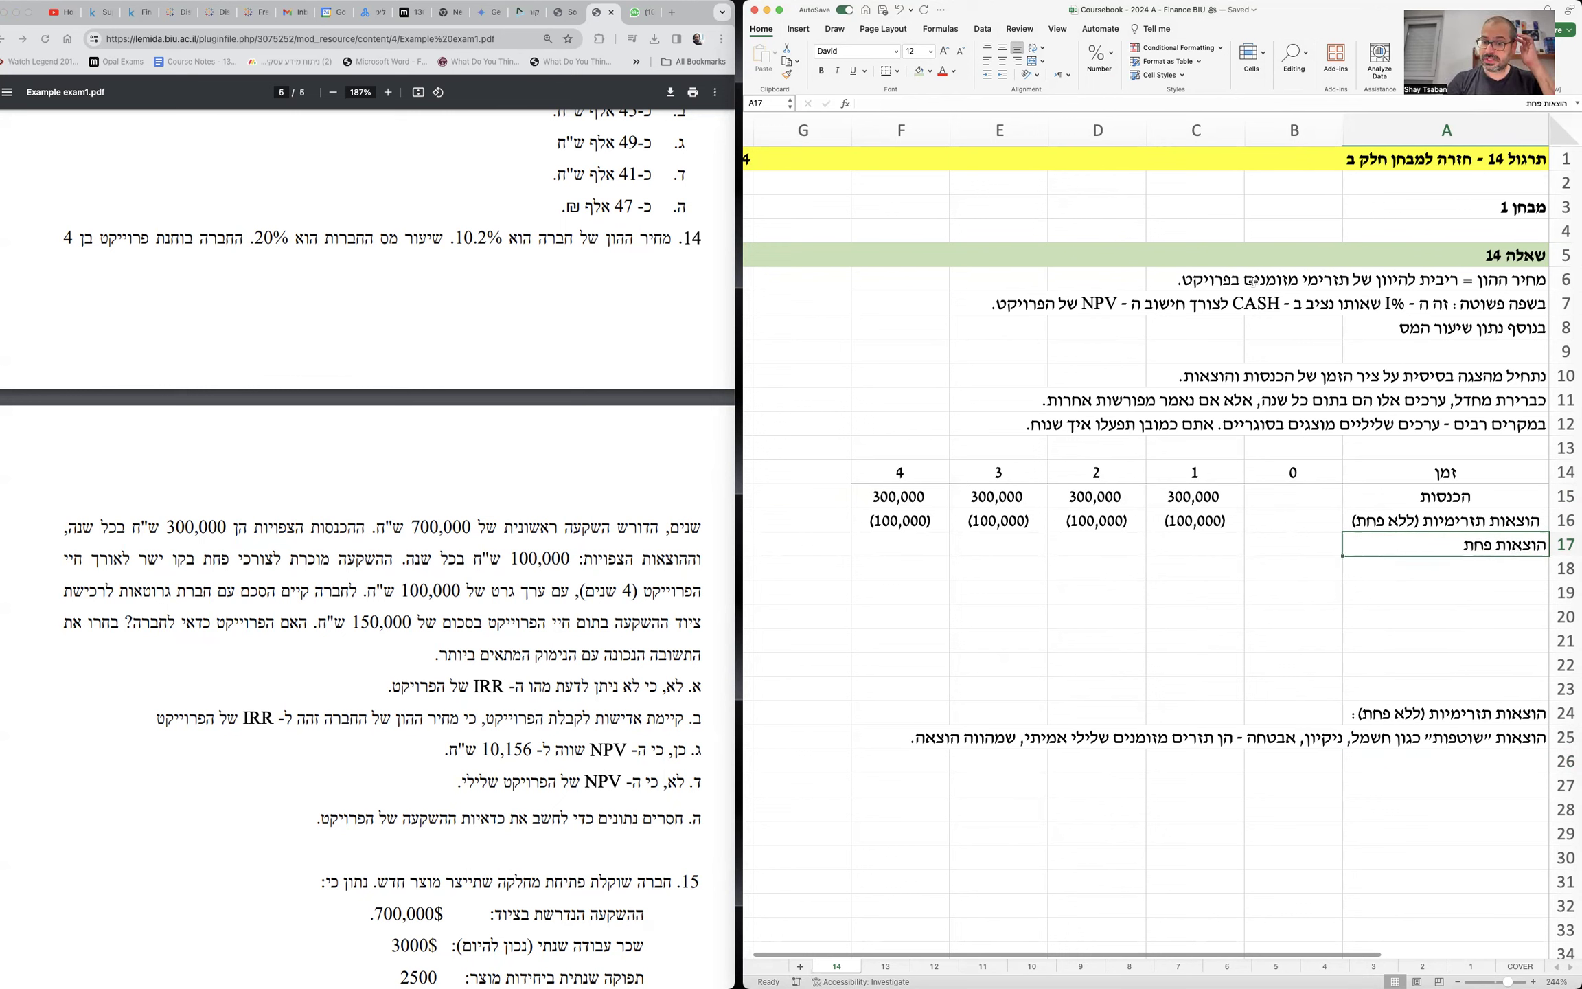
pyautogui.click(1002, 62)
pyautogui.click(1189, 537)
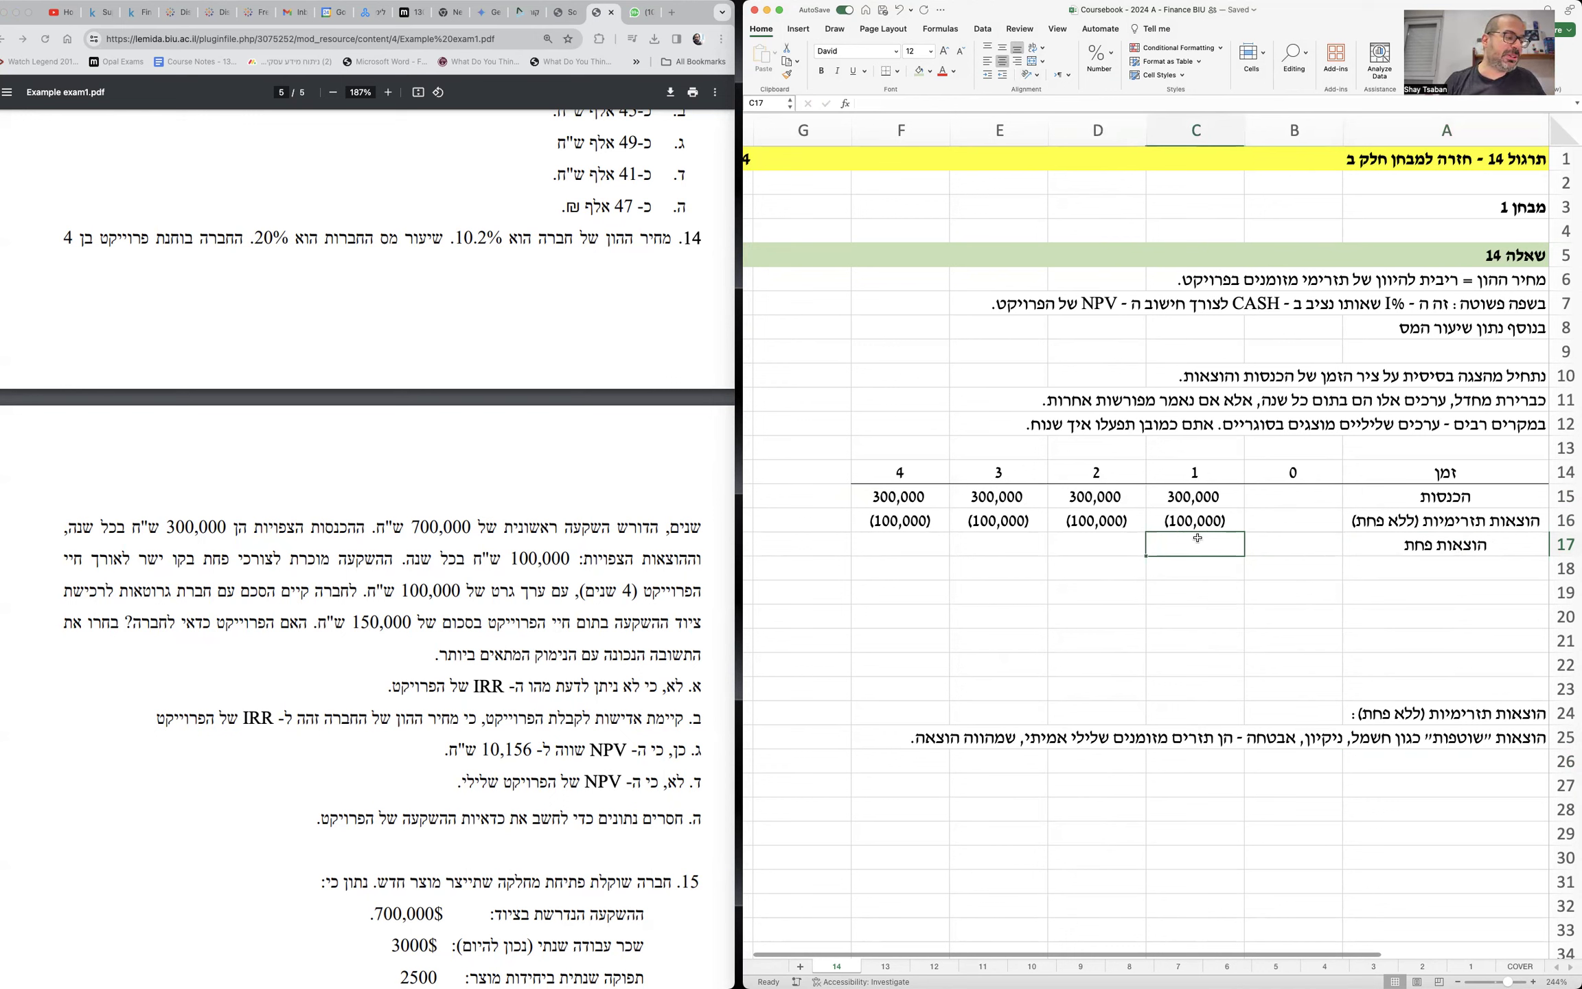
# - Enter the explanatory heading "הוצאות פחת:" in cell A27
pyautogui.click(1440, 776)
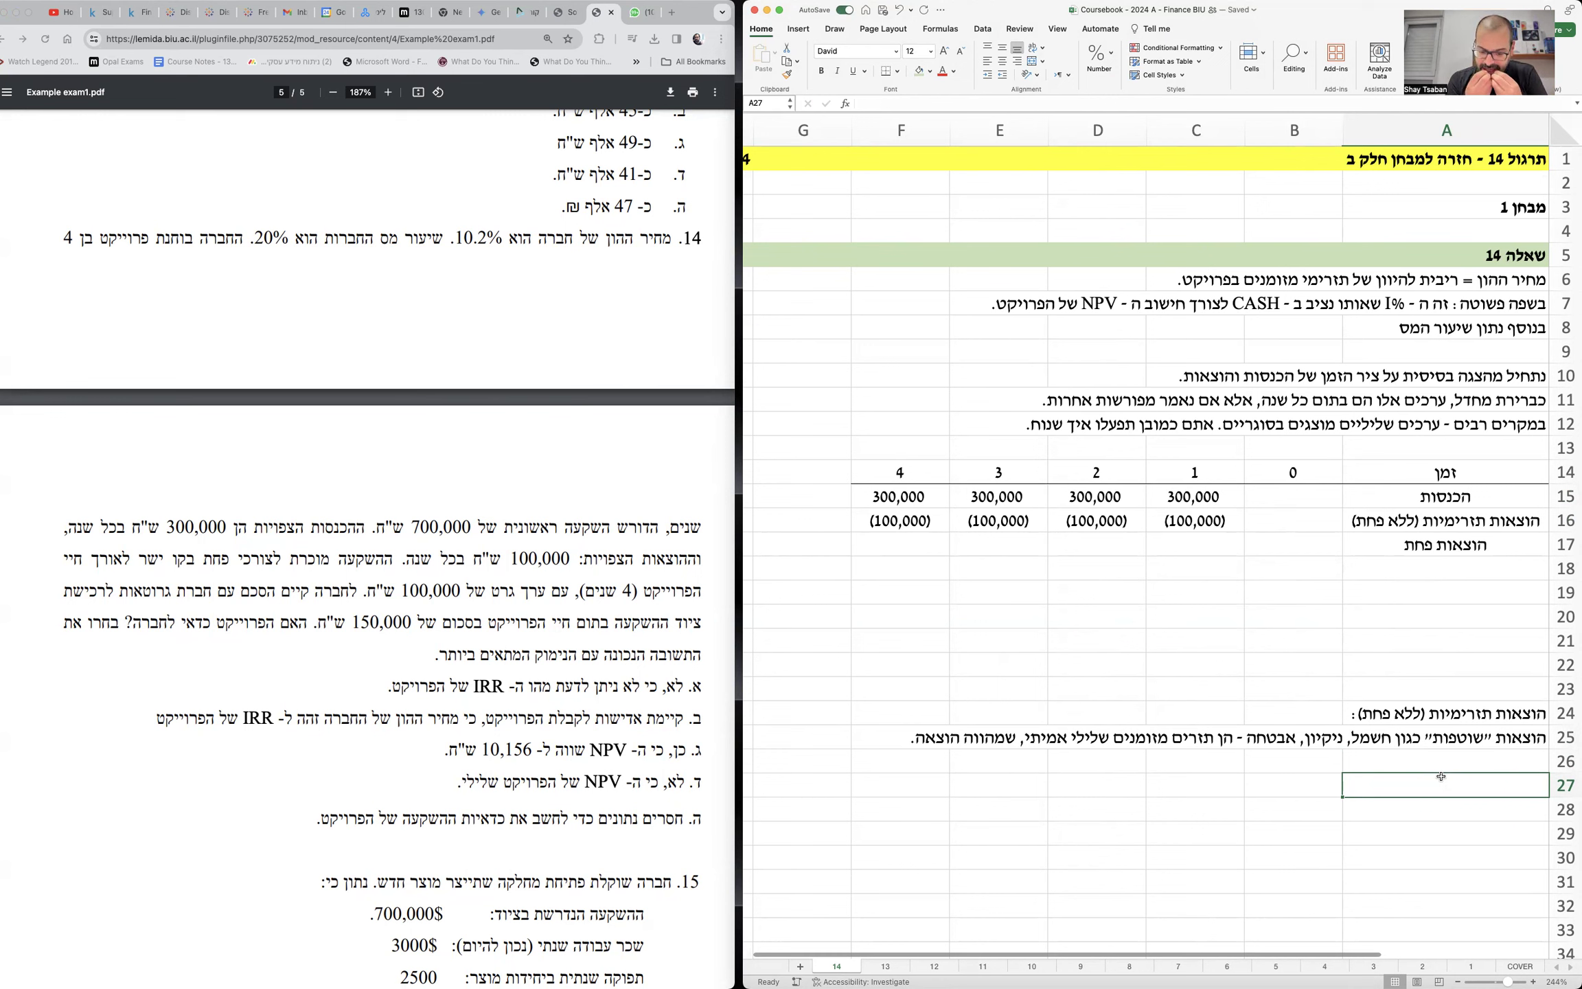
pyautogui.write('הוצאות פחת :')
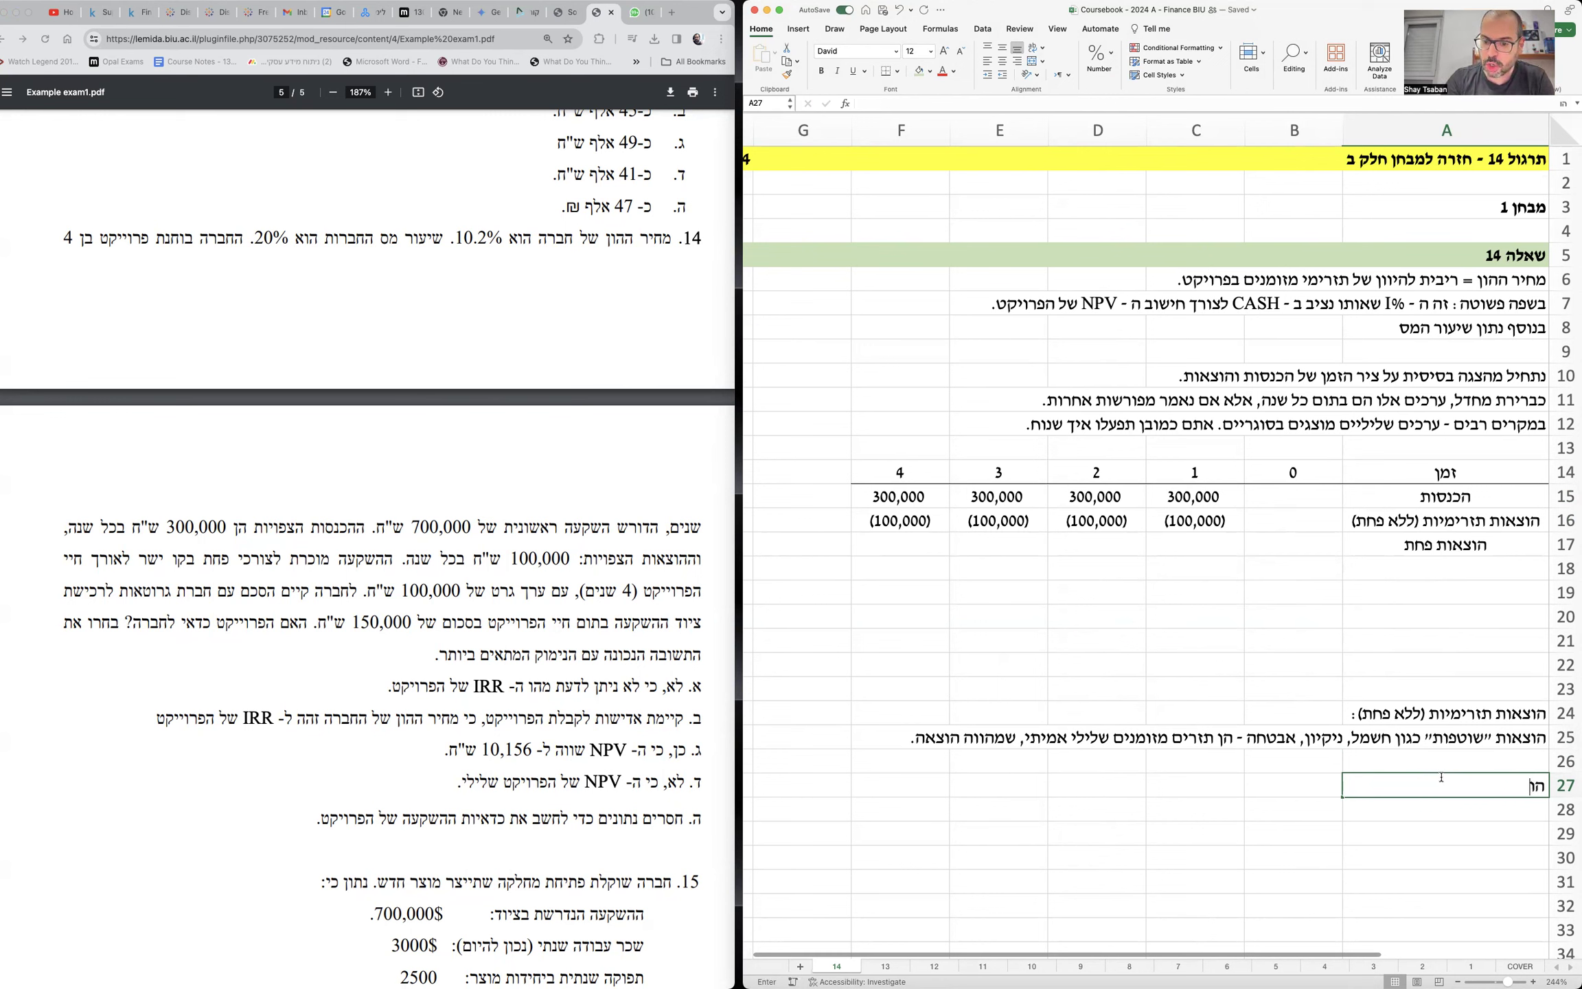
pyautogui.press('Return')
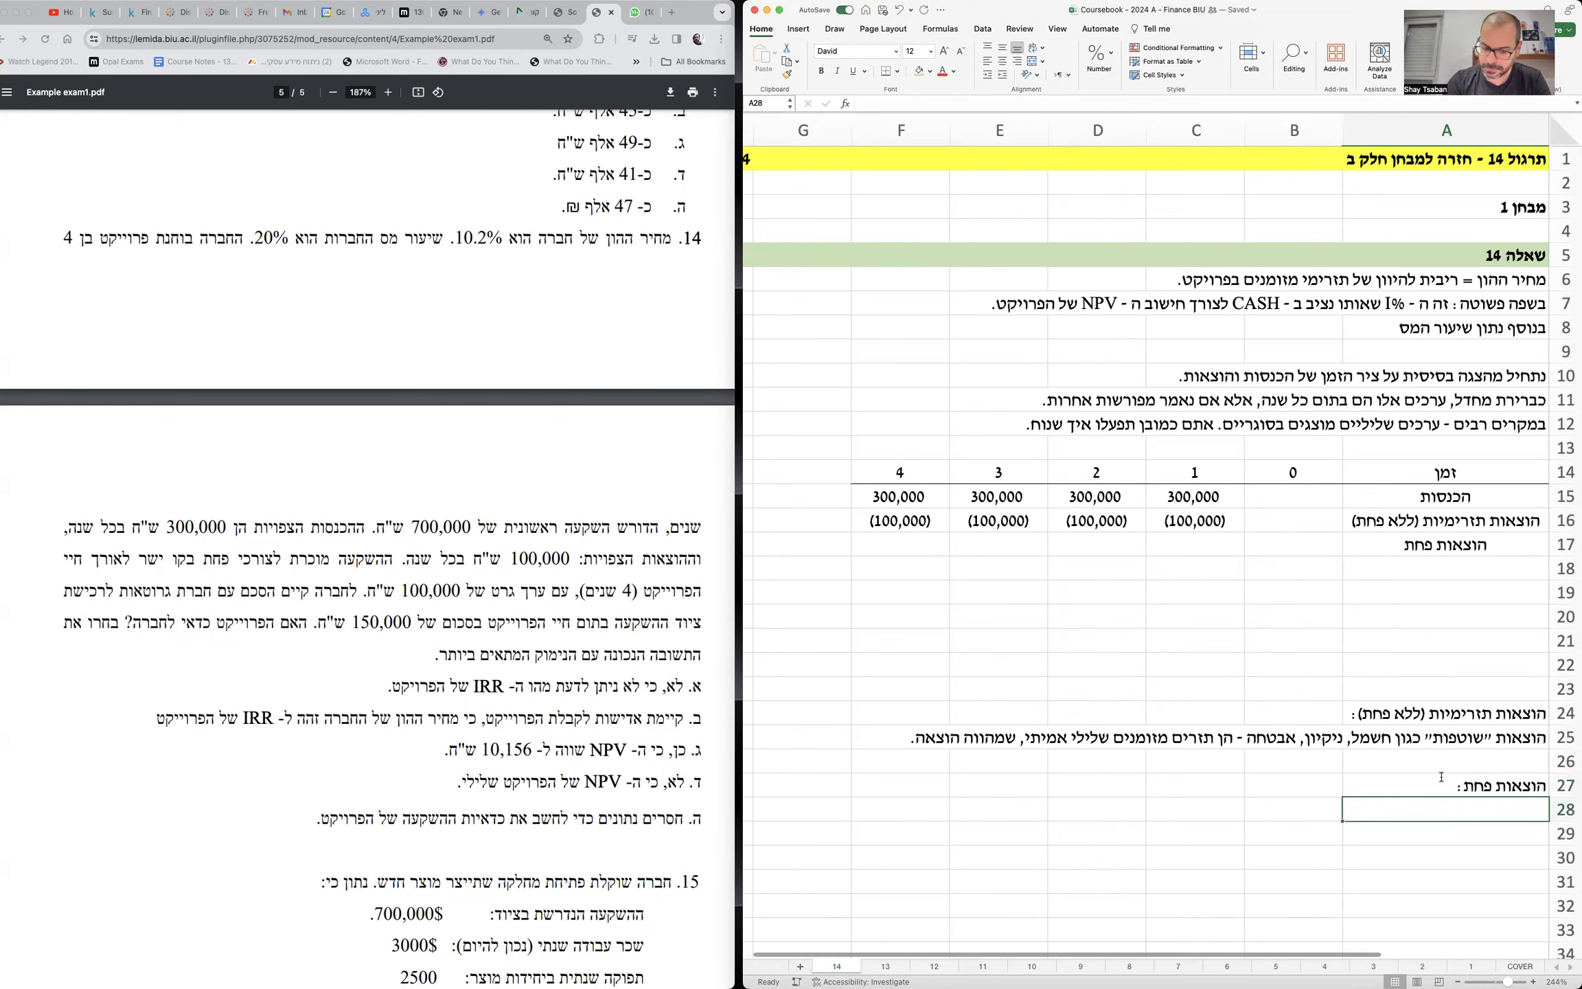
# - Enter the depreciation definition "הוצאות פחת הן הוצאות רעיוניות שמשקפות שחיקה / בלאי / אובדן ערך של פריטי רכוש קבוע (השקעות)." in A28
pyautogui.write('הוצאות פחת הן הו')
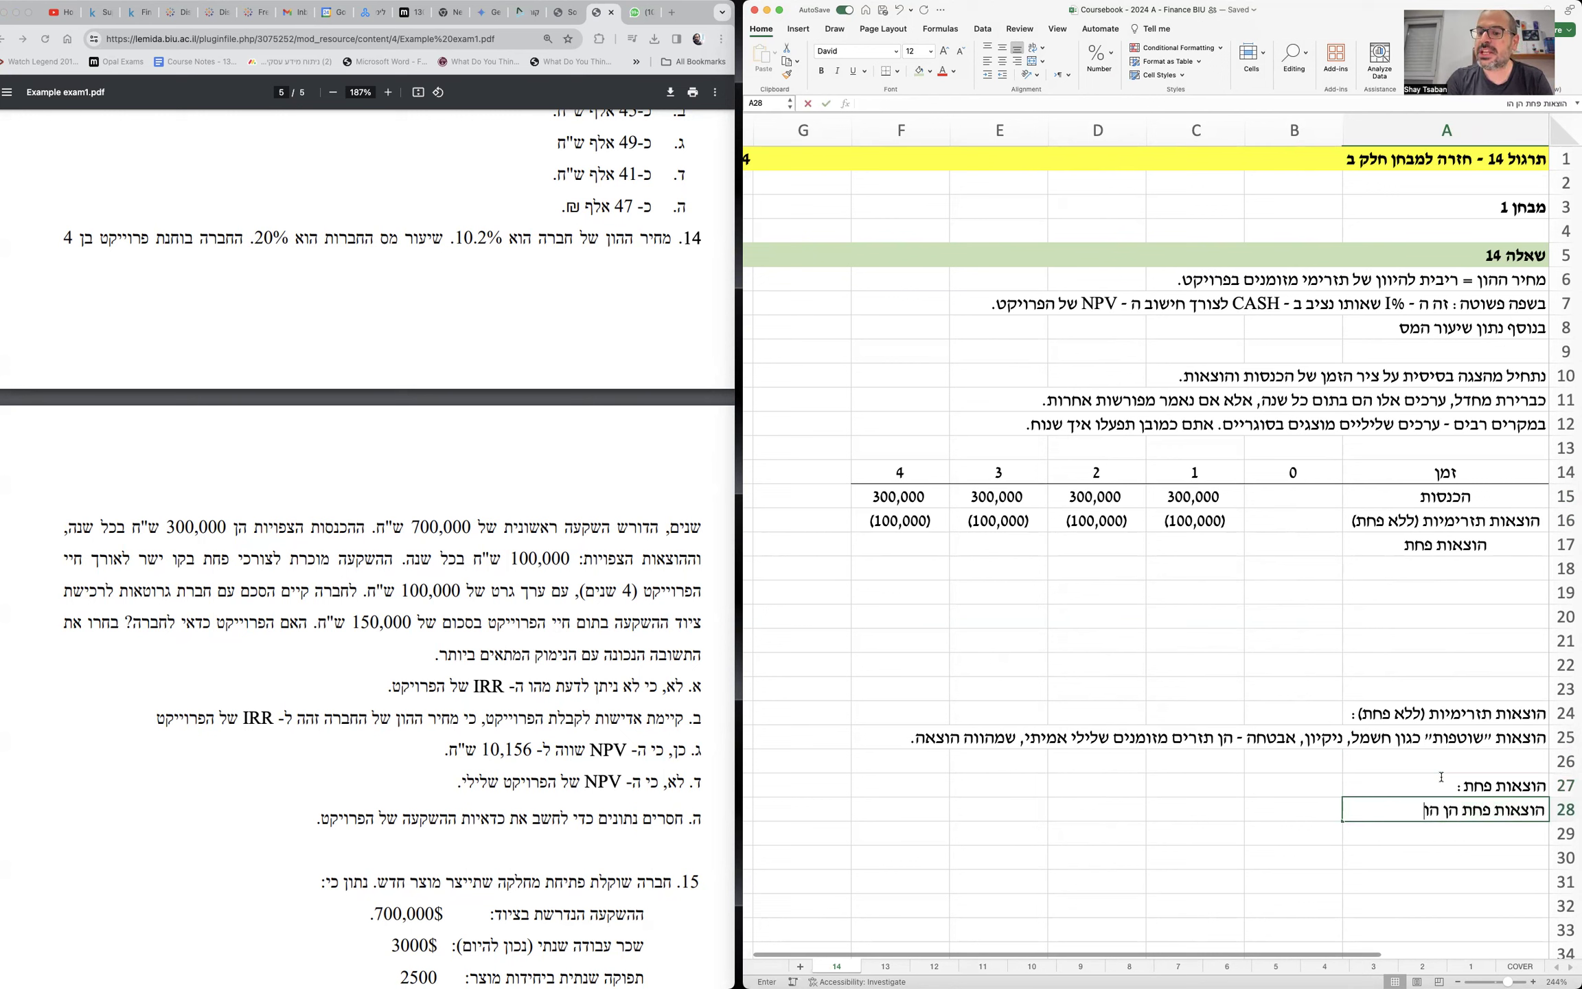
pyautogui.write('צאות רעיוניות')
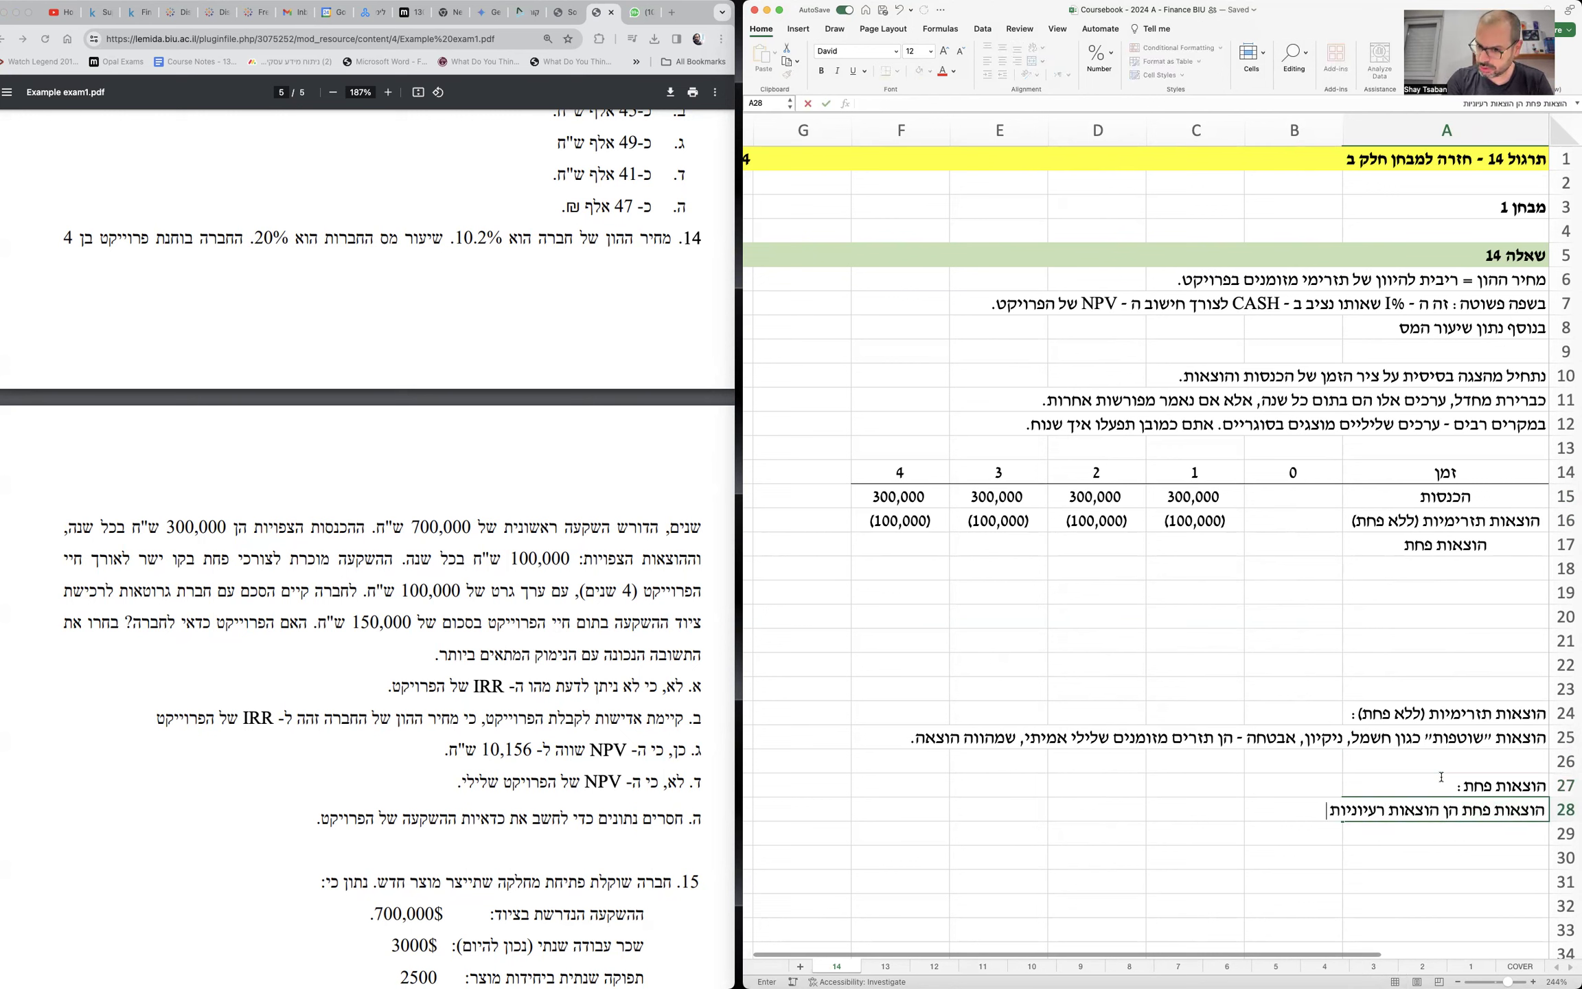
pyautogui.write(' שמשקפות שחיקה')
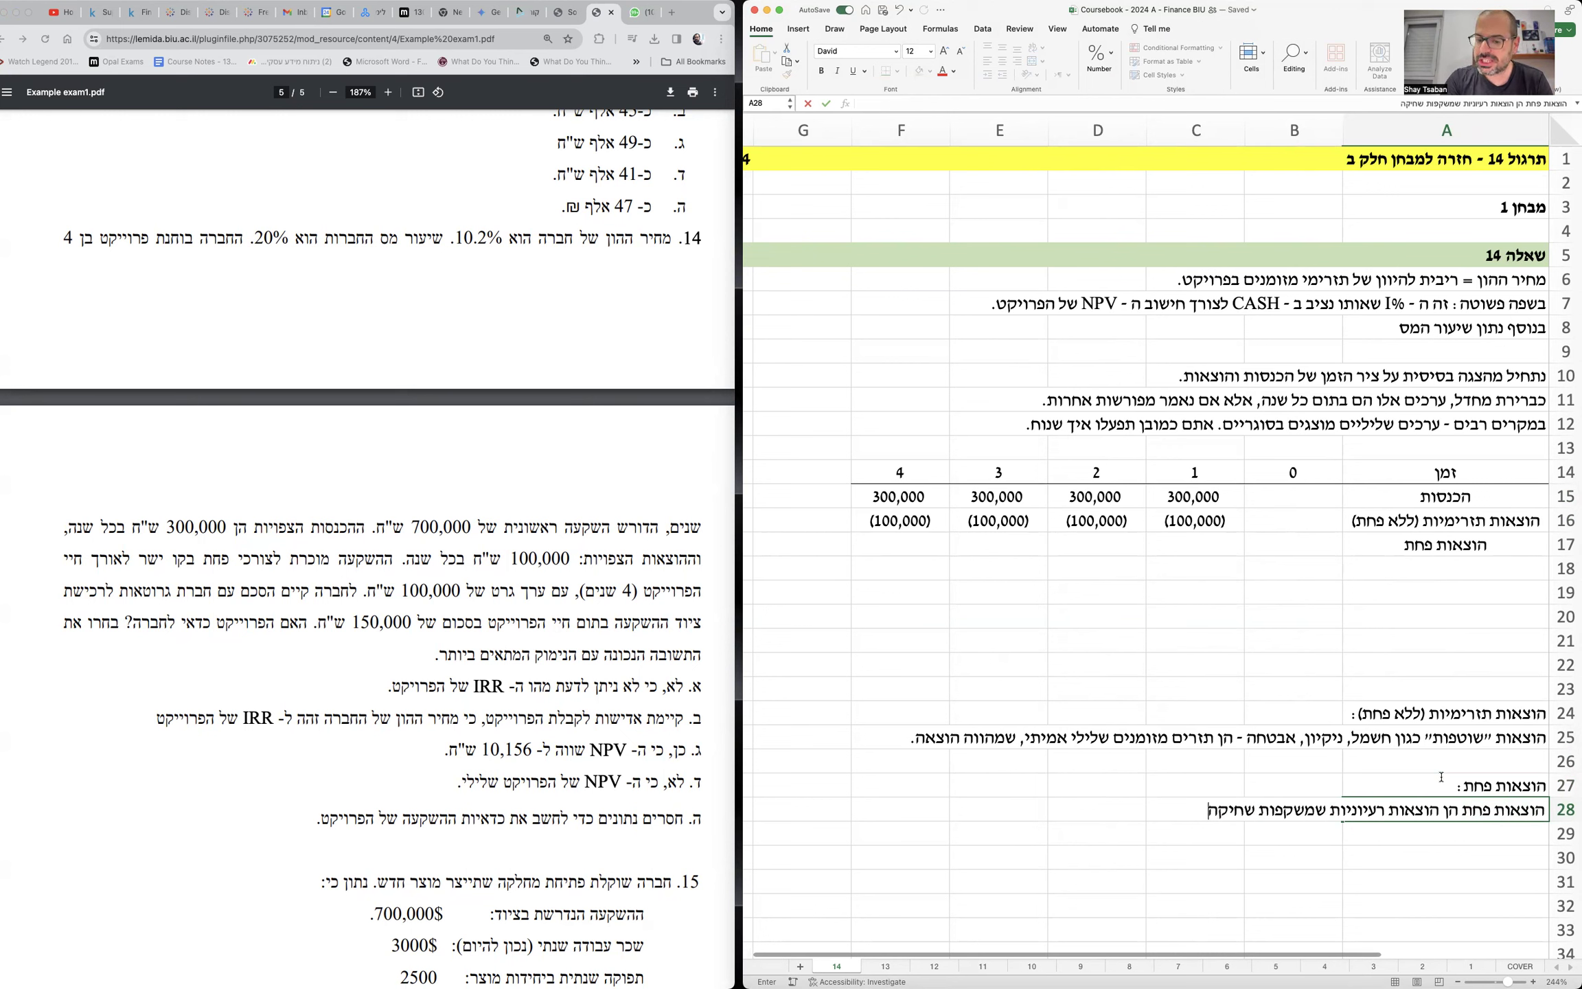
pyautogui.write(' / בלאי /')
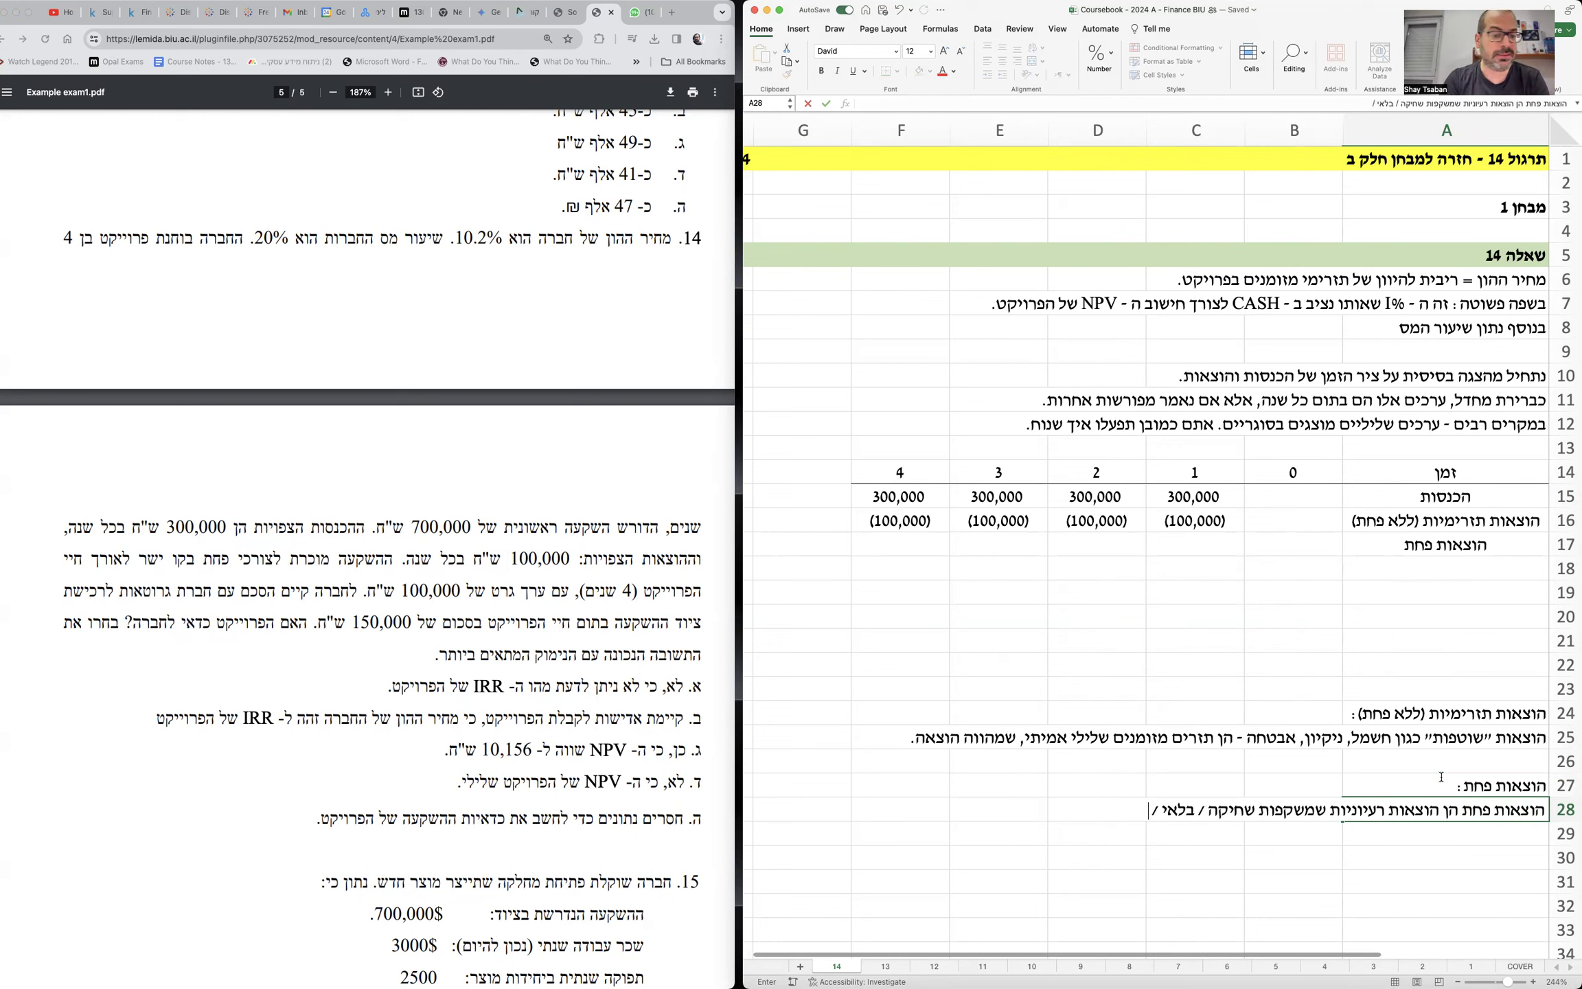
pyautogui.write(' אובדן ערך של')
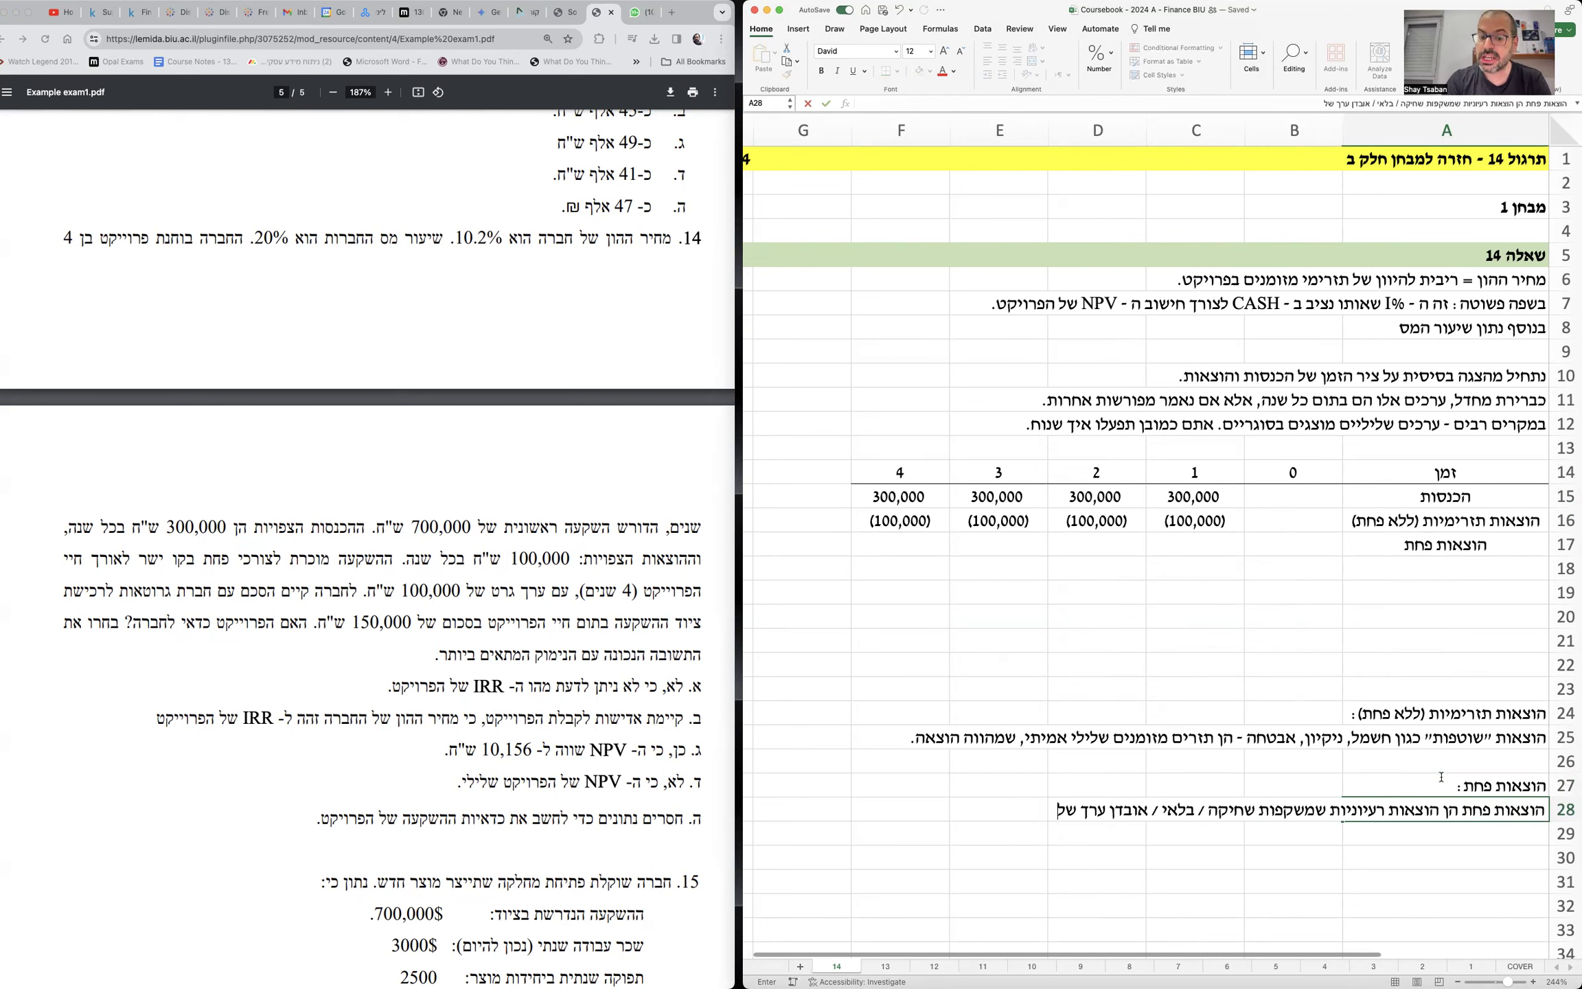
pyautogui.write(' פריטי רכוש קבוע (שקעות')
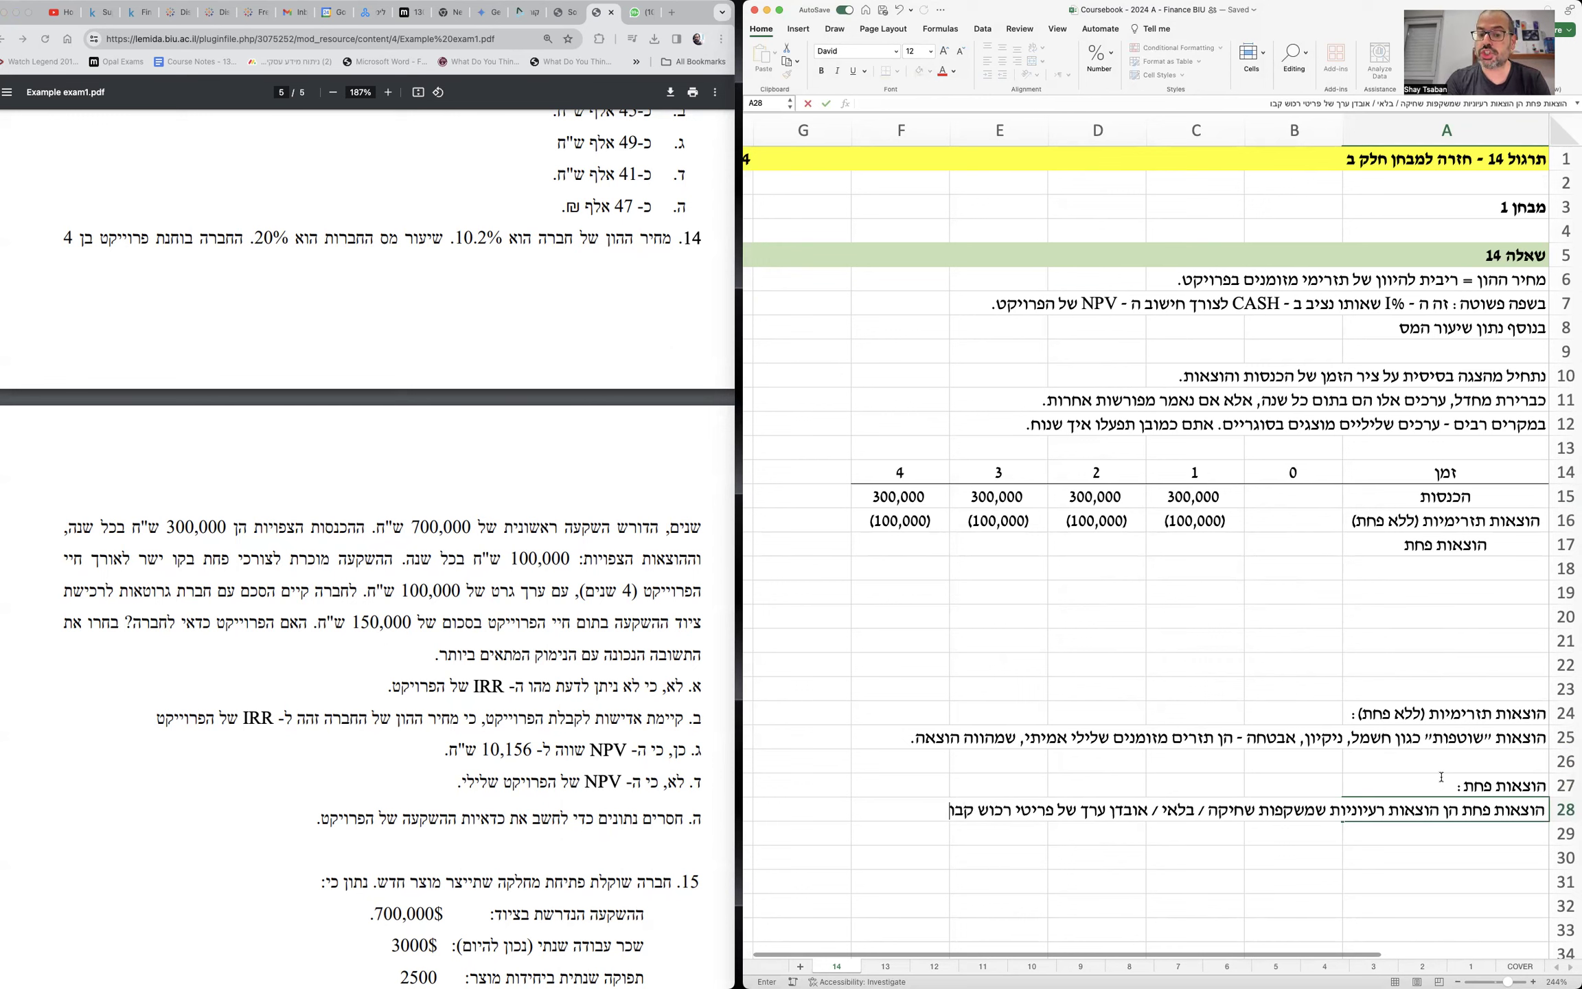
pyautogui.press('BackSpace')
pyautogui.press('BackSpace')
pyautogui.press('BackSpace')
pyautogui.press('BackSpace')
pyautogui.press('BackSpace')
pyautogui.write('השקעות).')
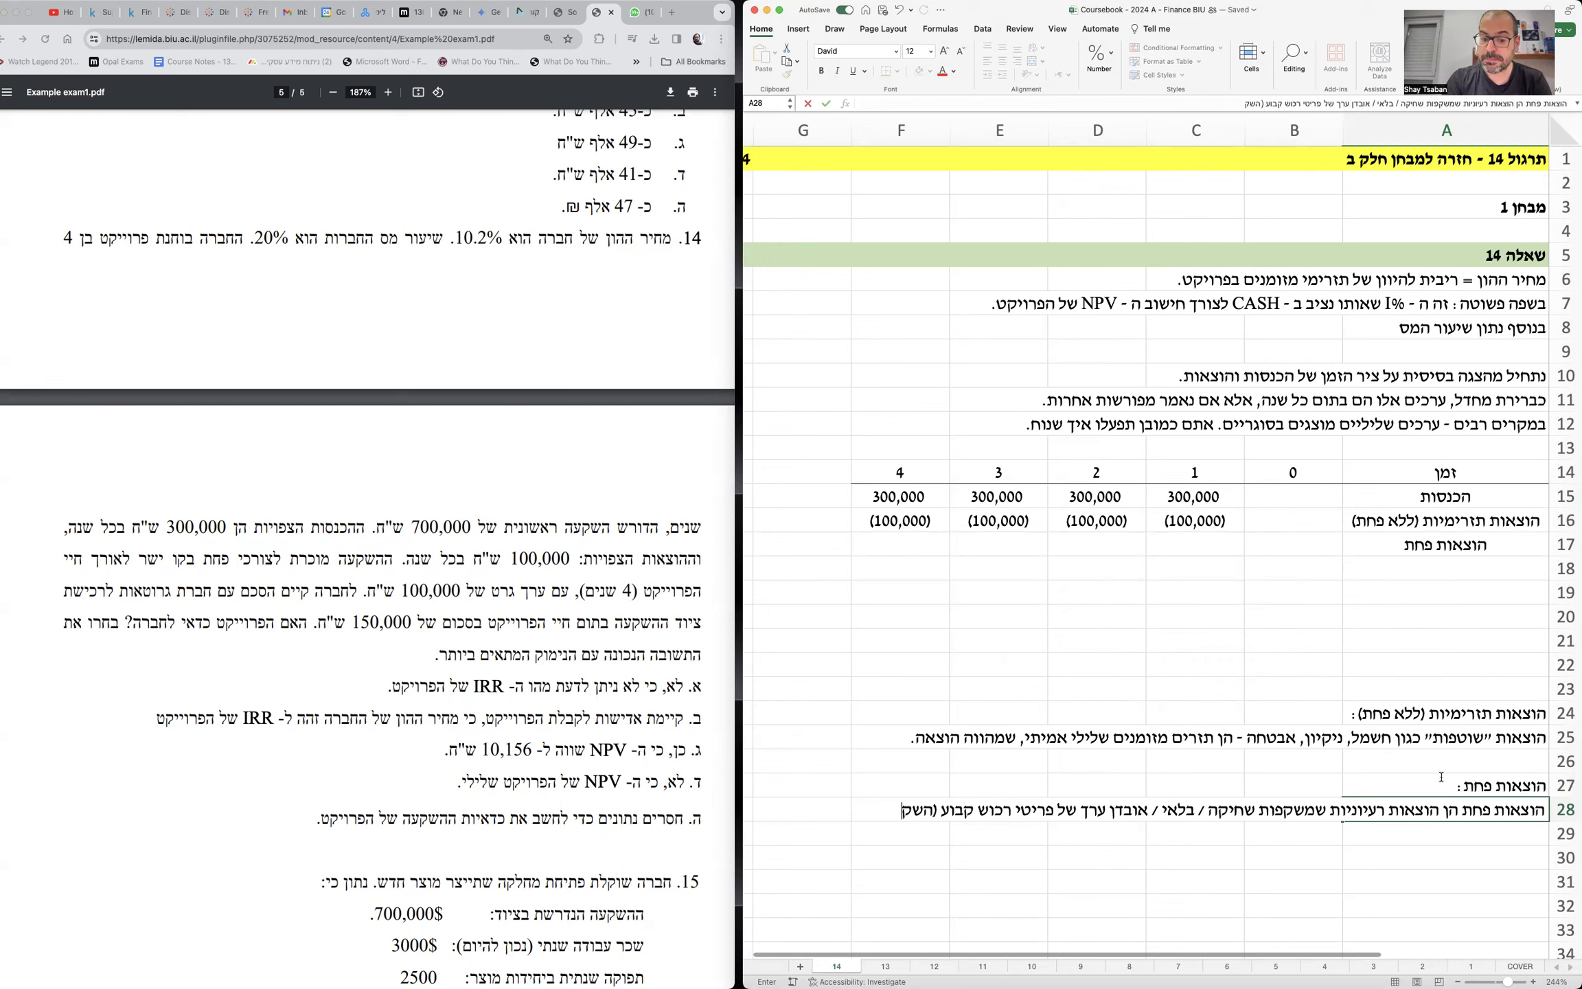
pyautogui.press('Return')
# - Continue the explanation in A29 with "אם קנינו לטובת פרויקט מכונות, ציוד, כלי רכב, מבנים וכו' - הטענה היא שבמהלך השימוש הצפוי בהם,"
pyautogui.write('אם ק')
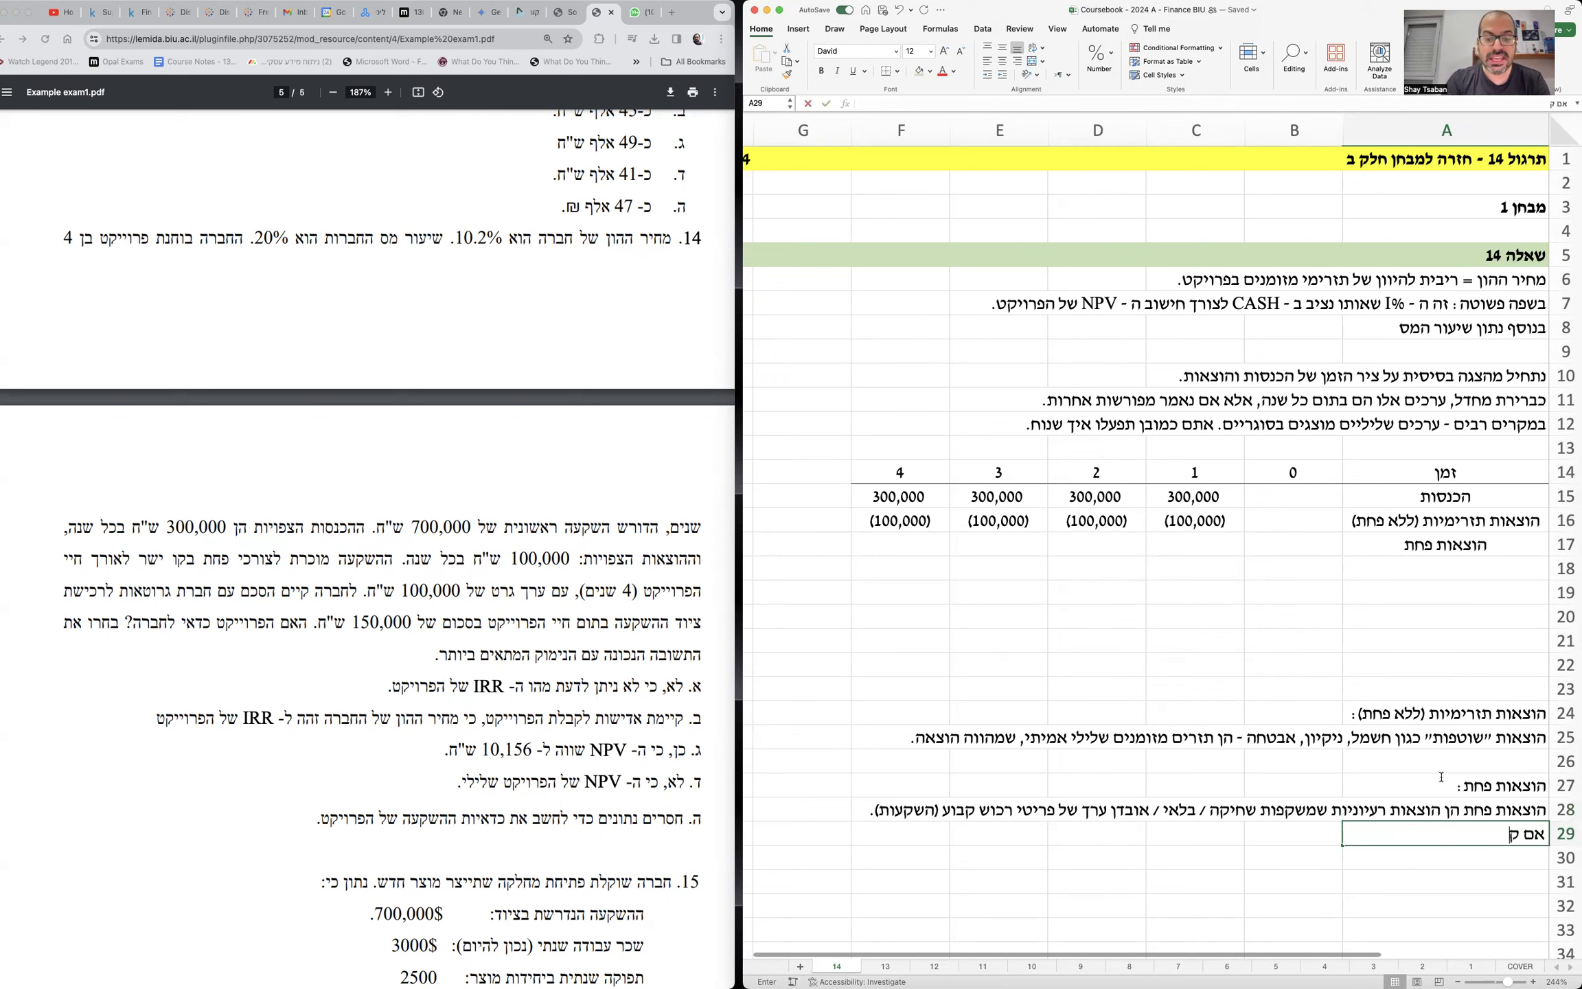
pyautogui.write('נינו לטובת פרויק')
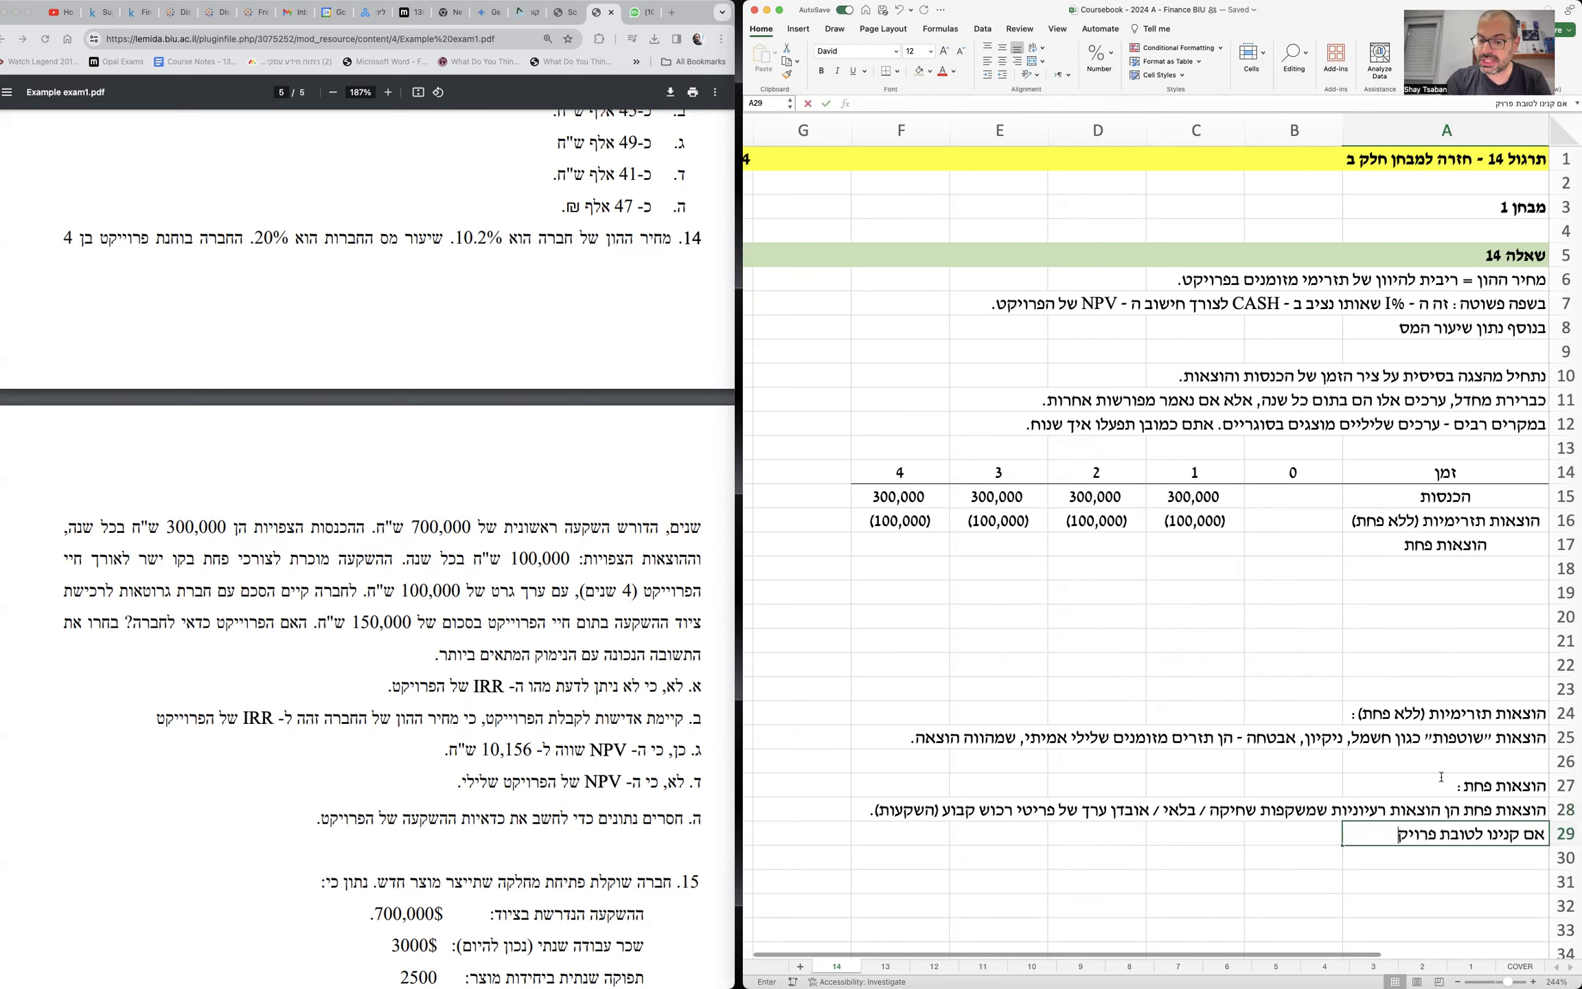
pyautogui.write('ט מכונות, ציוד, ')
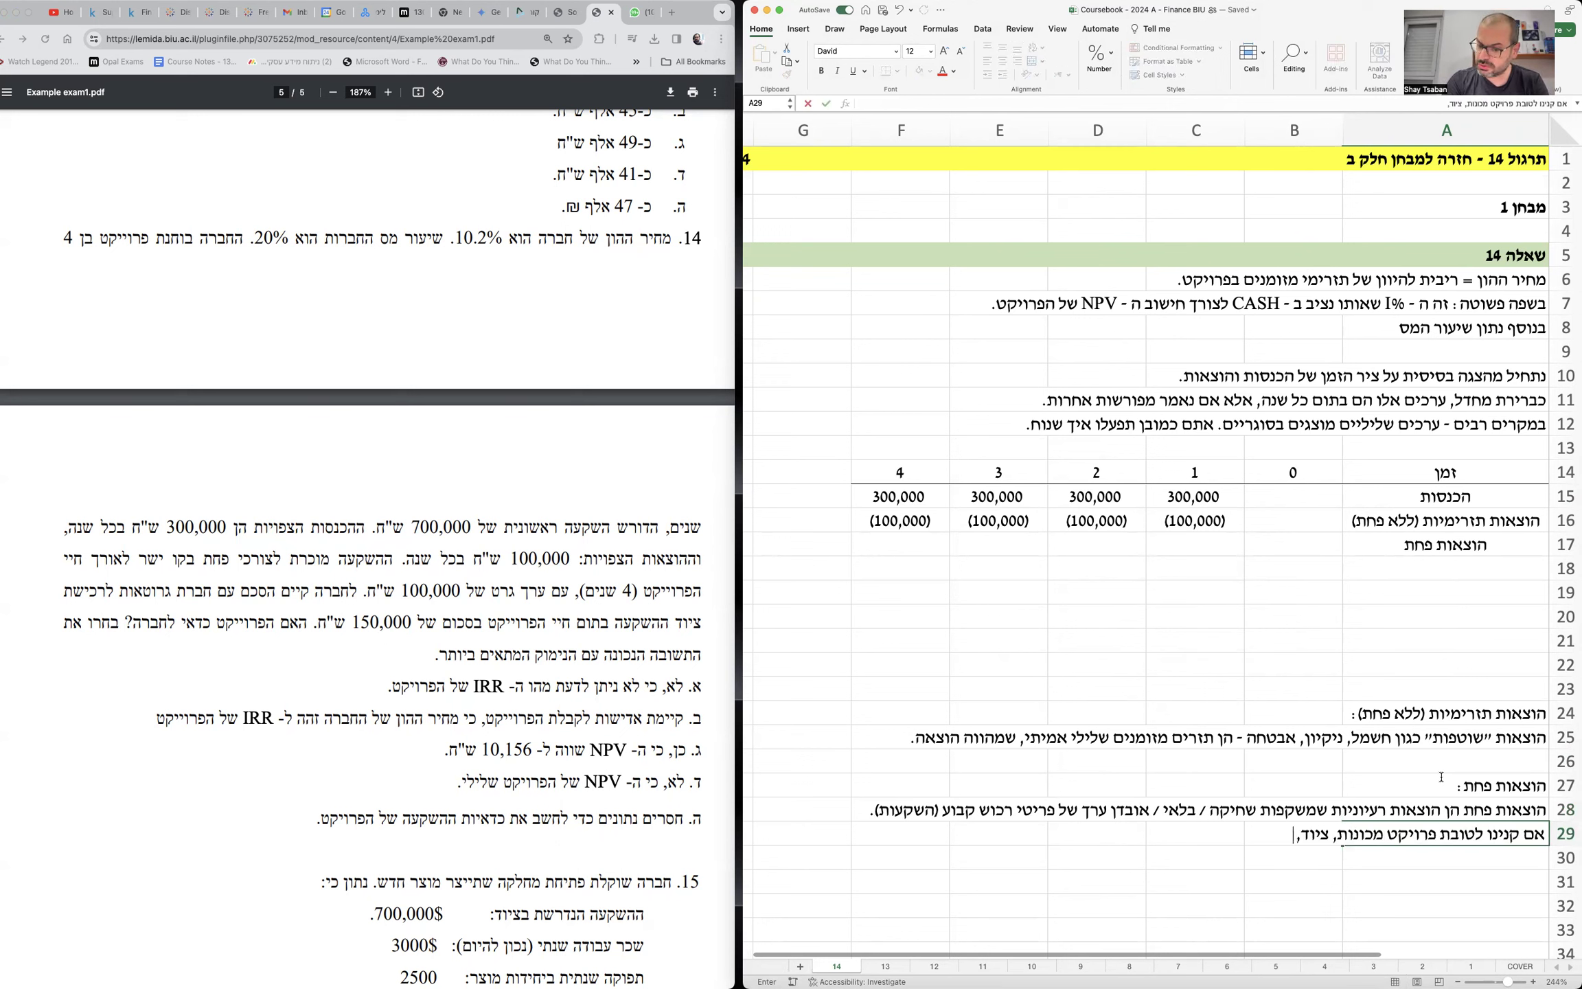
pyautogui.write("כלי רכב, מבנים וכו' - הטע")
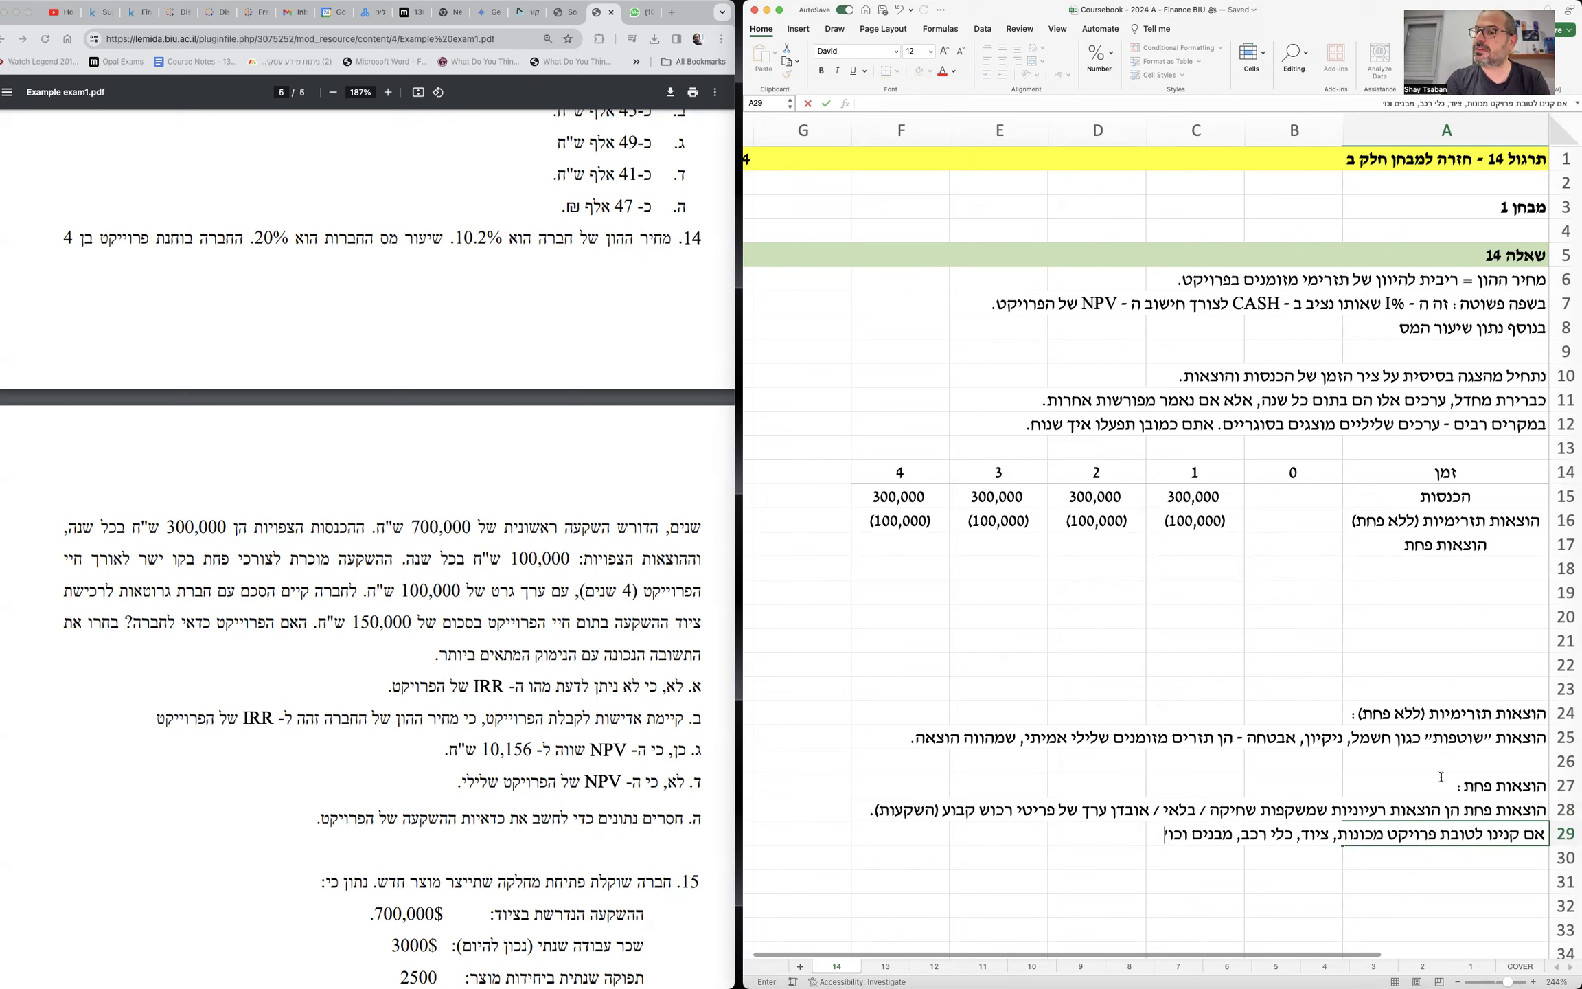
pyautogui.write('נה היא שבמ')
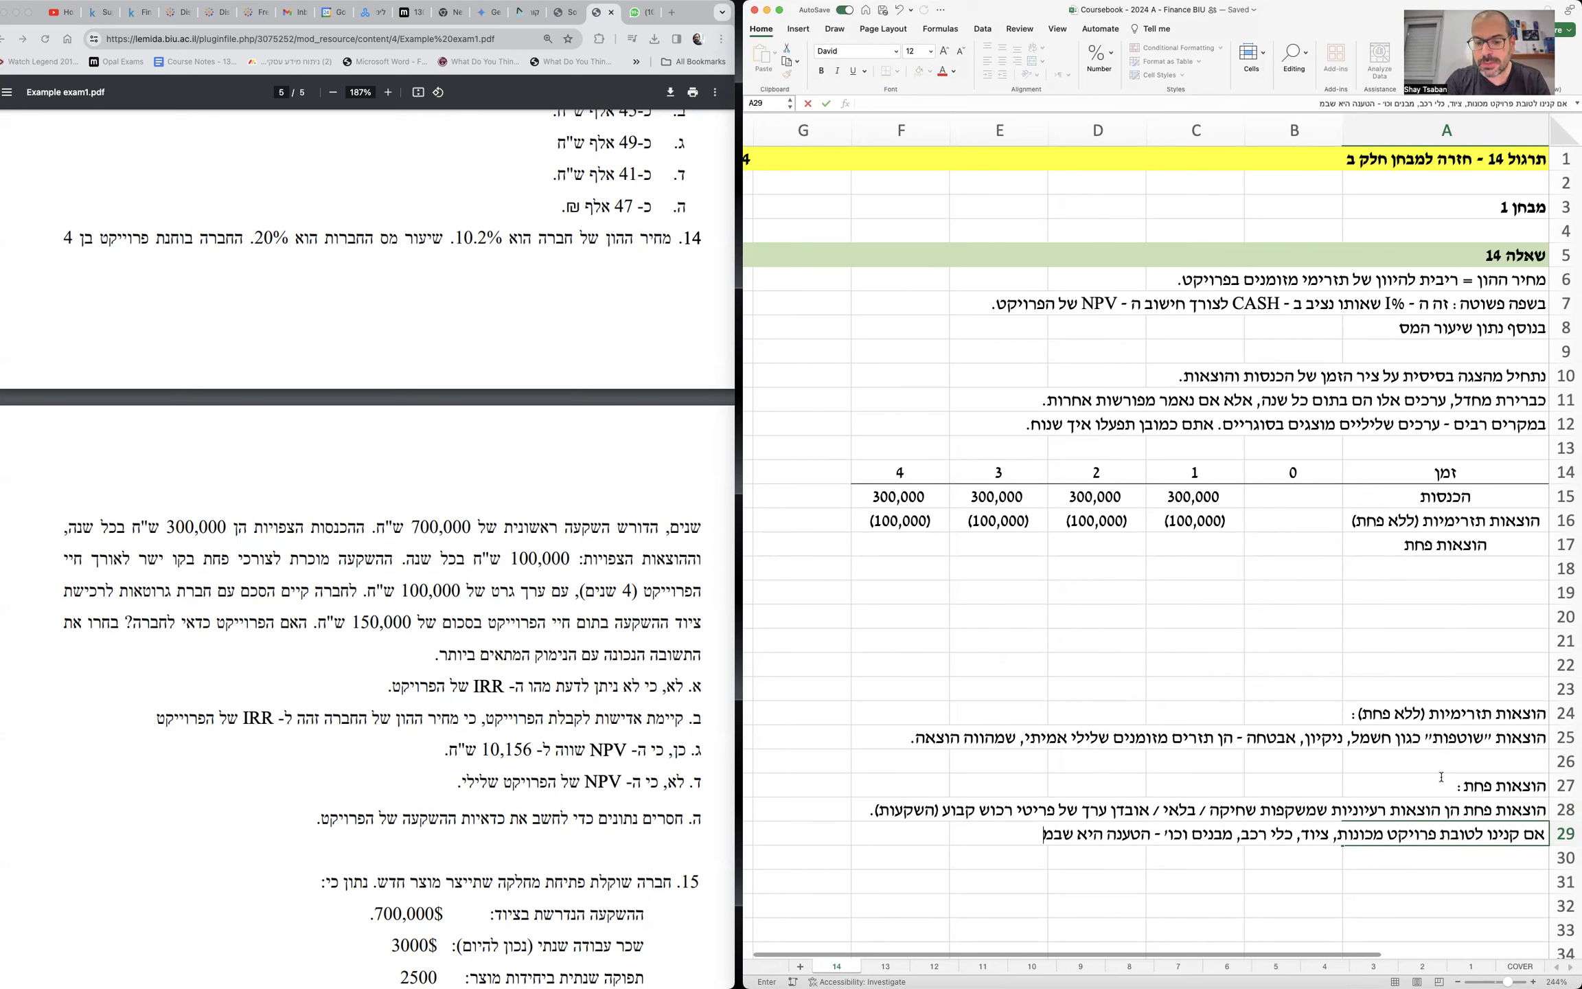
pyautogui.write('הלך השימוש הצפוי בהם,')
pyautogui.press('Return')
# - Enter "לאורך חיי הפרויקט, ערכם נשחק ויורד. המשמעות: נוצרה כאן הוצאה (אובדן ערך) אך היא איננה מלווה" in A30 and "ביציאה תזרימית." in A31
pyautogui.write('לאורך חיי הפרו')
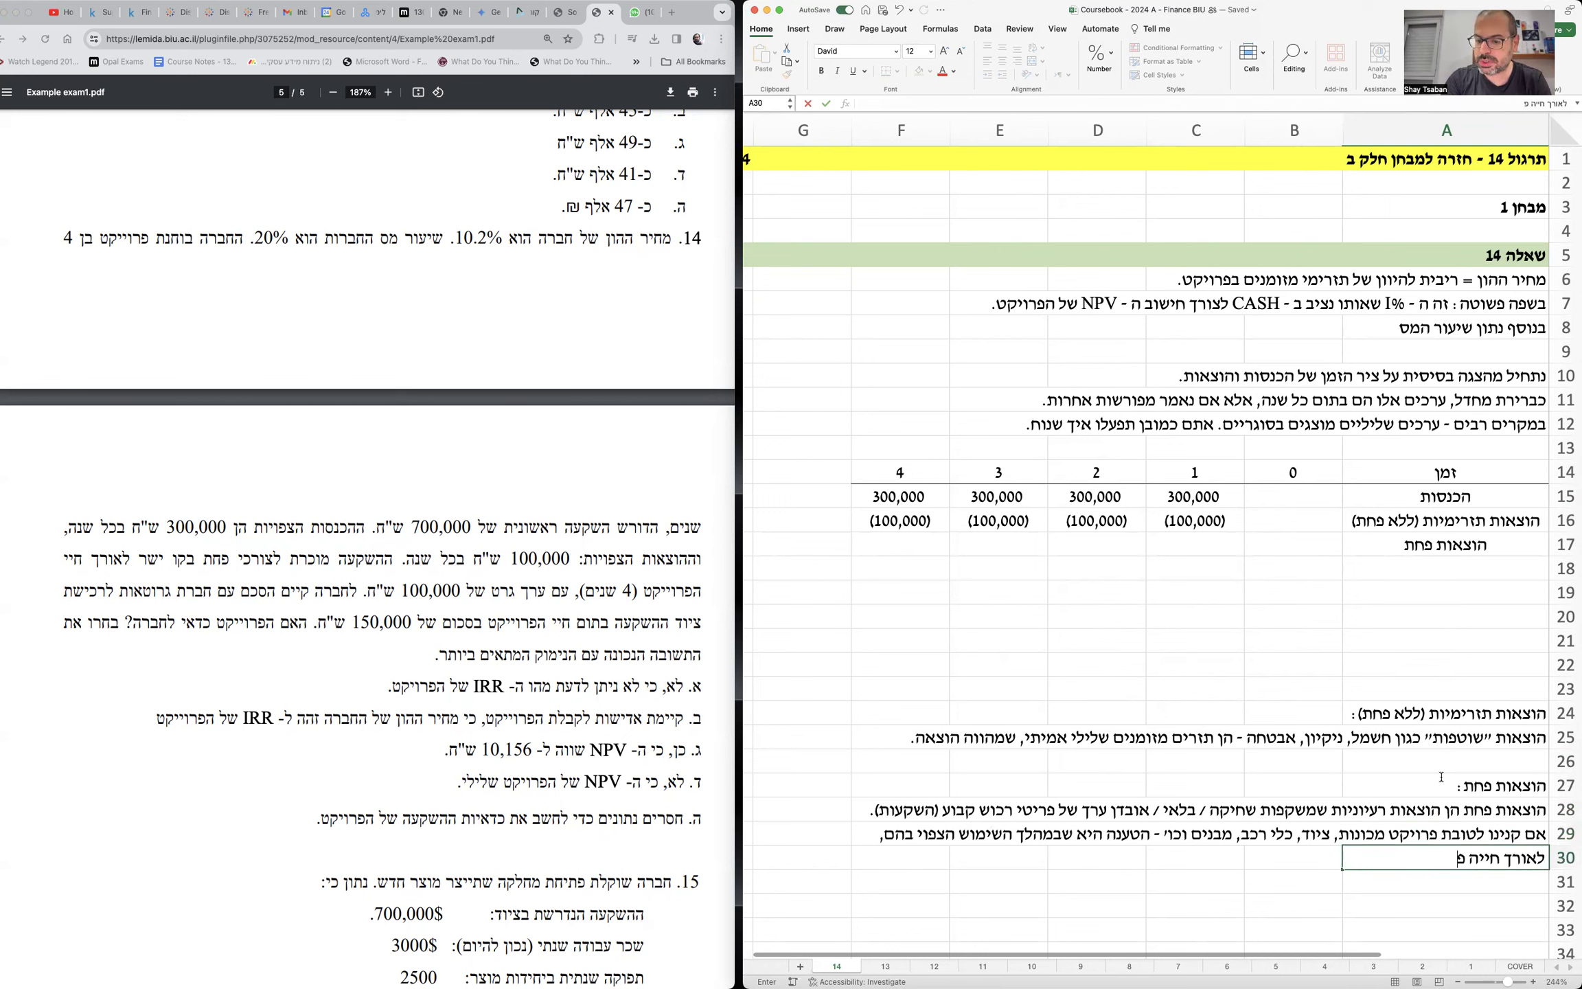
pyautogui.write('יקט, ערכם')
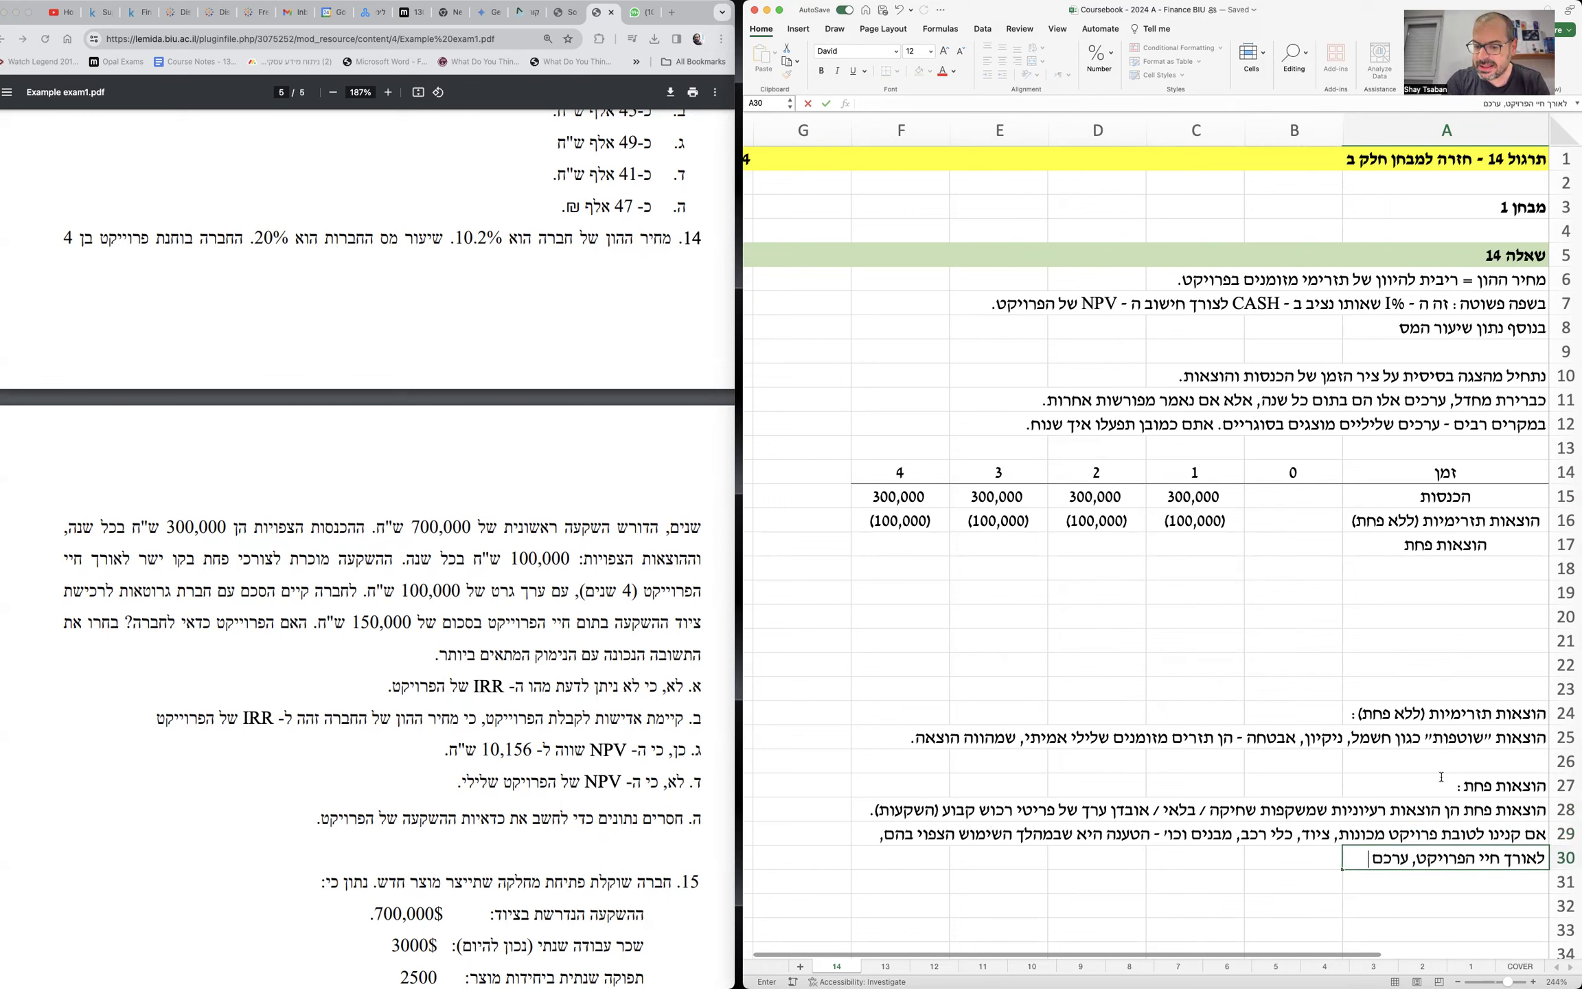
pyautogui.write(' נשחק ויורד.')
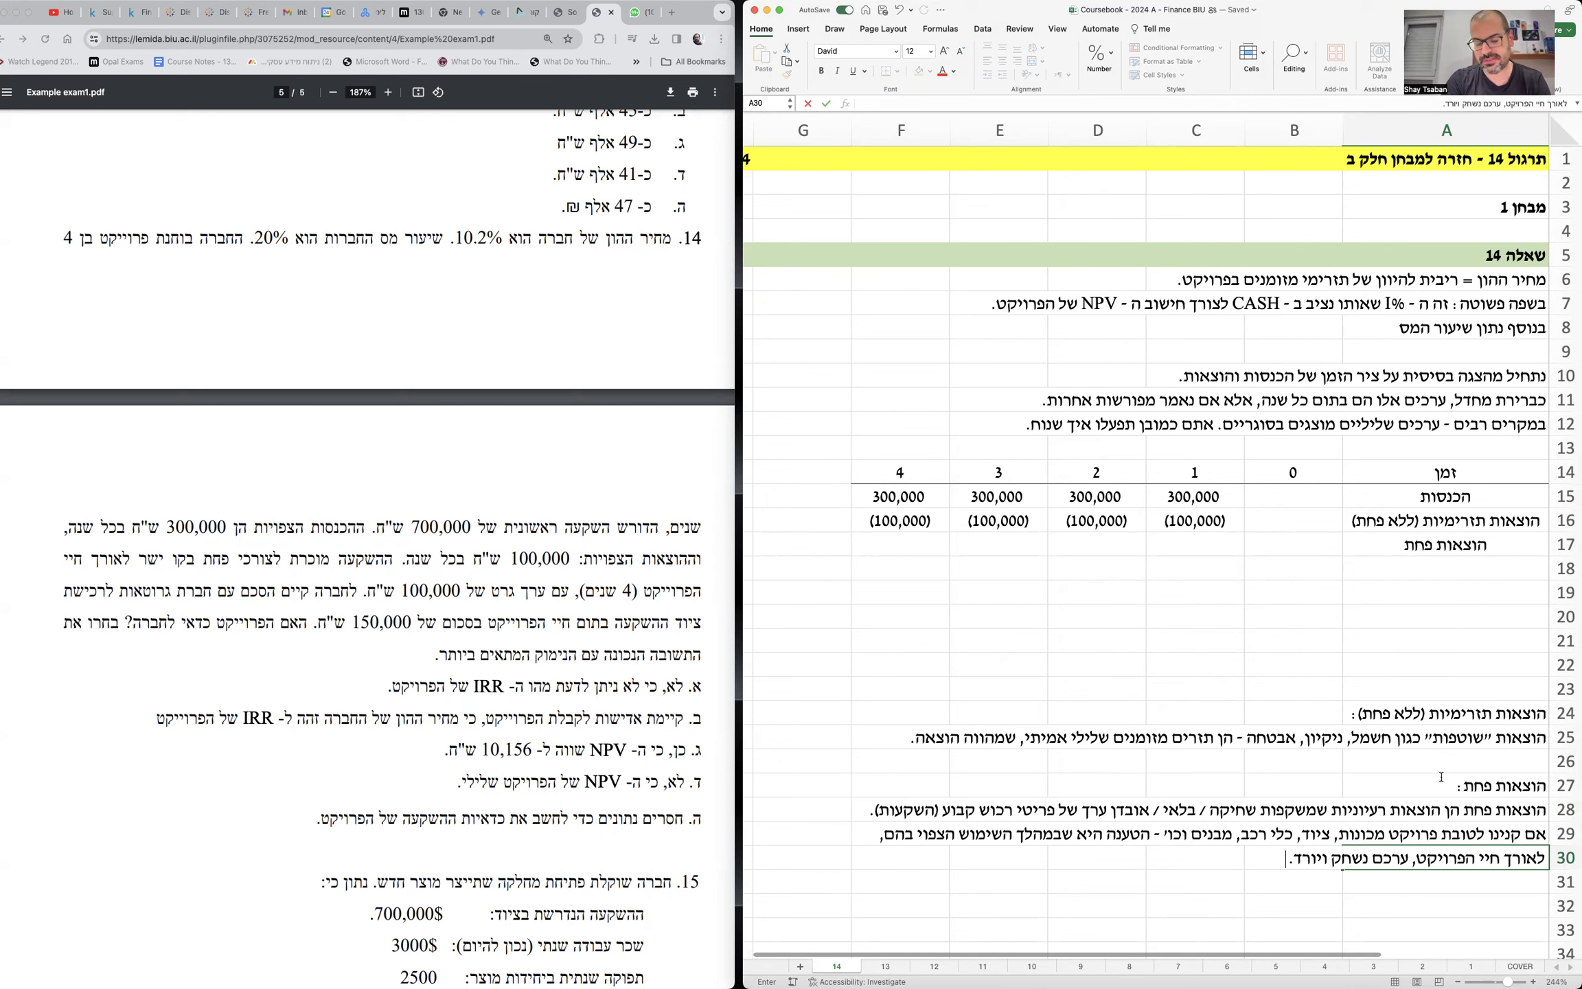
pyautogui.write(' המשמעות: ')
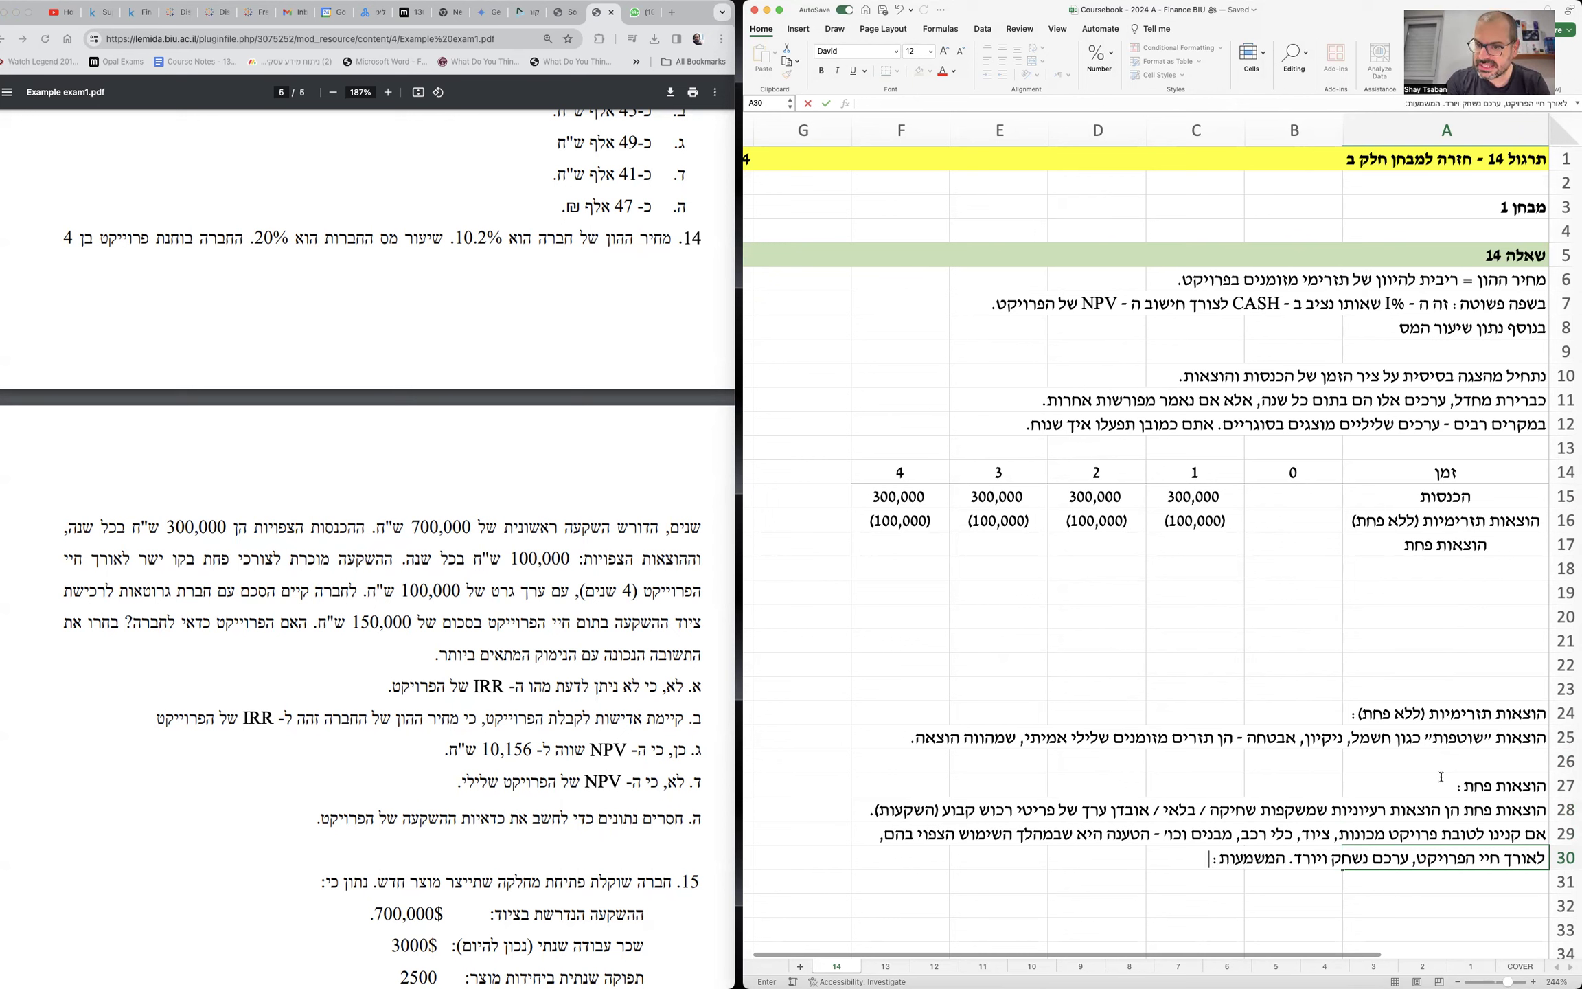
pyautogui.write('נוצרה כאן הוצא')
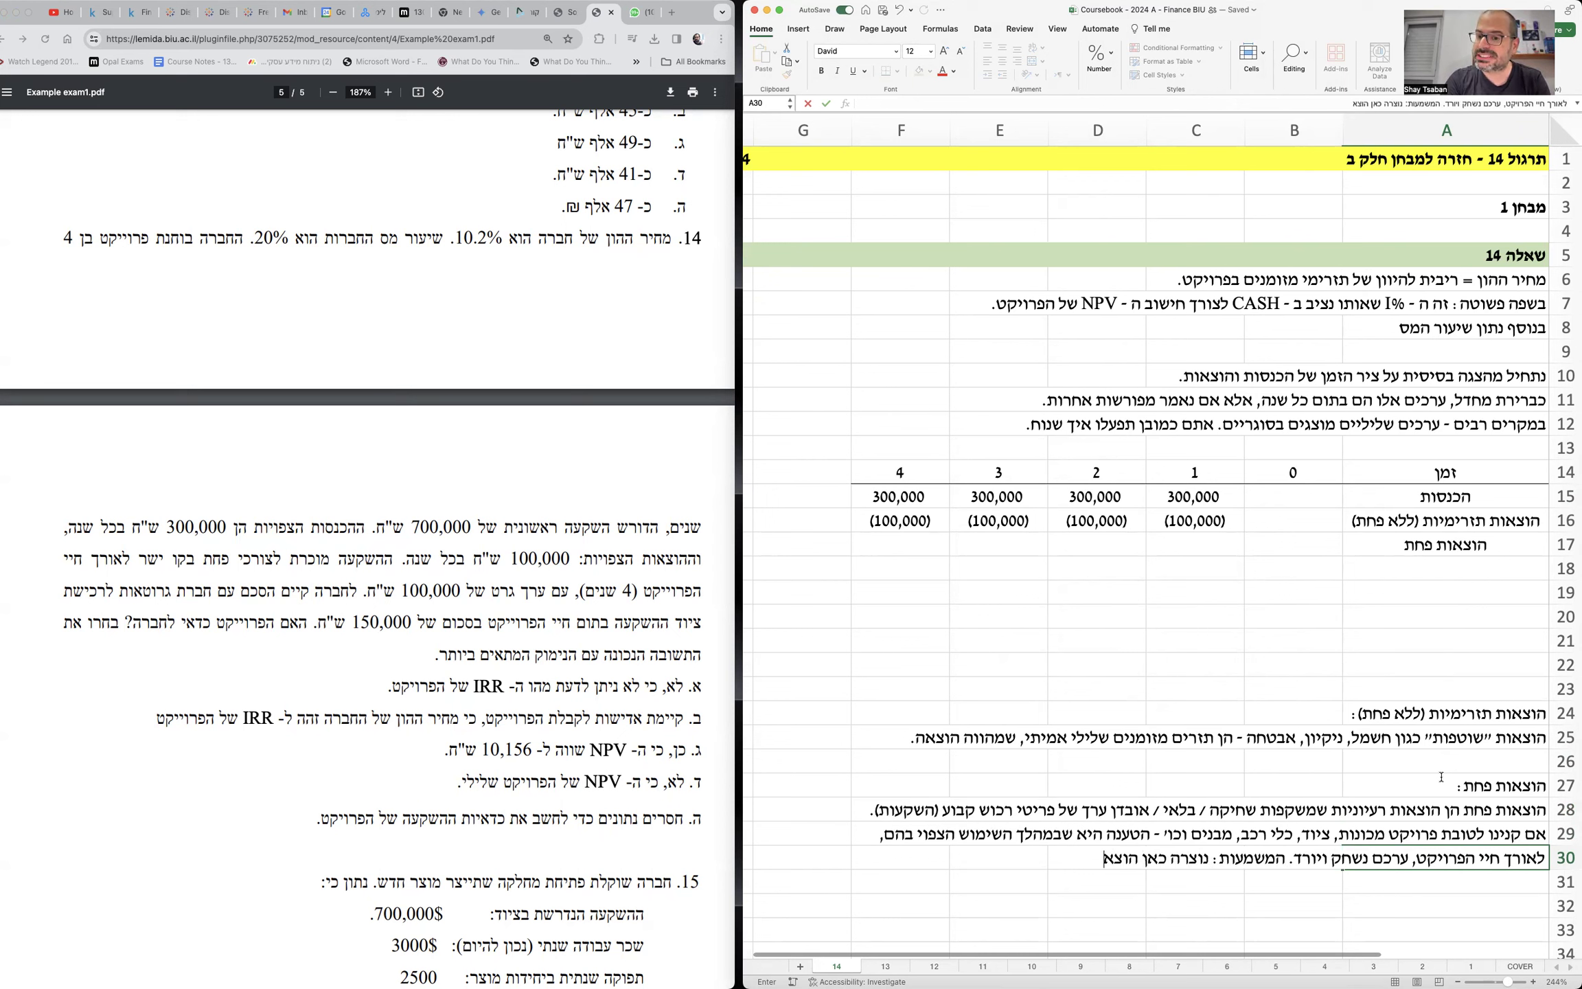
pyautogui.write('ה (אובדן ערך)')
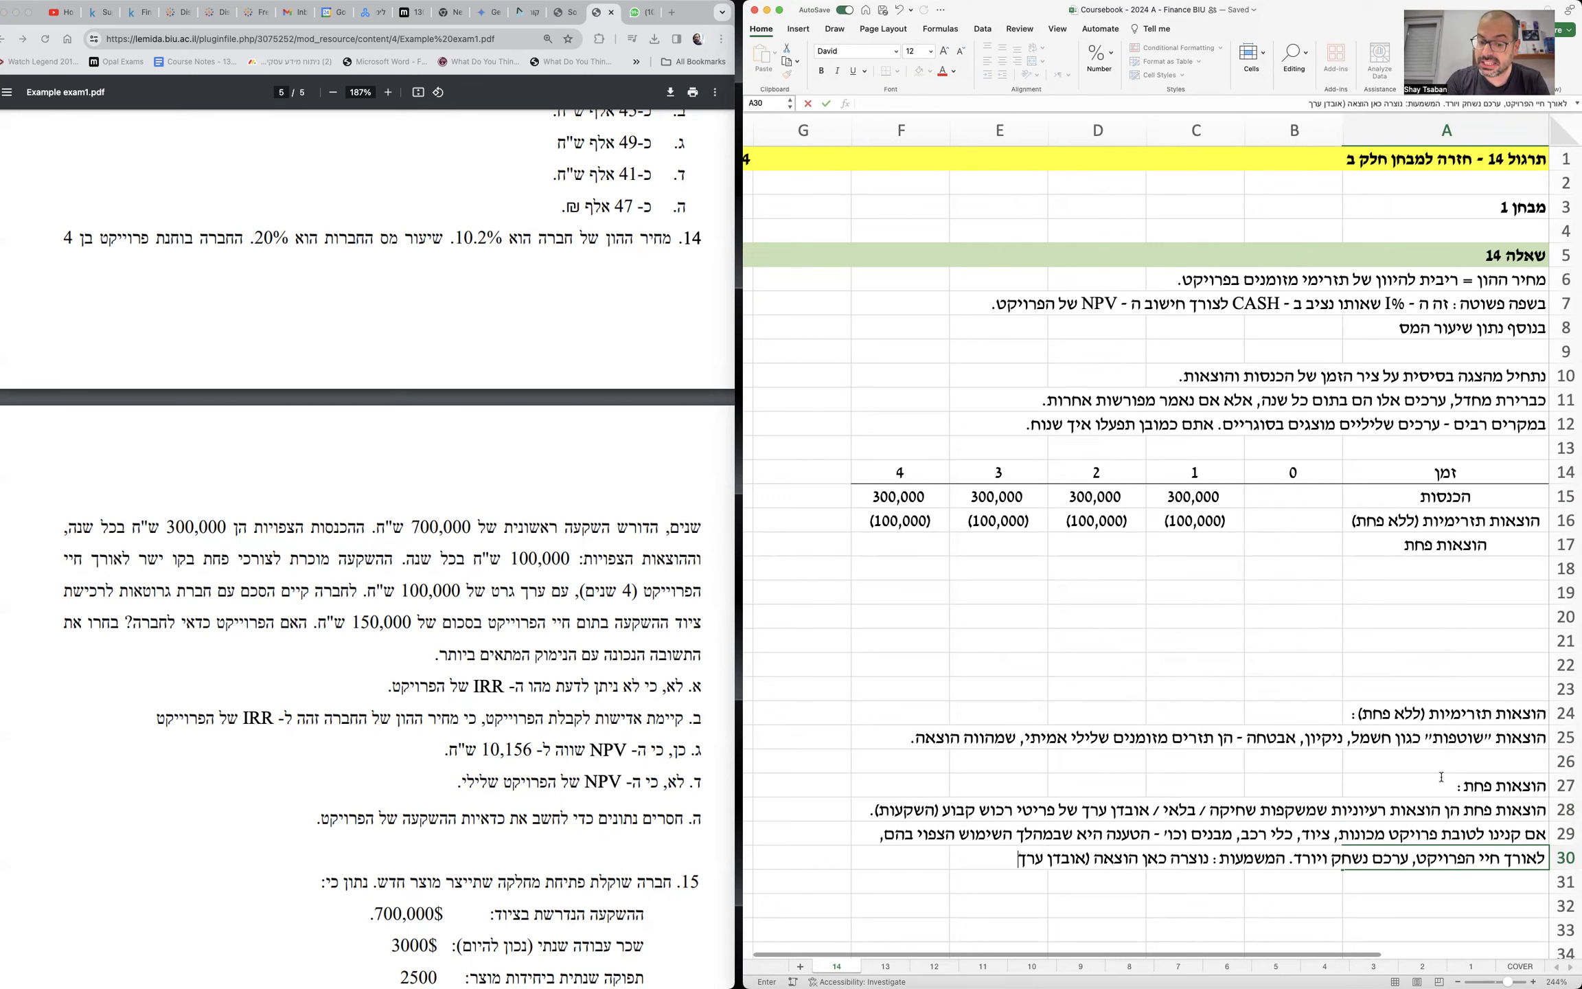
pyautogui.write(' אך היא איננה מלווה')
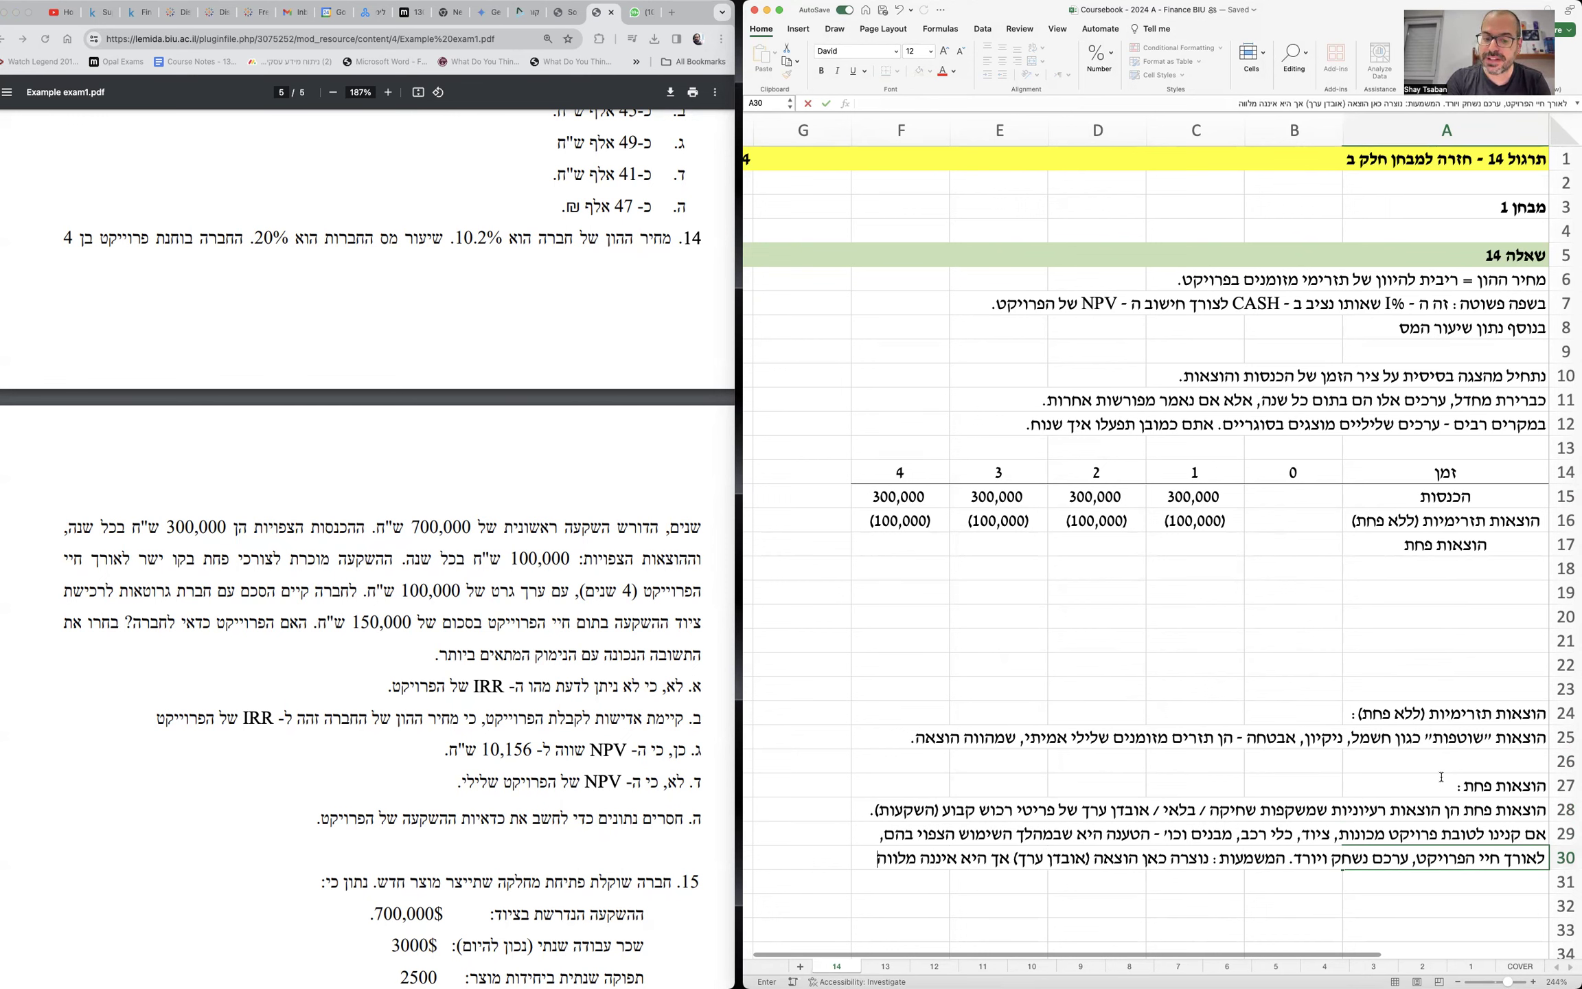
pyautogui.press('Return')
pyautogui.write('ביציאה')
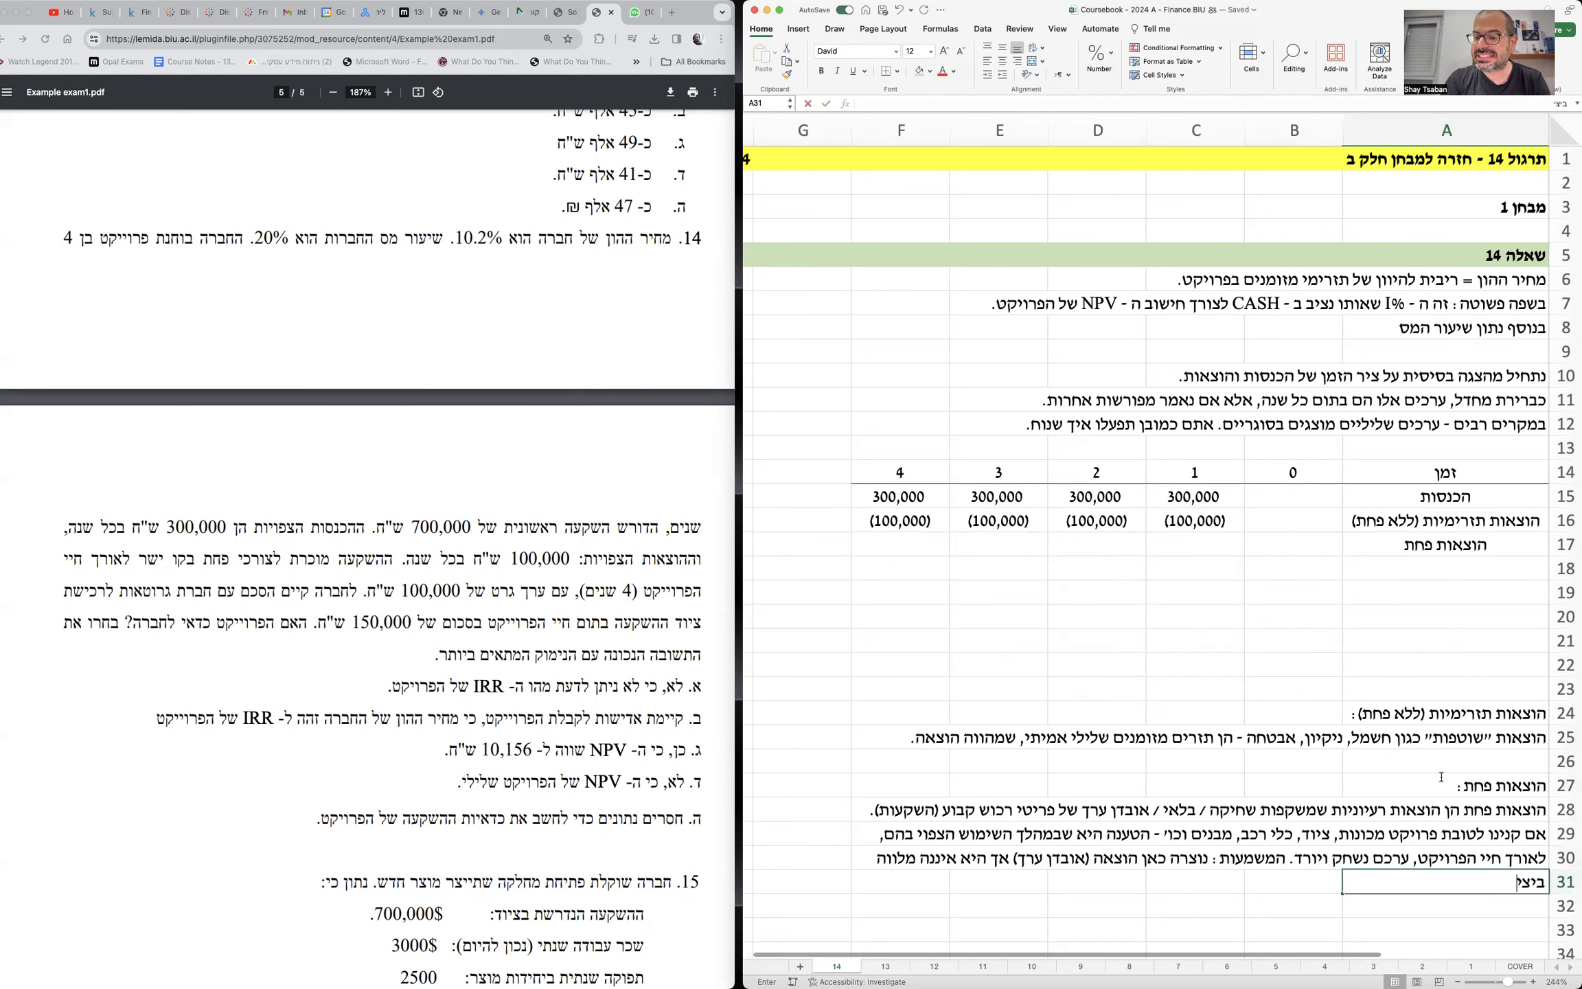
pyautogui.write(' תזרימית.')
pyautogui.press('Return')
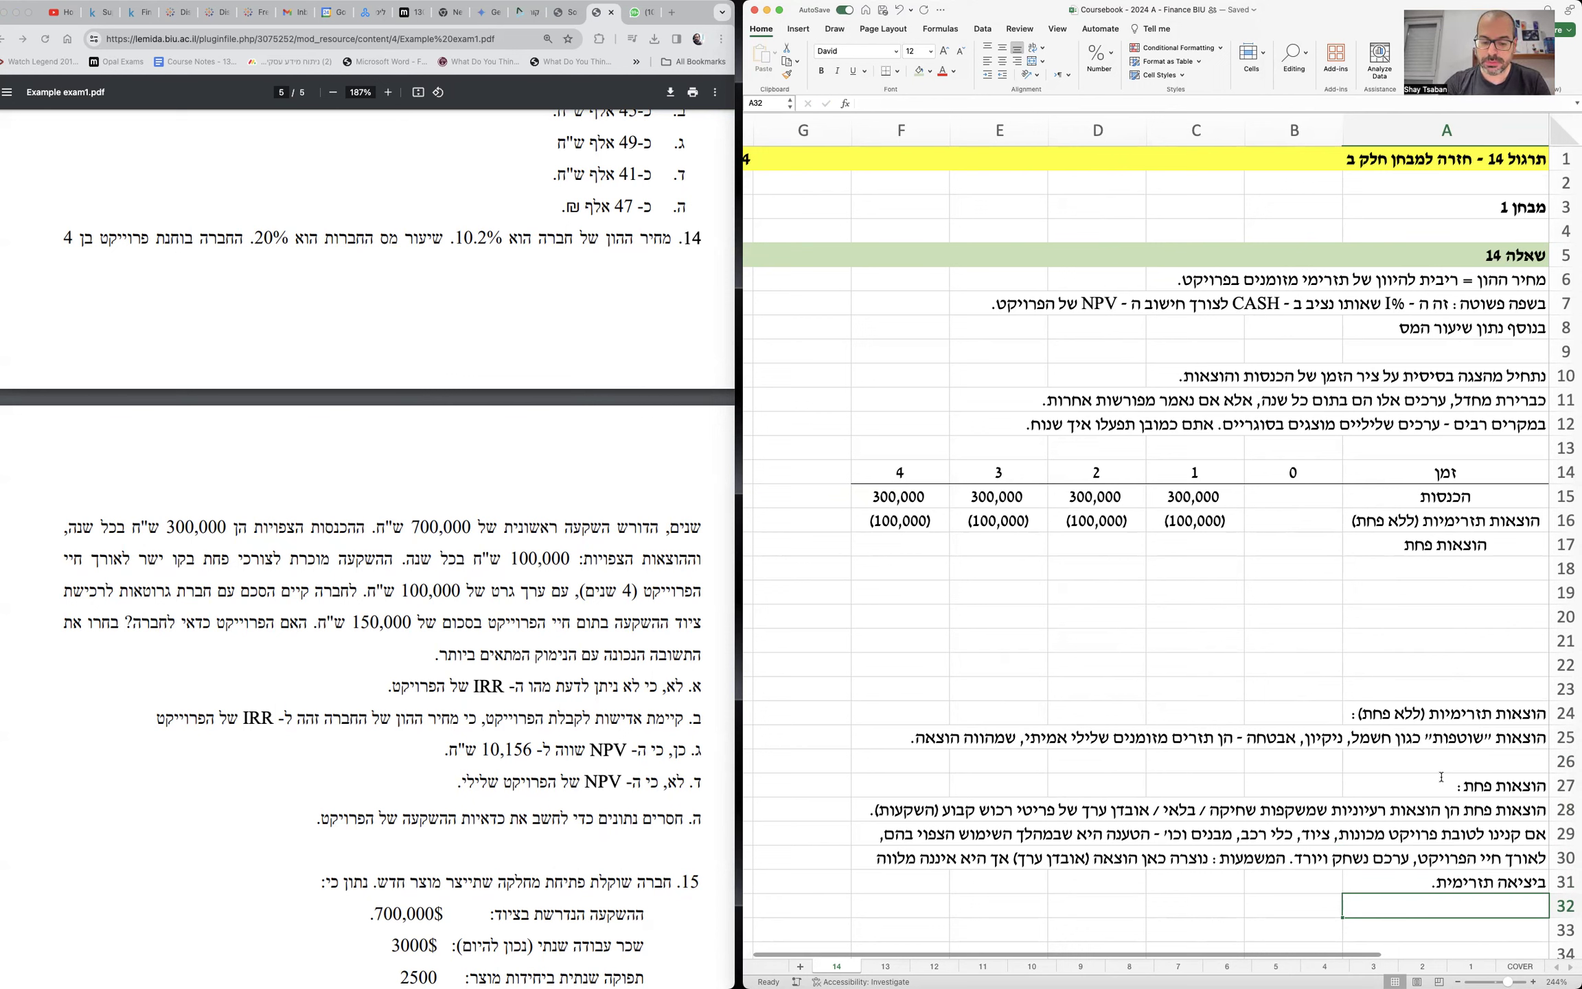
# - Enter in A32 "אנו כוללים אותה בשלב ראשון של החישוב, משום שלמרות שאיננה מייצגת יציאה כספית - היא עדיין"
pyautogui.write('אנו כוללים או')
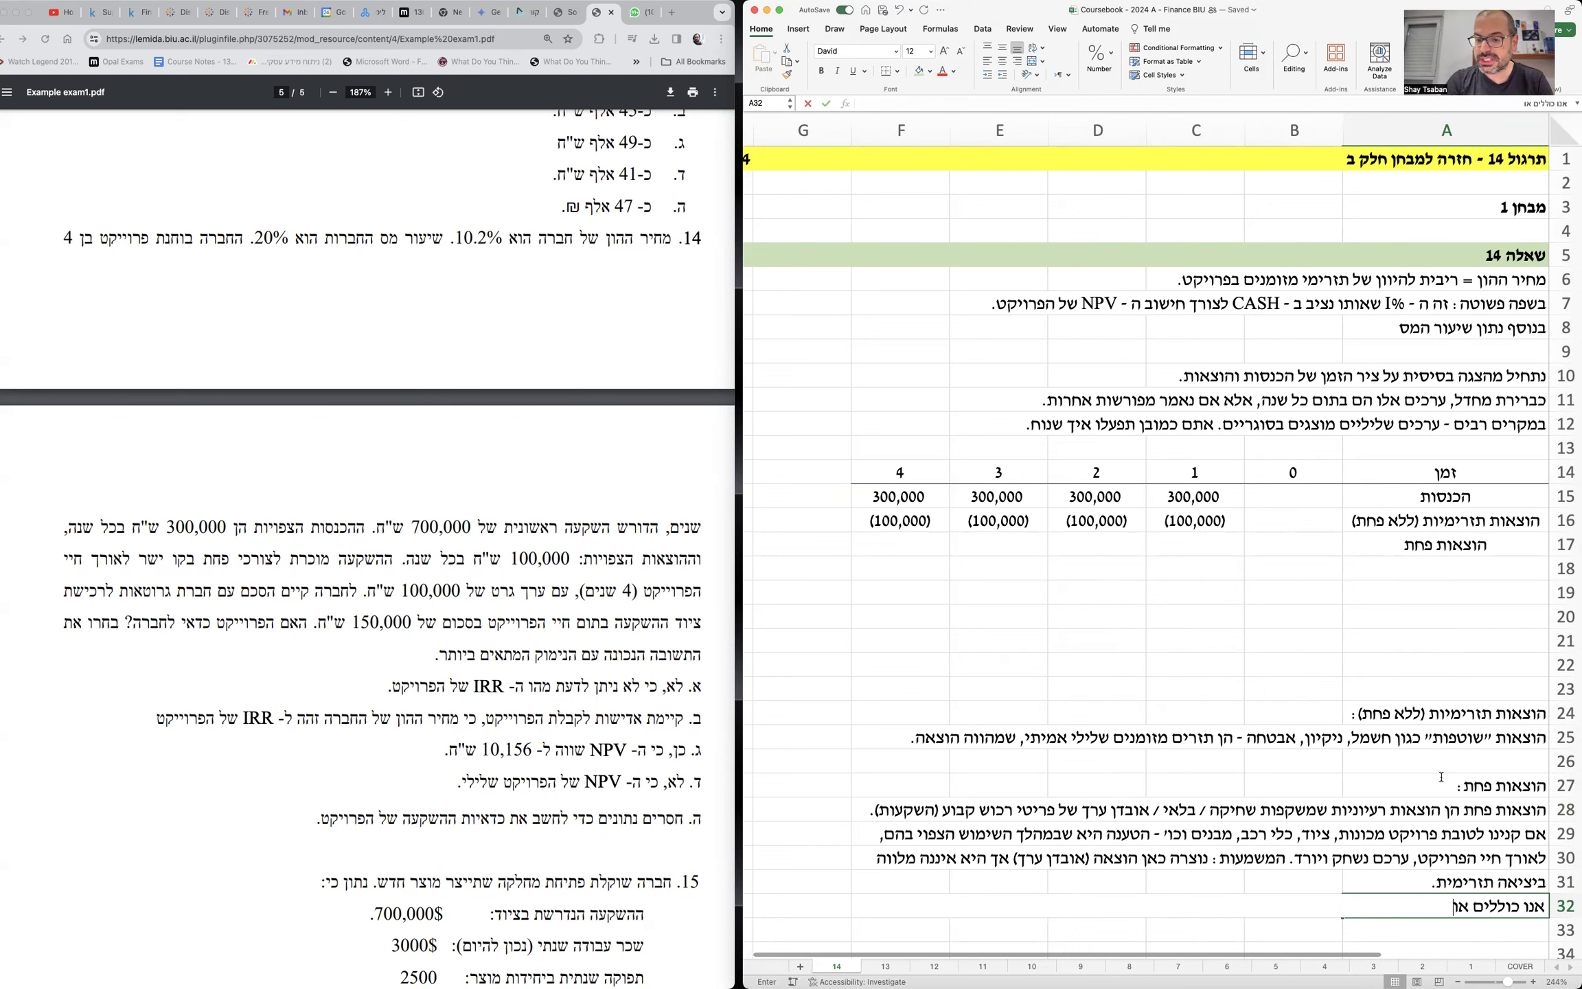
pyautogui.write('תה בש')
pyautogui.write('ר')
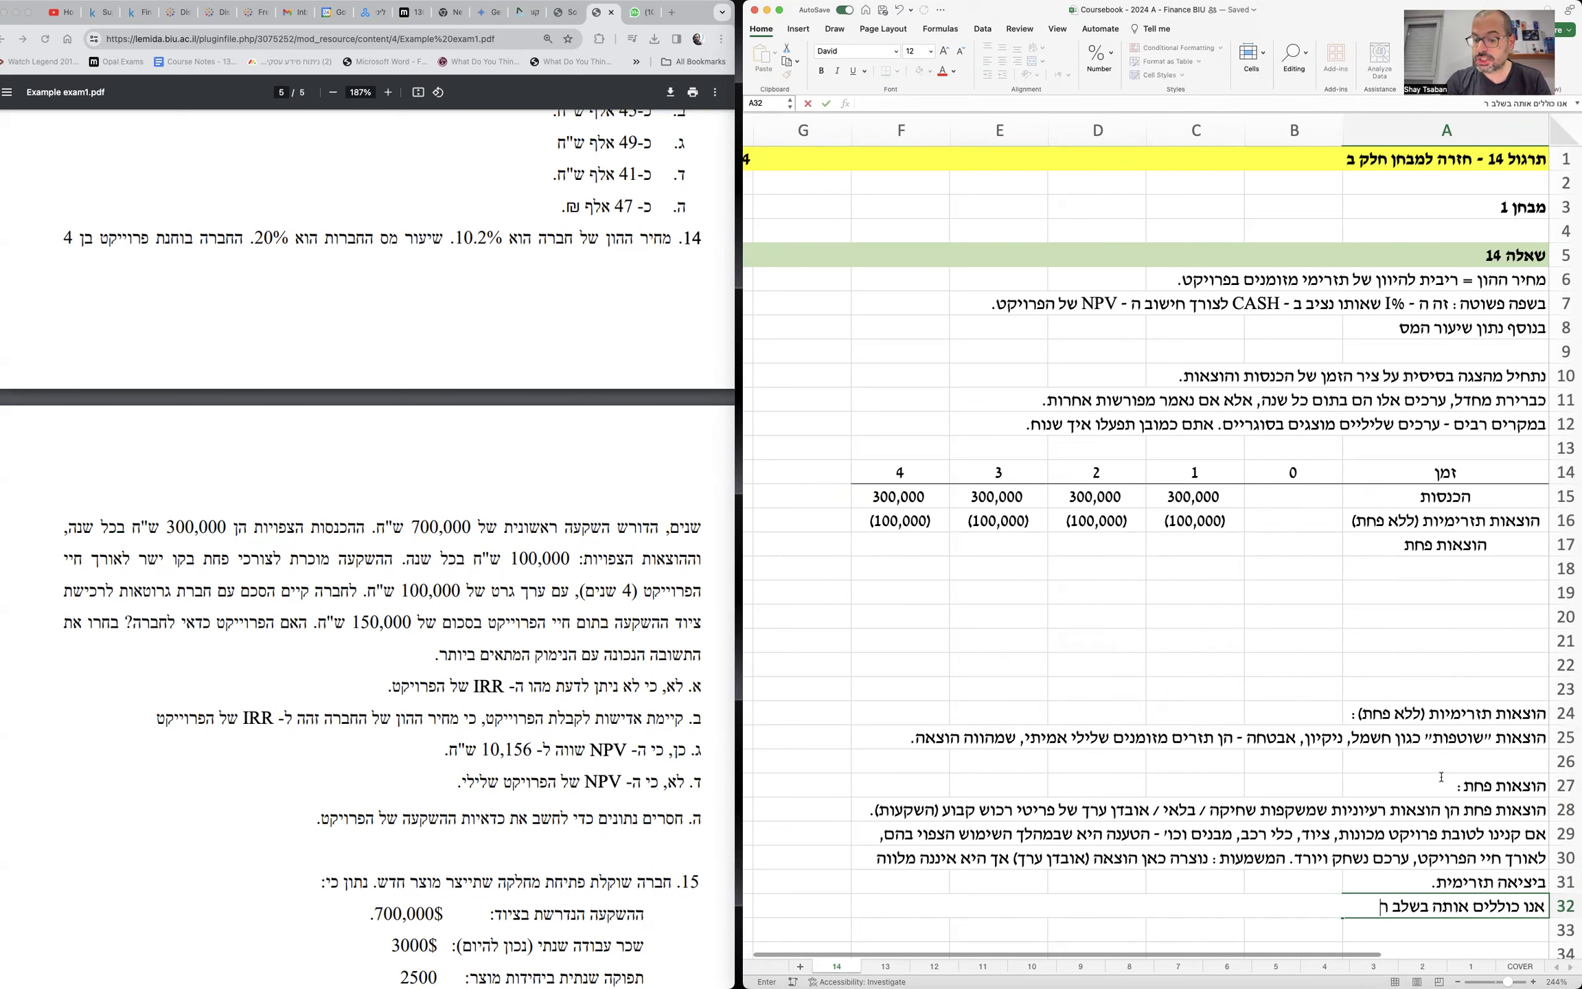
pyautogui.write('אשון של הח')
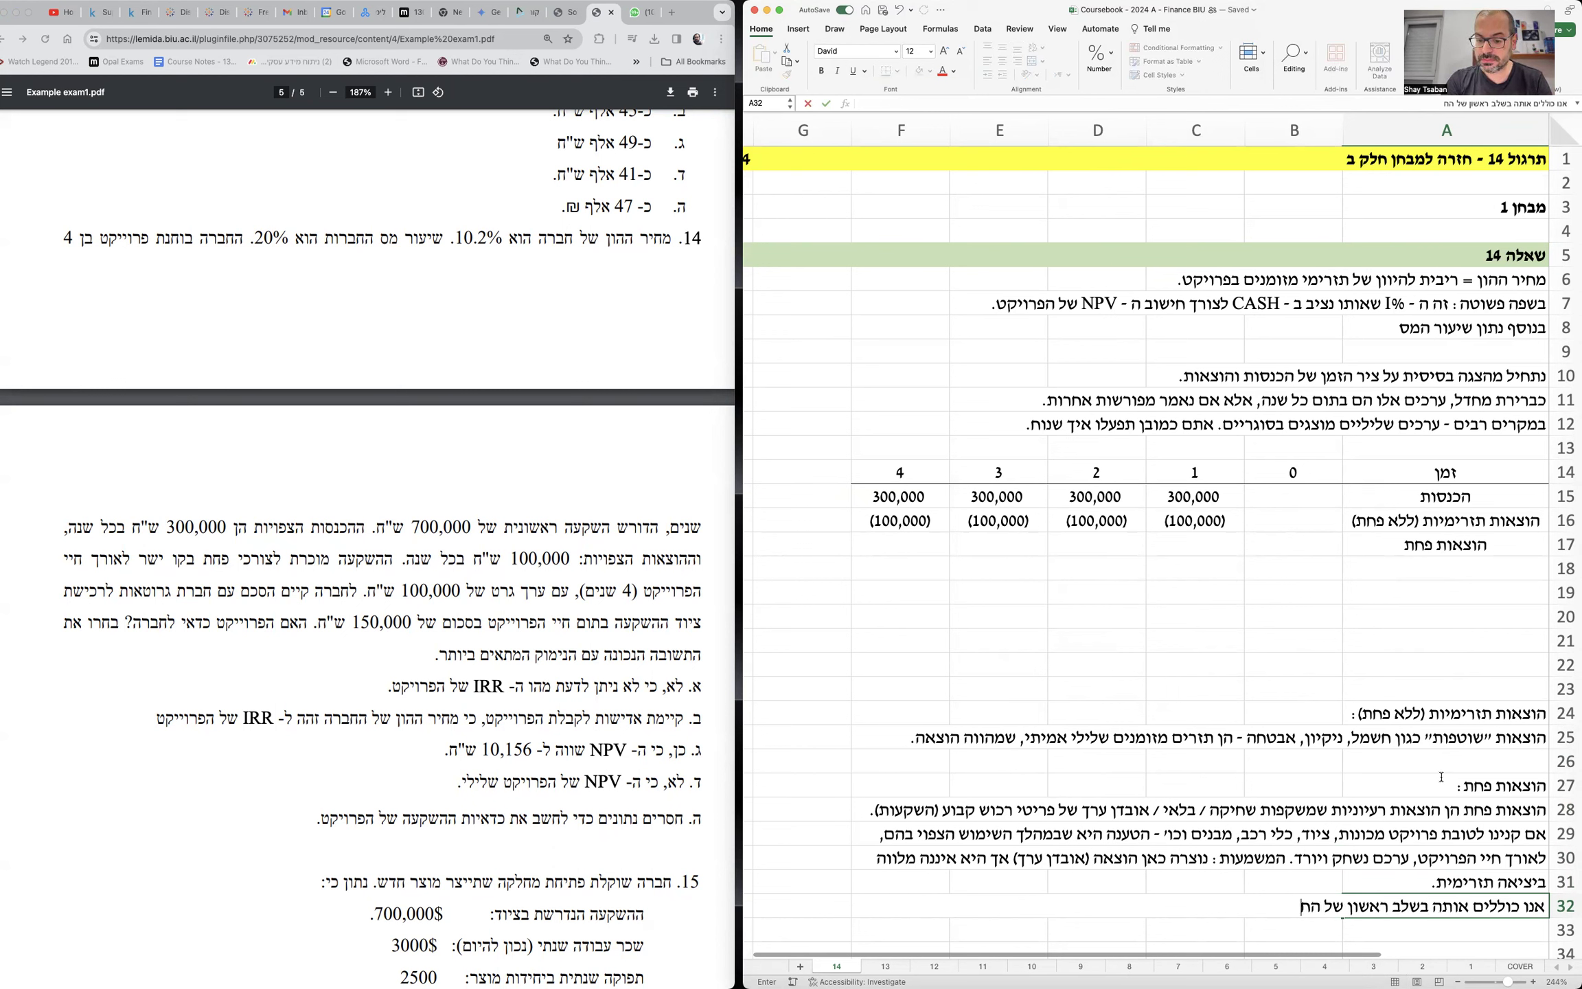
pyautogui.write('ישוב, משום שלמרו')
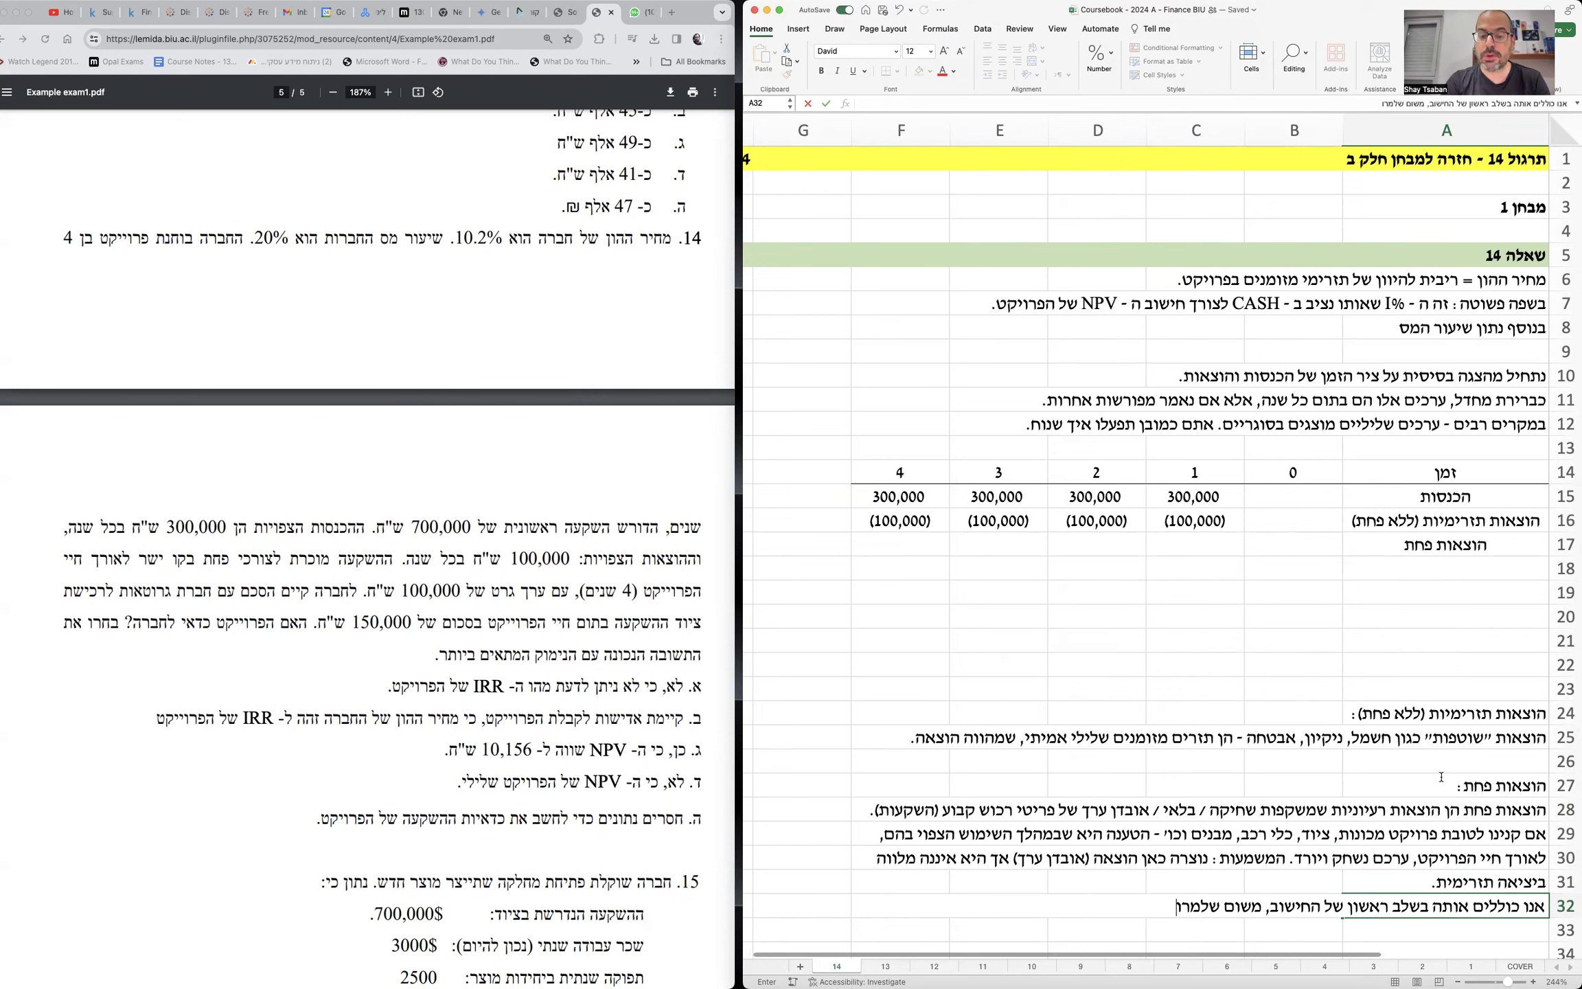
pyautogui.write('ת שאיננה מייצגת יציאה כספית')
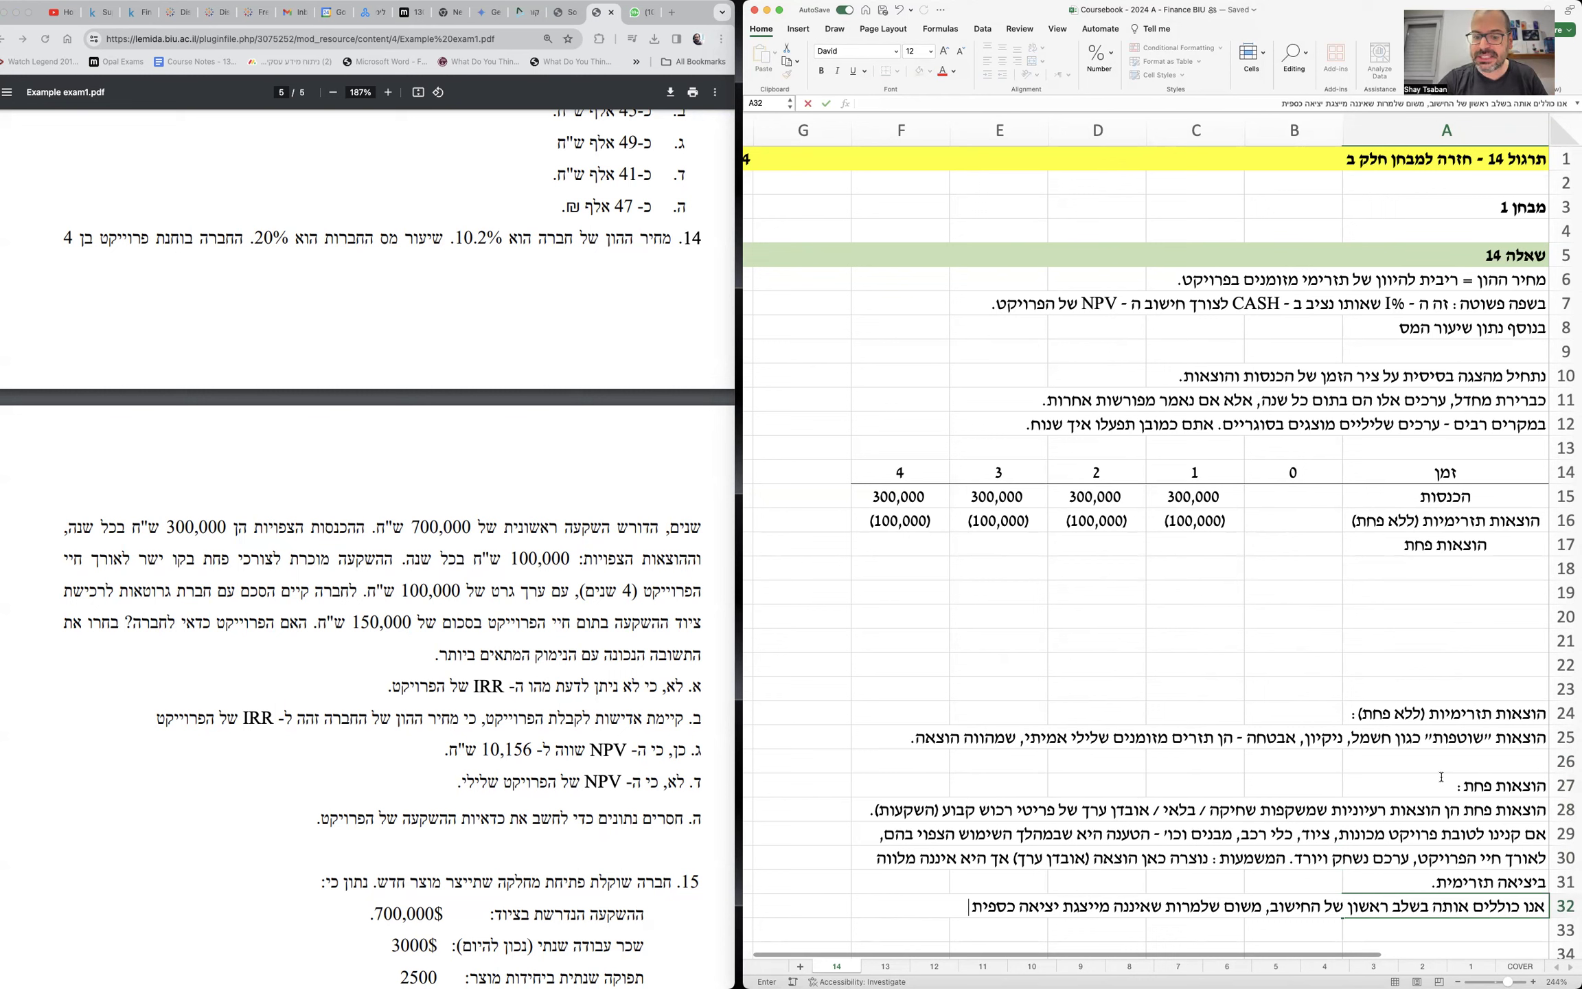
pyautogui.write('- היא עדיין')
pyautogui.press('Return')
# - Complete the explanation in A33 with "משפיעה על הרווח לצורך מס ועל תשלום המס."
pyautogui.write('משפיעה על הרוו')
pyautogui.press('BackSpace')
pyautogui.press('BackSpace')
pyautogui.press('BackSpace')
pyautogui.write('רווח לצ')
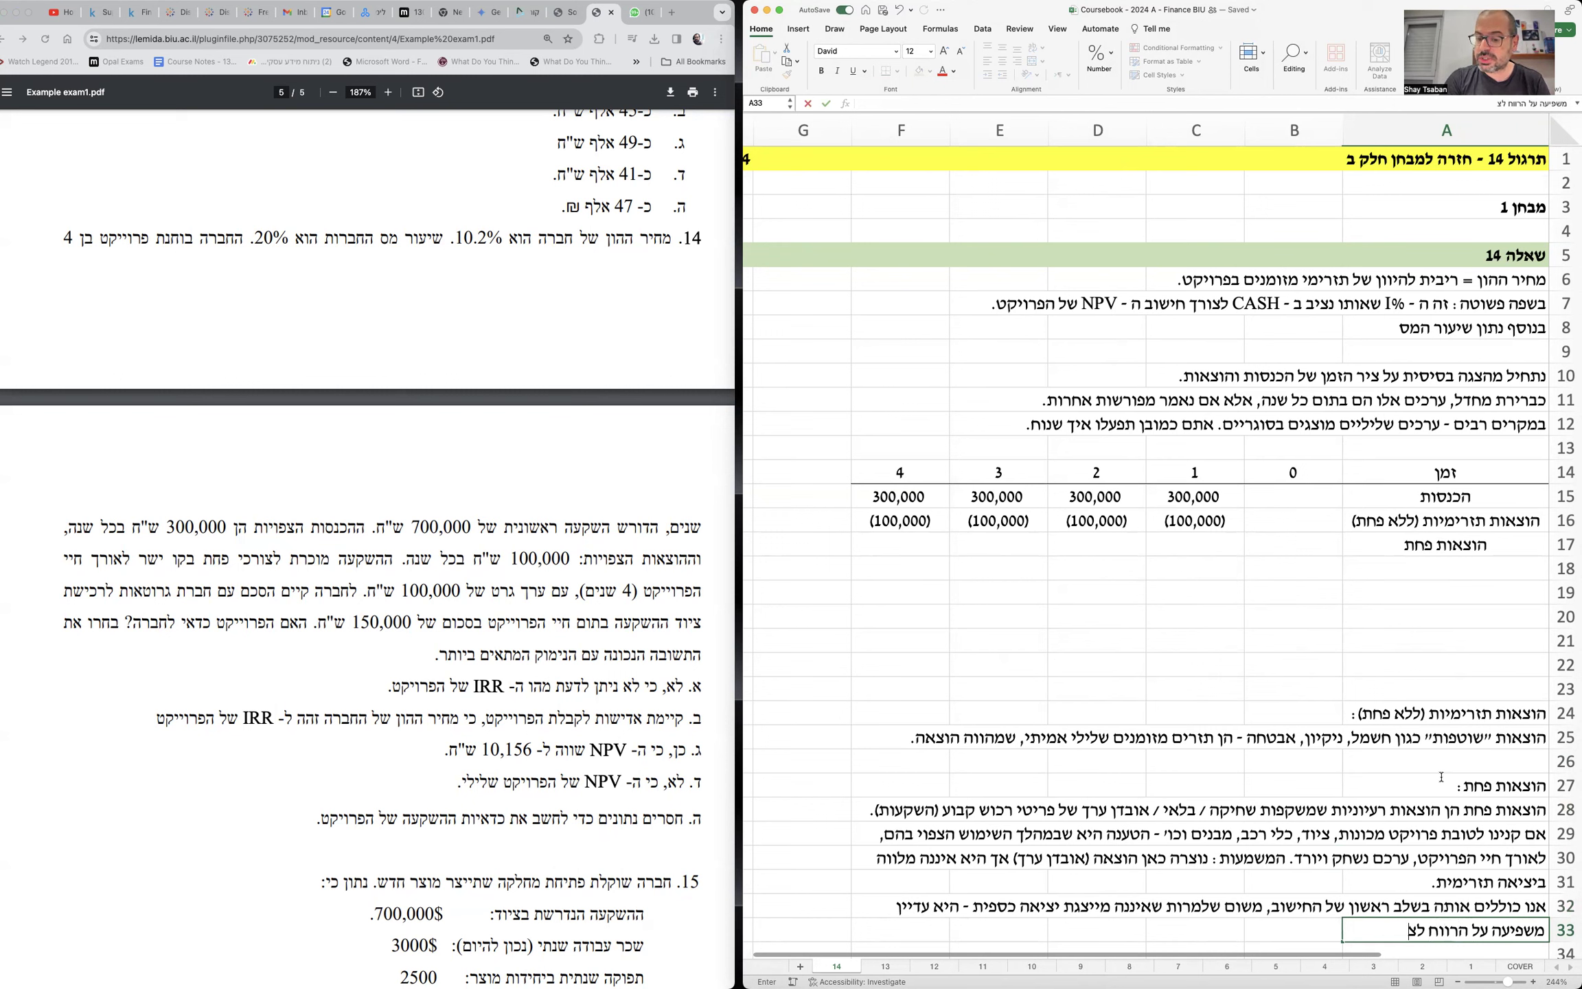
pyautogui.write('ורך מס ועל תשלום המס.')
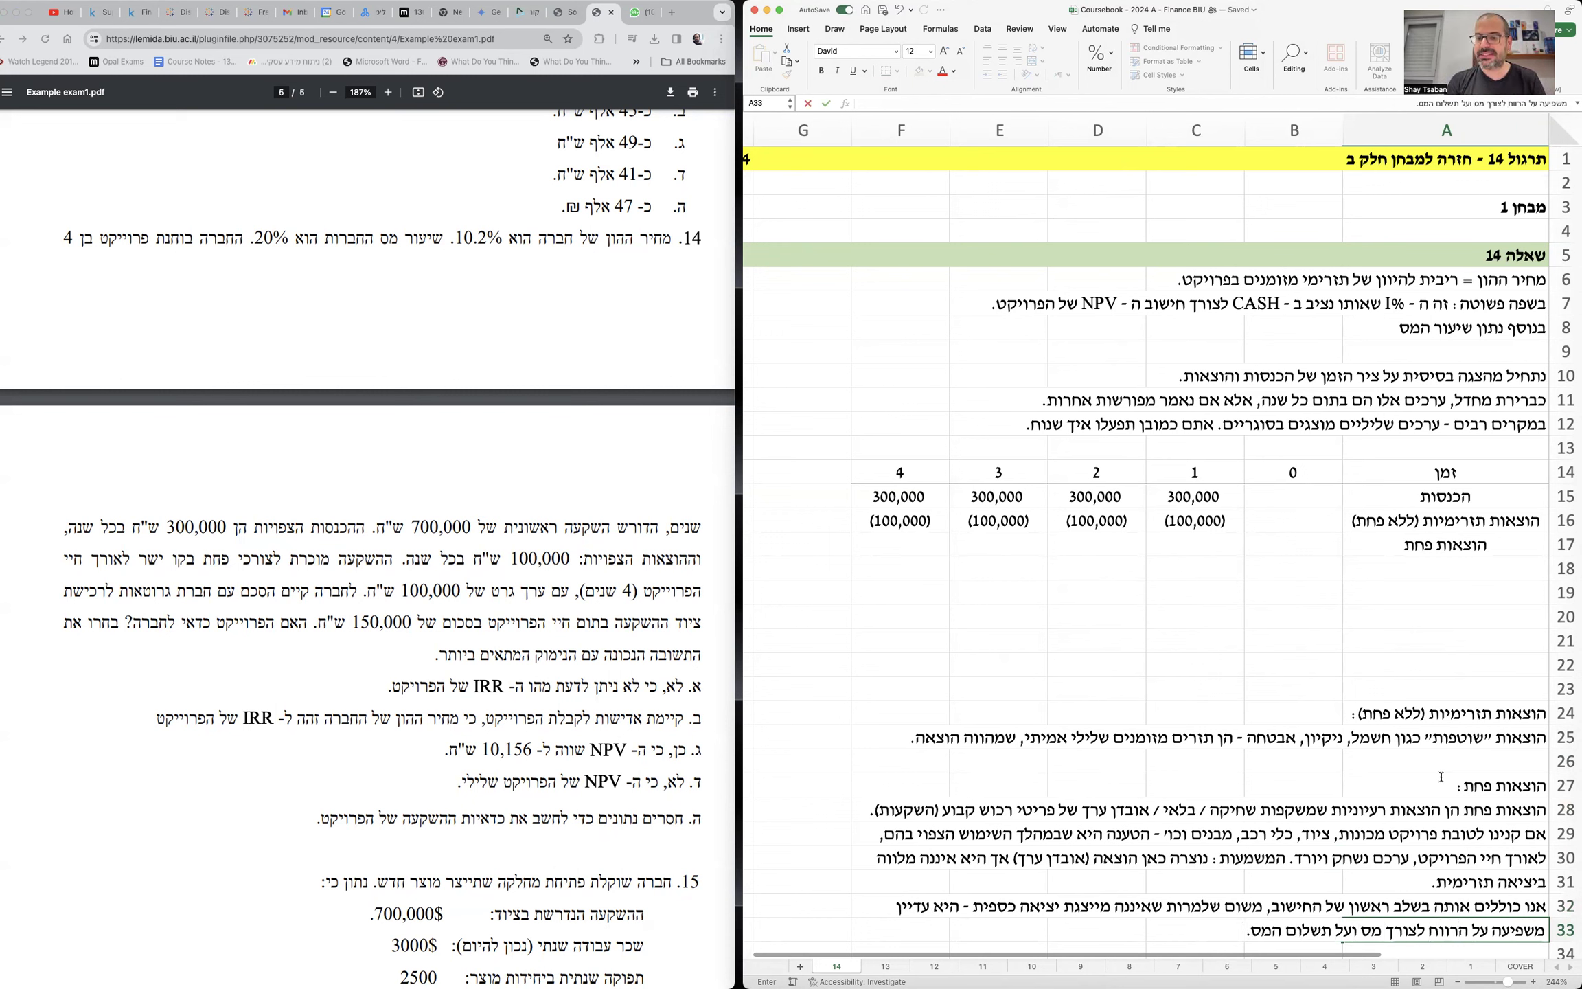
pyautogui.click(1441, 606)
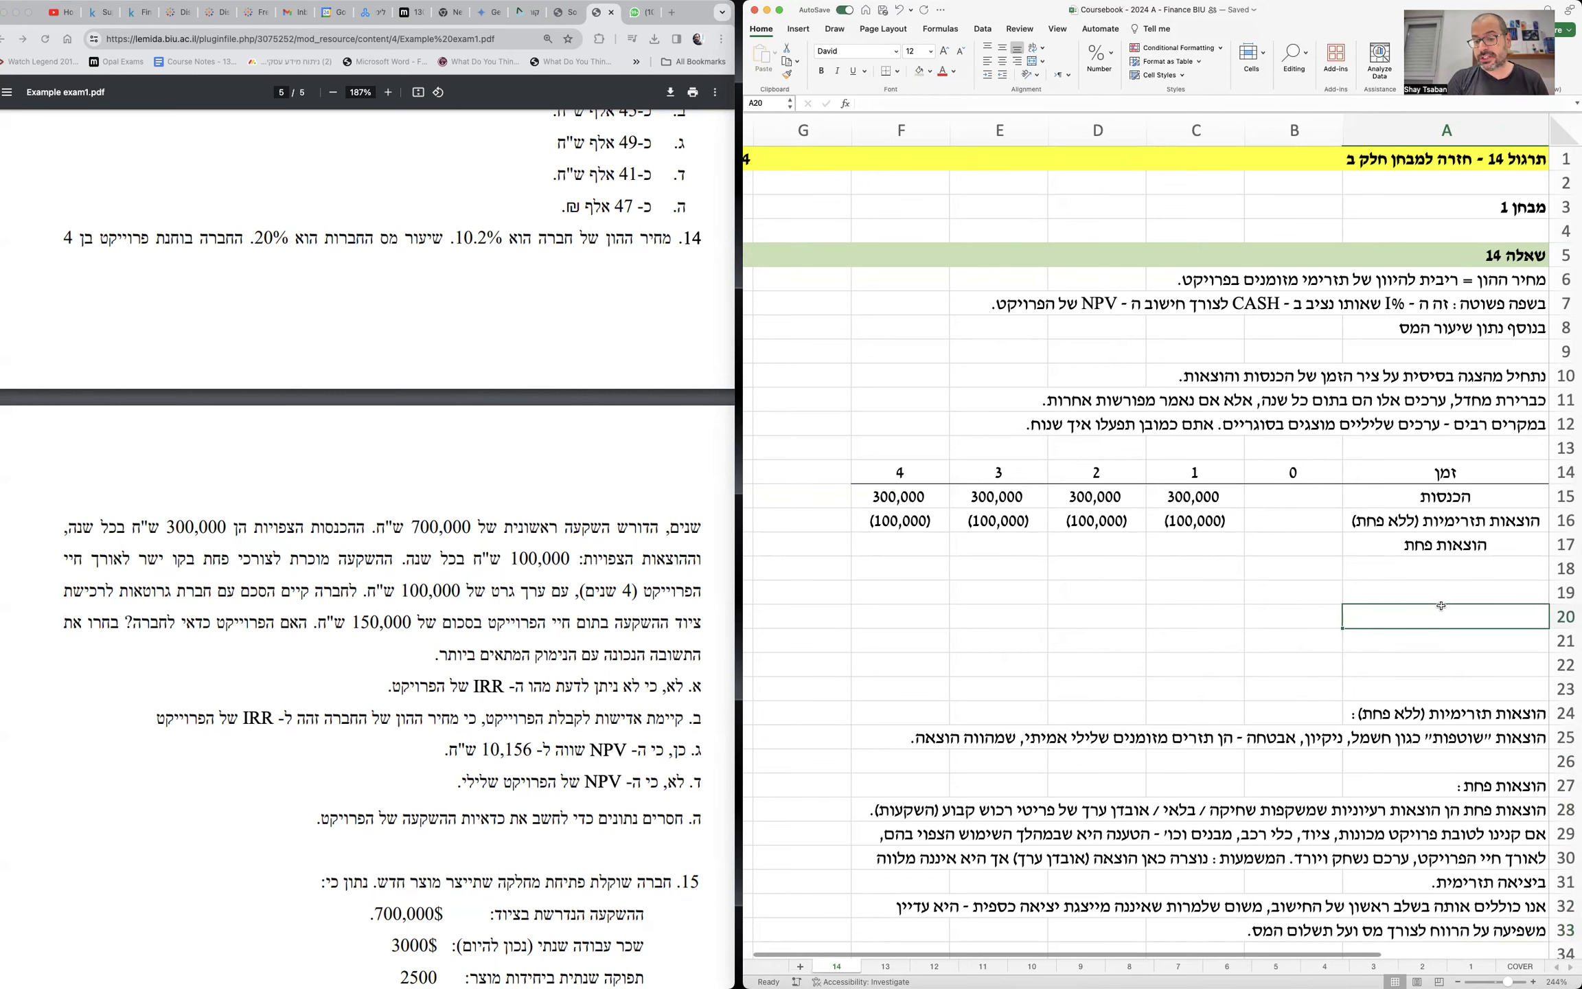
# - Enter in A35 "איך מחשבים את הוצאות הפחת - ברמה הטכנית? מתבססים על ההפרש בין העלות (סכום ההשקעה)"
pyautogui.scroll(-3, 1442, 605)
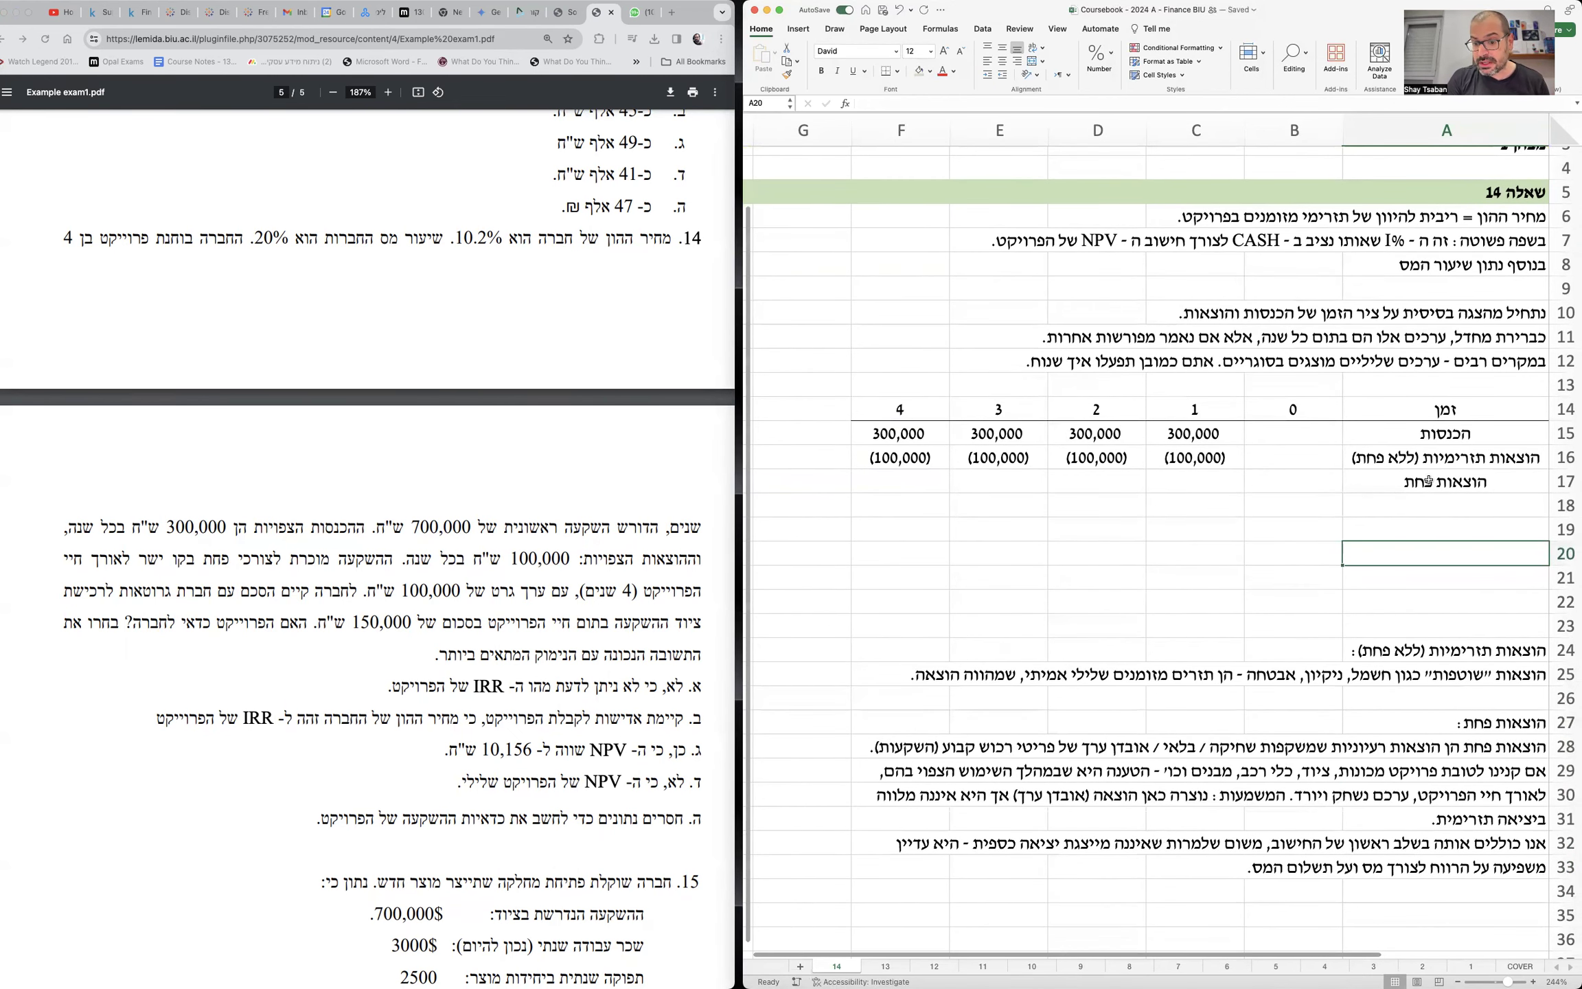
pyautogui.click(1222, 475)
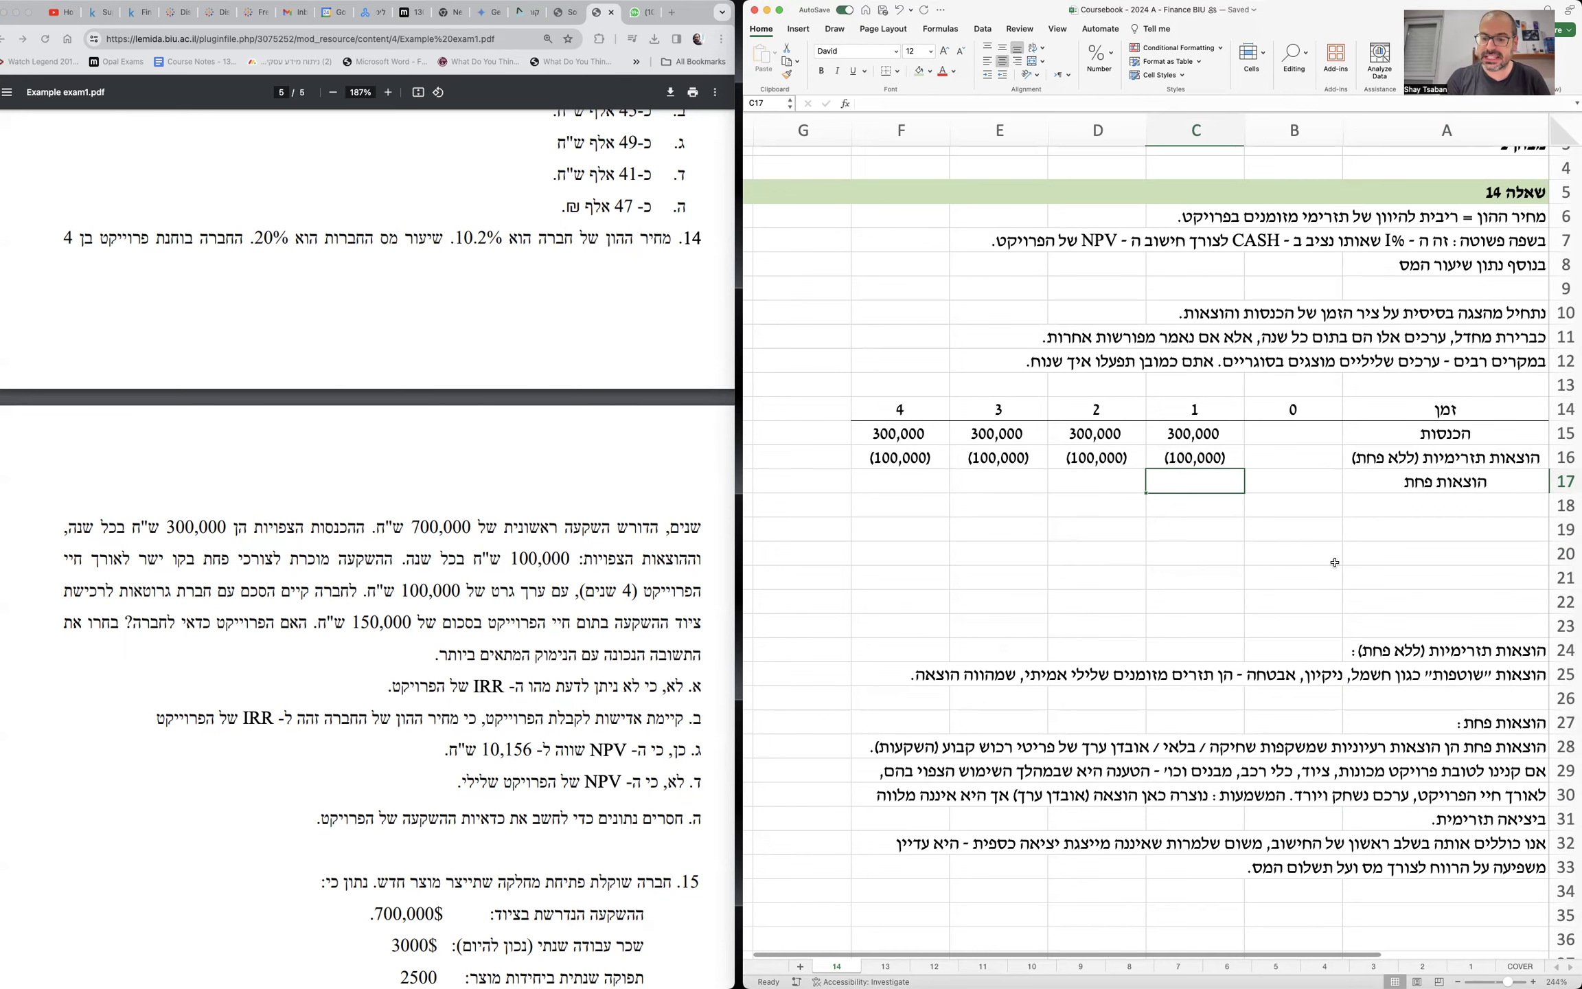
pyautogui.scroll(-4, 1335, 562)
pyautogui.click(1428, 807)
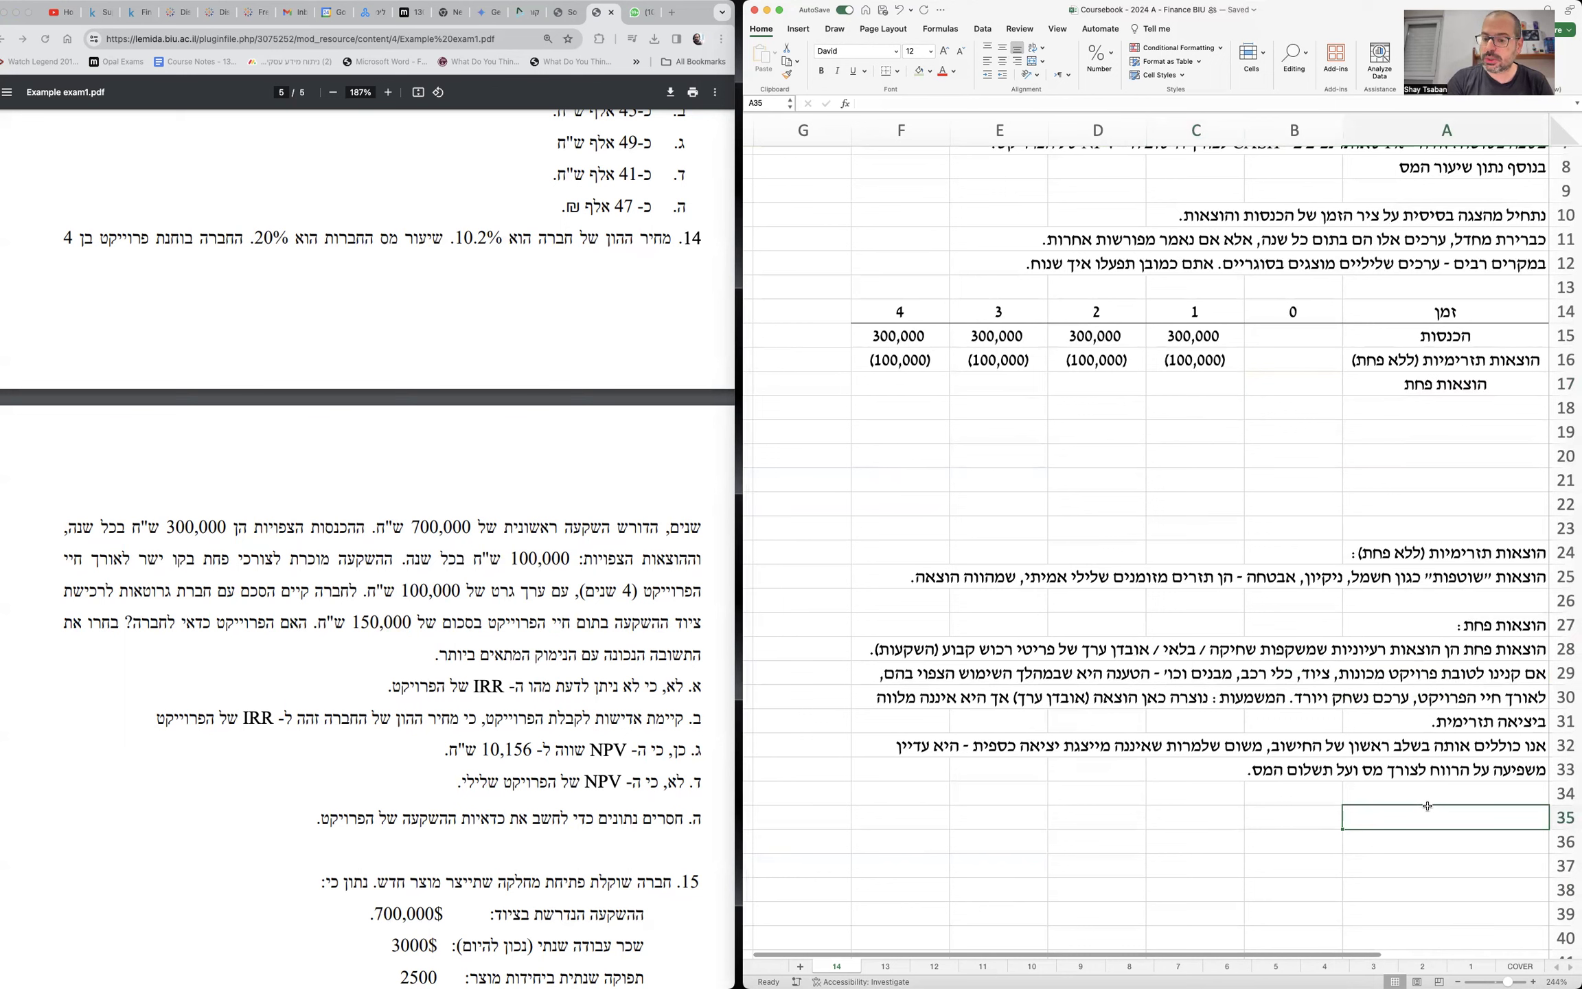
pyautogui.write('איך מחשבים ')
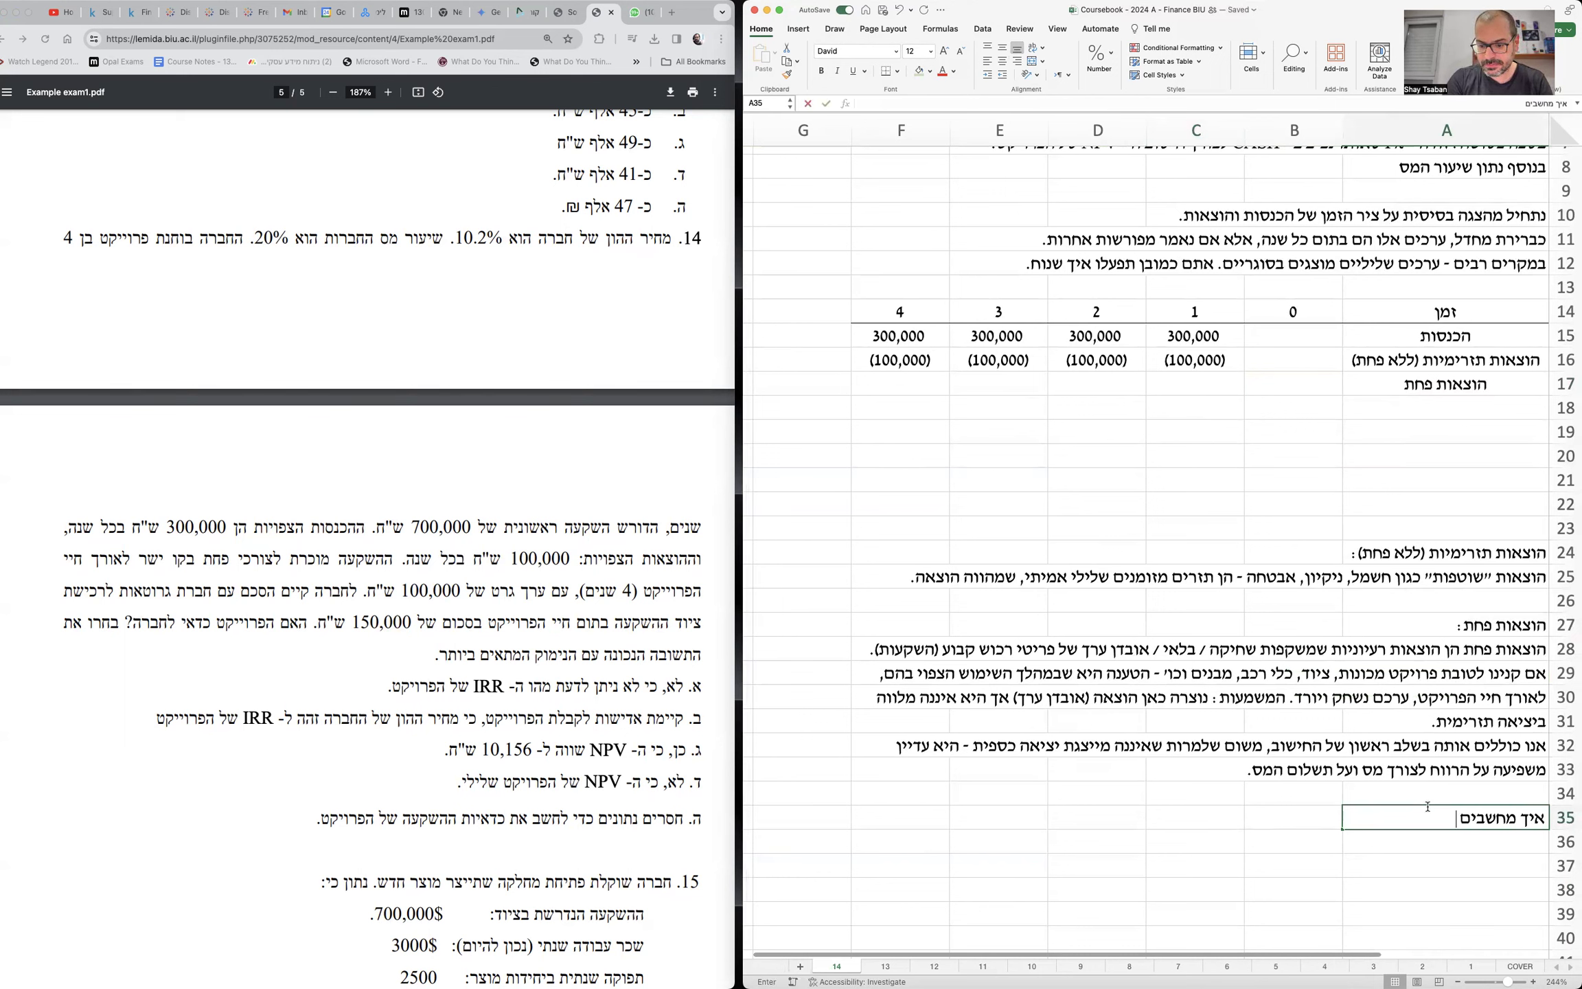
pyautogui.write('את הוצאות הפחת - ברמה')
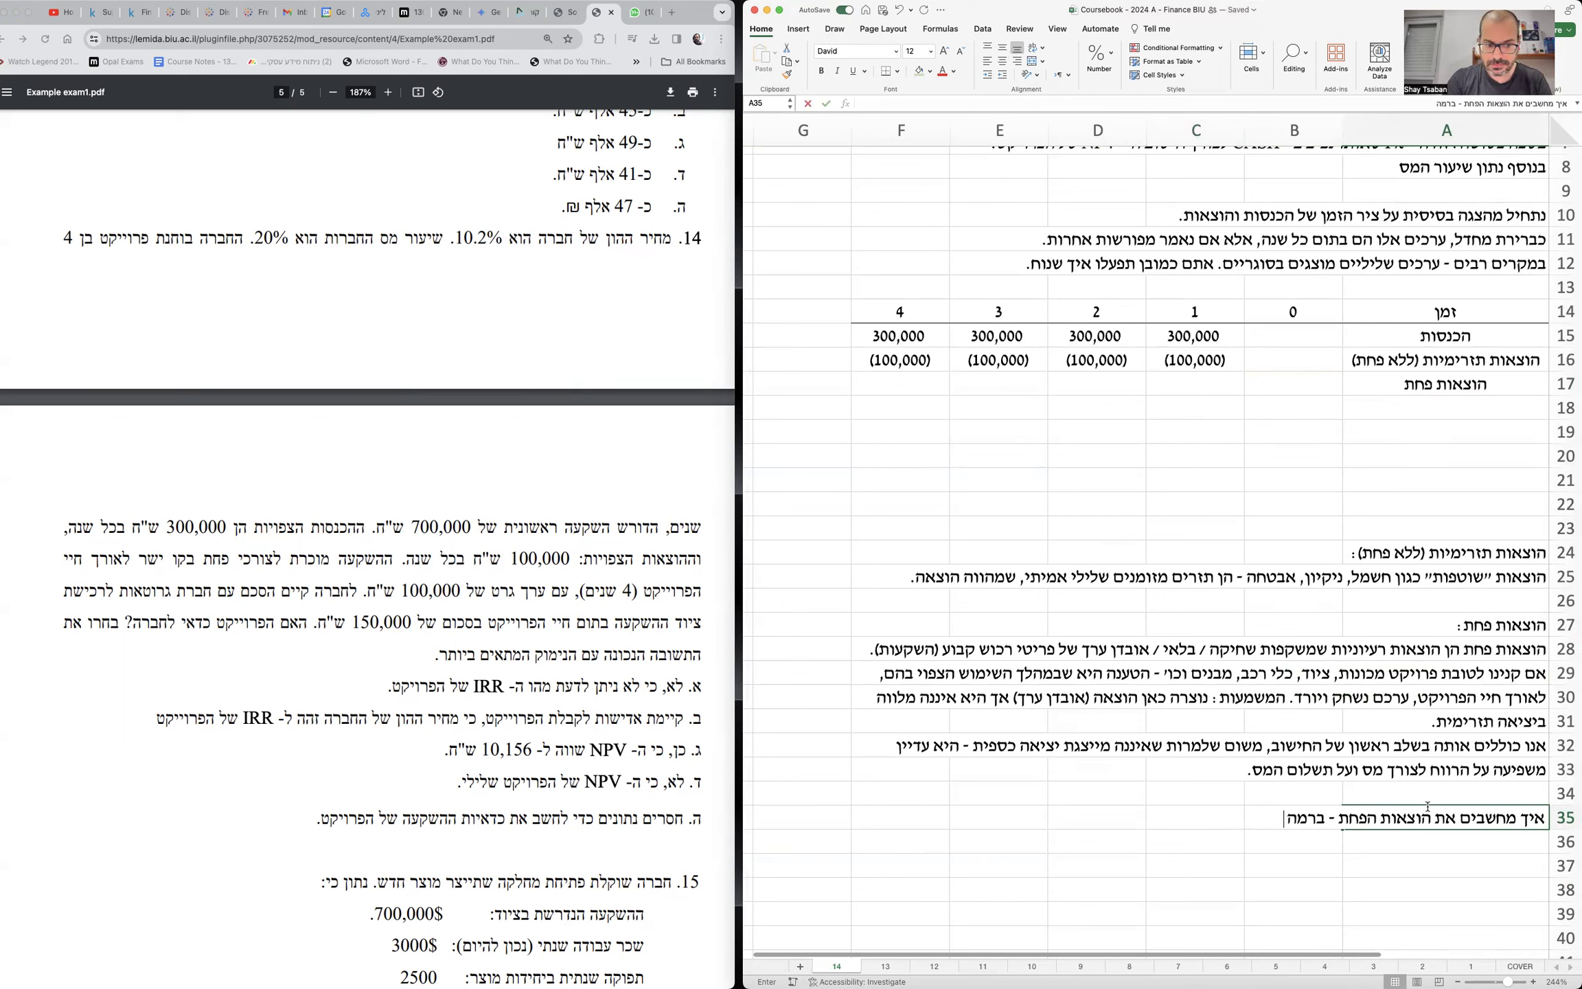
pyautogui.write(' הטכנית?')
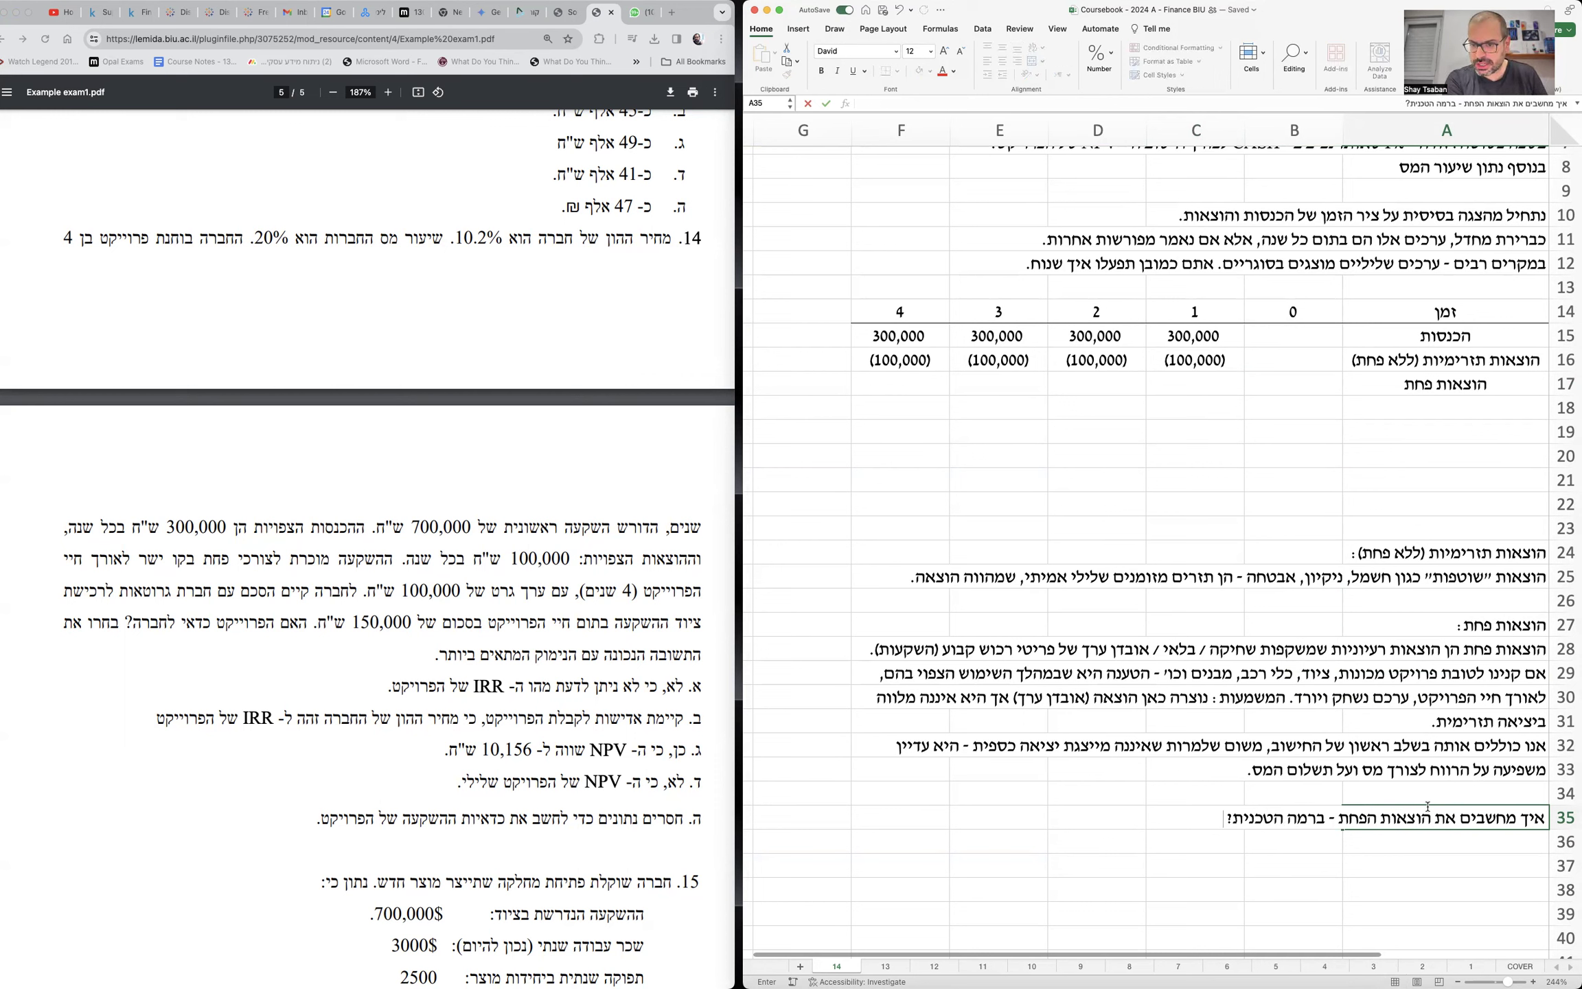
pyautogui.write(' מתב')
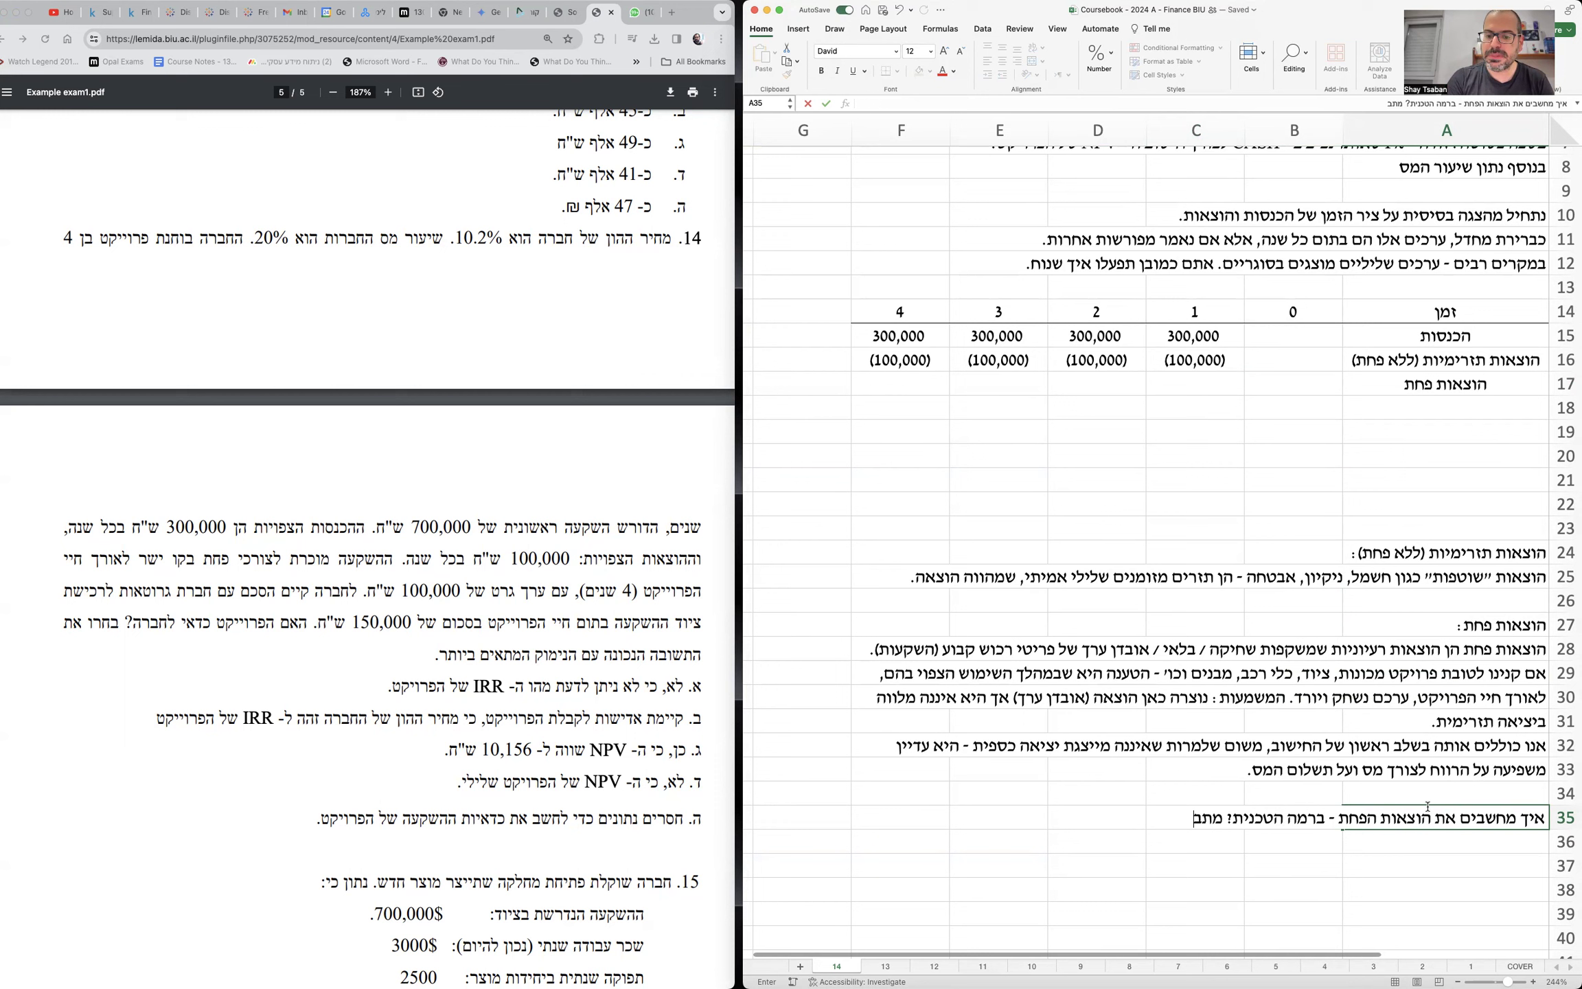
pyautogui.write('ססים על ההפרש בין העלות')
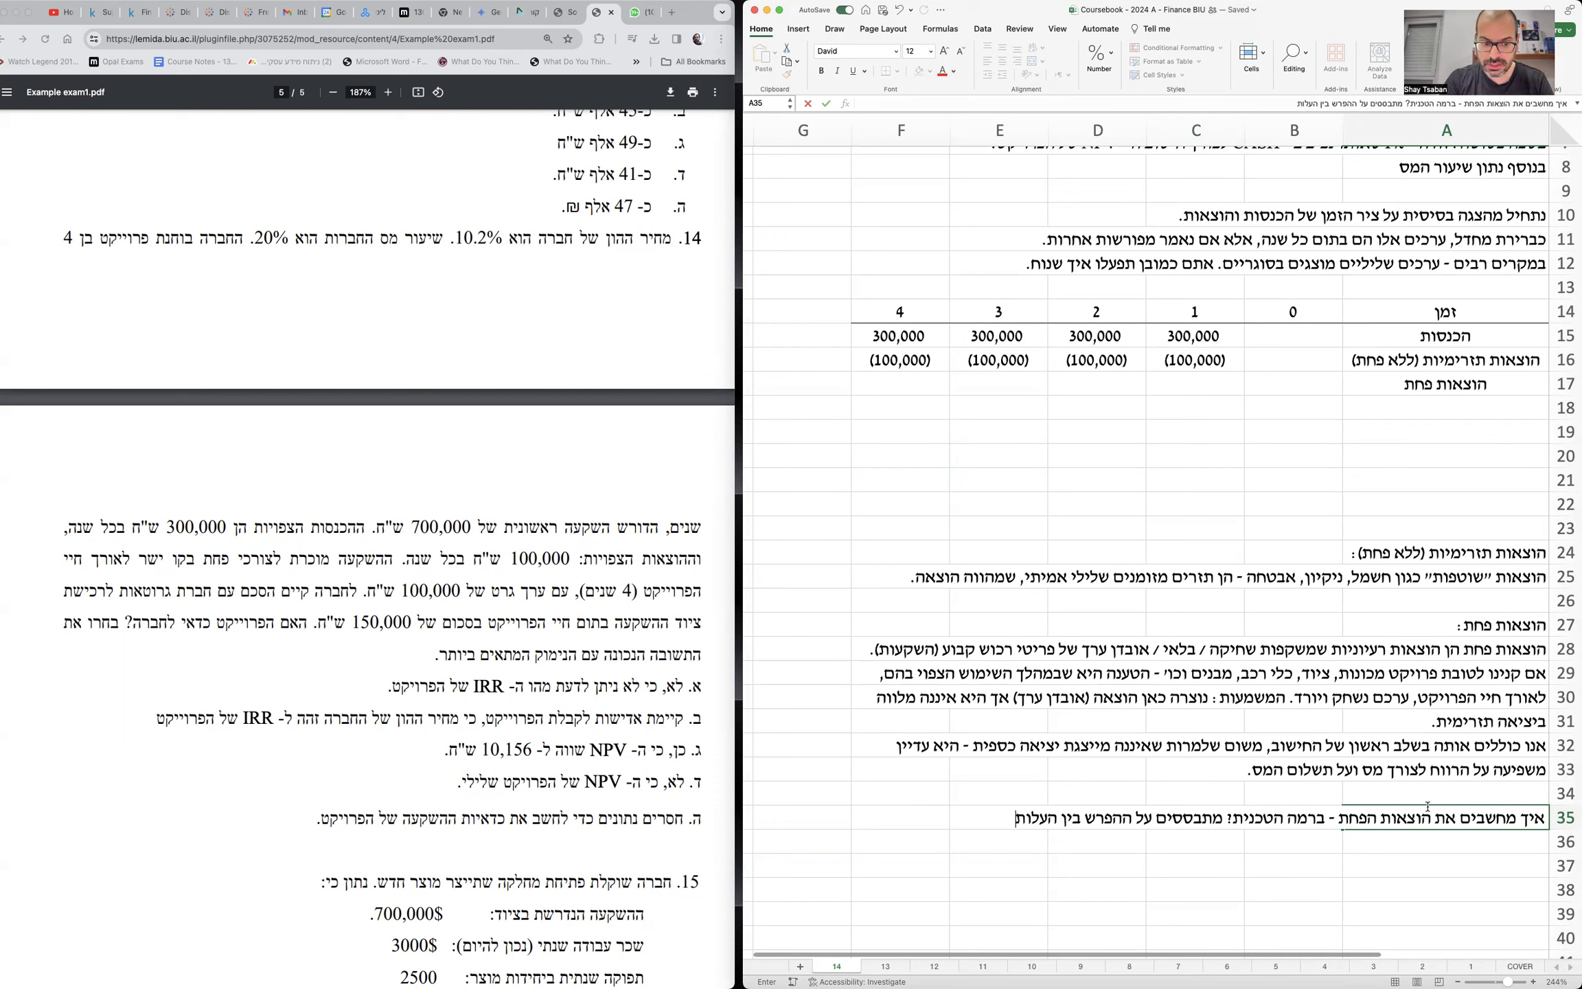
pyautogui.write(' (סכום ההשקעה)')
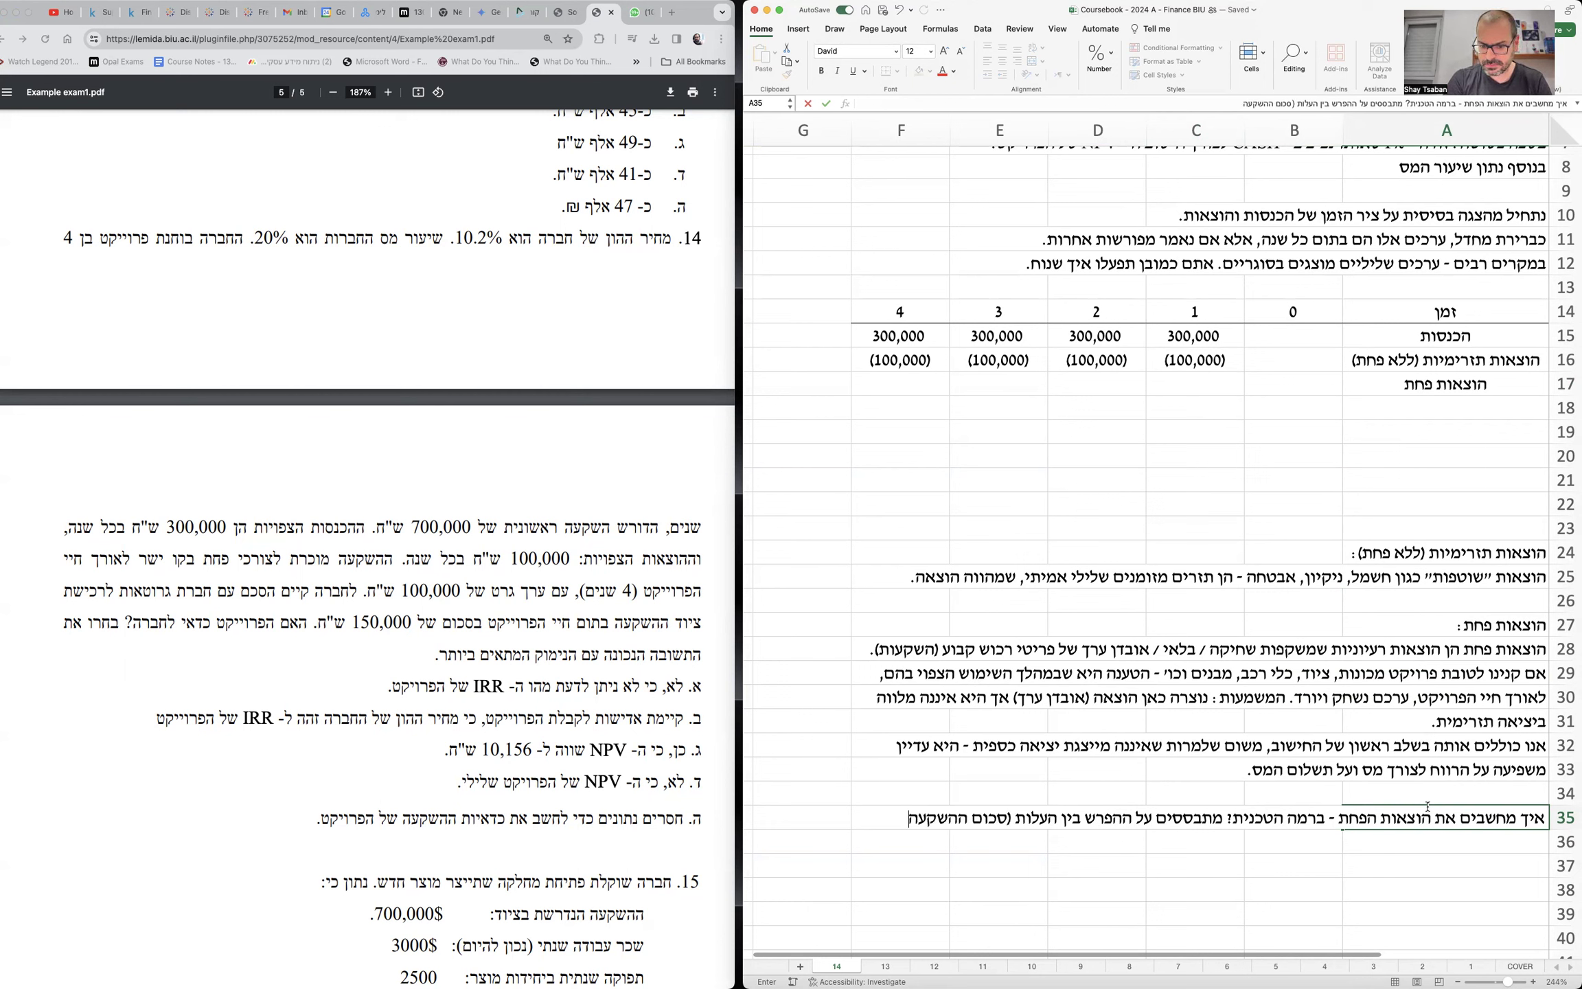
pyautogui.press('Return')
# - Continue in A36 with "בניכוי ערך שייר (גרט) - השווי הצפוי לפריט בתום חייו (שווי ״הברזל״ / הערך שאין עליו פחת, במבנים"
pyautogui.write('בניכו')
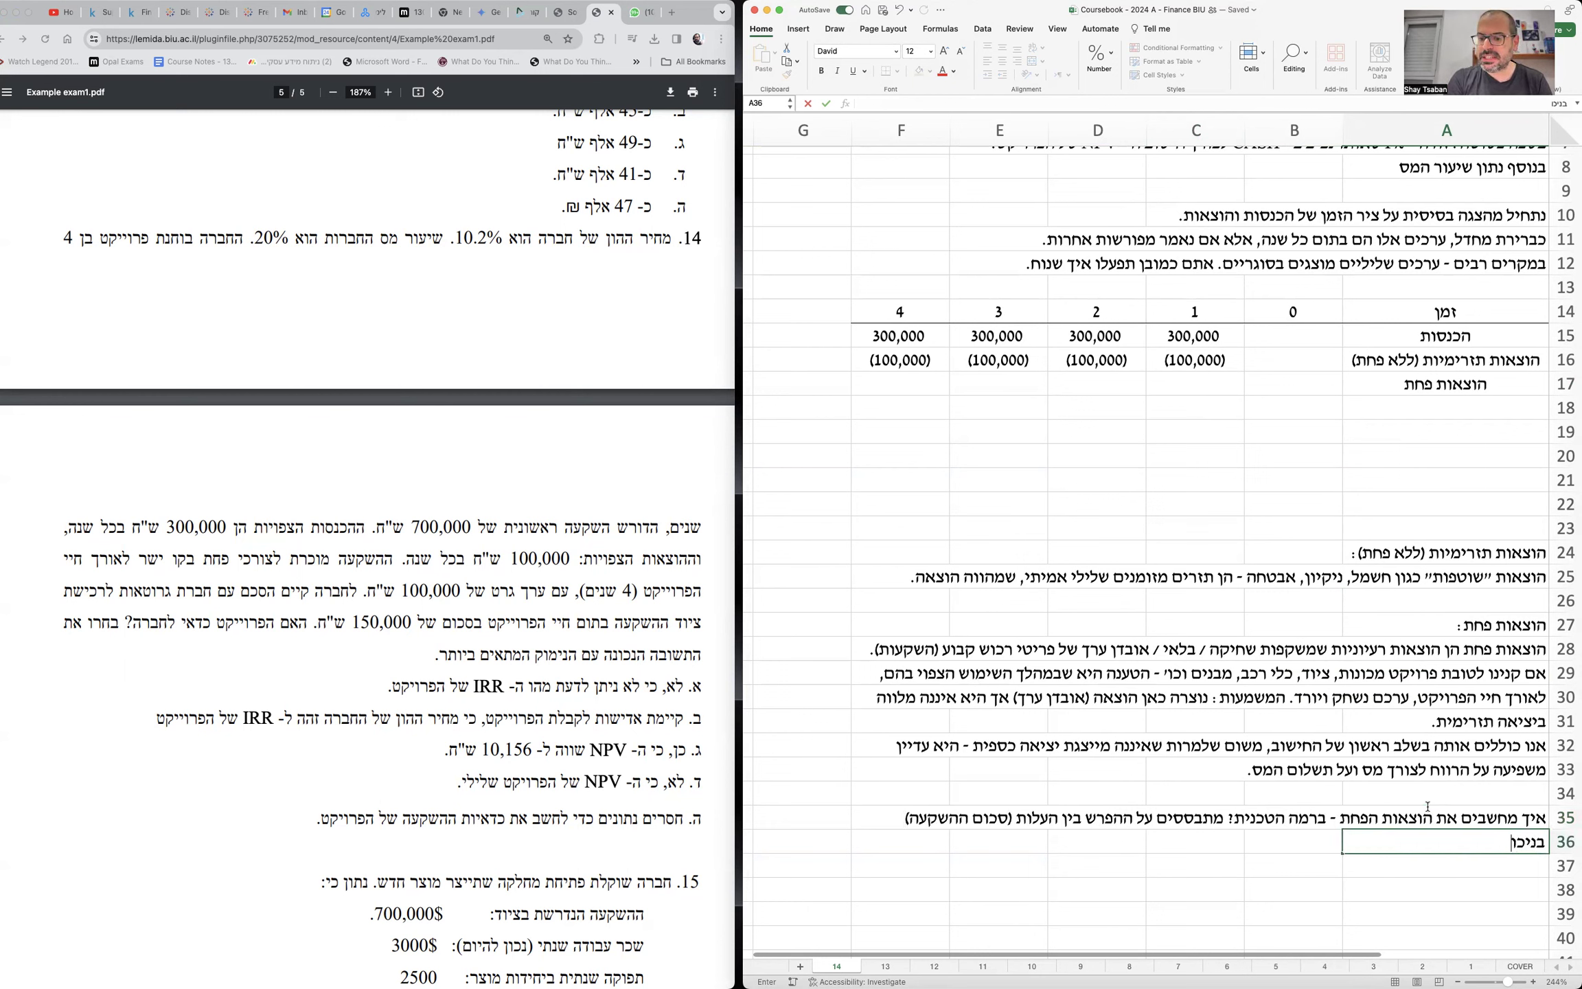
pyautogui.write('י כ')
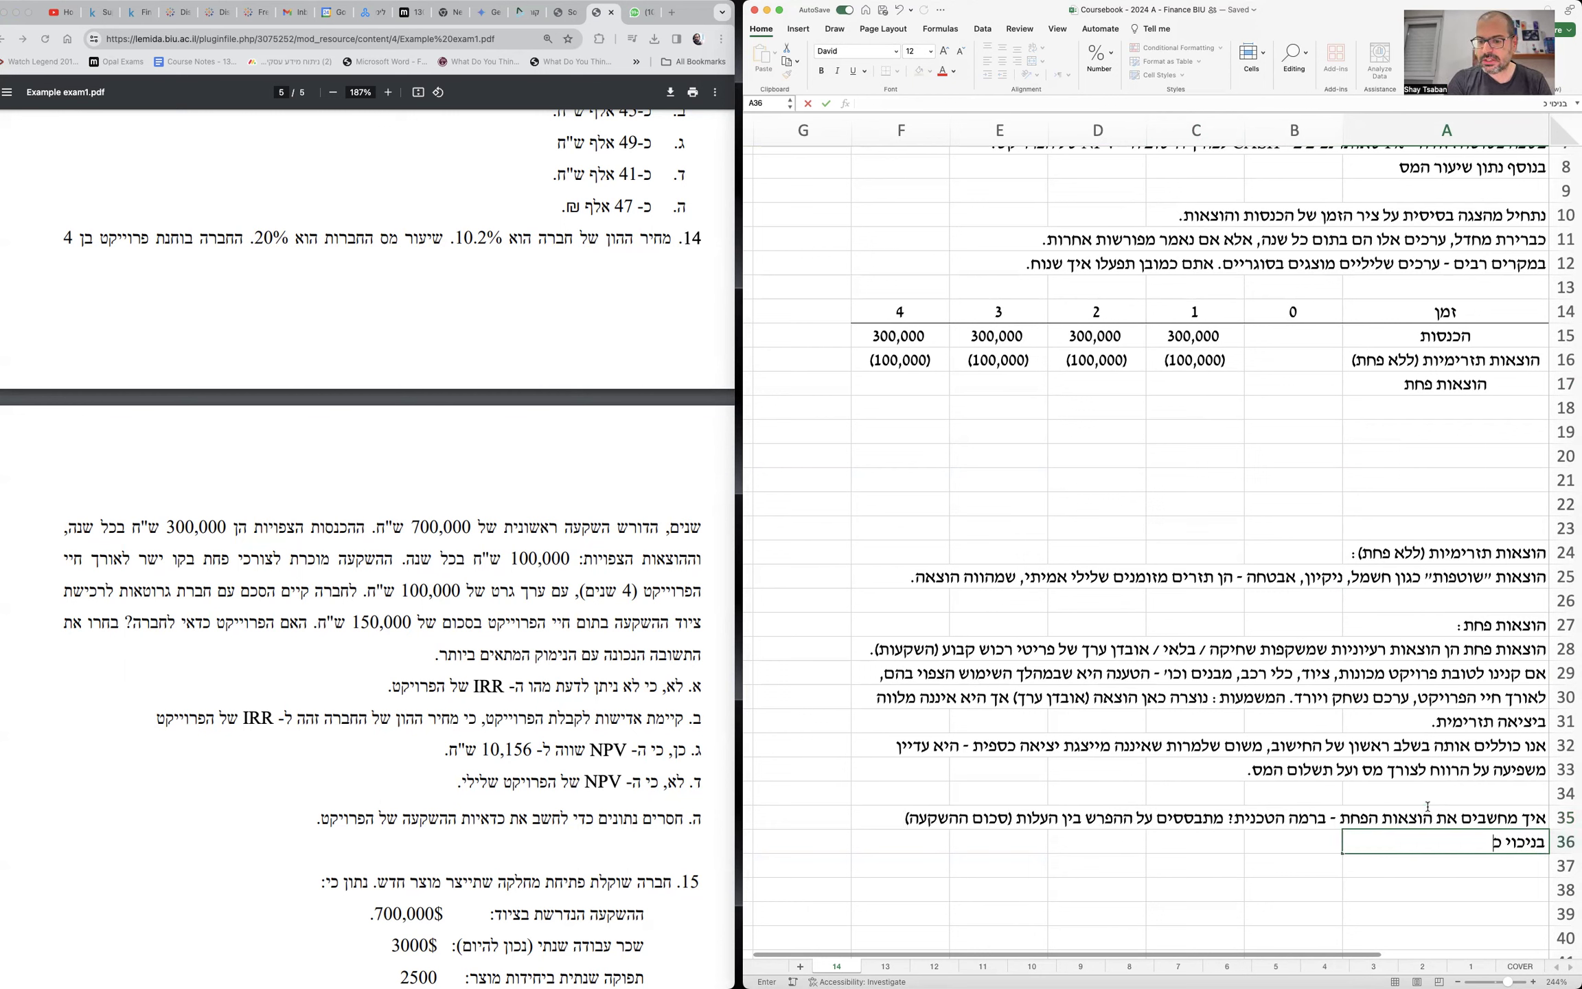
pyautogui.press('BackSpace')
pyautogui.write('ערך שייר')
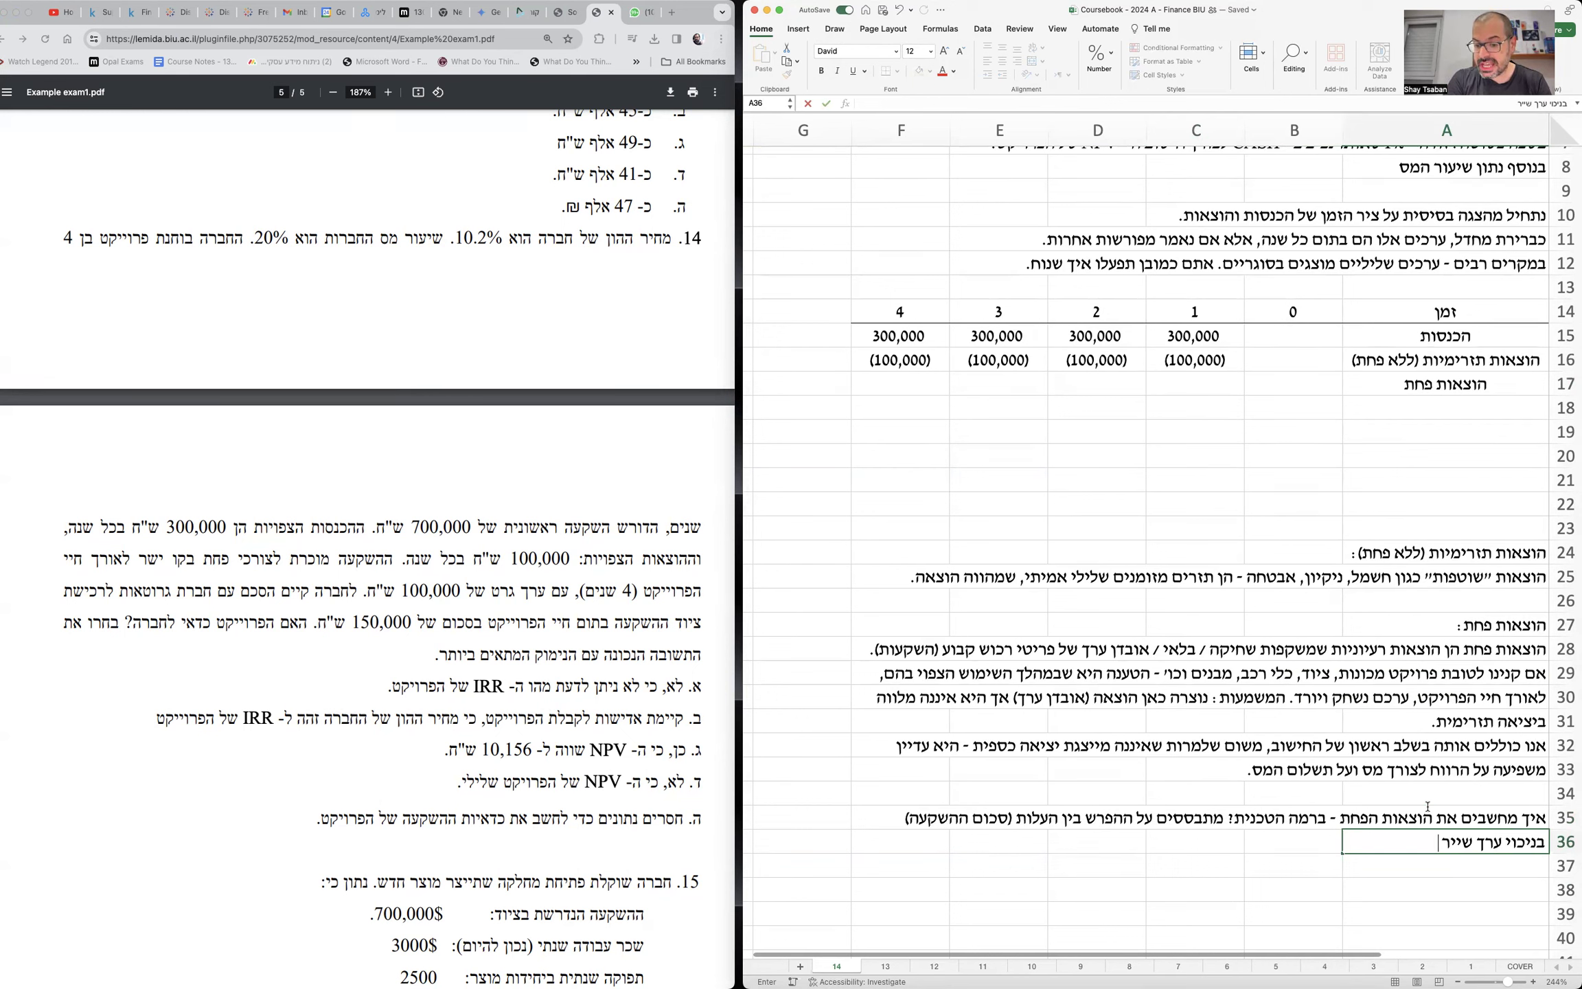
pyautogui.write(' (גרט) - ')
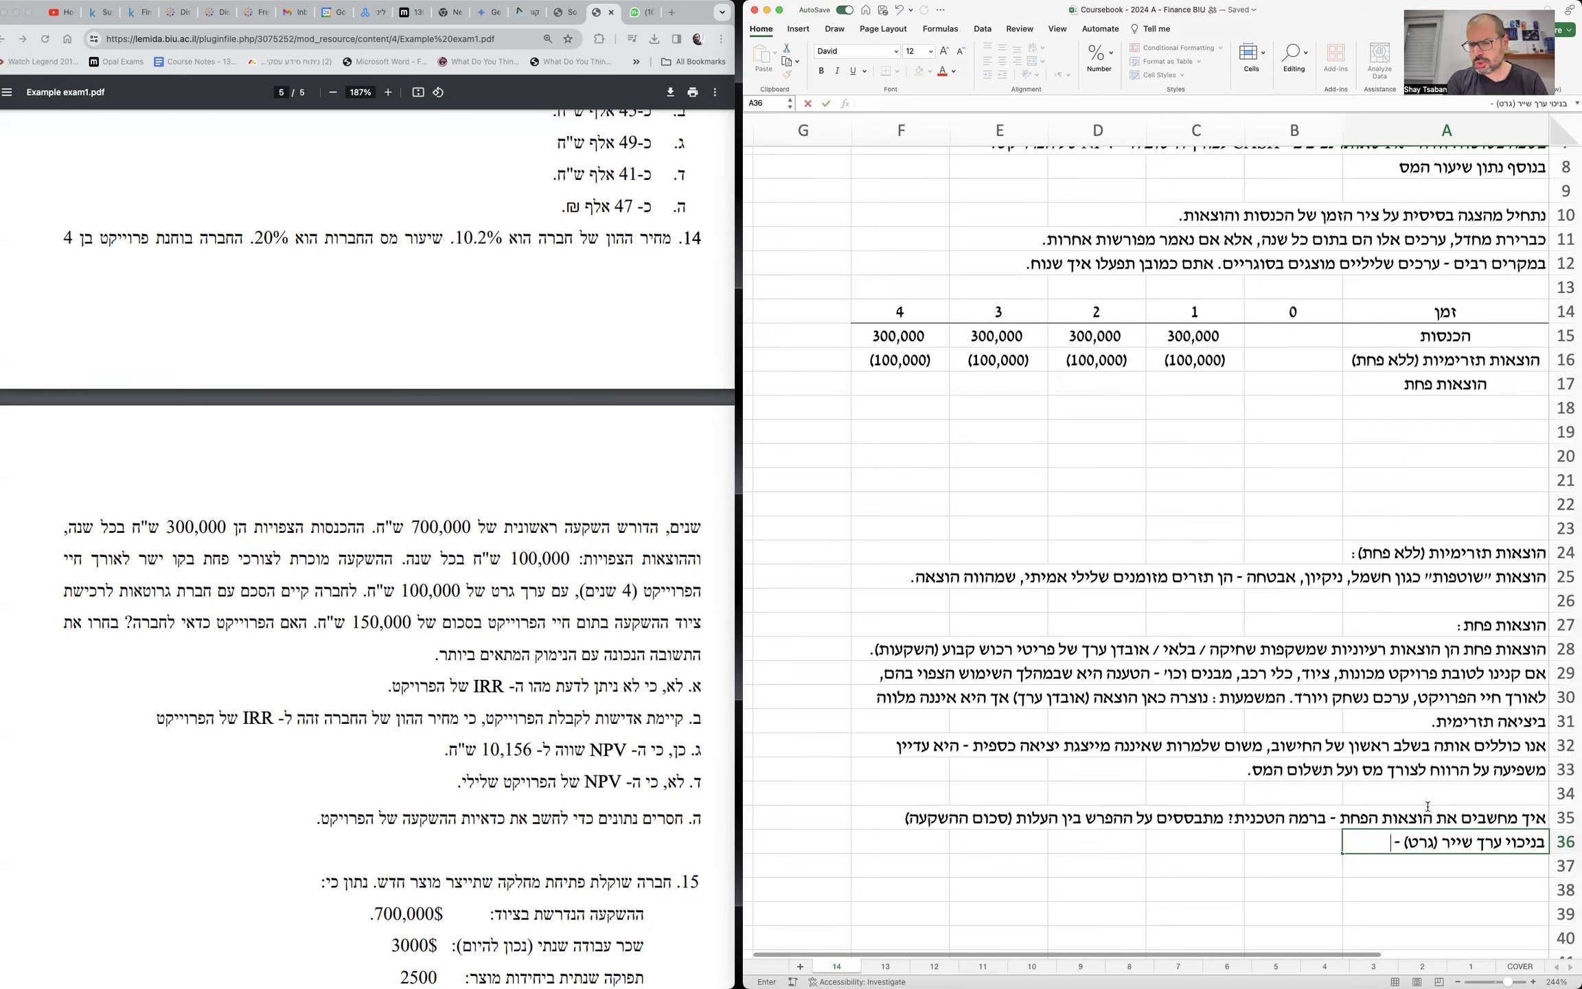
pyautogui.write('השווי הצפוי לפריט')
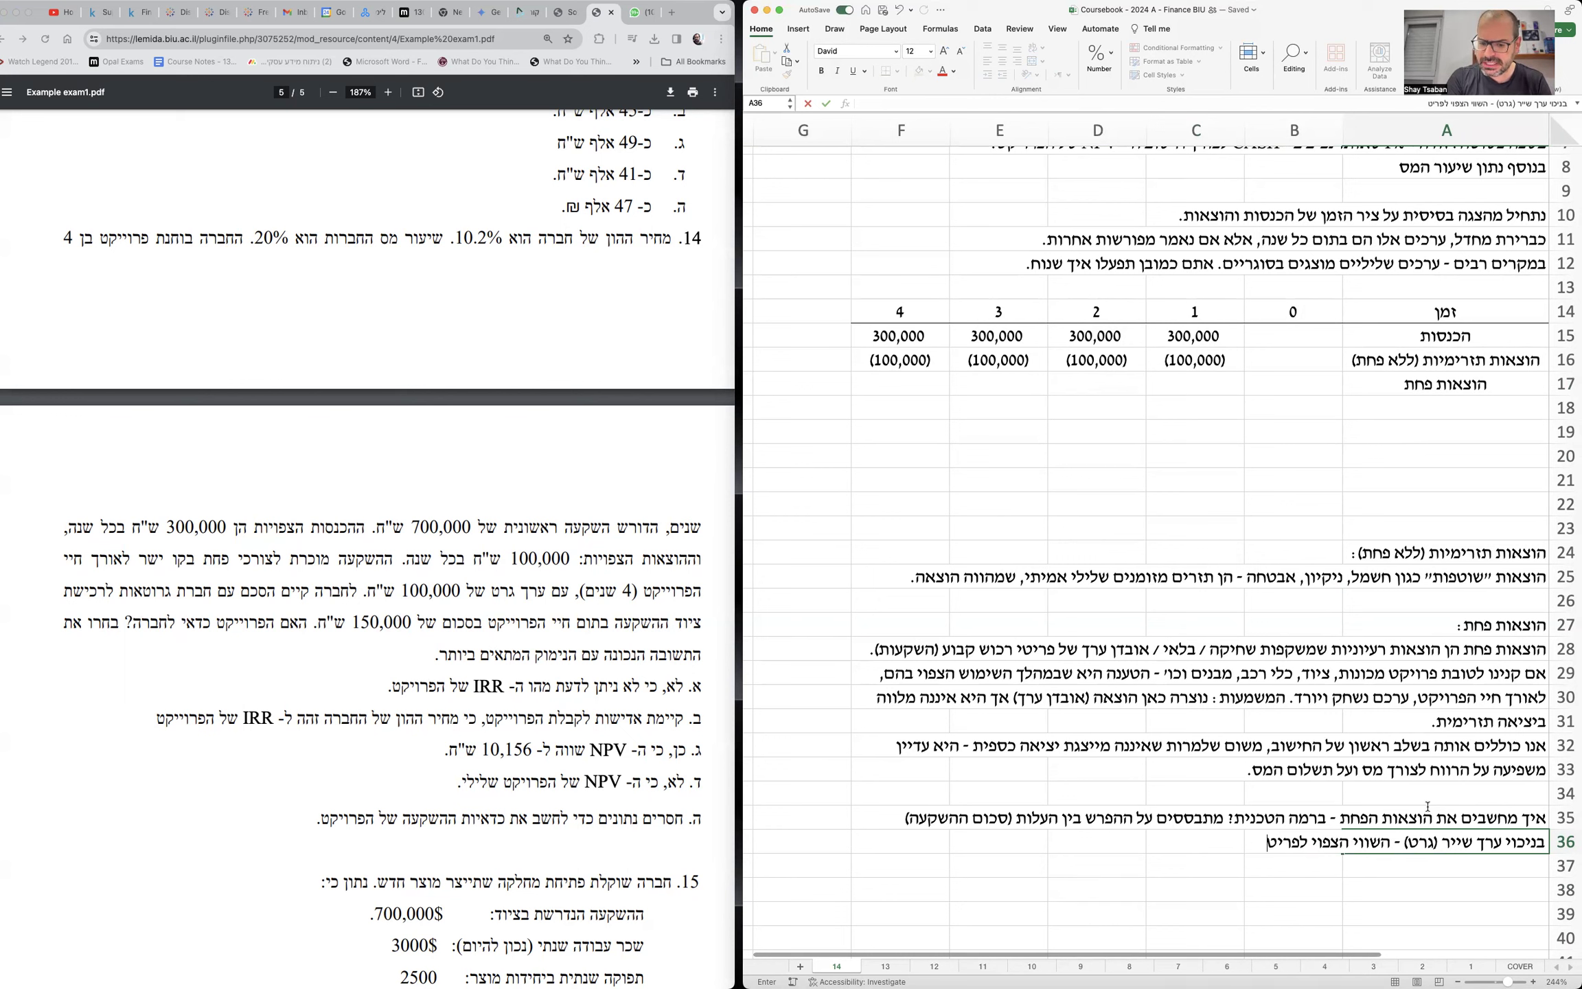
pyautogui.write(' בתום חייו (שווי ״הברזל')
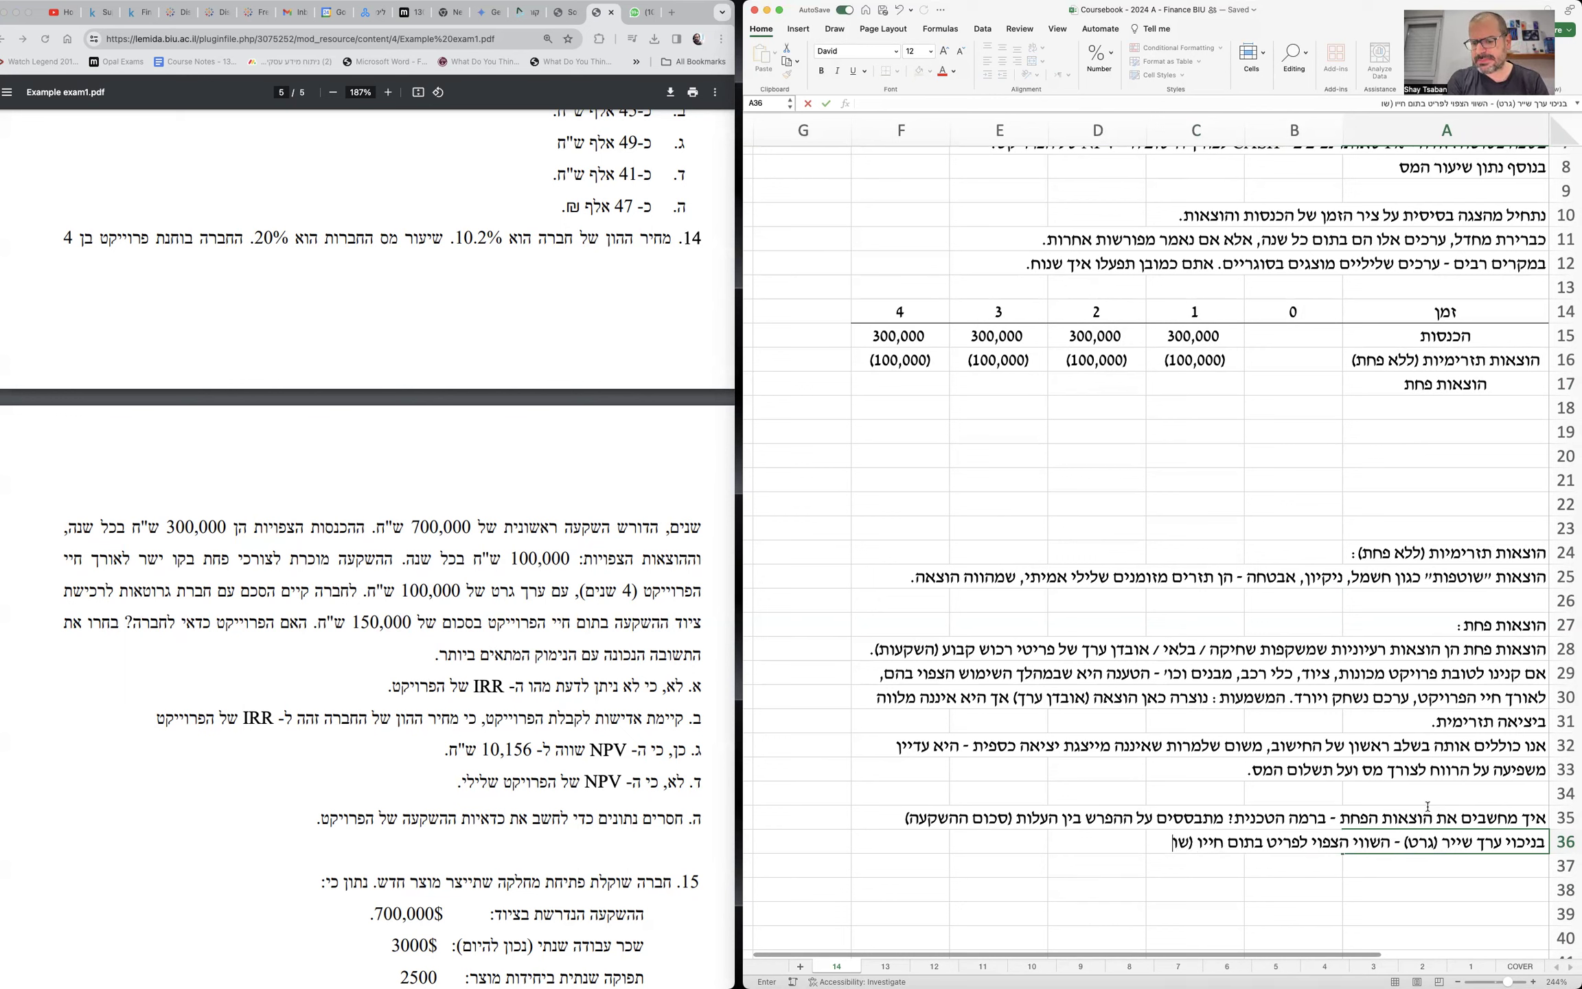
pyautogui.write('״ / הערך ש')
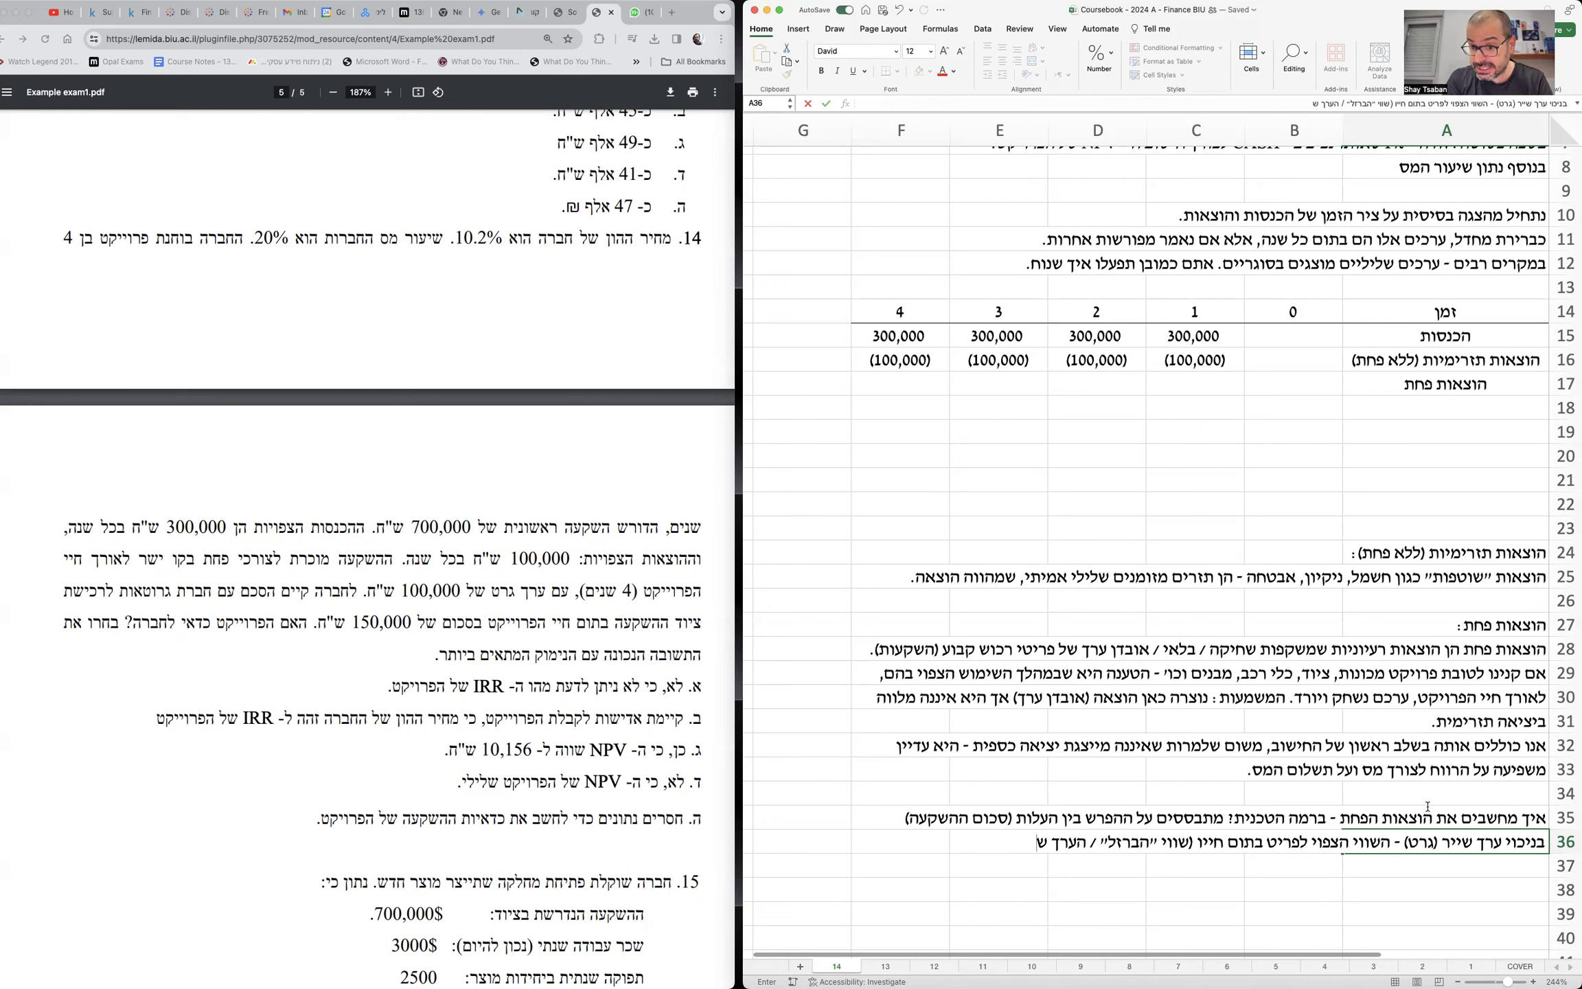
pyautogui.write('אין עליו פחת,')
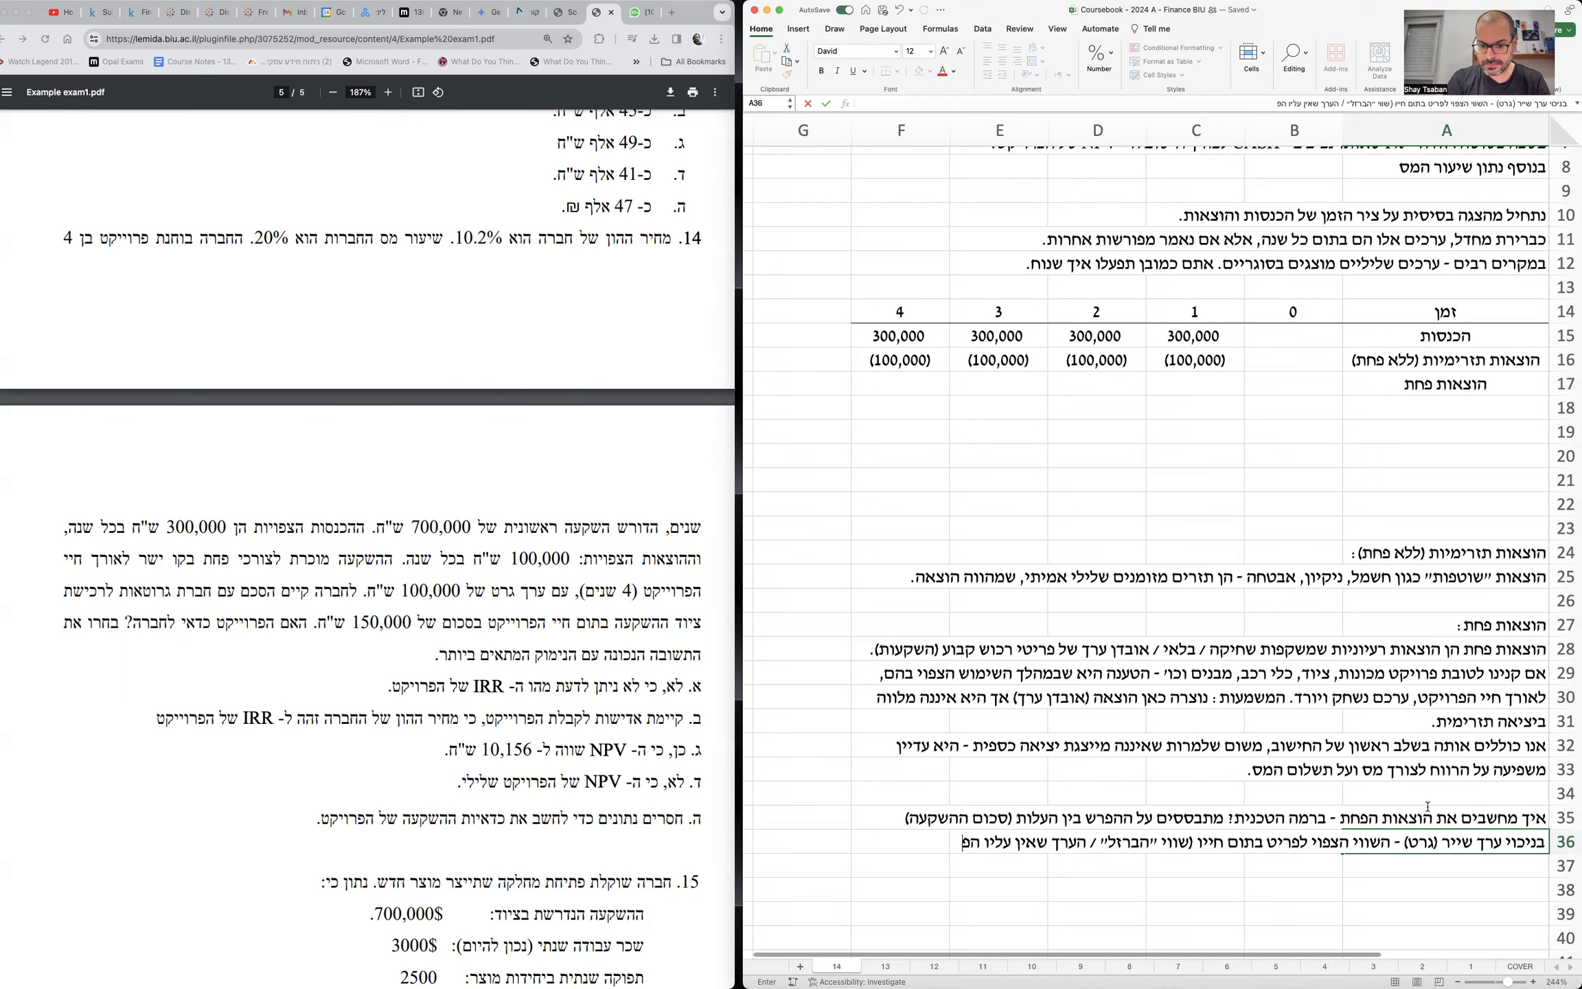
pyautogui.write(' במבנים')
pyautogui.press('Return')
# - Complete the explanation in A37 with "מדובר בחלק של הקרקע), כל ההפרש (עלות בניכוי גרט) מחולק בתקופת ההפחתה של הפרויקט."
pyautogui.write('מדובר בחלק של הקרקע)')
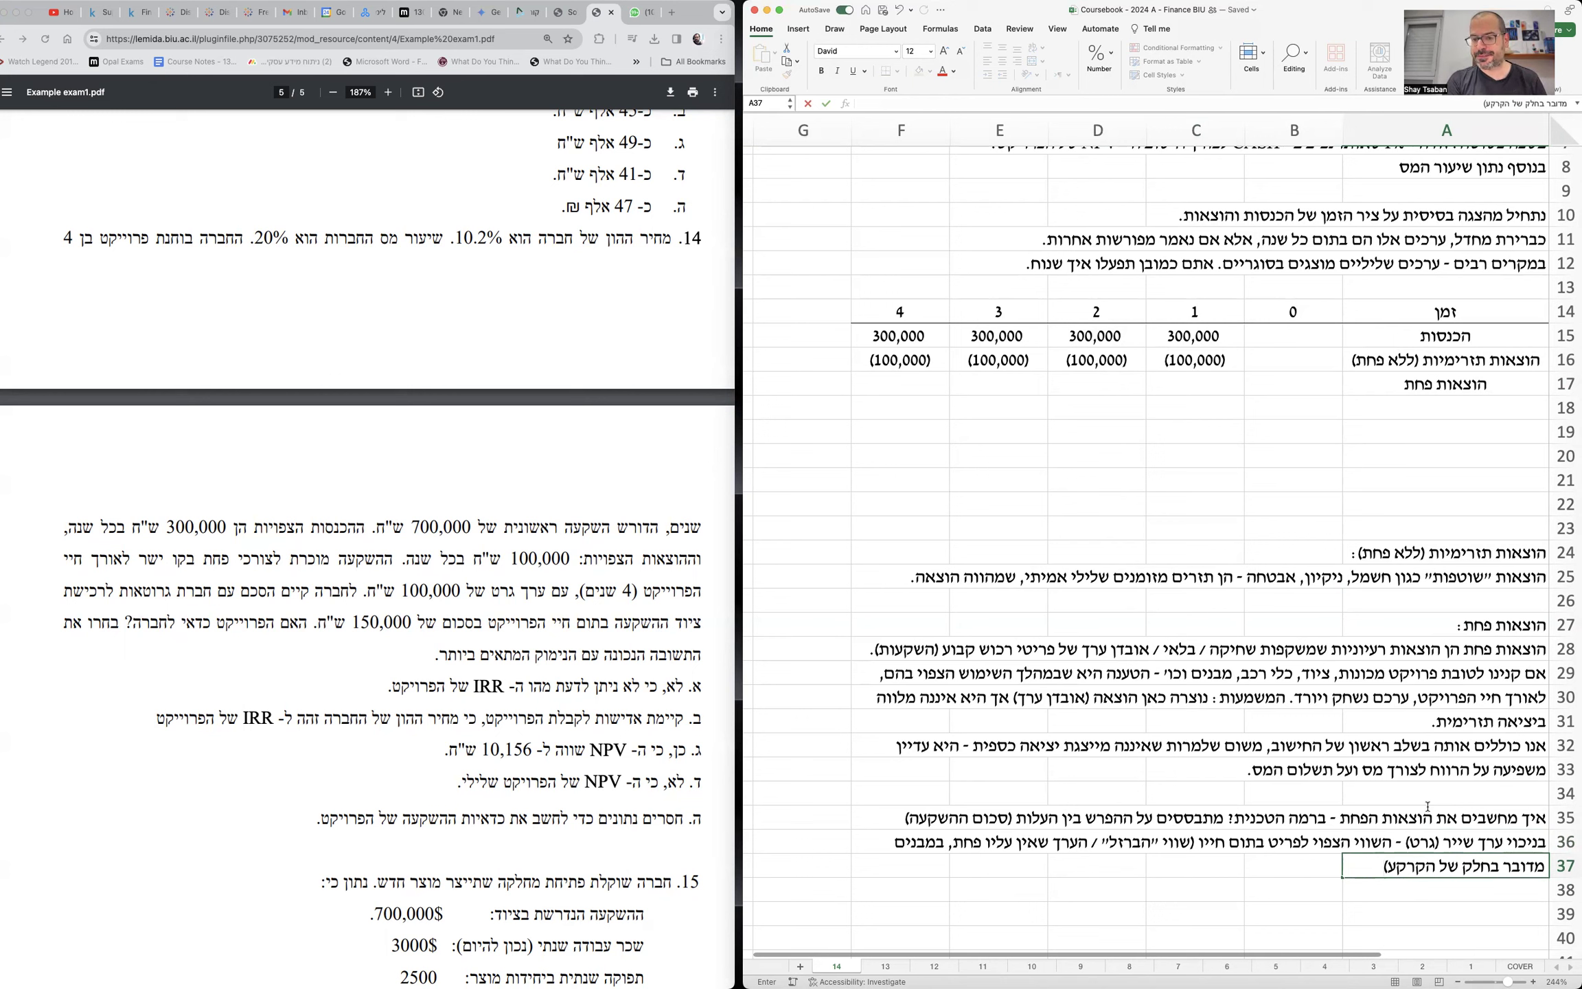
pyautogui.write(', כל ה')
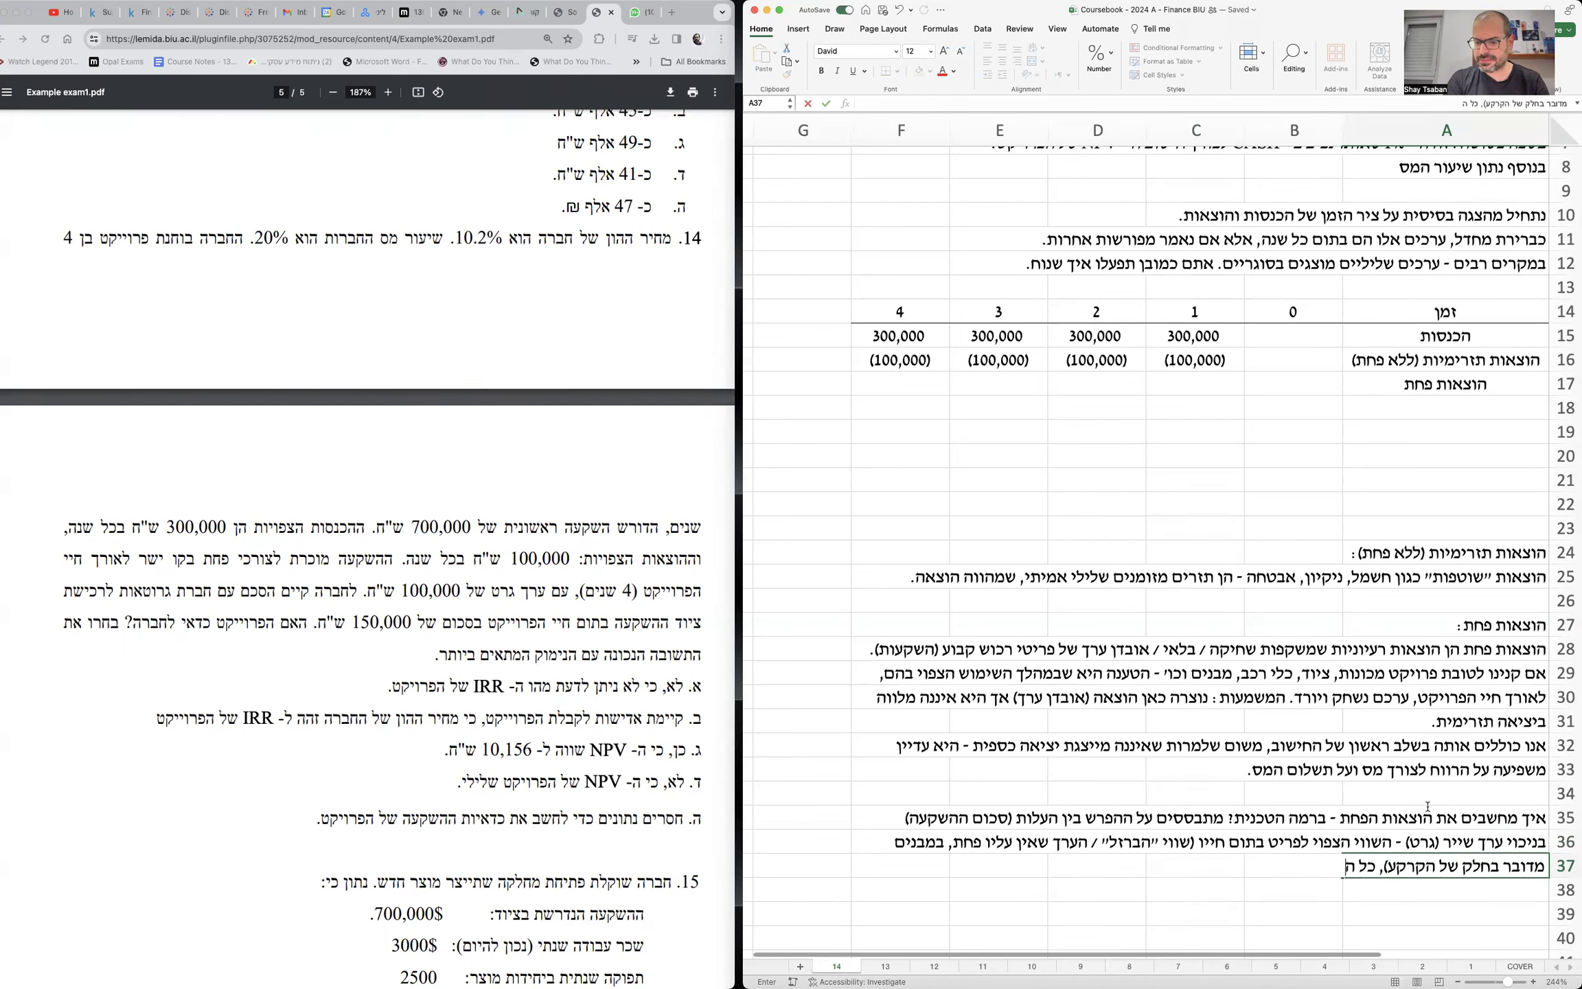
pyautogui.write('הפרש (עלות')
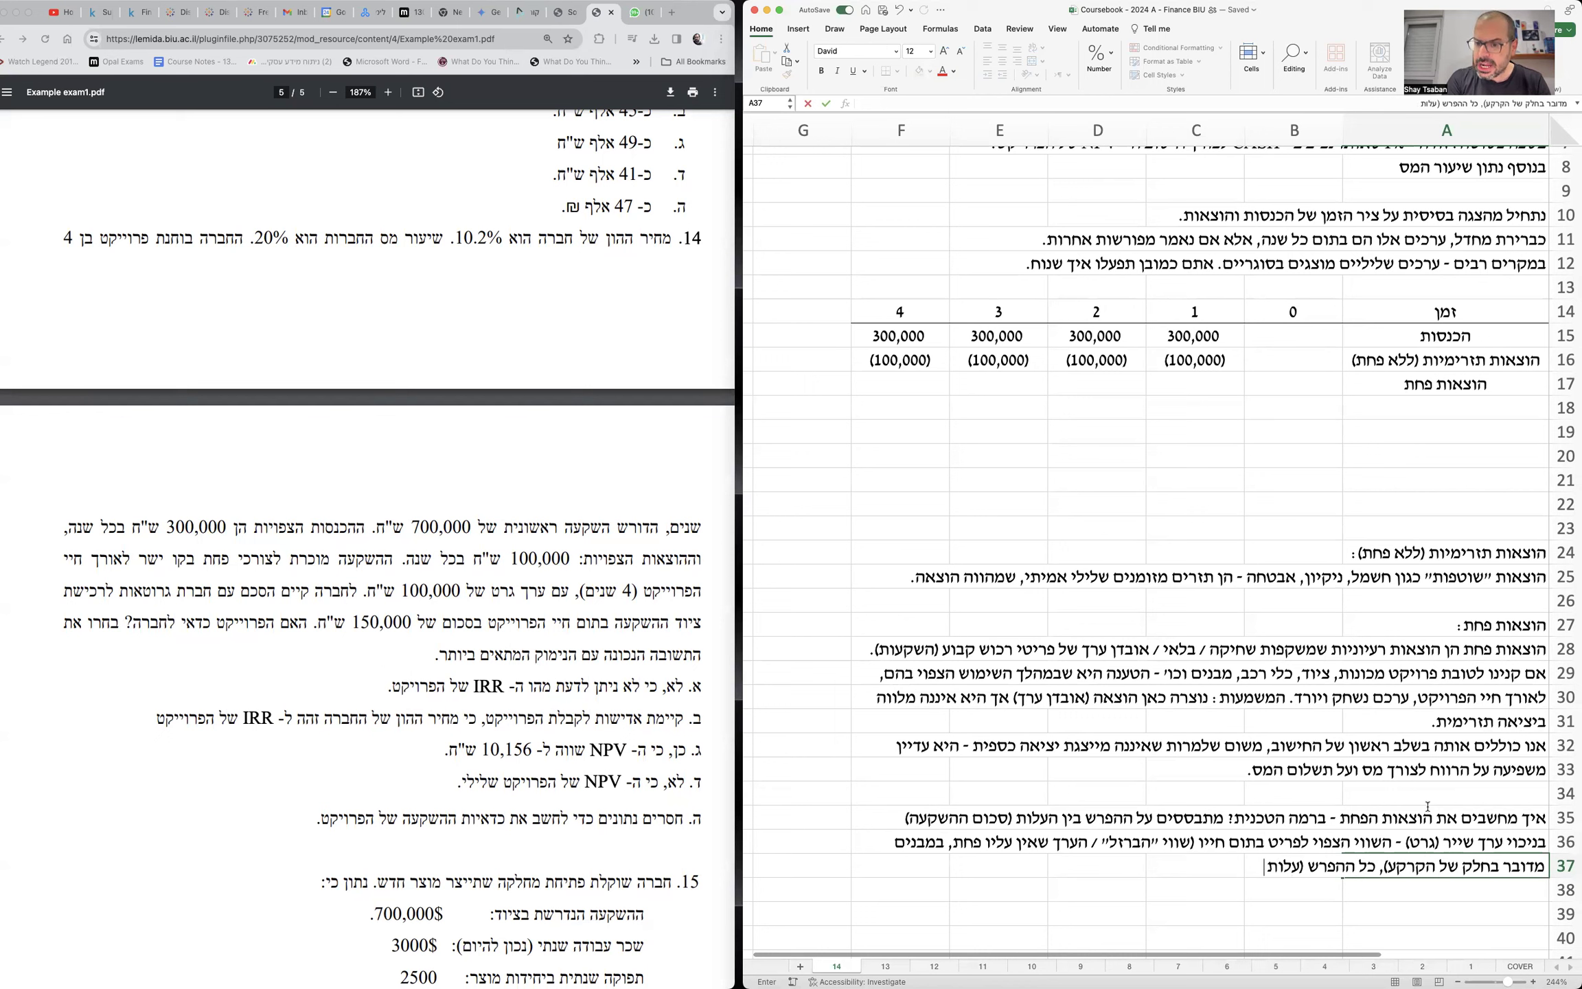
pyautogui.write(' בניכוי גרט)')
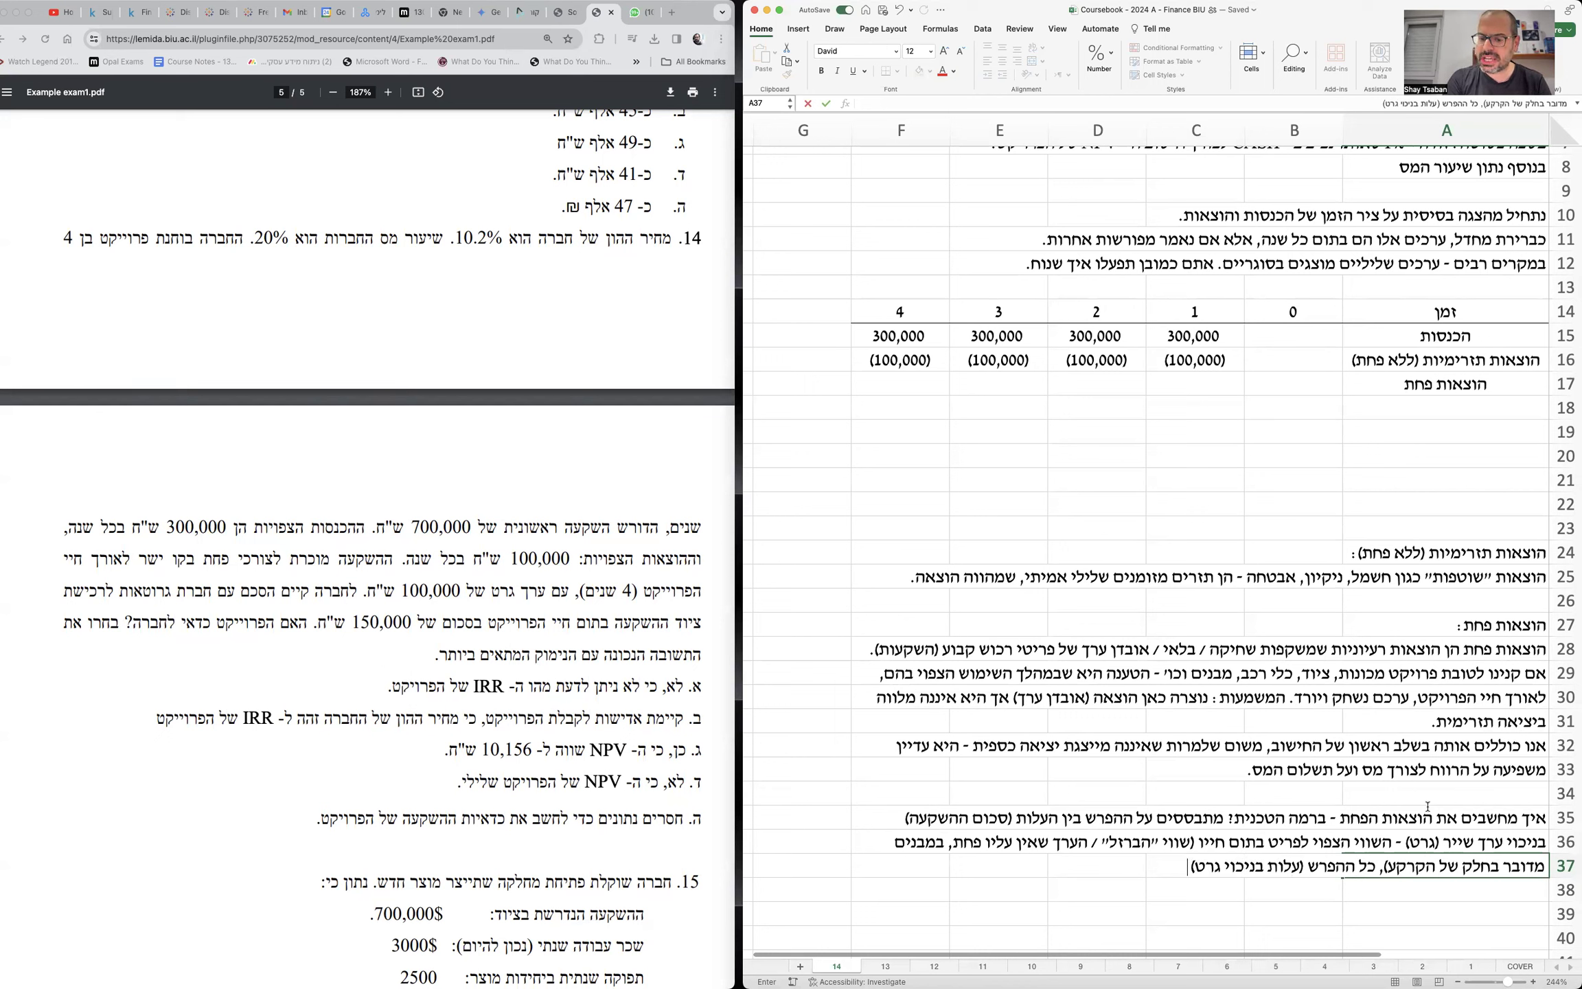
pyautogui.write(' מחולק בתקופת ההפחתה של הפרויקט.')
pyautogui.press('Return')
pyautogui.press('Return')
# - Enter in A39 "כאן : ההשקעה 700,000, הגרט 100,000, ההפחתה לפי 4 שנים, לכן הוצאות הפחת השנתיות :"
pyautogui.scroll(-3, 1374, 797)
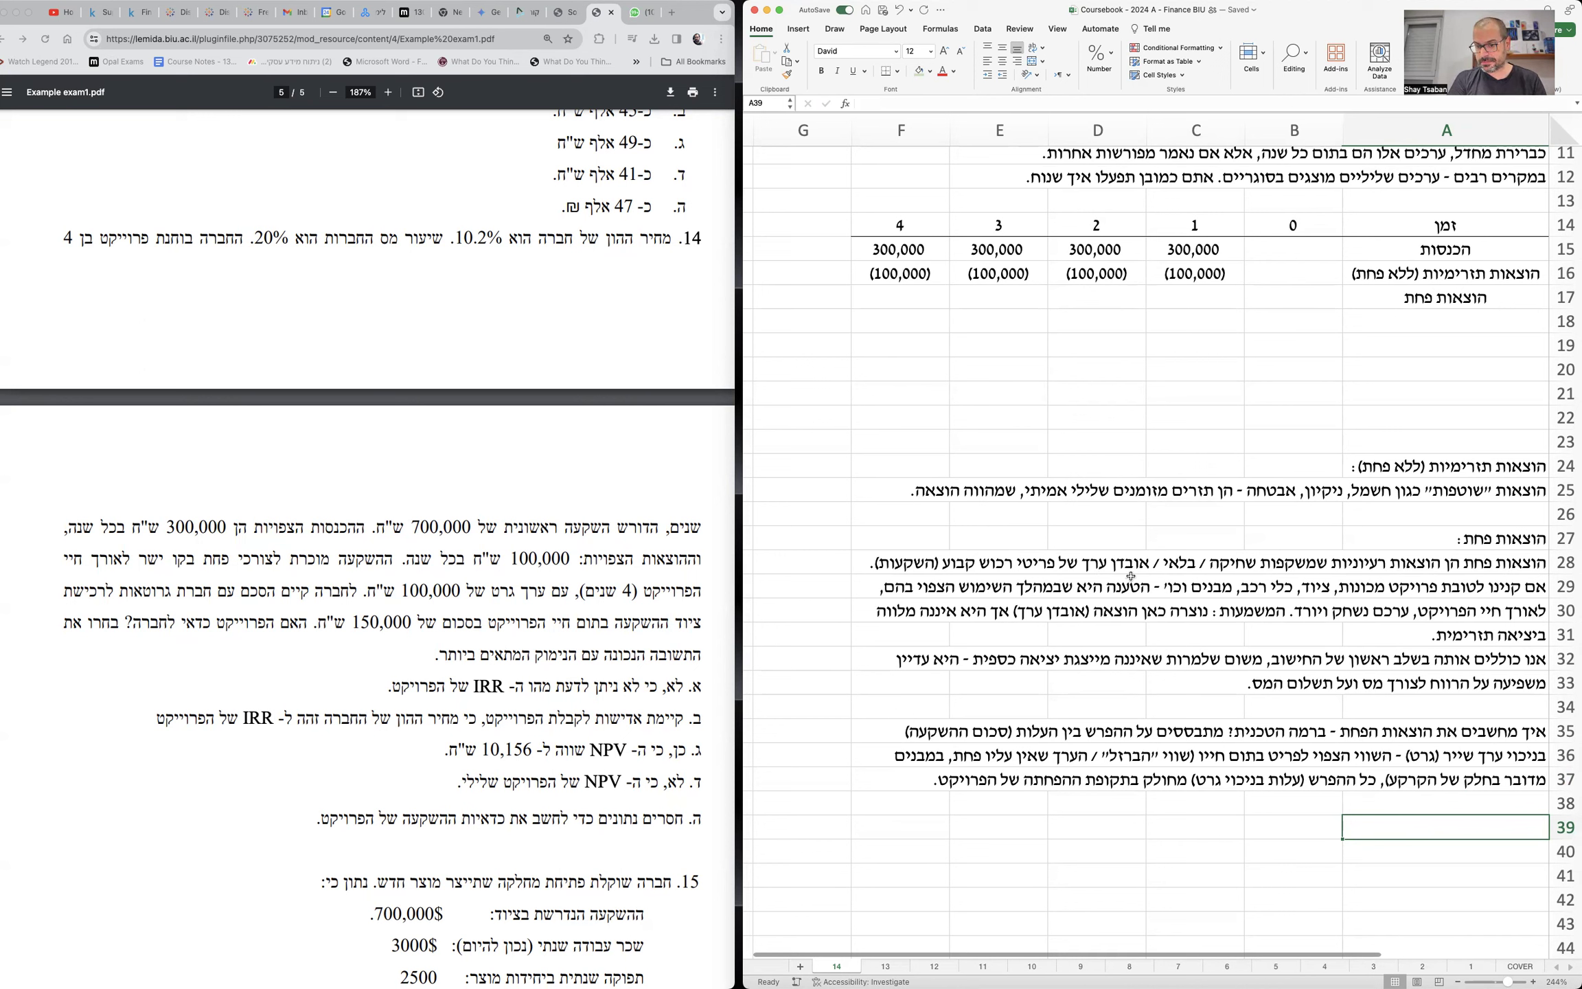
pyautogui.write('כאן')
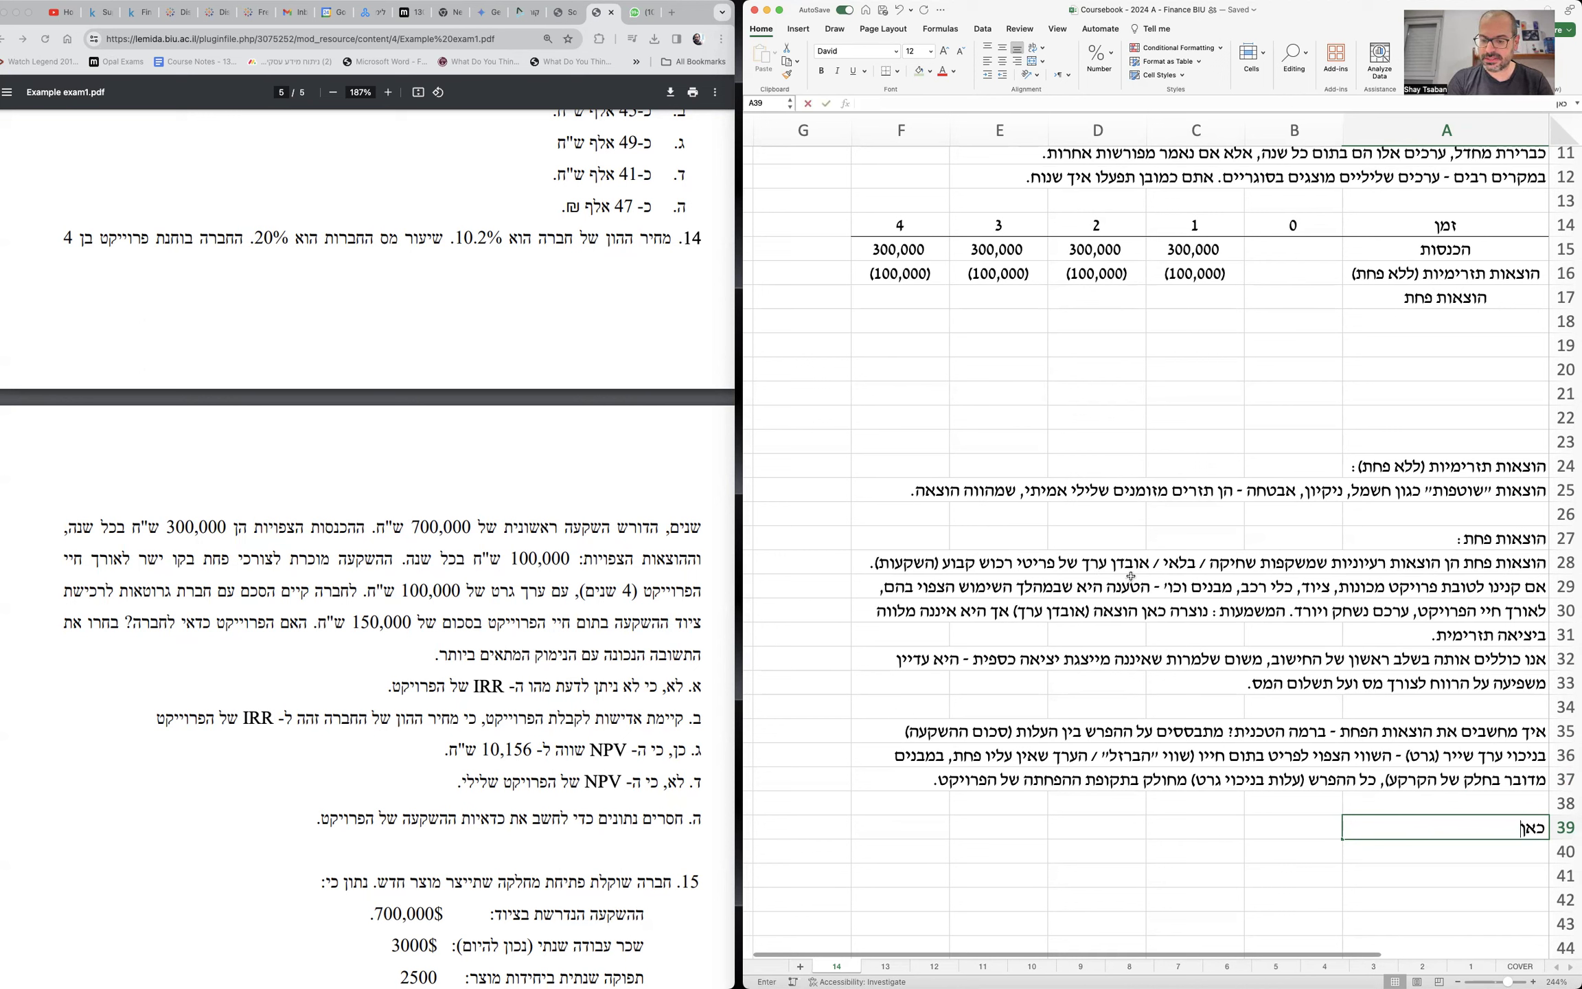
pyautogui.write(' : ההשקעה')
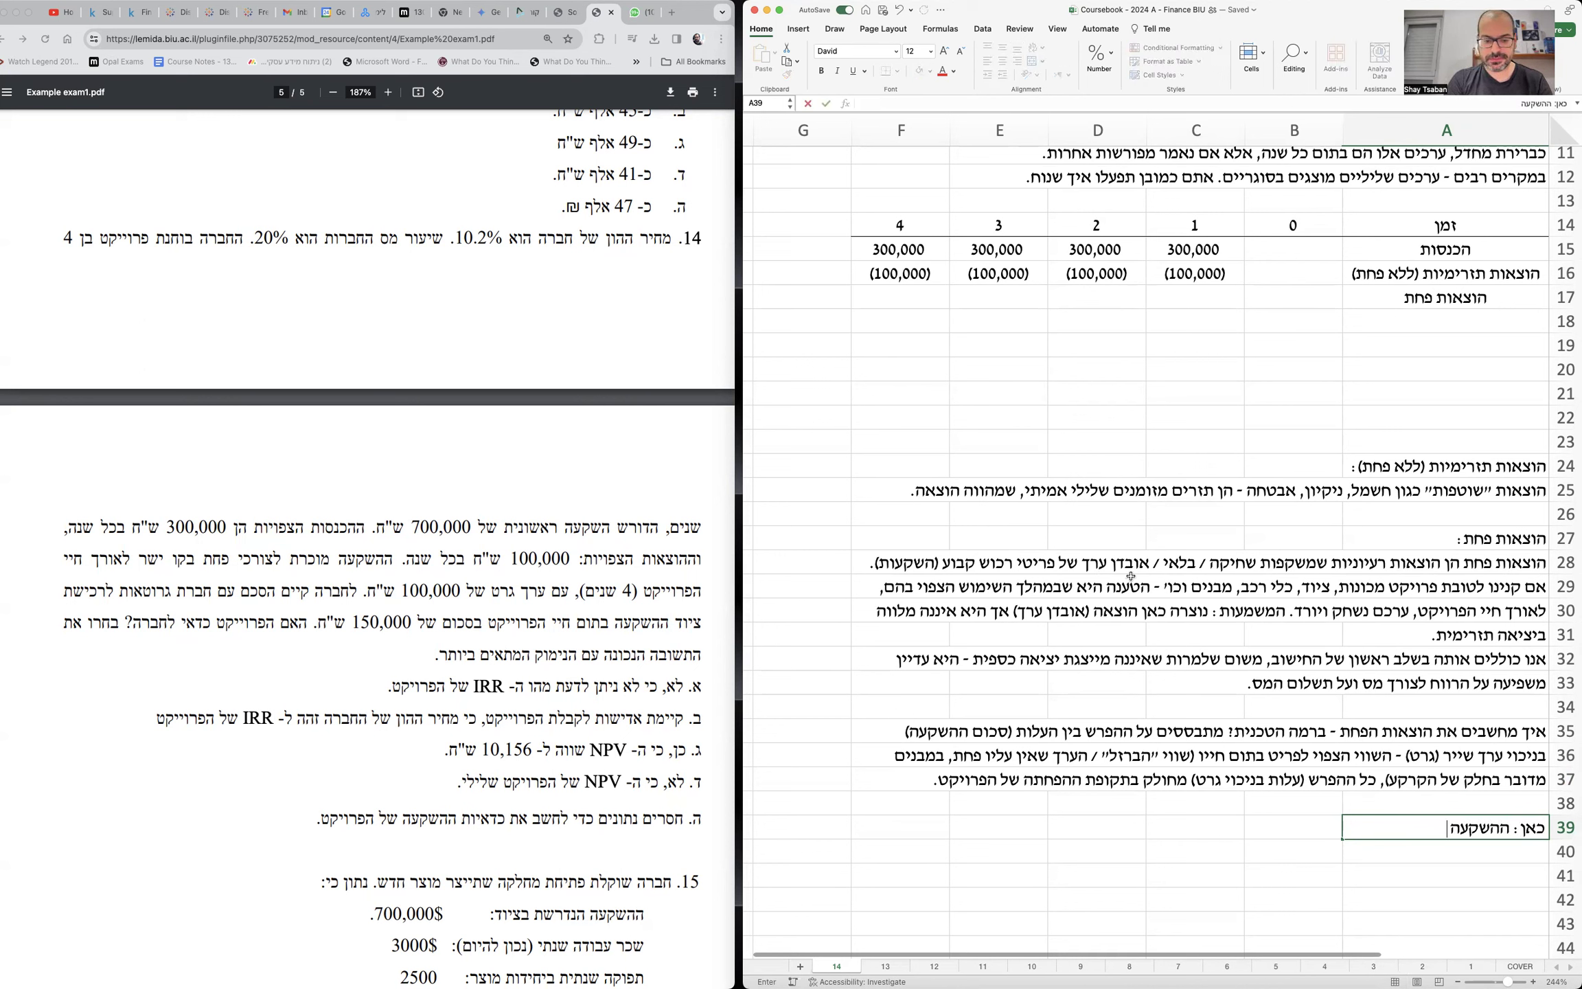
pyautogui.write(' 700,000,')
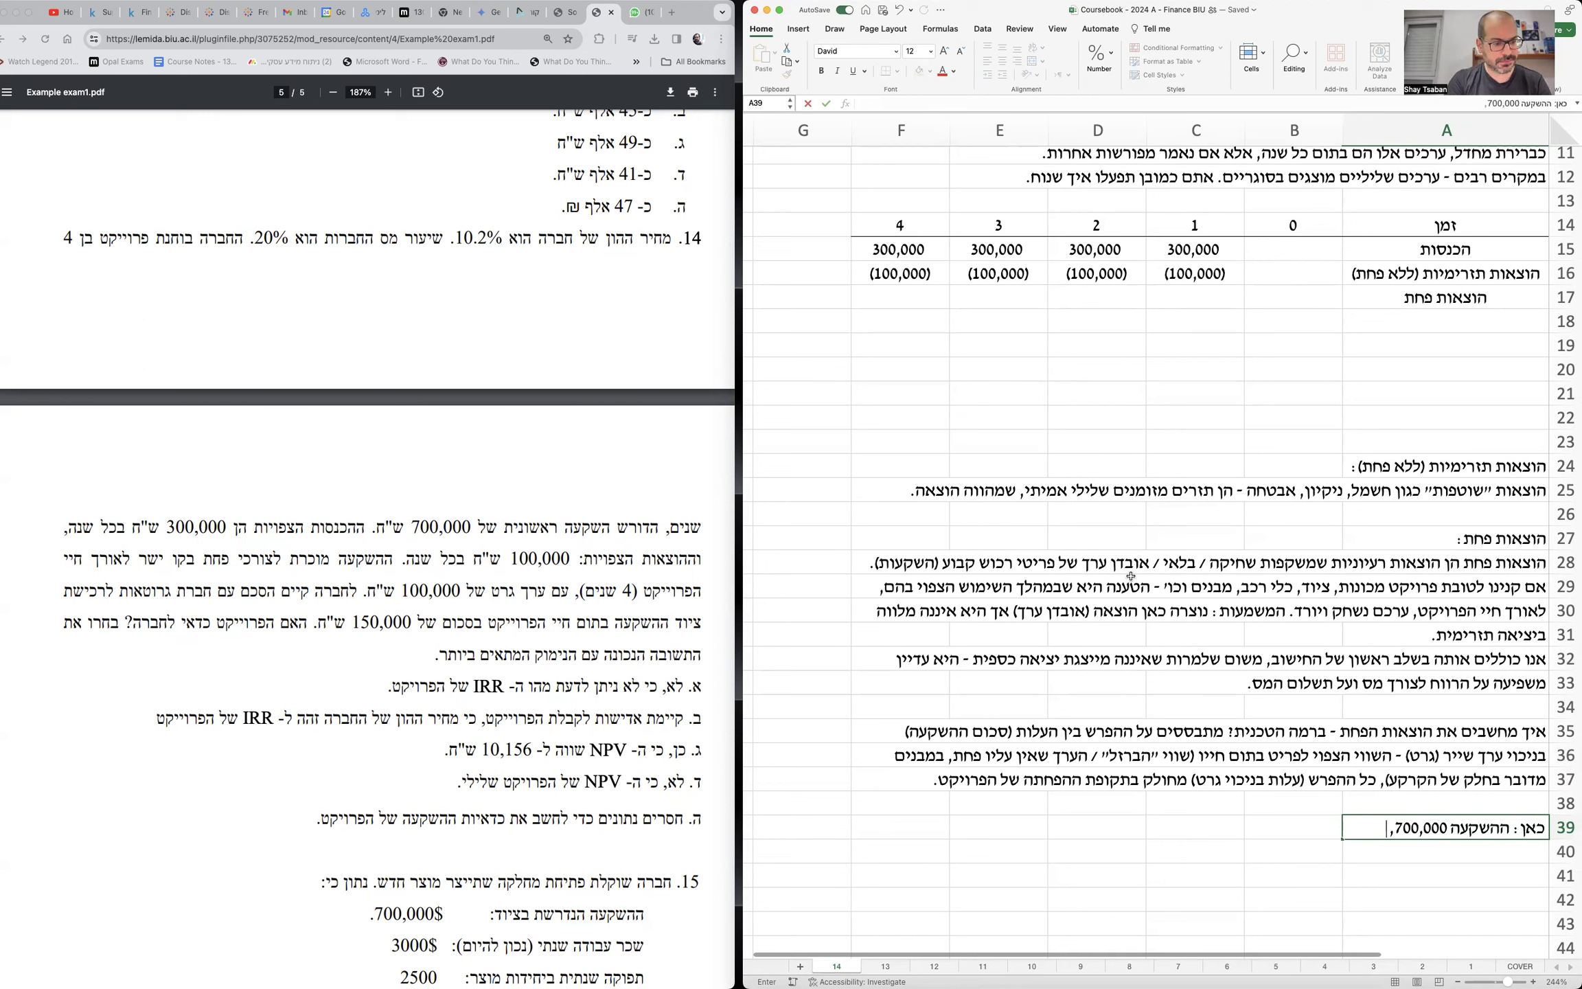
pyautogui.write(' הגרט 100,')
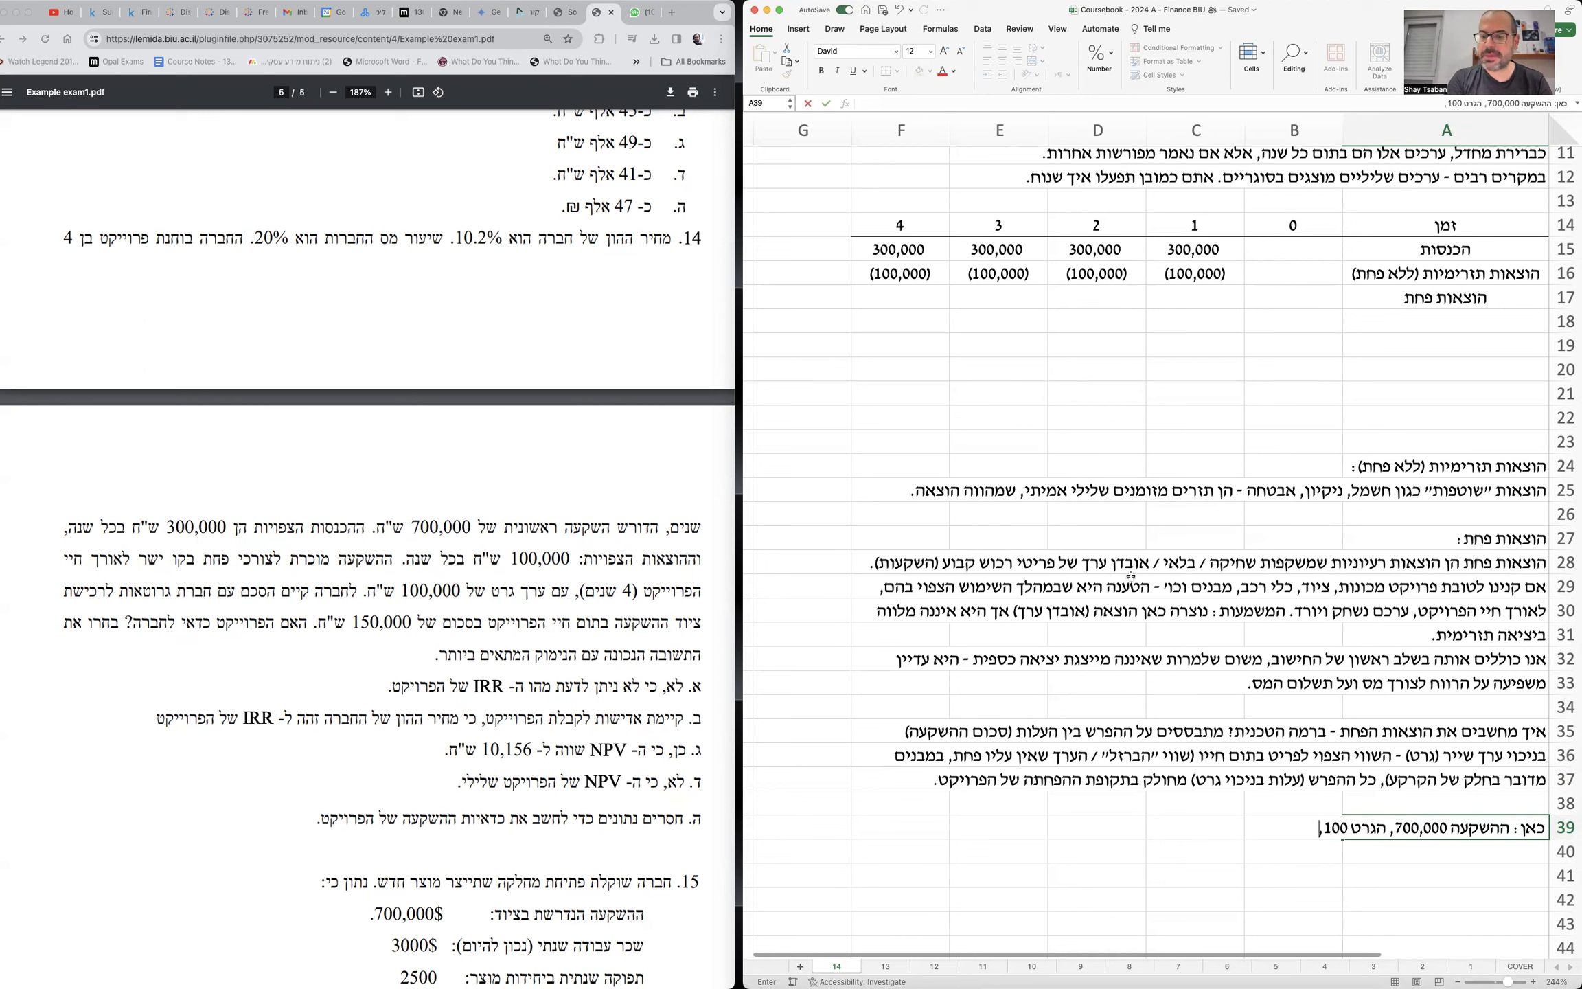
pyautogui.write('000, ההפחתה')
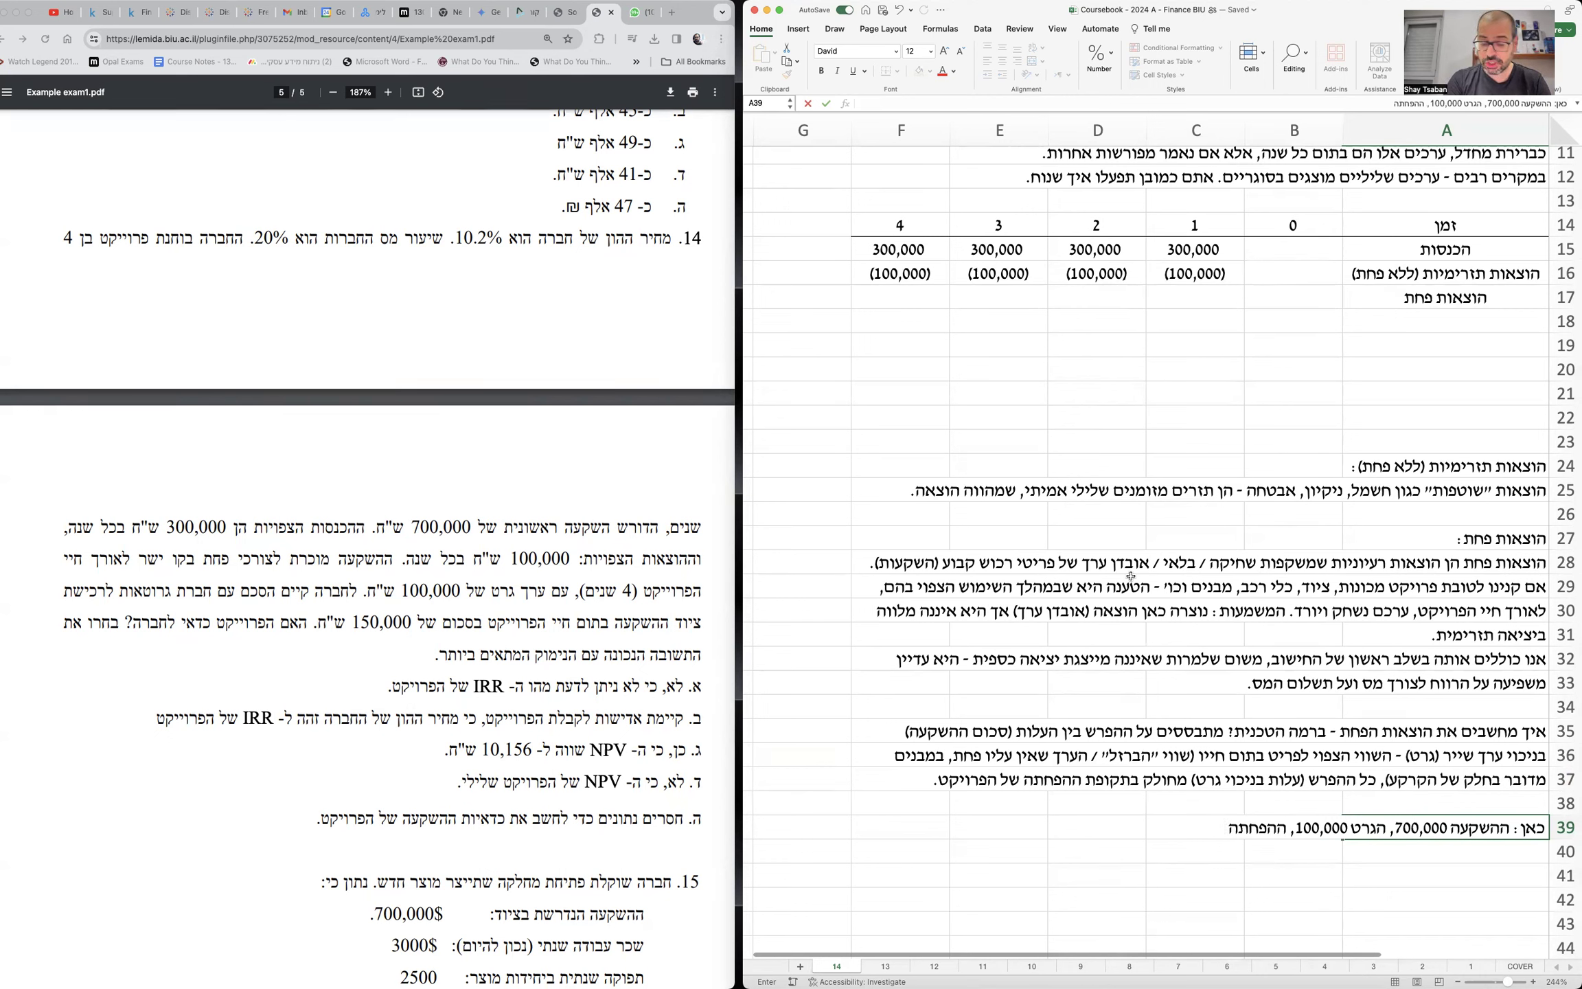
pyautogui.write(' לפי 4 שנים, לכן הוצאות הפחת השנתיות :')
pyautogui.press('Return')
# - Write the annual depreciation calculation as the text "(700,000 - 100,000)/4 =" in F40 and 150,000 in D40
pyautogui.press('Left')
pyautogui.press('Left')
pyautogui.press('Left')
pyautogui.press('Left')
pyautogui.press('Left')
pyautogui.write('(')
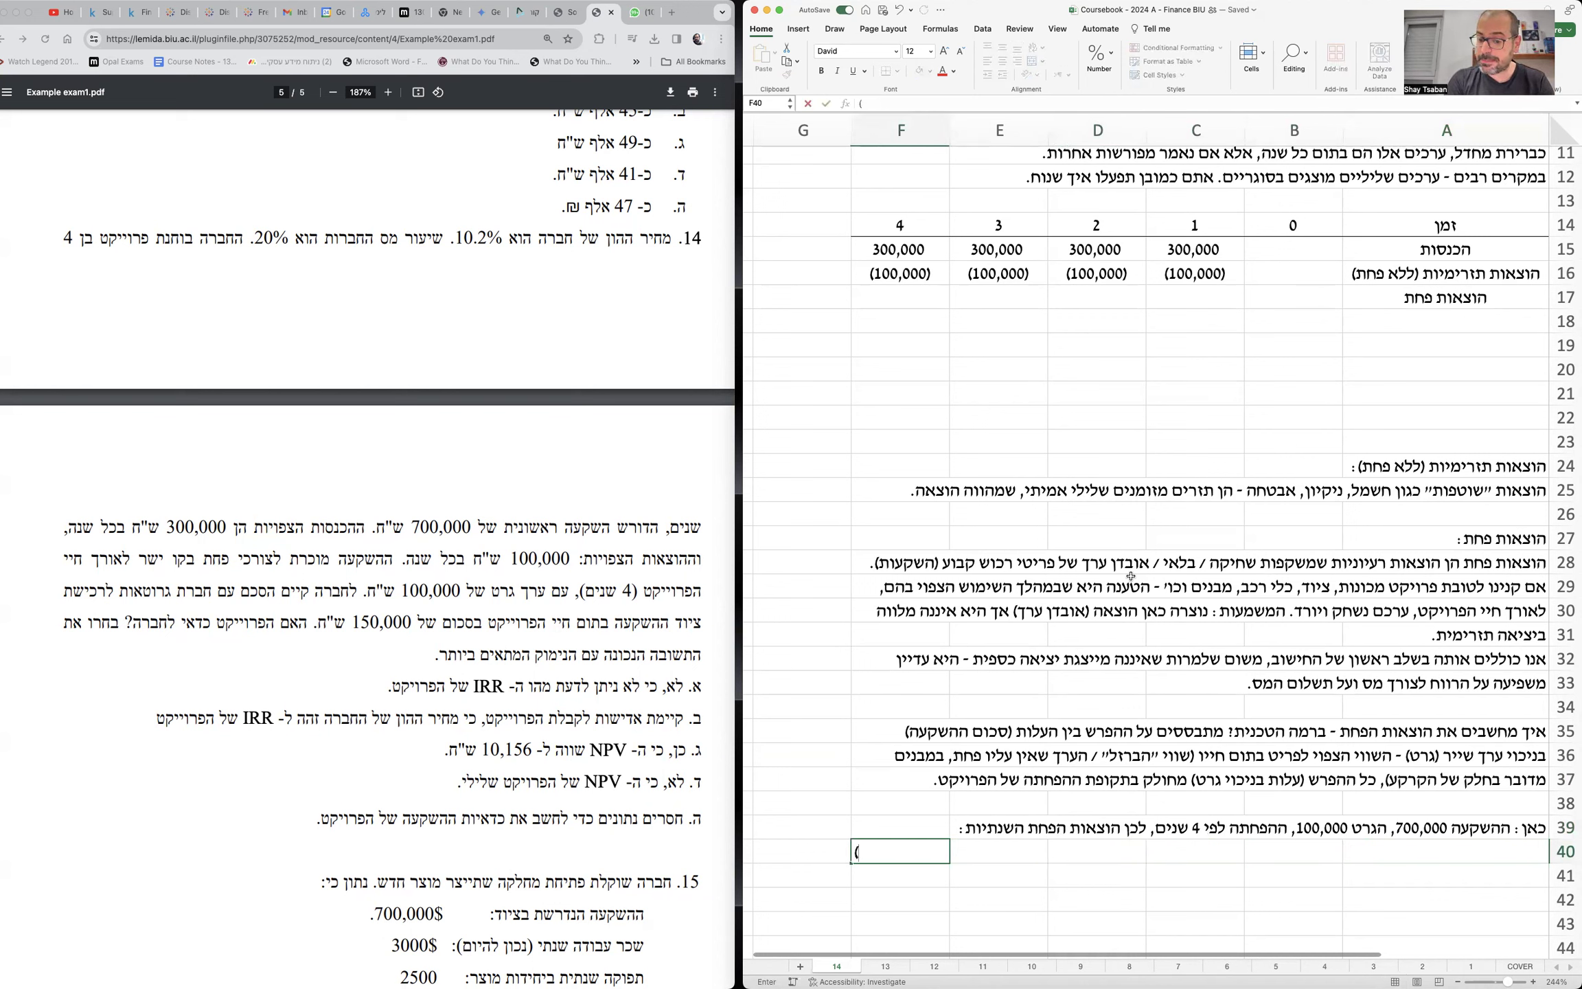
pyautogui.write('700,000')
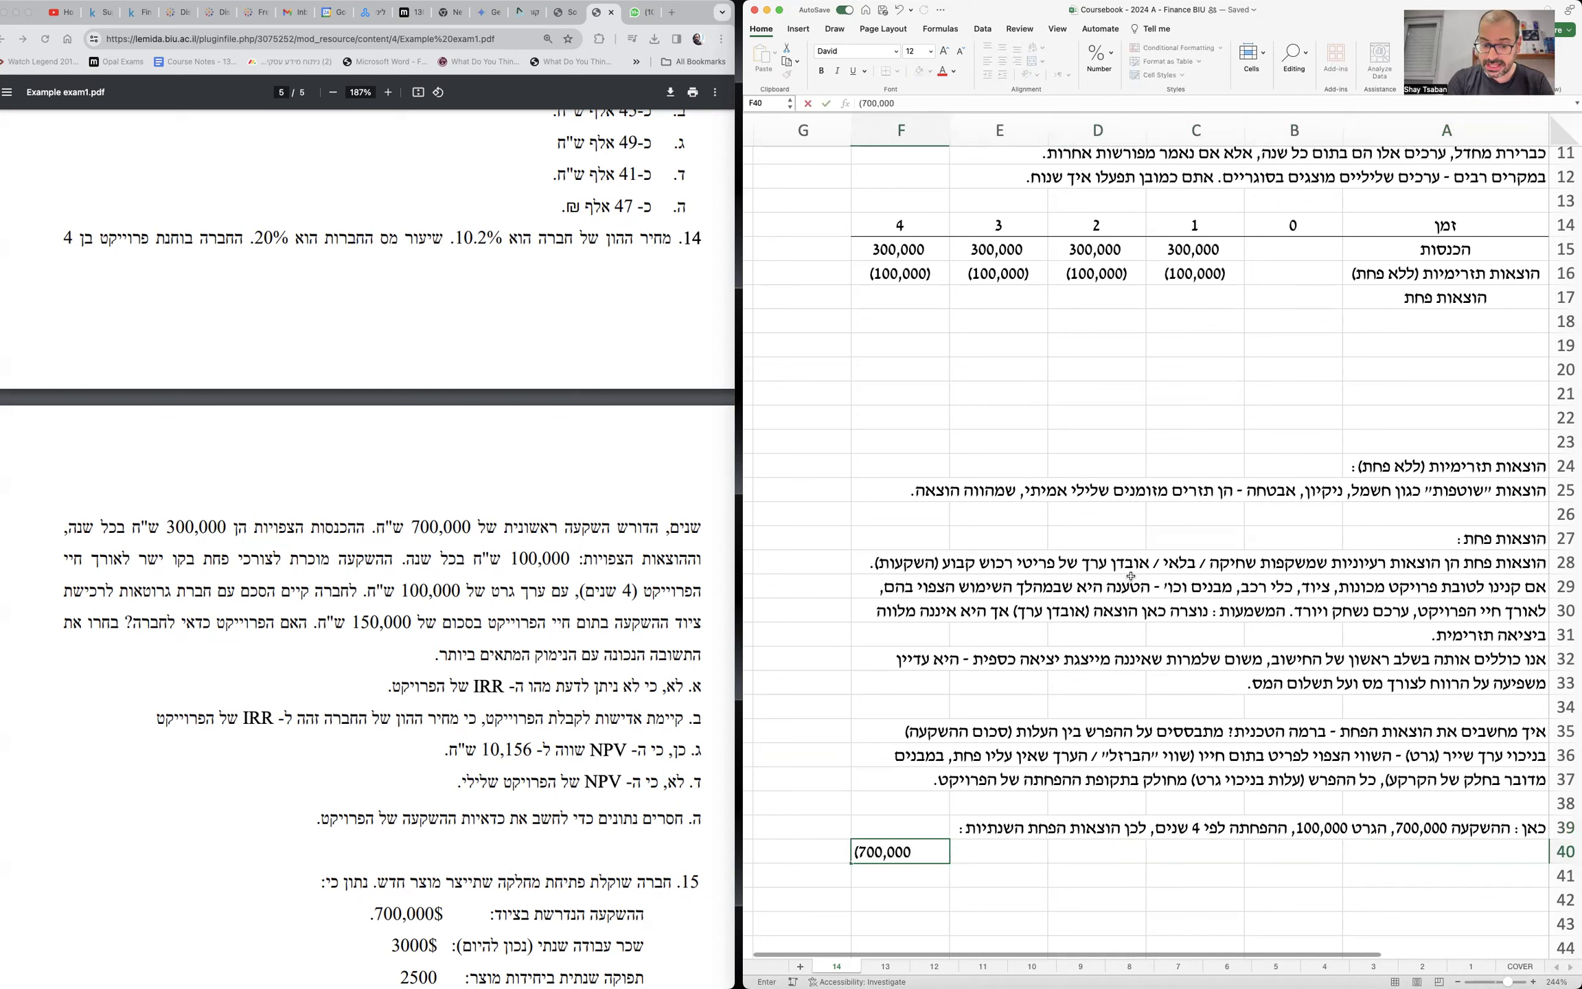
pyautogui.write(' - 100,000)')
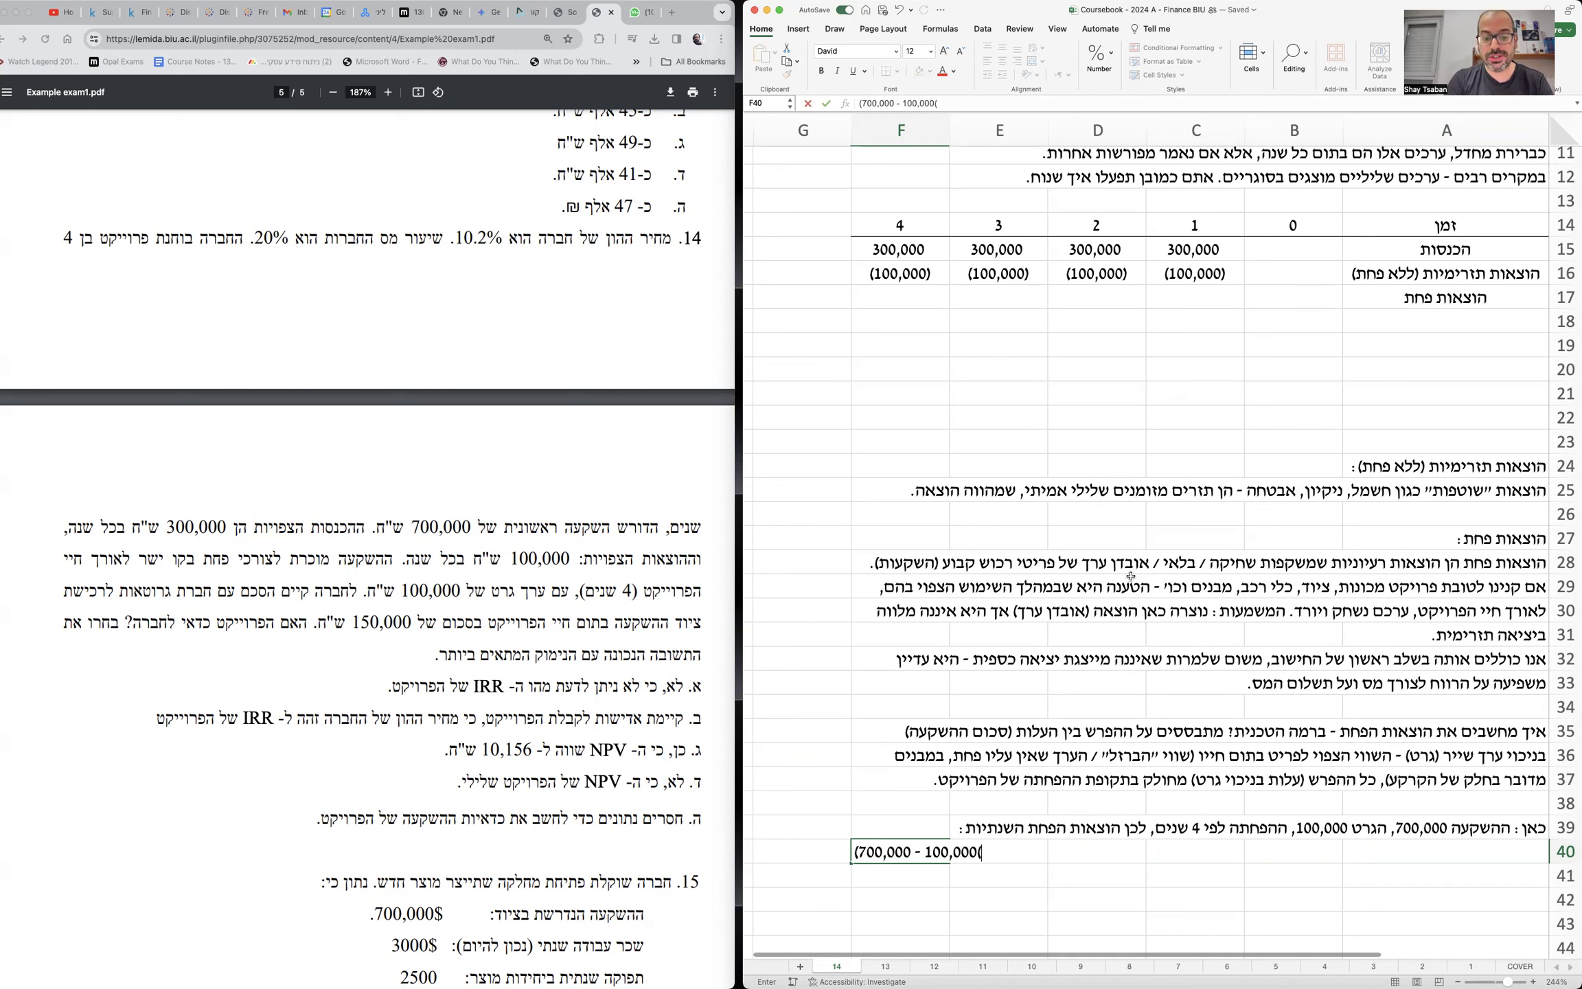
pyautogui.write('/4 =')
pyautogui.press('Return')
pyautogui.press('Up')
pyautogui.press('Right')
pyautogui.press('Right')
pyautogui.write('150,000')
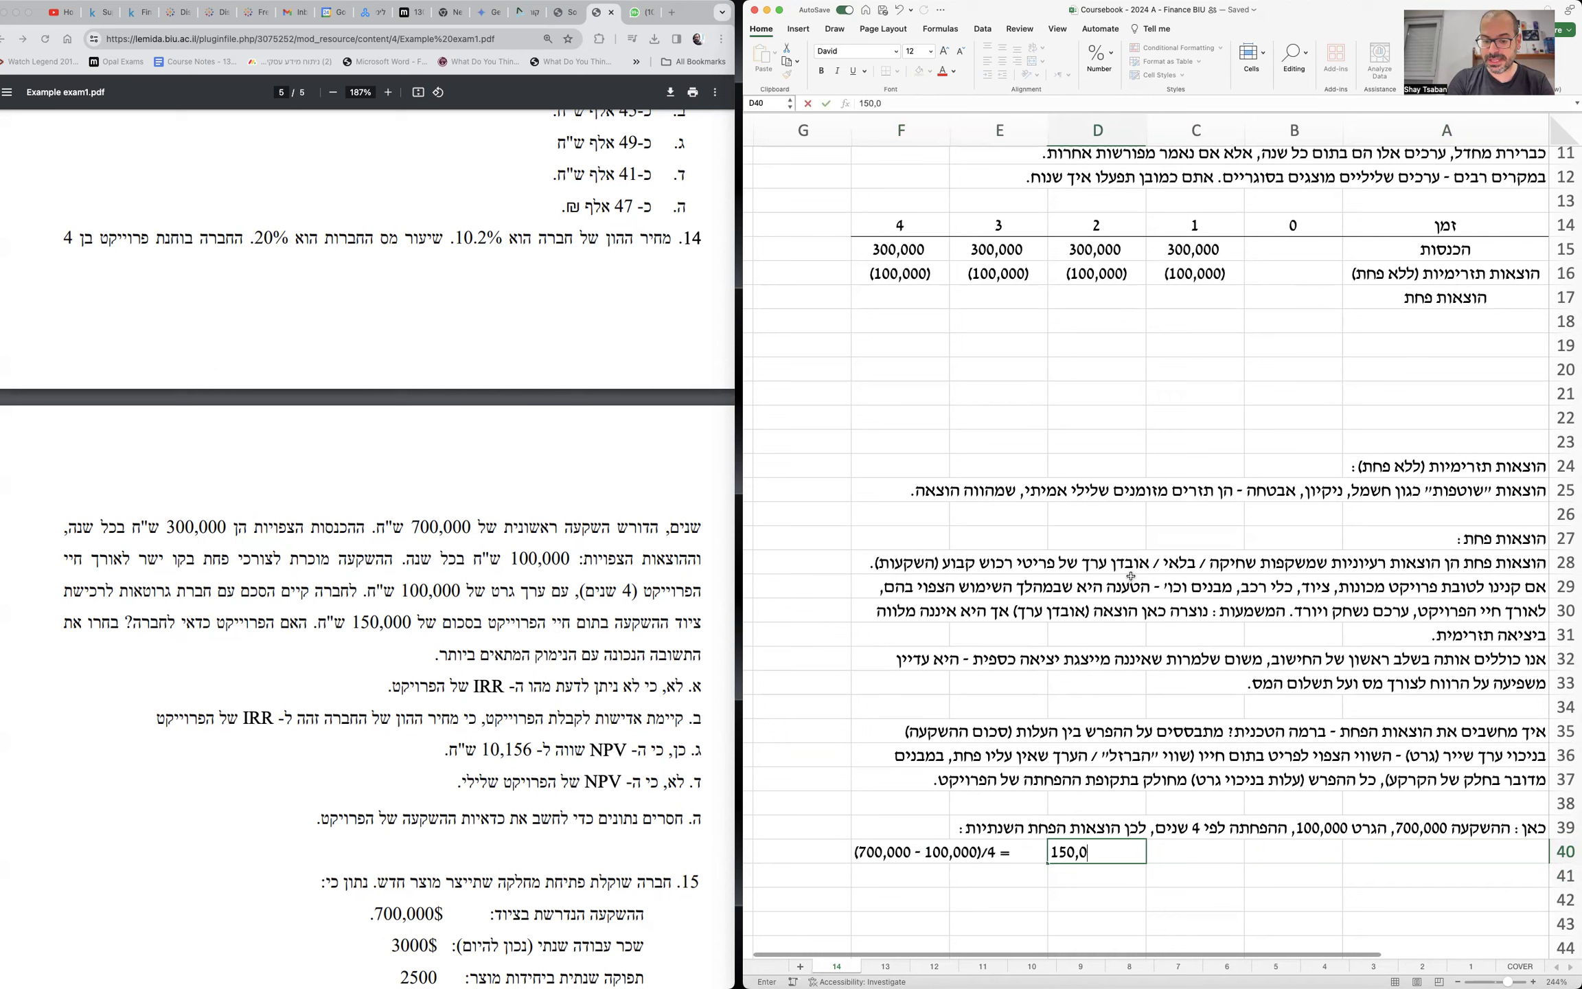
pyautogui.press('Return')
# - Set year 1's depreciation expense in C17 to the negative of the annual amount with =-D40
pyautogui.click(1177, 295)
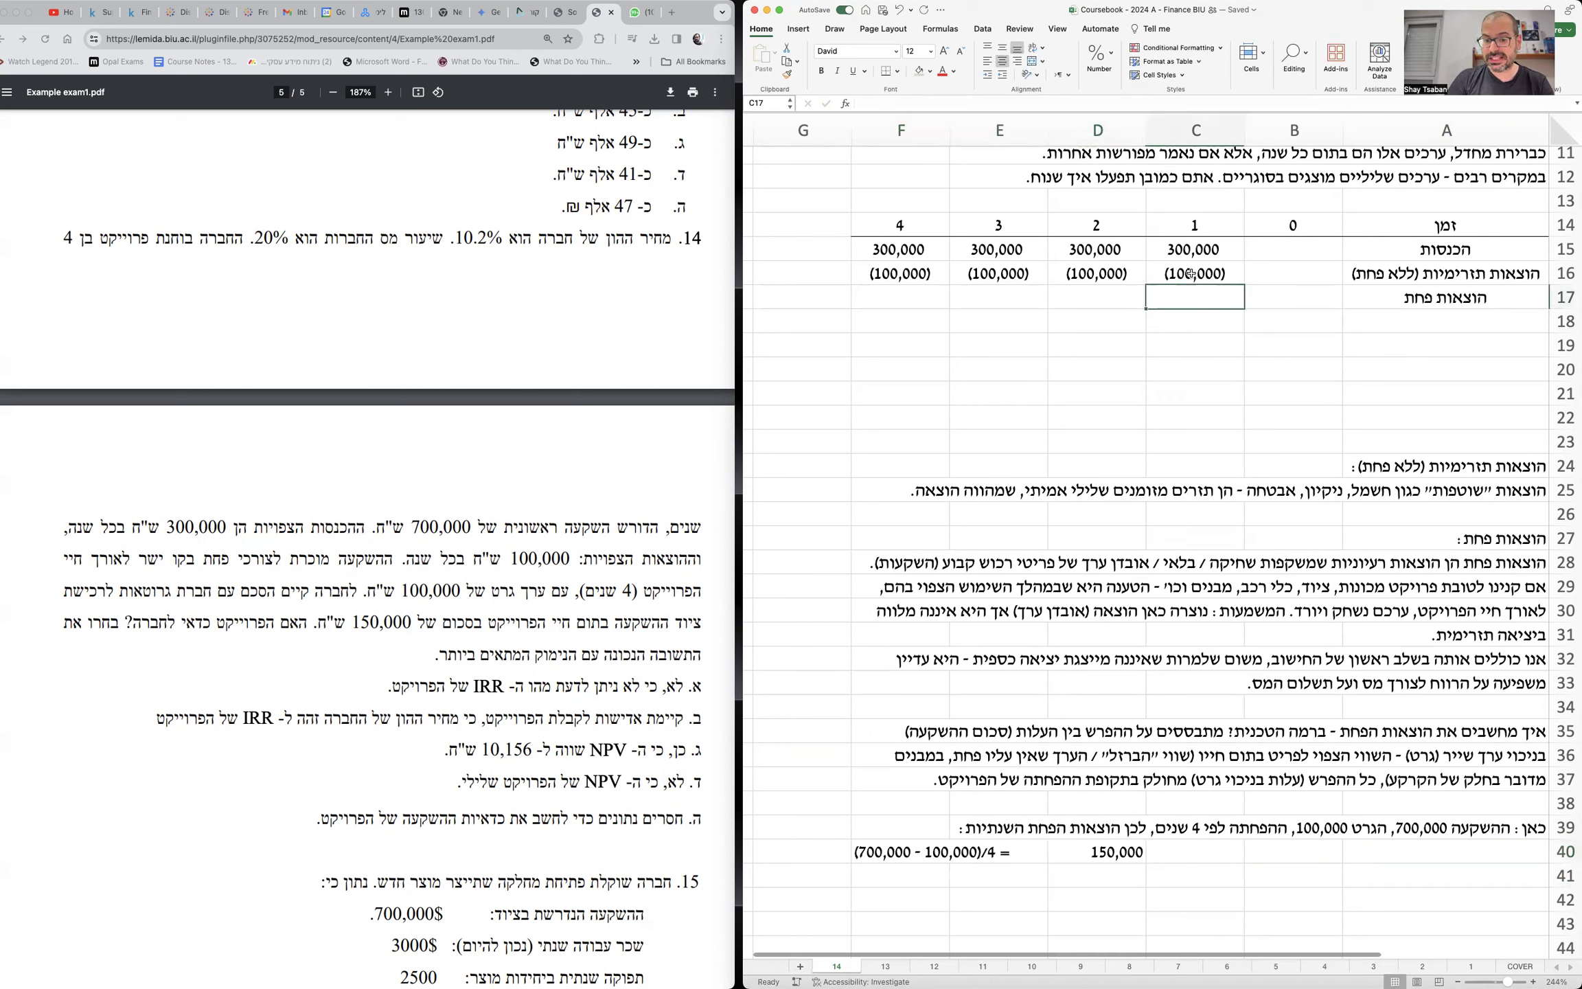
pyautogui.write('=-')
pyautogui.click(1086, 850)
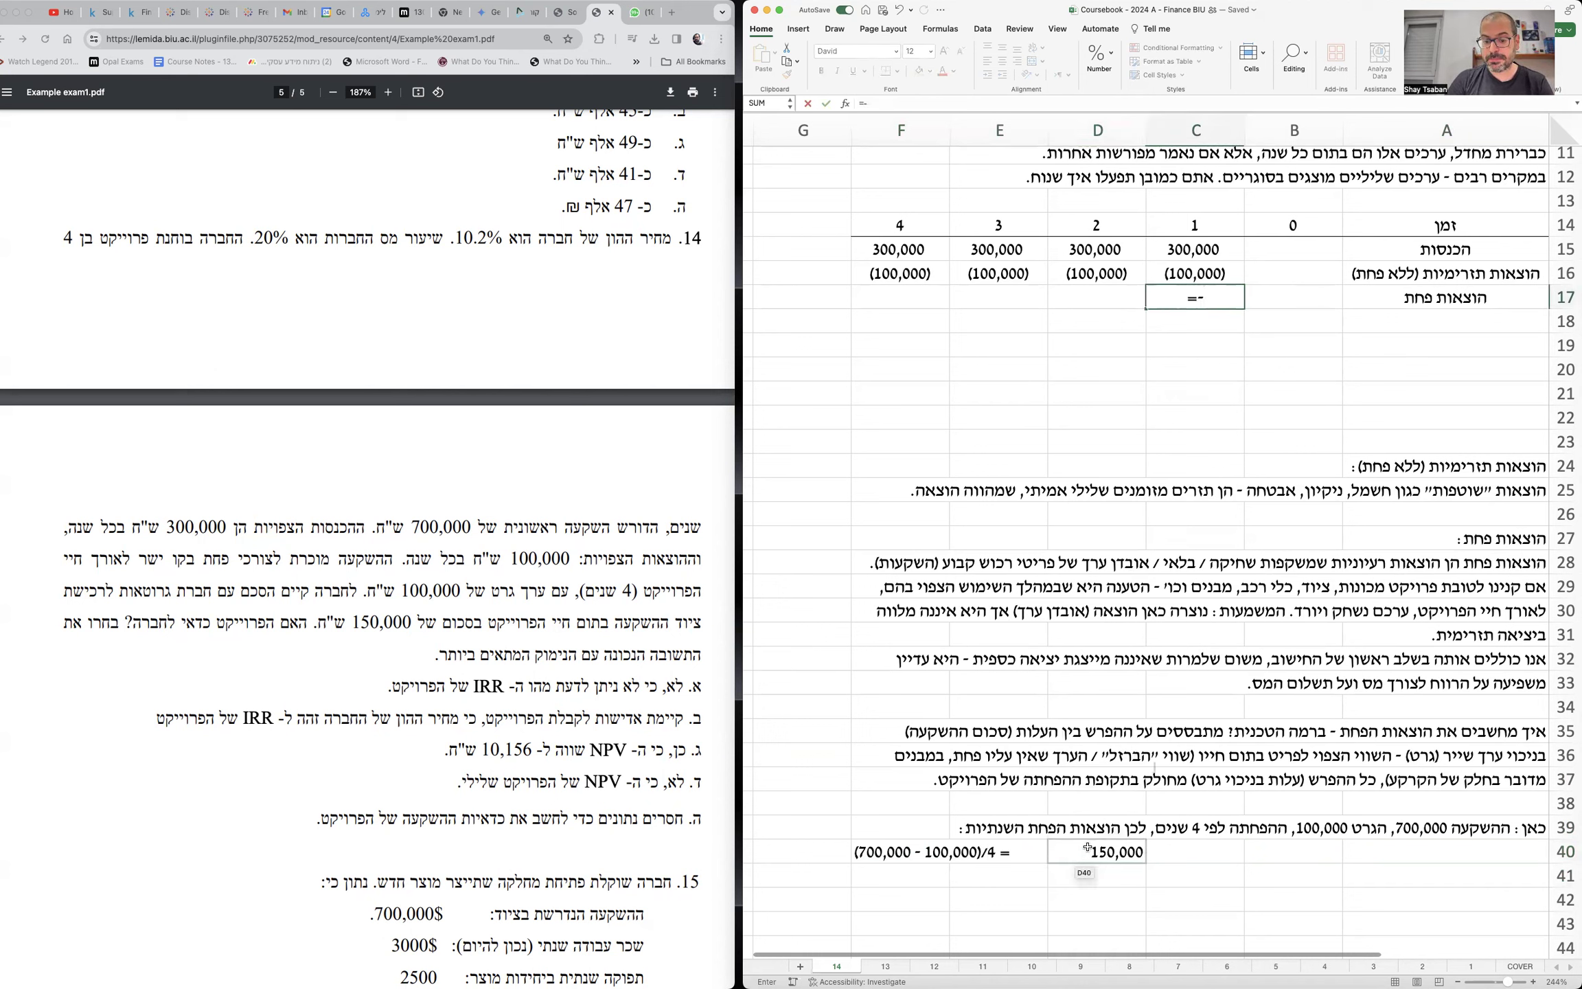
pyautogui.hotkey('ctrl', 'Return')
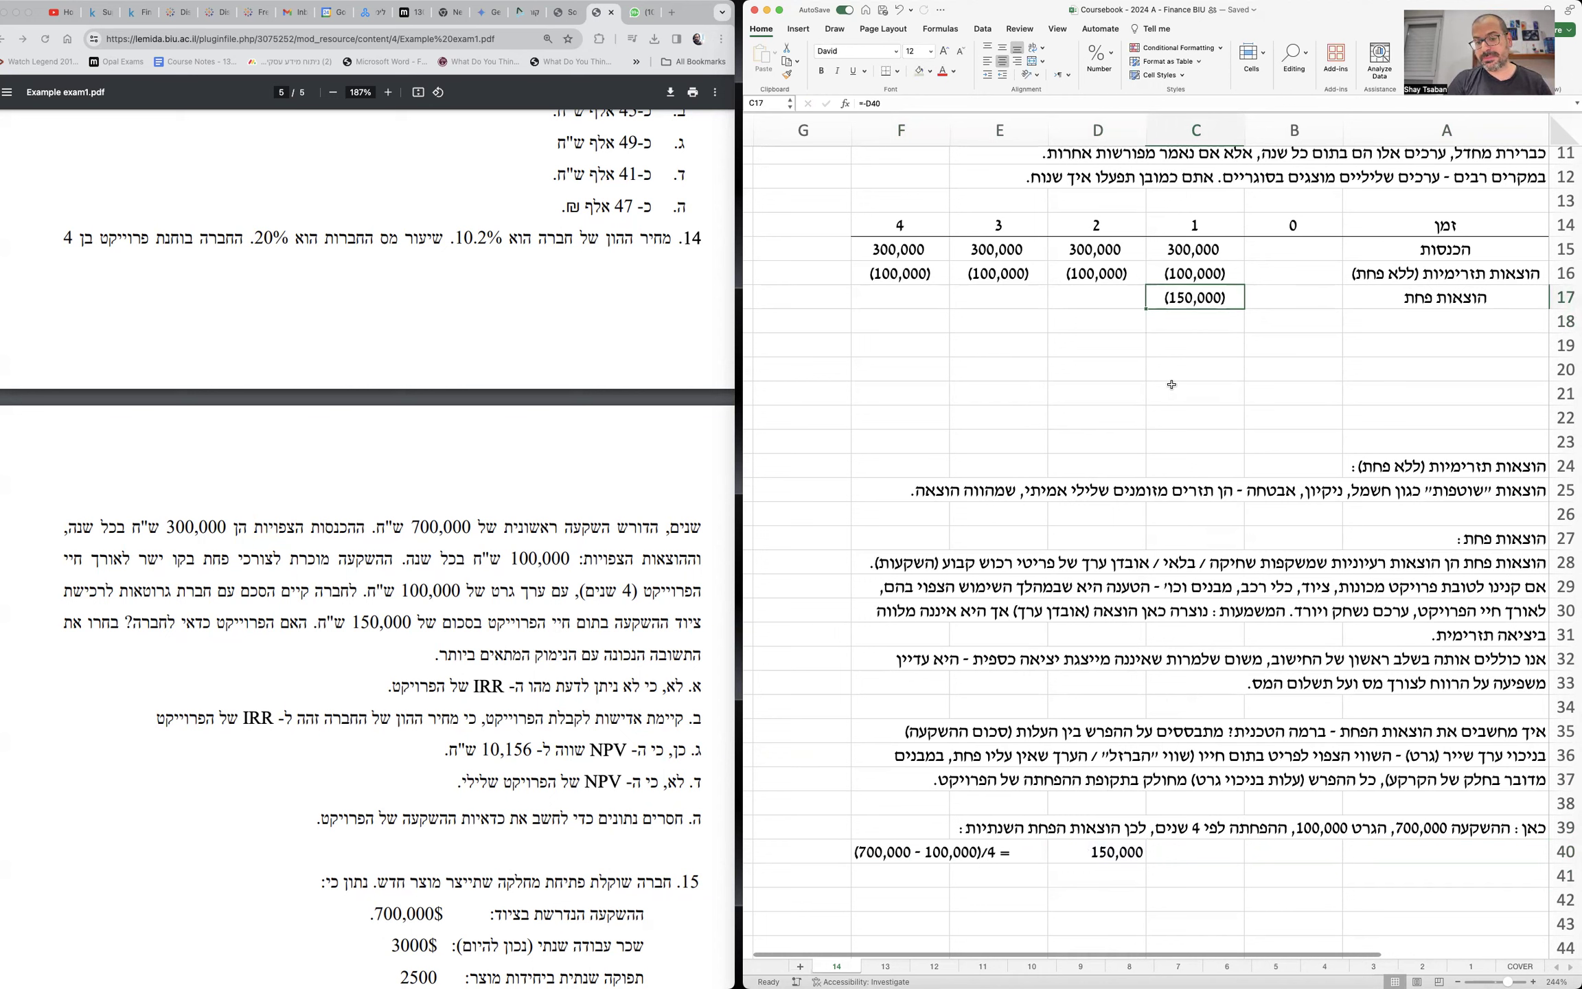
# - Link year 2's depreciation in D17 to year 1 with =C17 and copy the formula to years 3 and 4
pyautogui.moveTo(1147, 309); pyautogui.dragTo(860, 292)
pyautogui.click(1124, 289)
pyautogui.write('=C17')
pyautogui.hotkey('ctrl', 'Return')
pyautogui.press('super+c')
pyautogui.press('Left')
pyautogui.press('super+v')
pyautogui.press('Left')
pyautogui.press('super+v')
pyautogui.click(1404, 314)
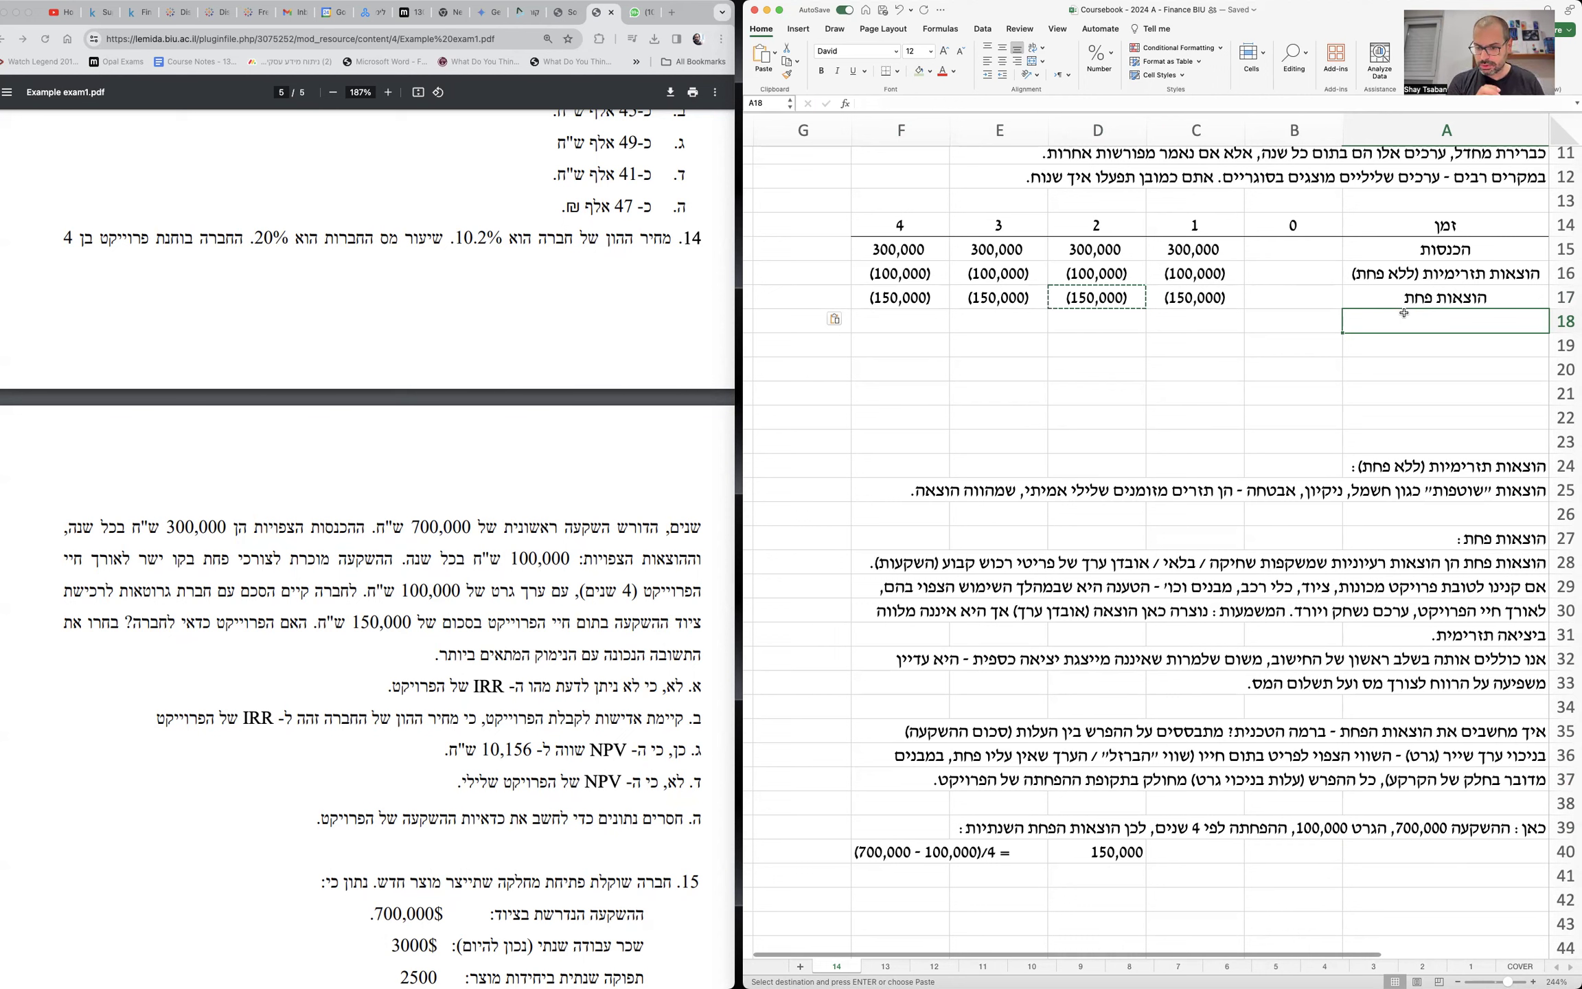
# - Make the headings "הוצאות תזרימיות (ללא פחת):" in A24 and "הוצאות פחת:" in A27 bold
pyautogui.click(1430, 456)
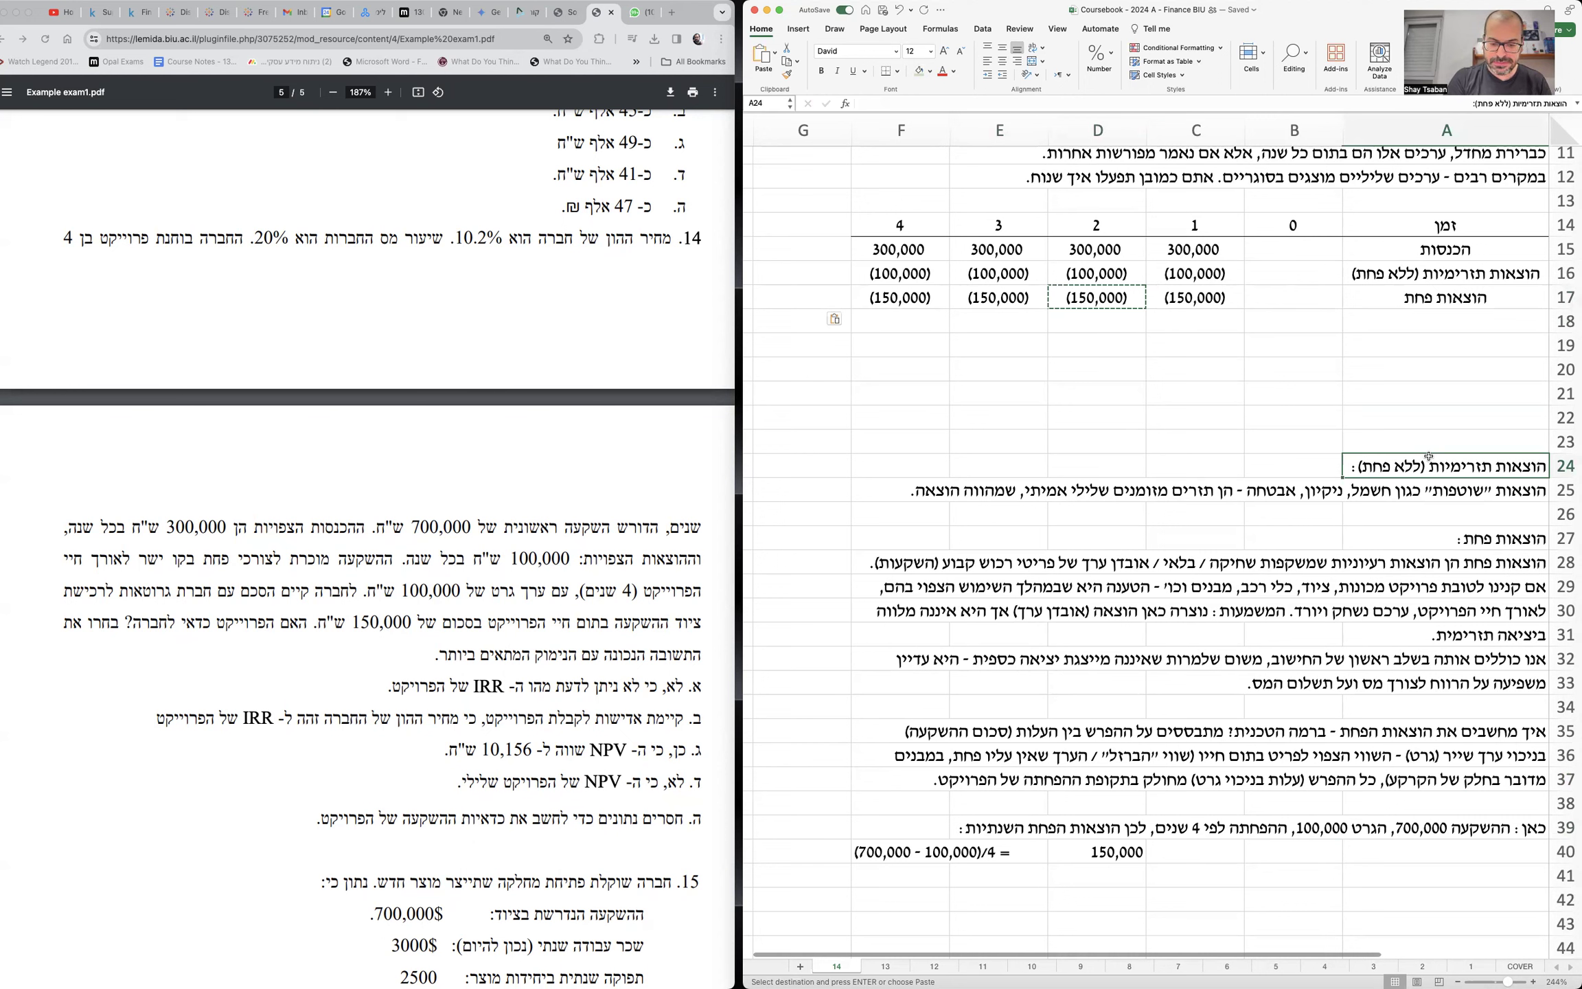
pyautogui.press('super+b')
pyautogui.click(1521, 554)
pyautogui.press('super+b')
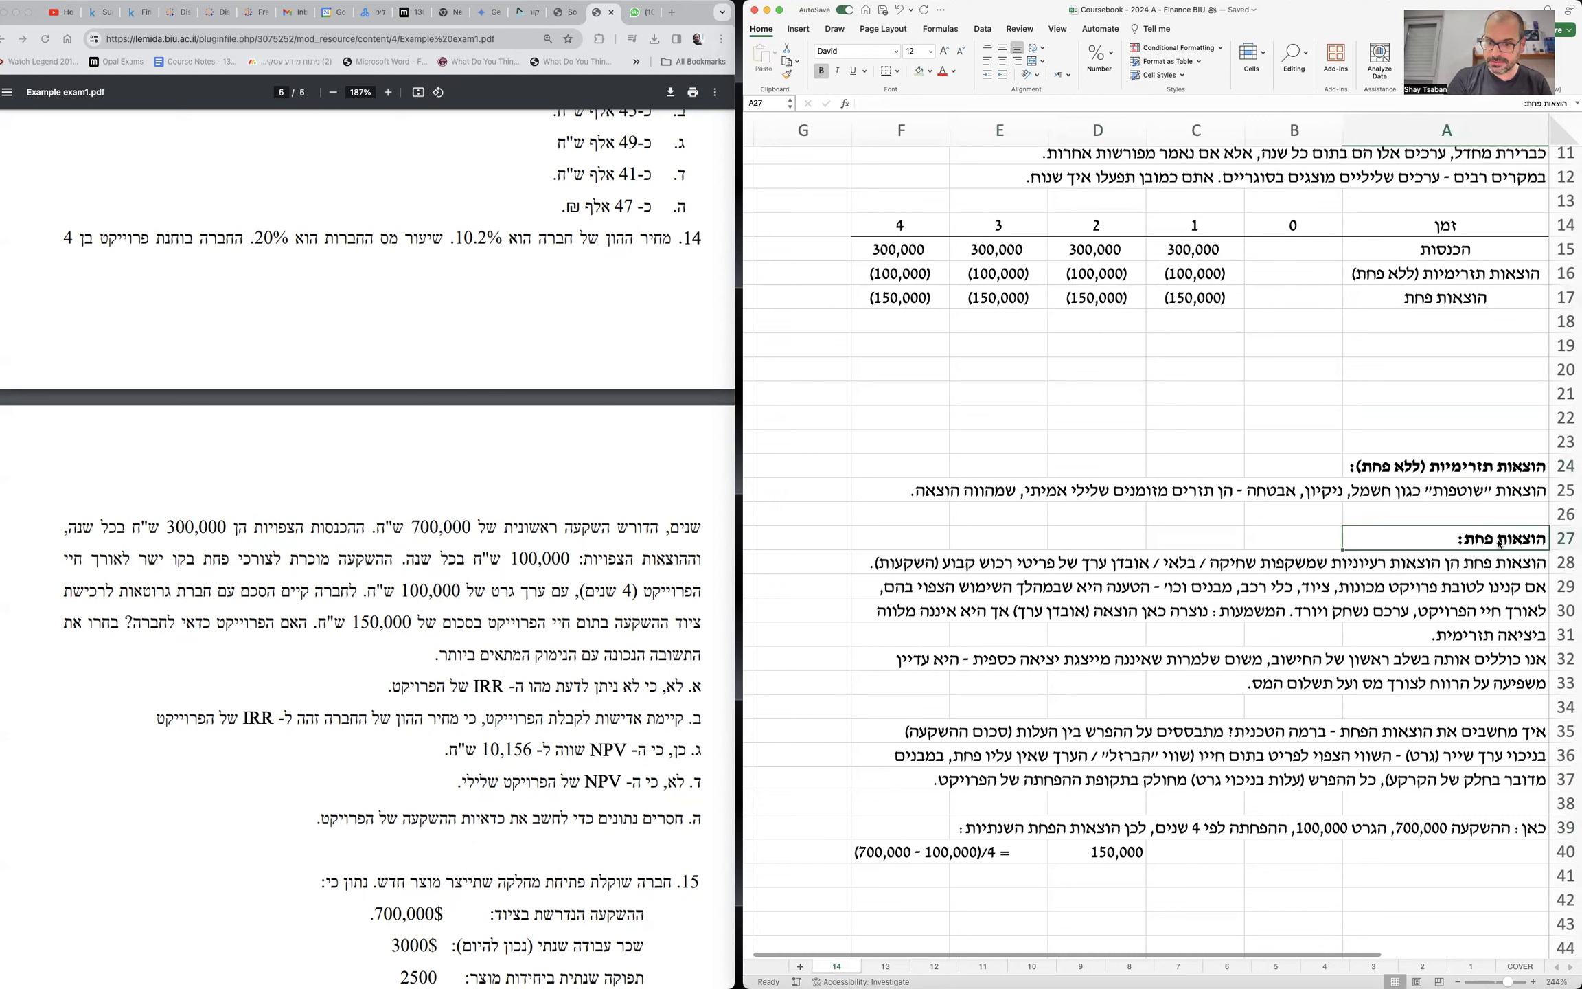
# - Add the row label "רווח הון / הפסד הון" in A18, below the depreciation expenses row
pyautogui.click(1481, 320)
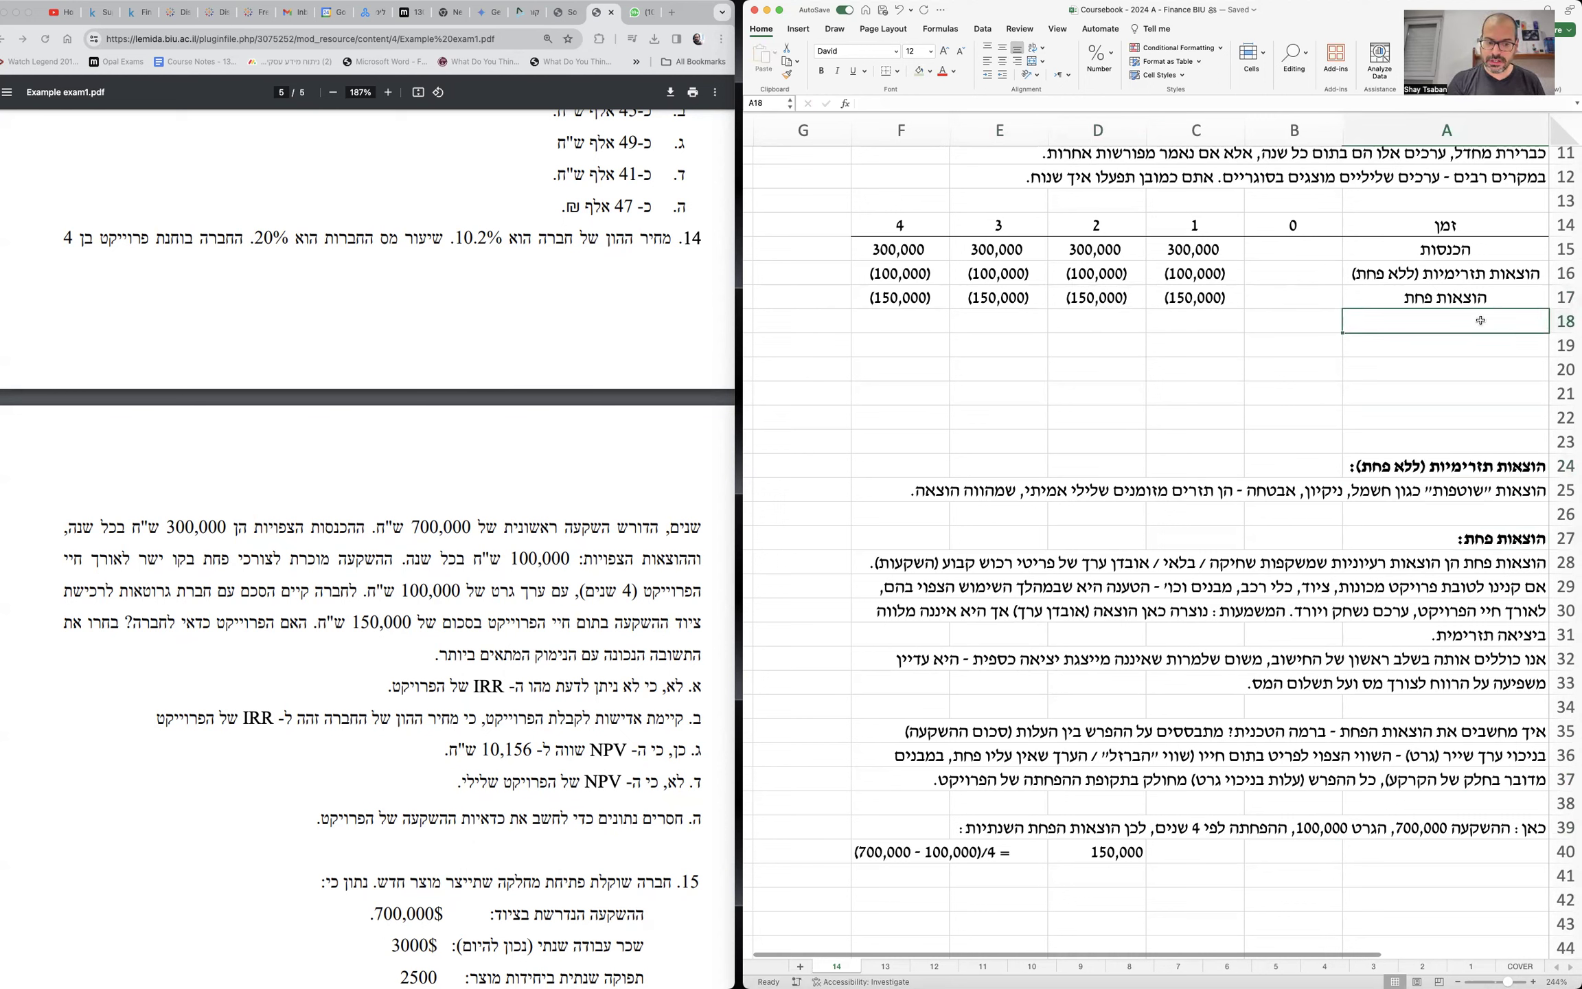
pyautogui.write('רווח הון / הפסד')
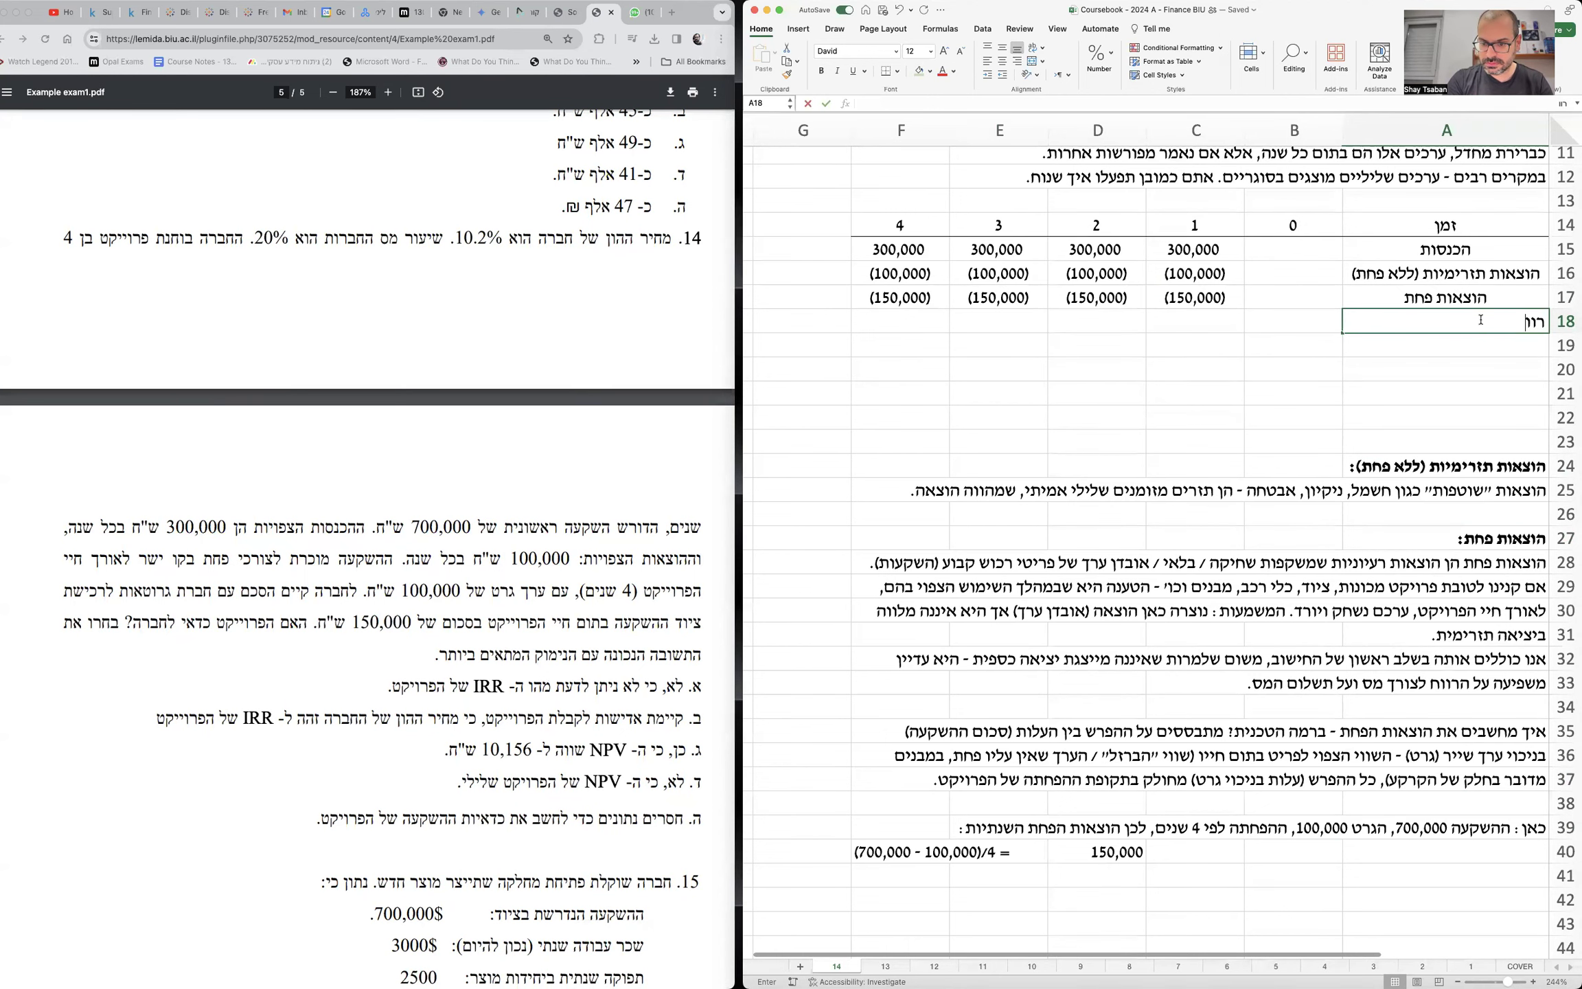
pyautogui.write(' הון')
pyautogui.press('Return')
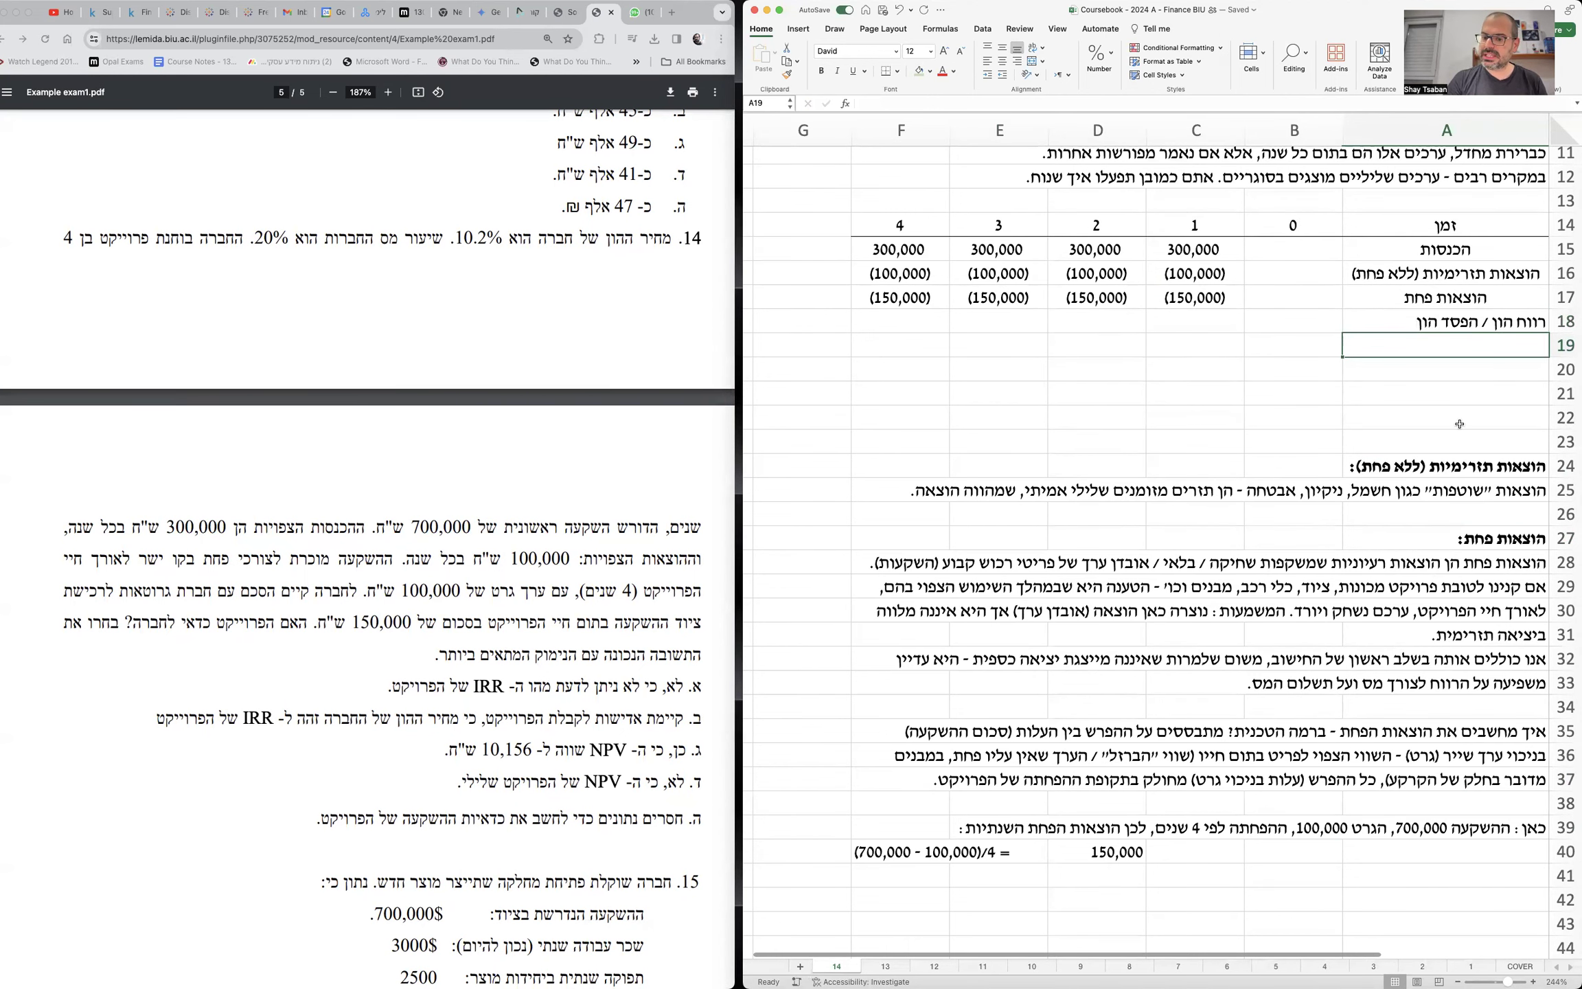
# - Enter the heading "רווח הון / הפסד הון:" in A42 and make it bold
pyautogui.scroll(-3, 1403, 671)
pyautogui.click(1403, 671)
pyautogui.click(1415, 745)
pyautogui.click(1419, 768)
pyautogui.write('ה')
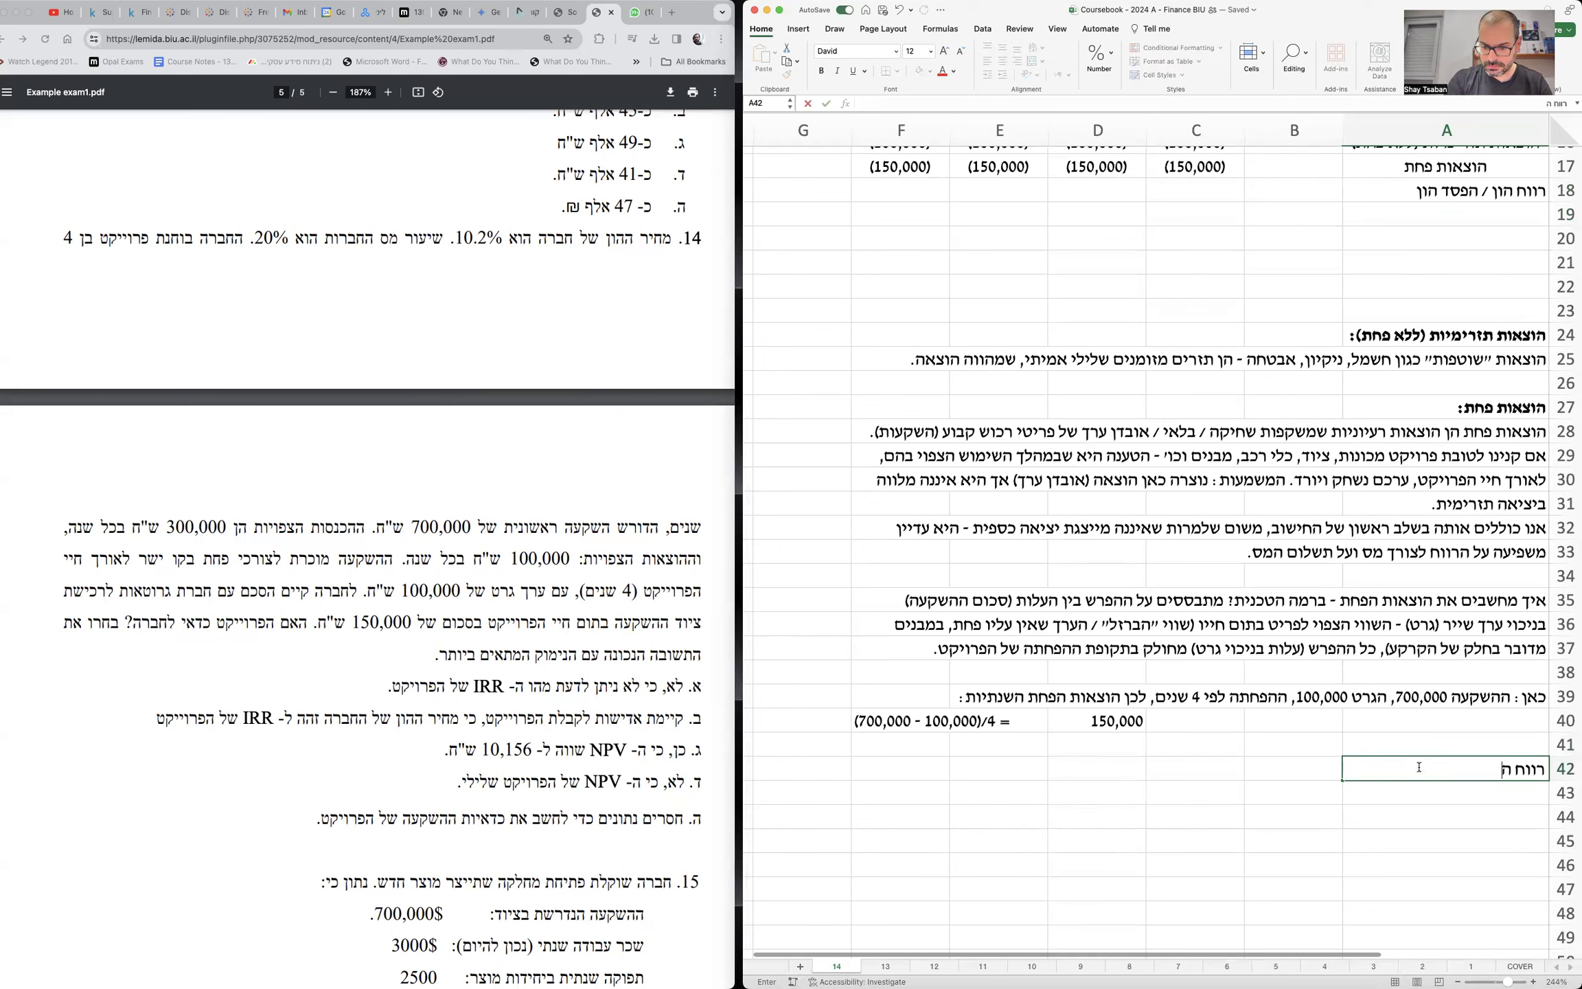
pyautogui.write('ווח הון / הפסד הון:')
pyautogui.press('Return')
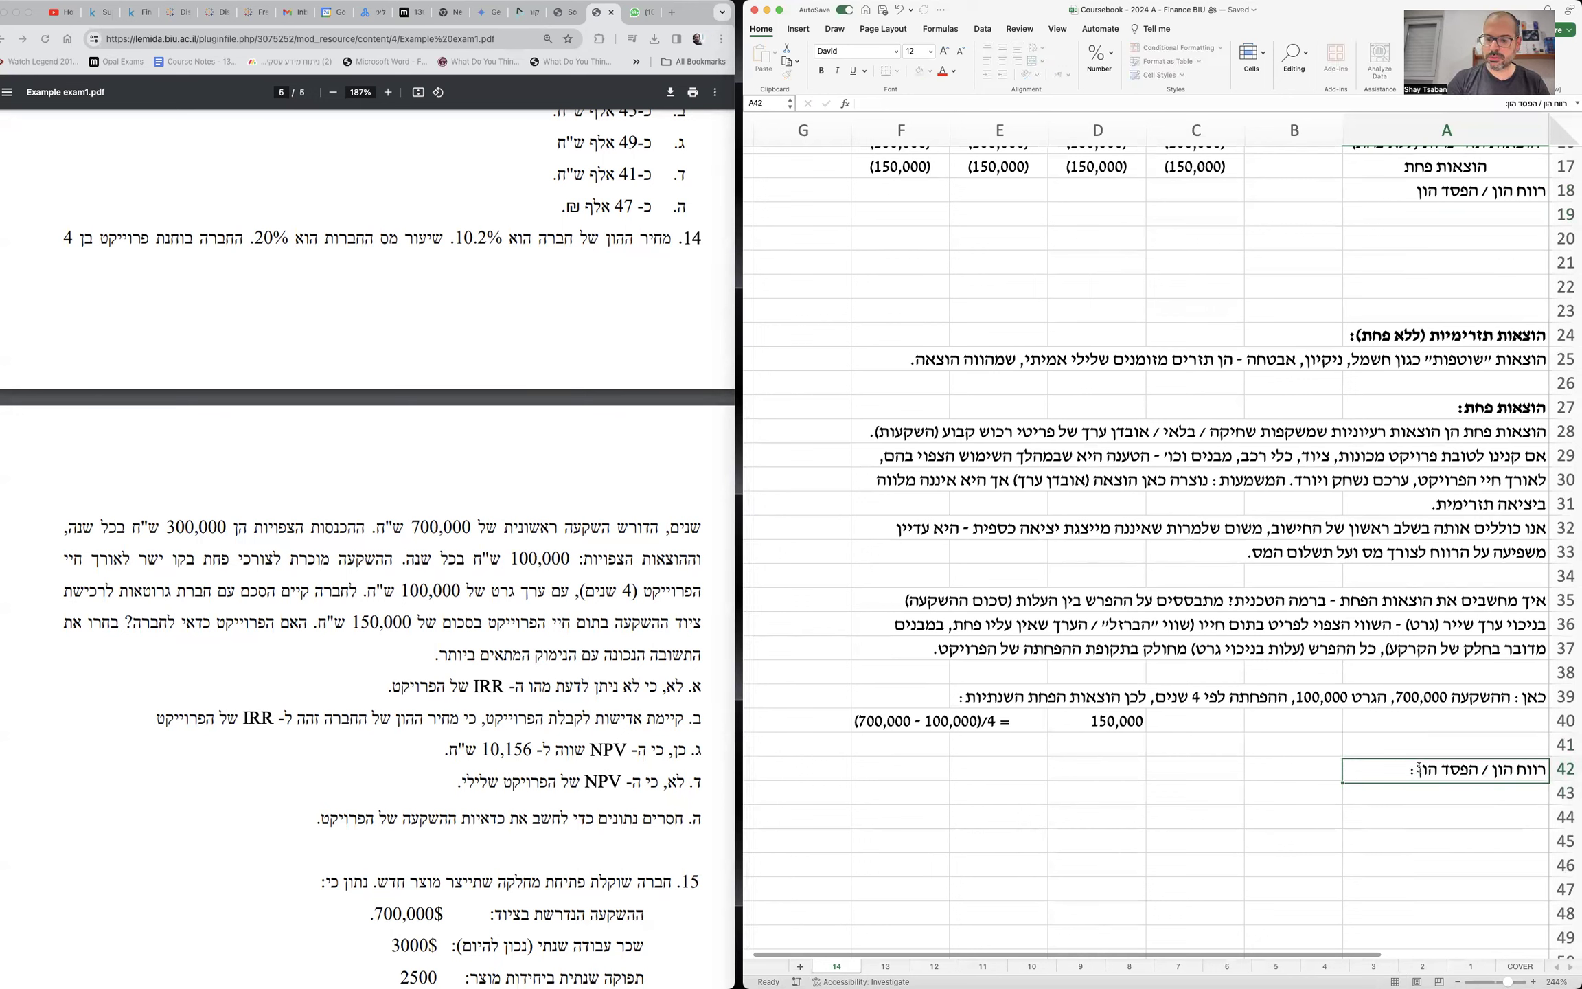
pyautogui.click(1419, 767)
pyautogui.press('super+b')
pyautogui.press('Return')
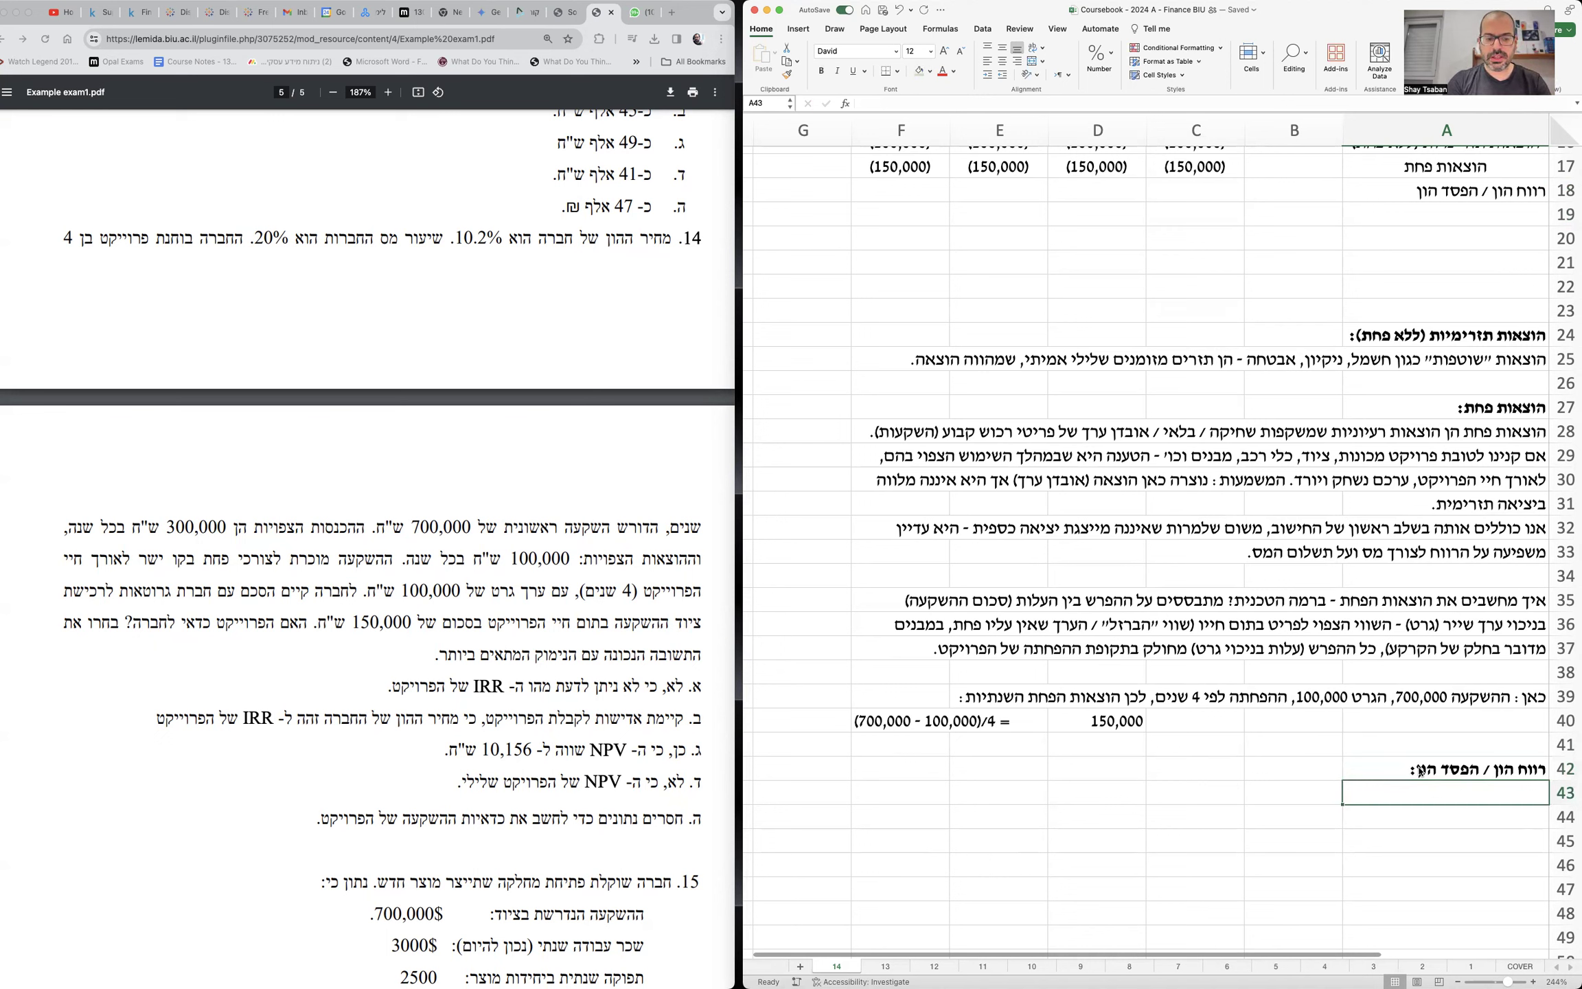
# - Enter in A43 "רווח / הפסד הון הוא ההפרש שבין תמורת המכירה הצפויה לפריט רכוש קבוע (השקעה) בתום הפרויקט,"
pyautogui.write('רווח / הפסד הון')
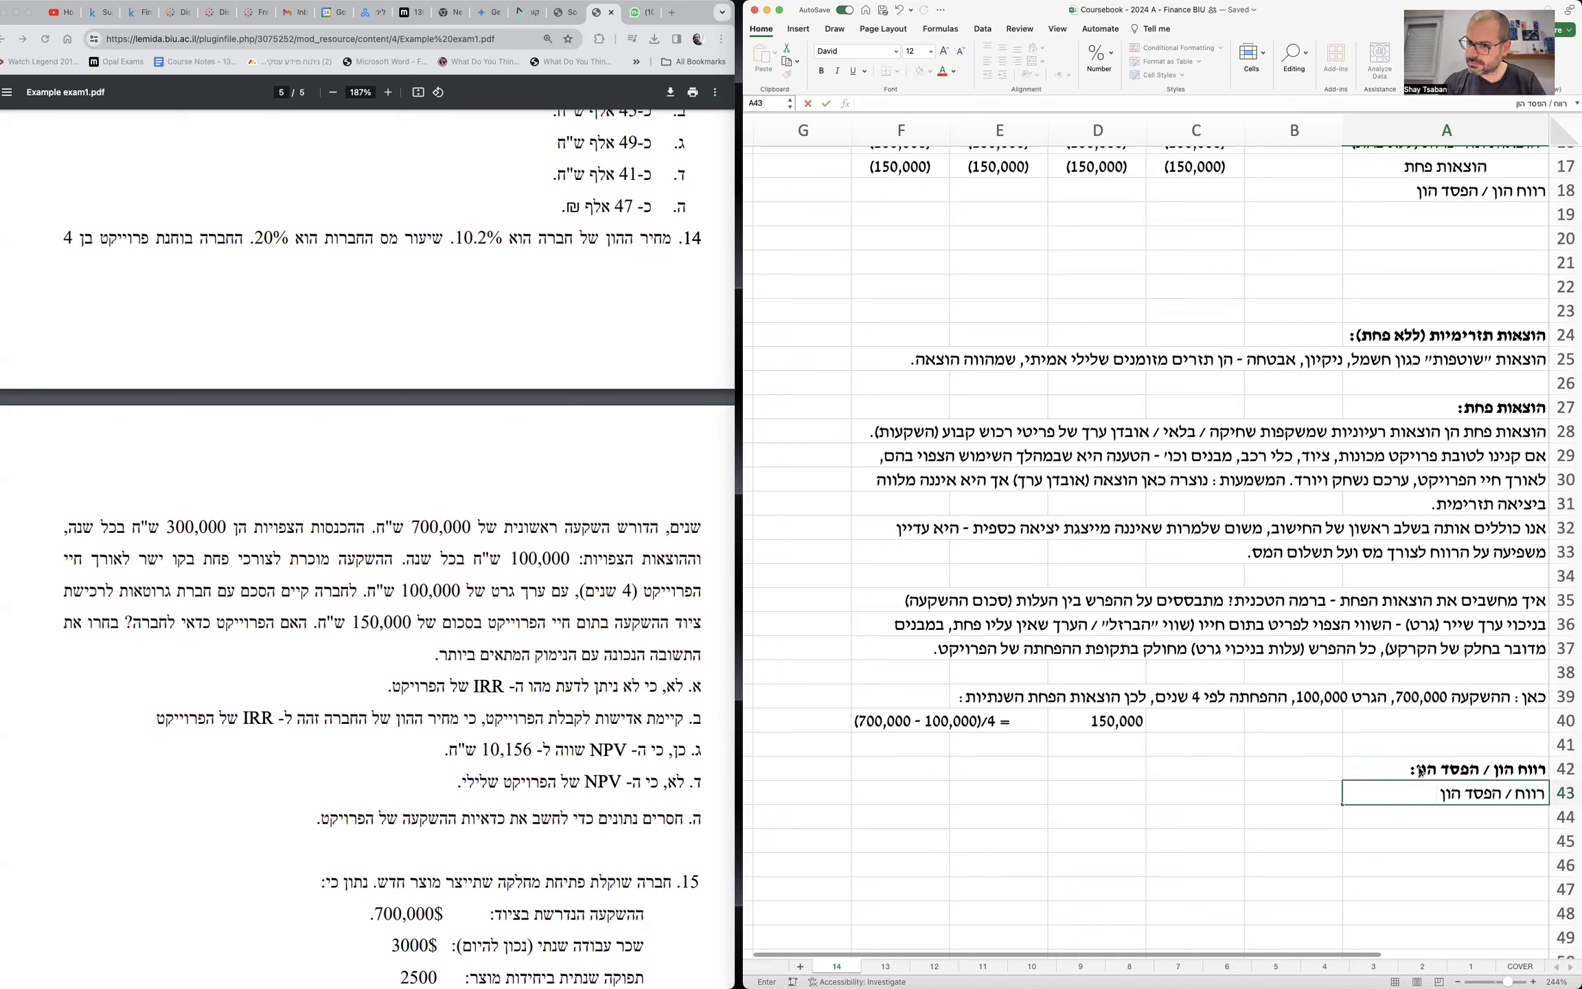
pyautogui.write(' הוא')
pyautogui.write('הוא ה')
pyautogui.write('הפר')
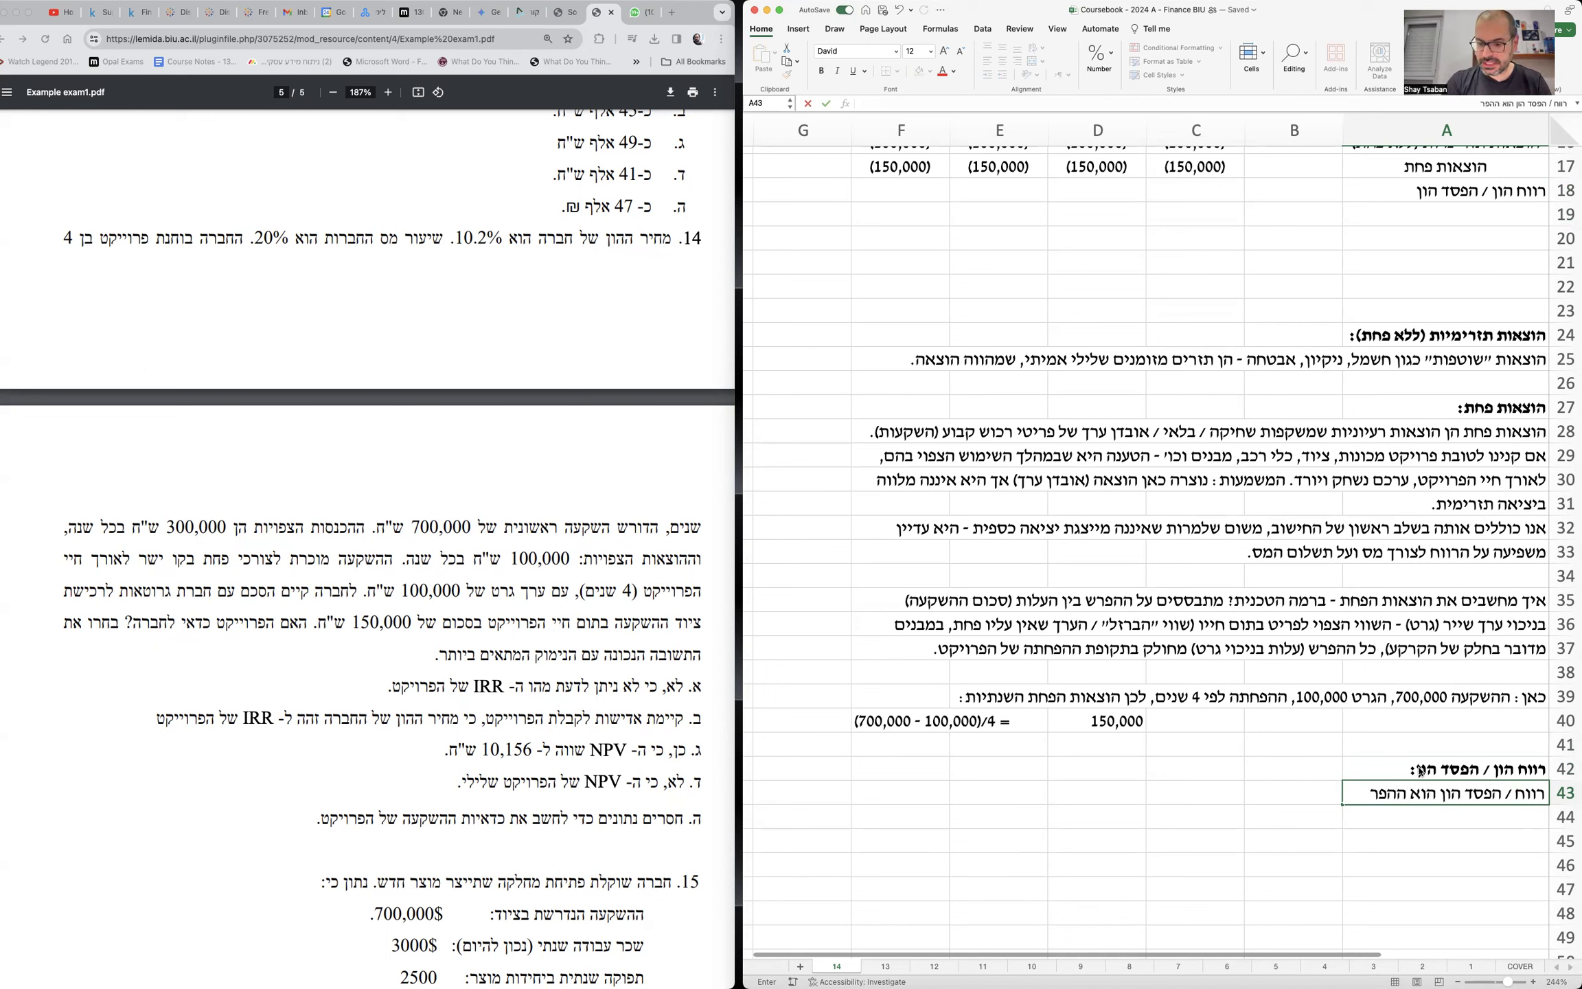
pyautogui.write('ש שבין')
pyautogui.write(' תמורת המכירה')
pyautogui.write(' הצפויה')
pyautogui.write(' לפריט רכוש קבוע')
pyautogui.write(' (השקעה)')
pyautogui.write(' (השקעה) בתום הפרויקט,')
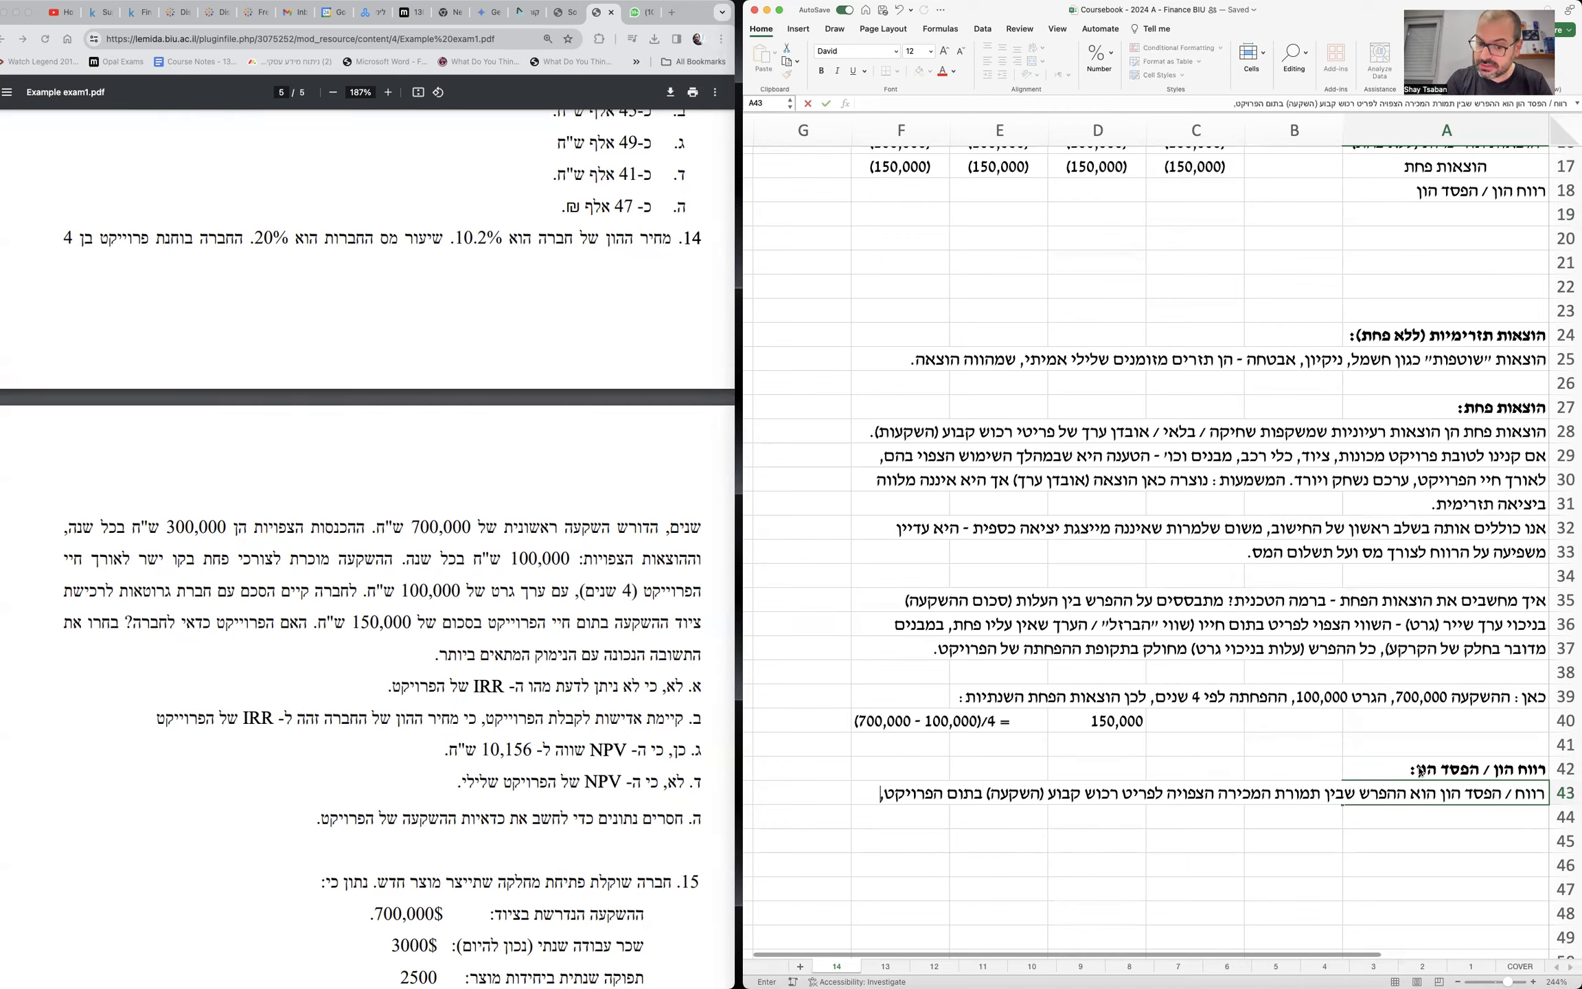
pyautogui.press('Return')
# - Continue the explanation in A44 with "לבין ״שוויו התיאורטי״ (עלות מופחתת) לאותו מועד."
pyautogui.write('לבין ')
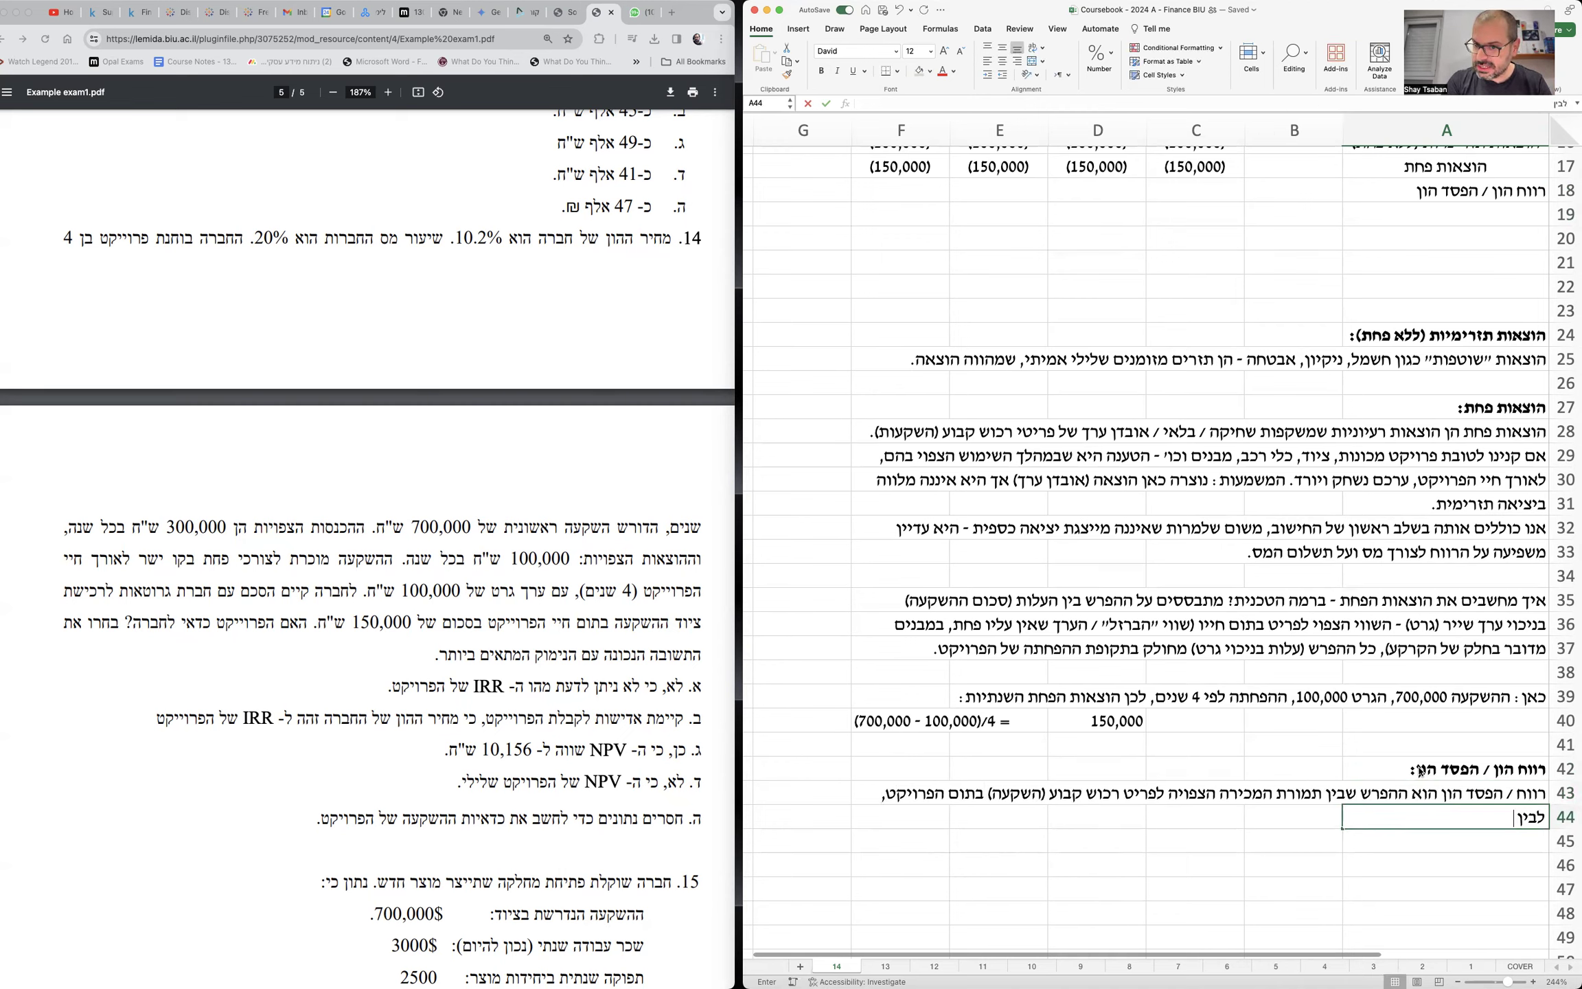
pyautogui.write('״שוויו התיאורט')
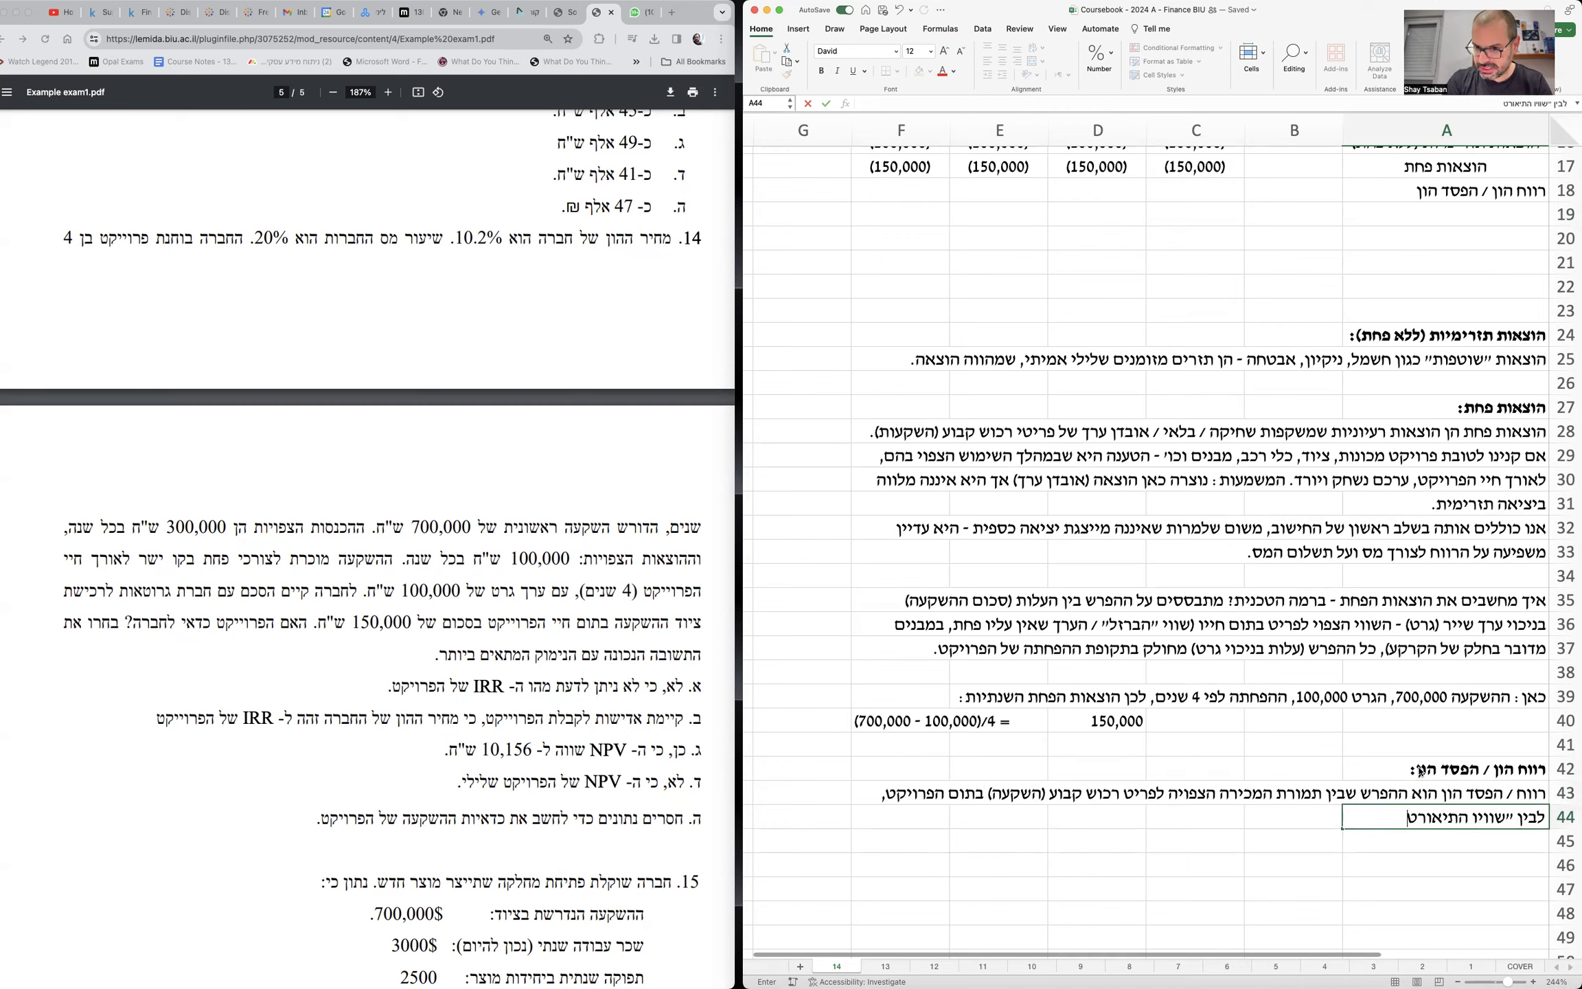
pyautogui.write('י״ (עלות מו')
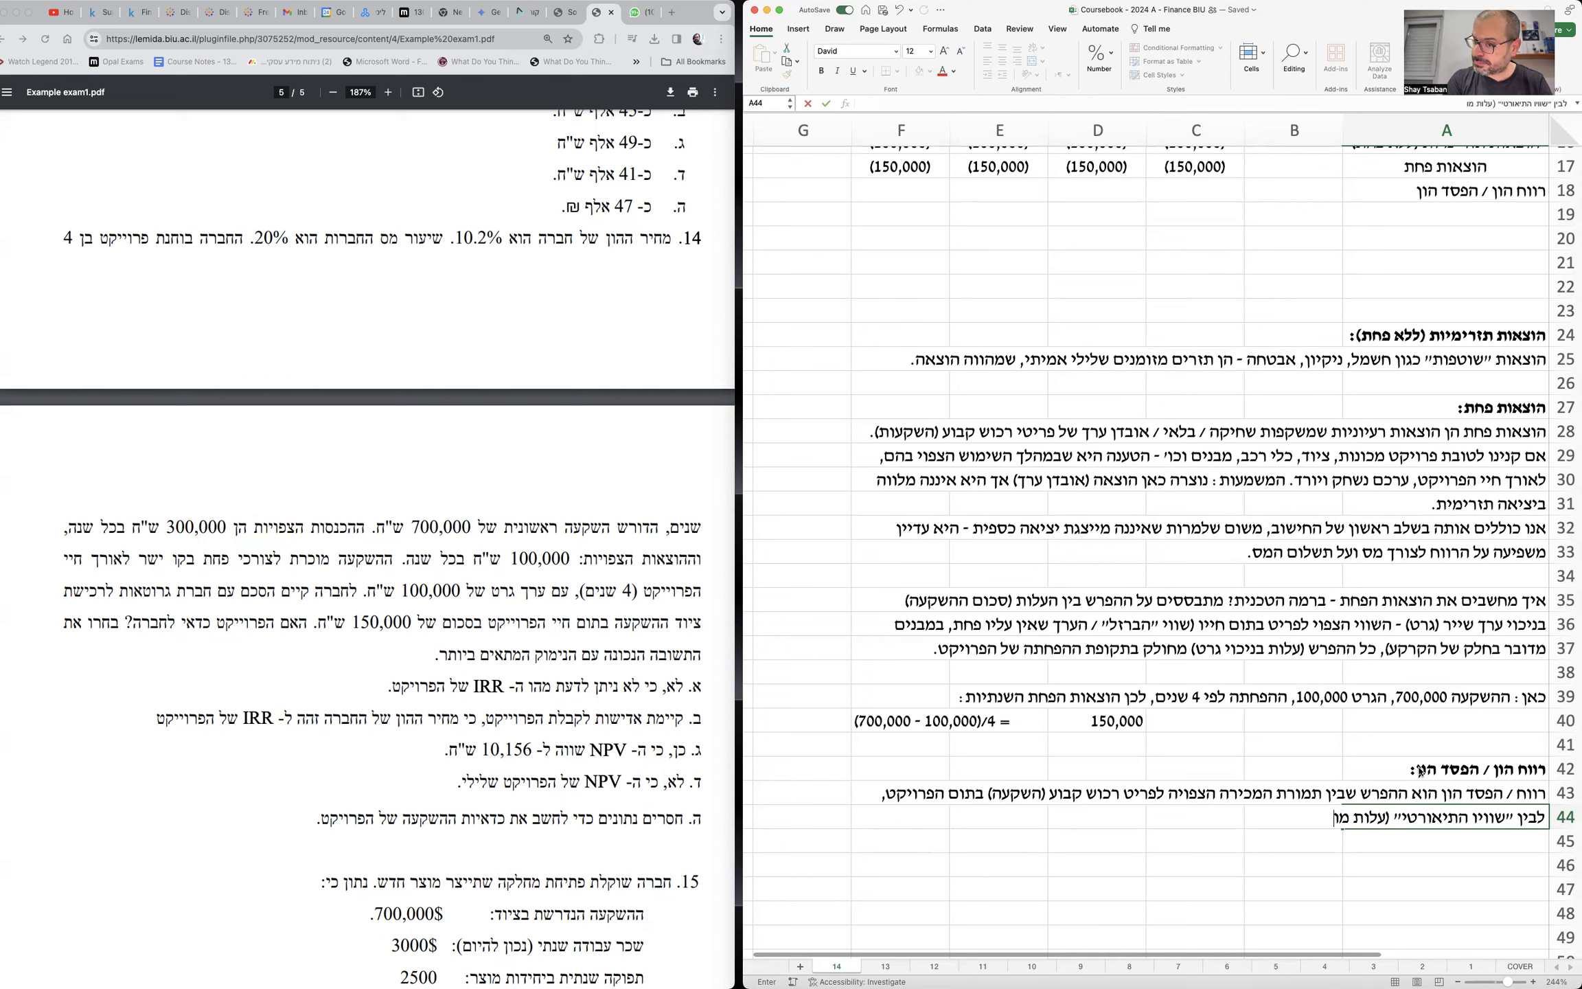
pyautogui.write('פחתת')
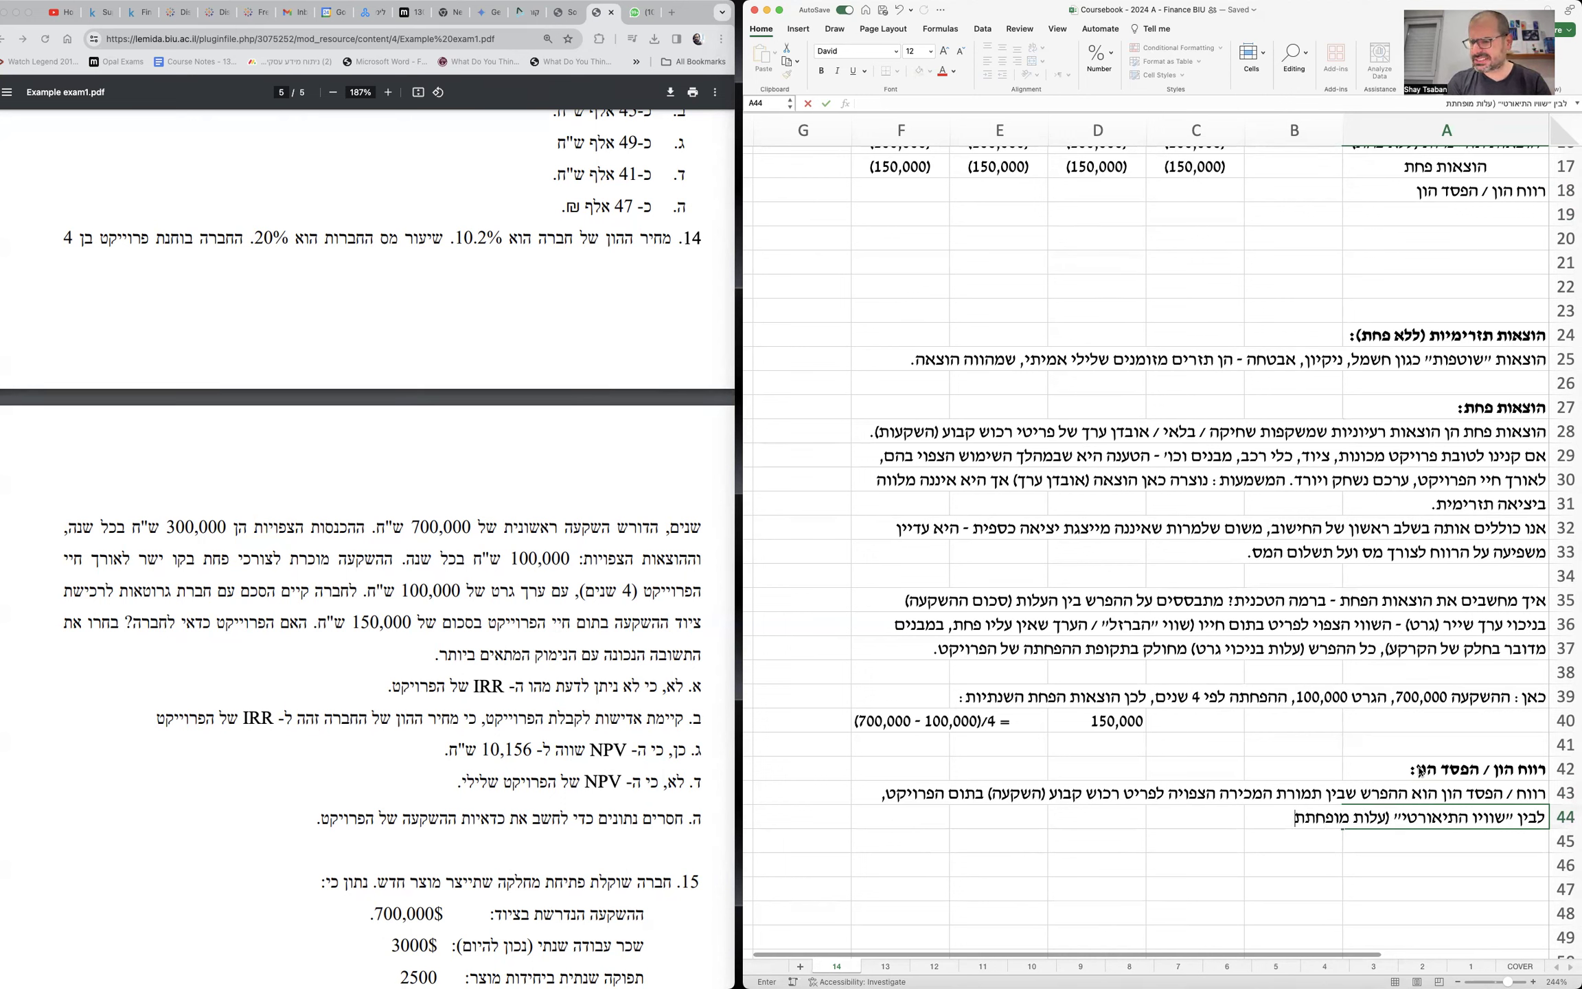
pyautogui.write(') לאות')
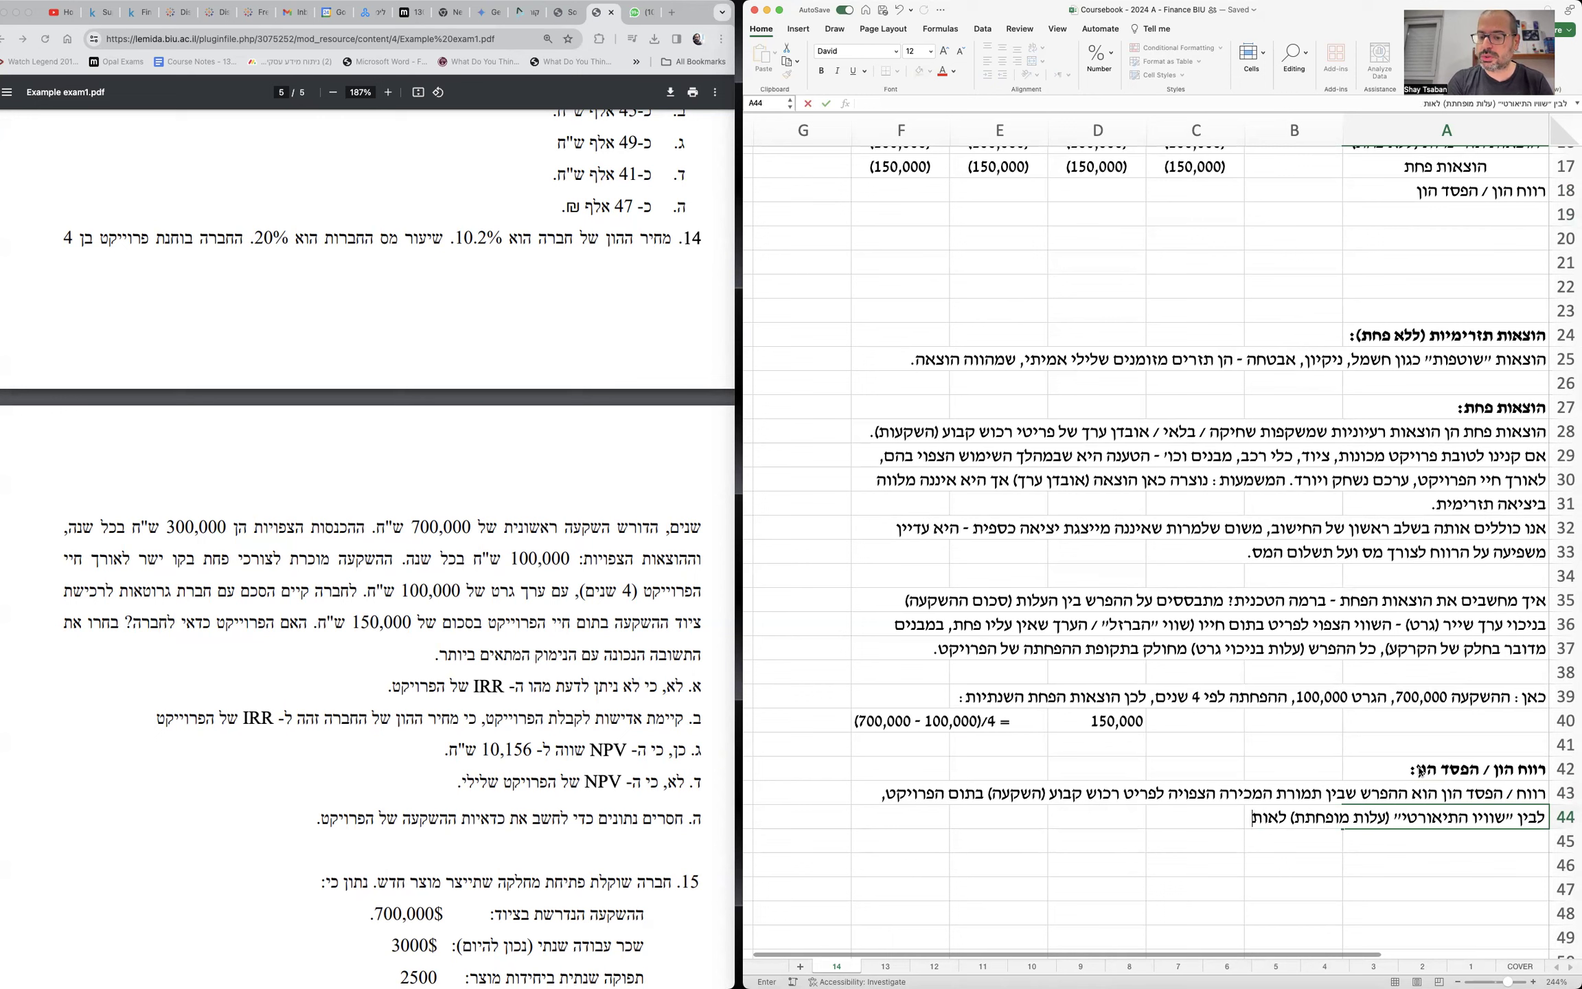
pyautogui.write('ו מועד.')
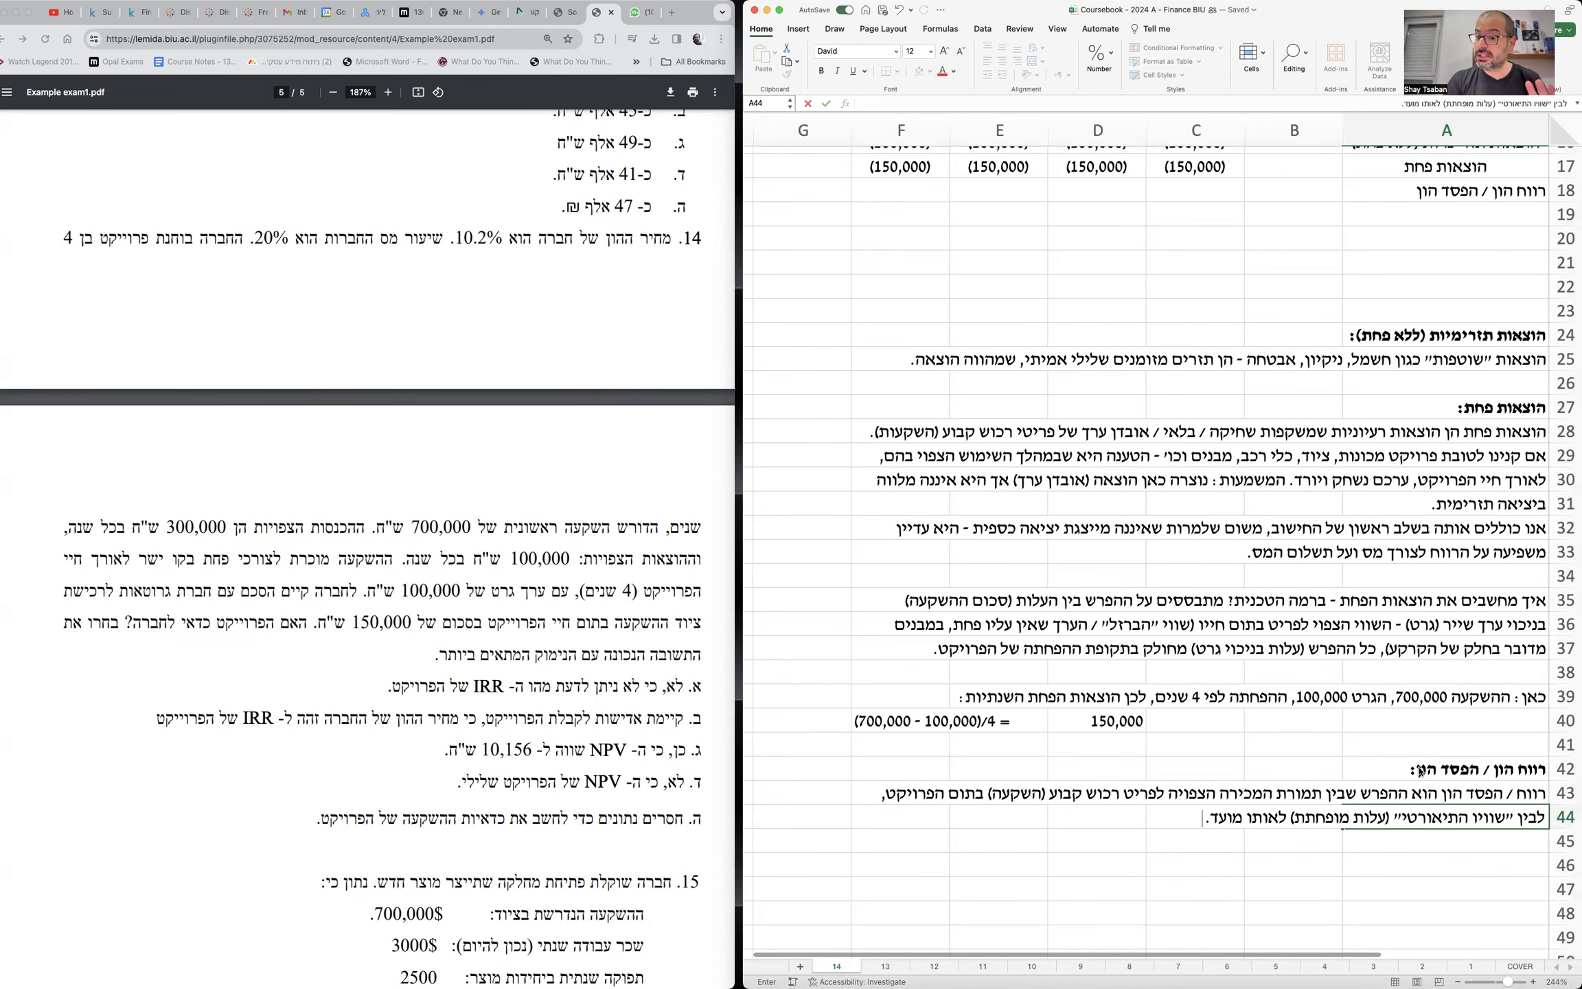
pyautogui.press('Return')
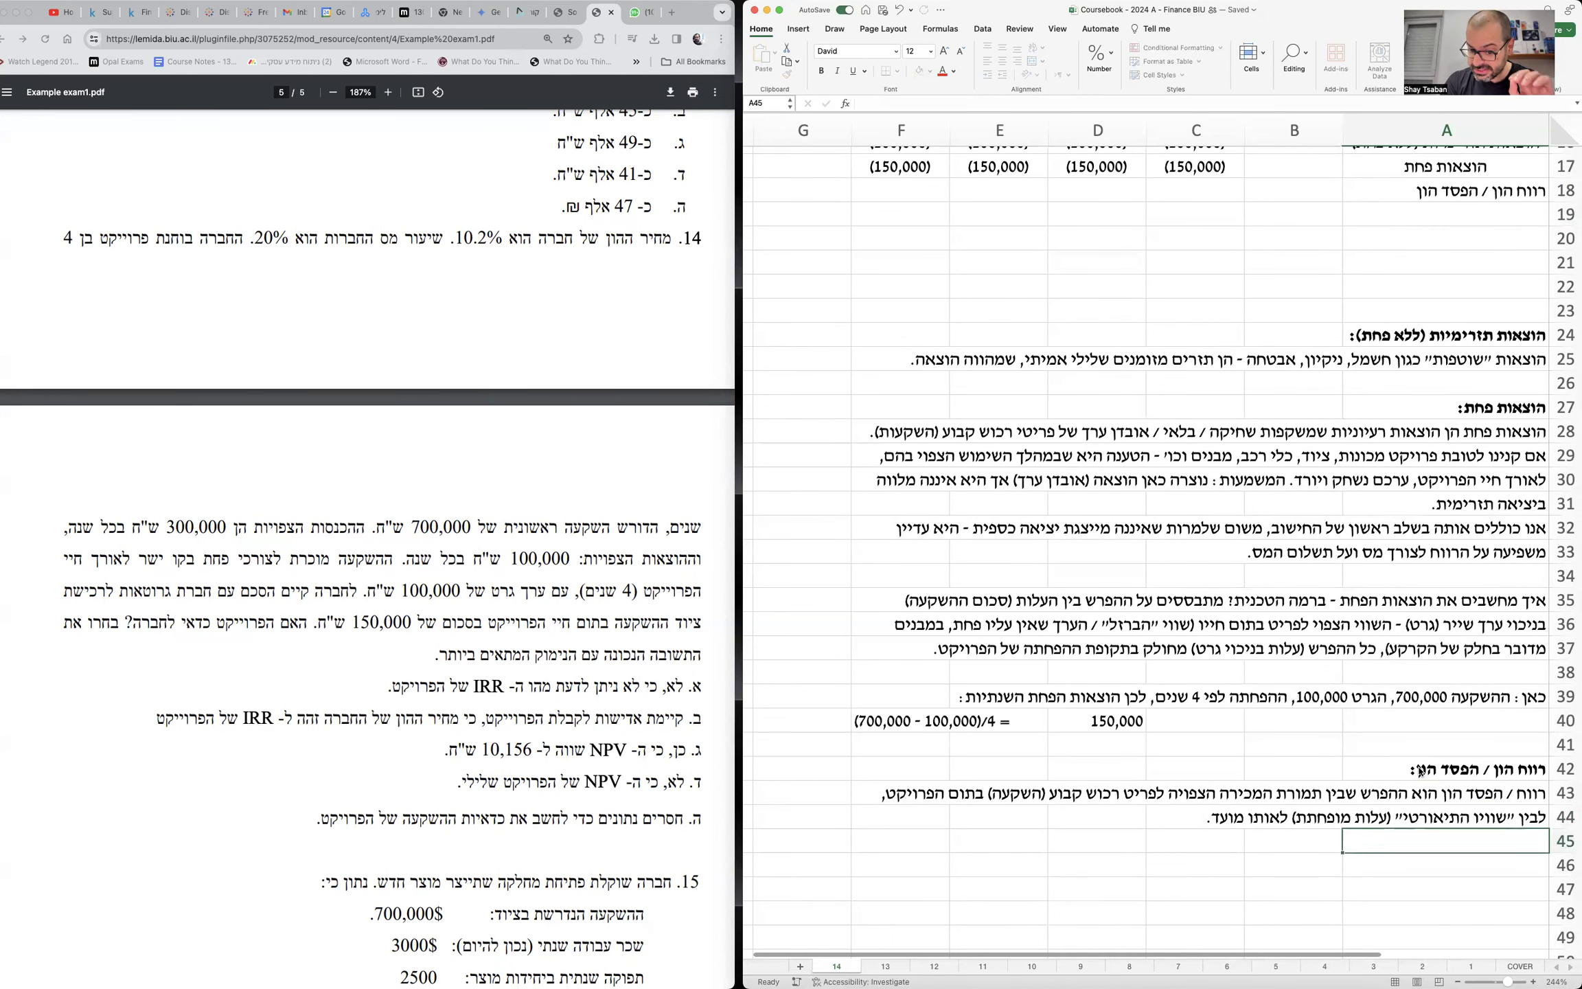
# - Enter the label "תמורה ממכירת ציוד ההשקעה בתום הפרויקט:" in A46 and the amount 150,000 in D46
pyautogui.press('Return')
pyautogui.scroll(-3, 1420, 771)
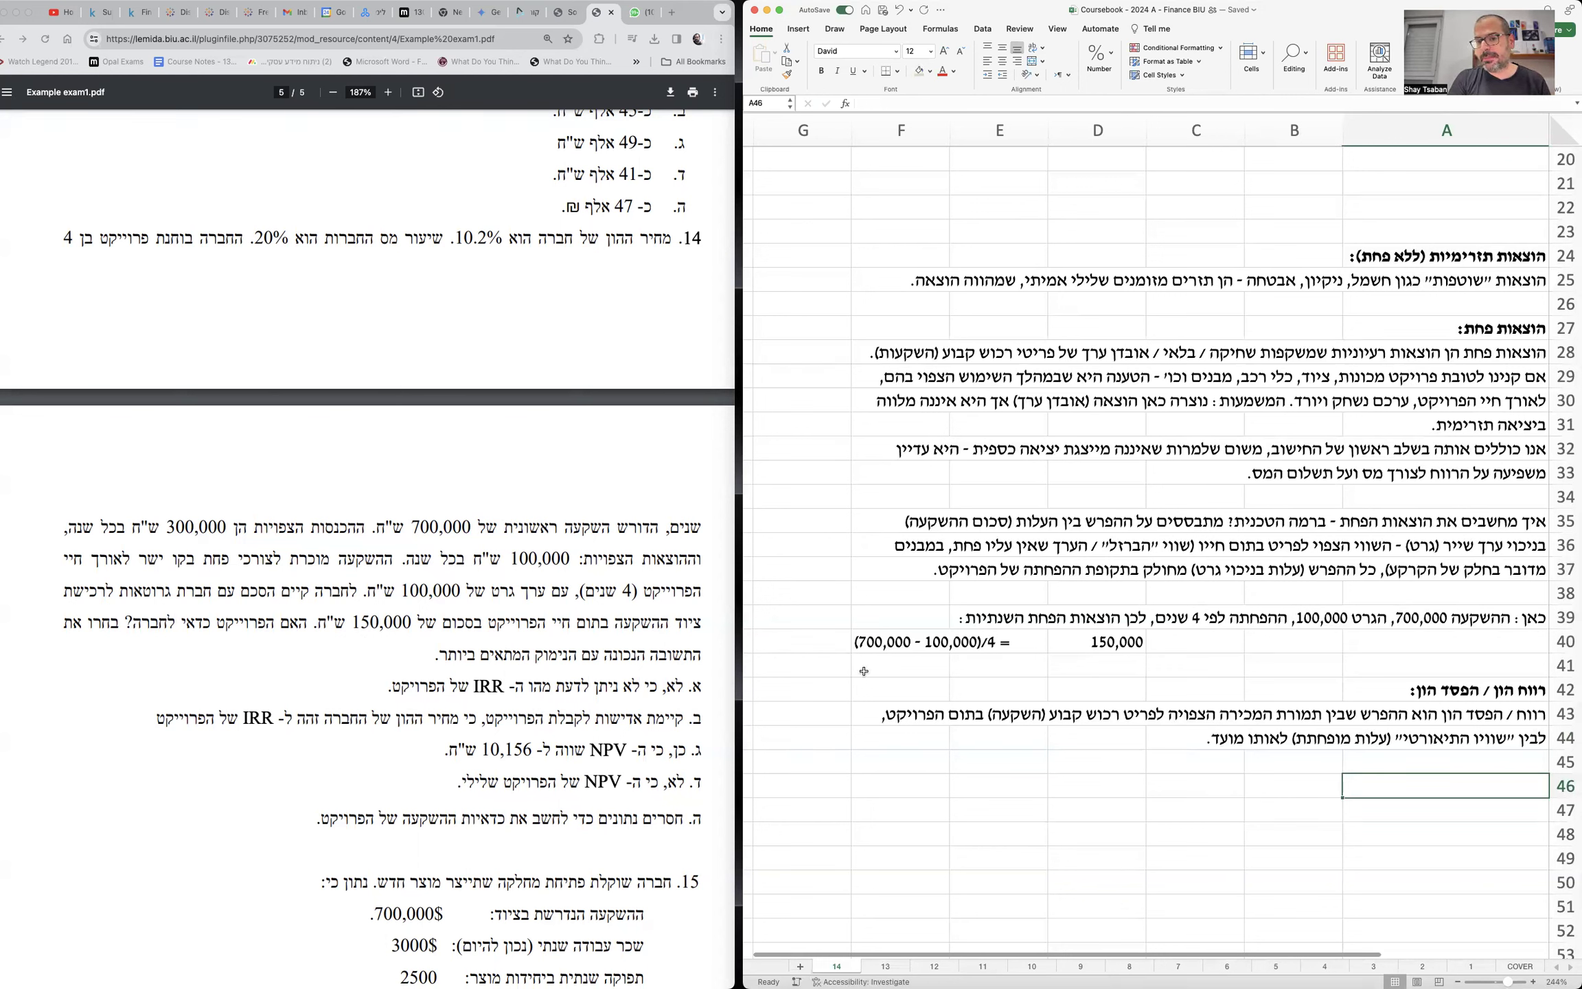
pyautogui.write('תמורה ממכירת ציוד ההשקעה בתום הפרויקט:')
pyautogui.press('Tab')
pyautogui.press('Tab')
pyautogui.press('Tab')
pyautogui.write('150,000')
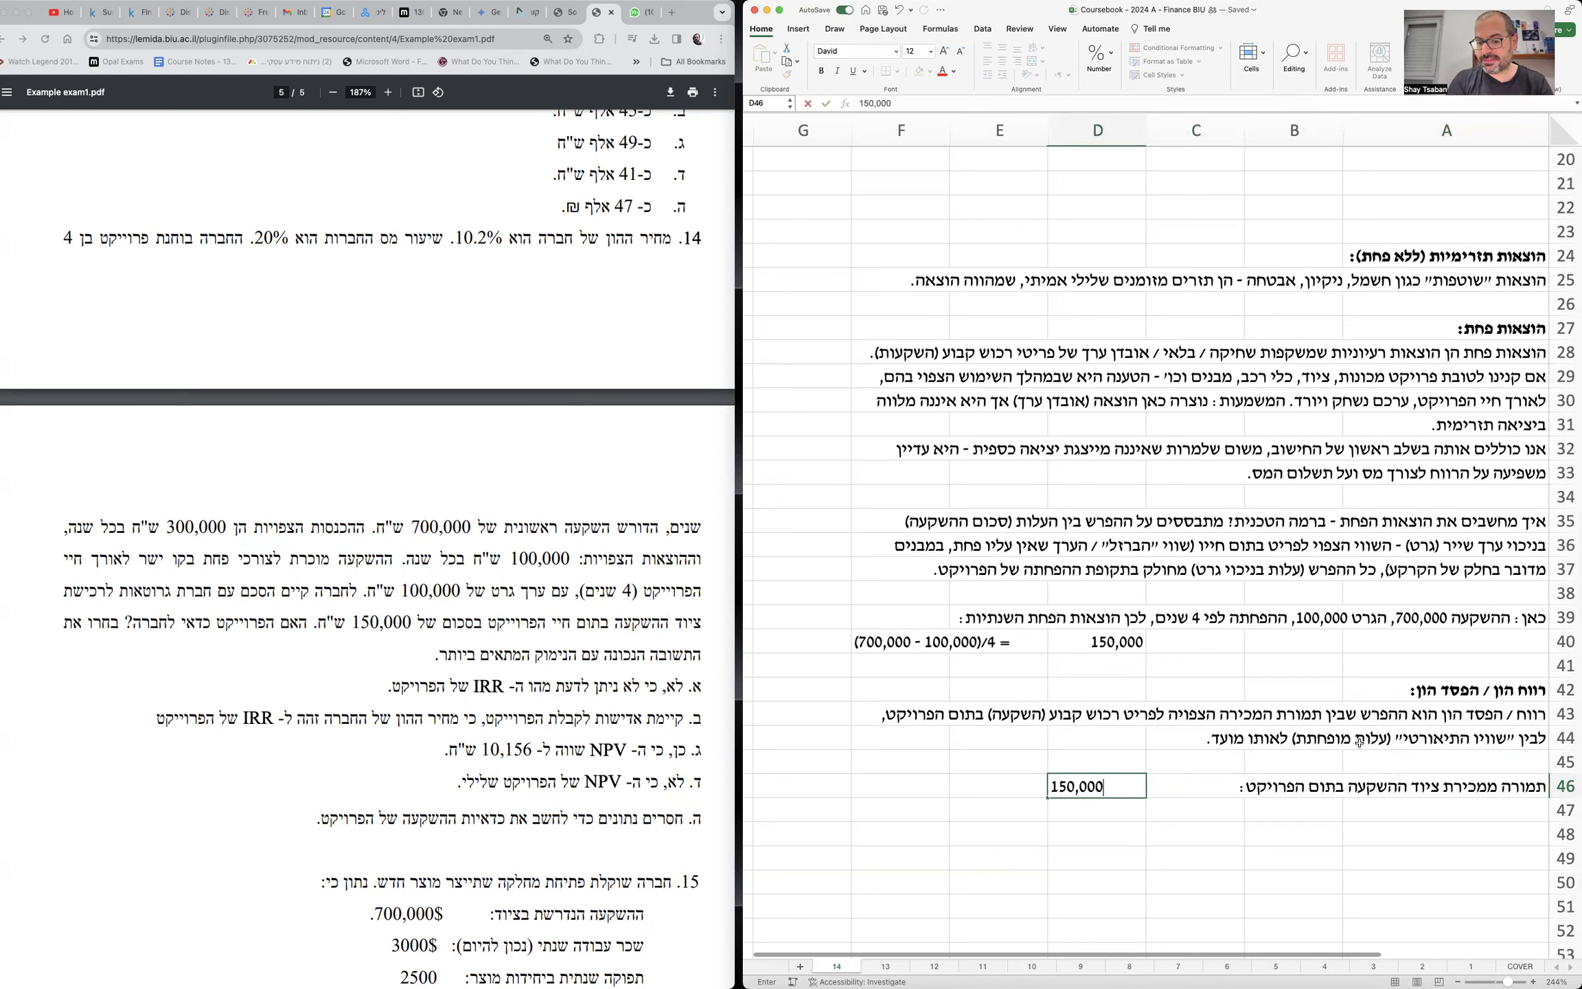
pyautogui.press('Return')
pyautogui.click(1096, 642)
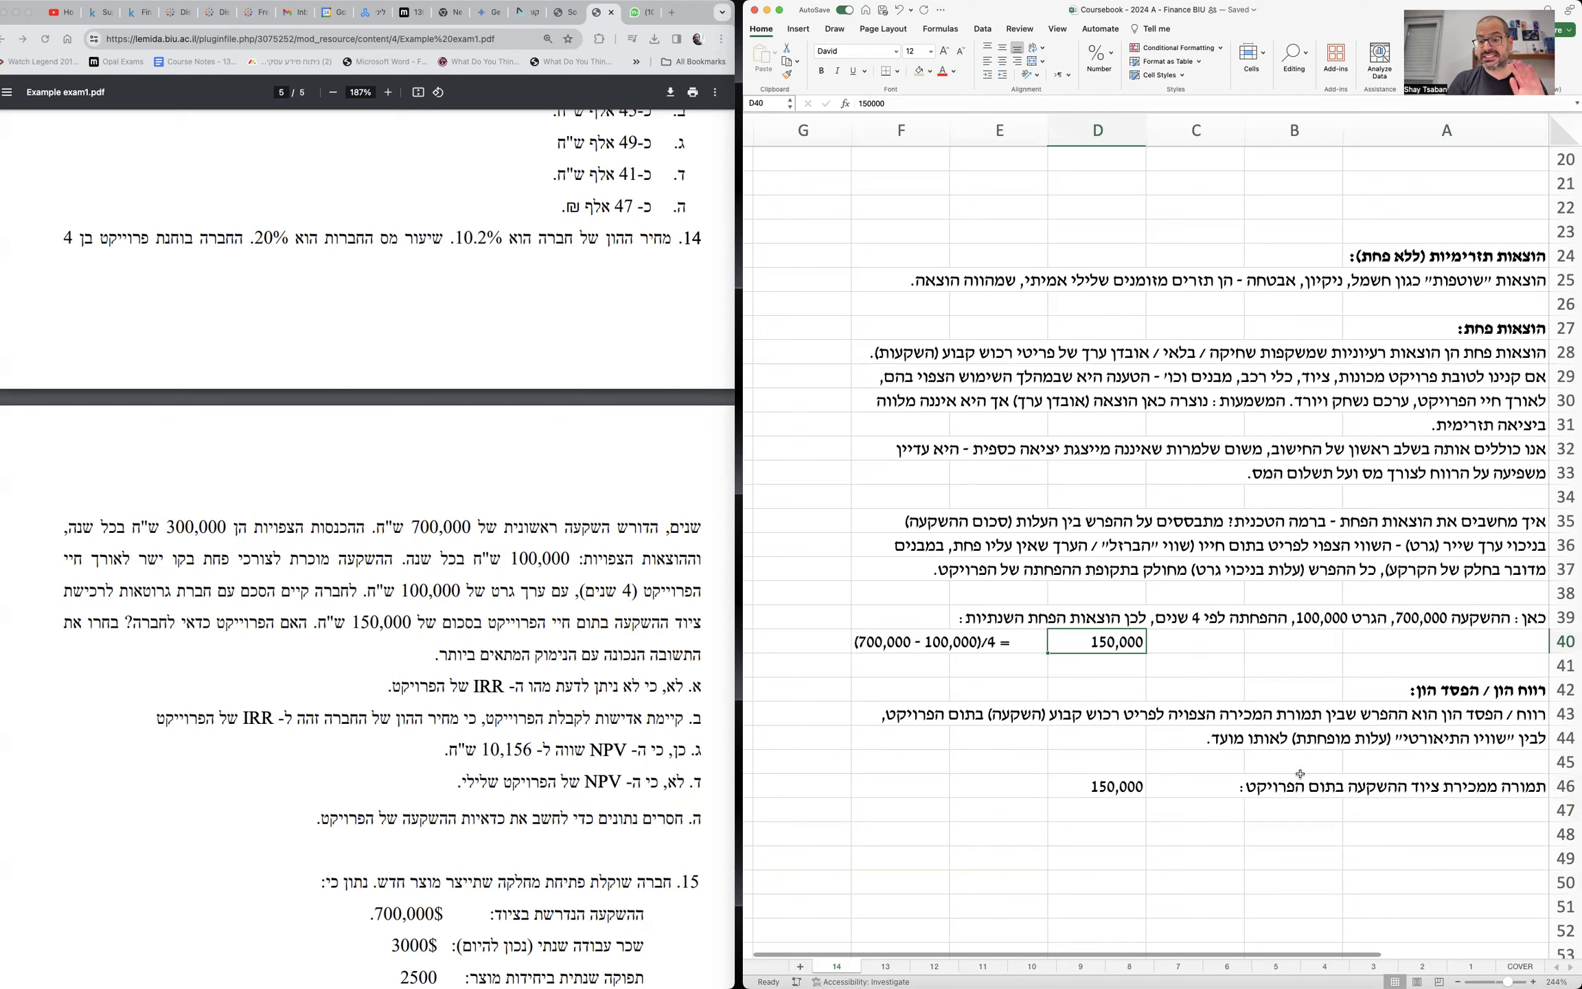
# - Change the end of the sale proceeds label in A46 to "- נתון :"
pyautogui.doubleClick(1474, 783)
pyautogui.press('BackSpace')
pyautogui.write('- נתון :')
pyautogui.press('Return')
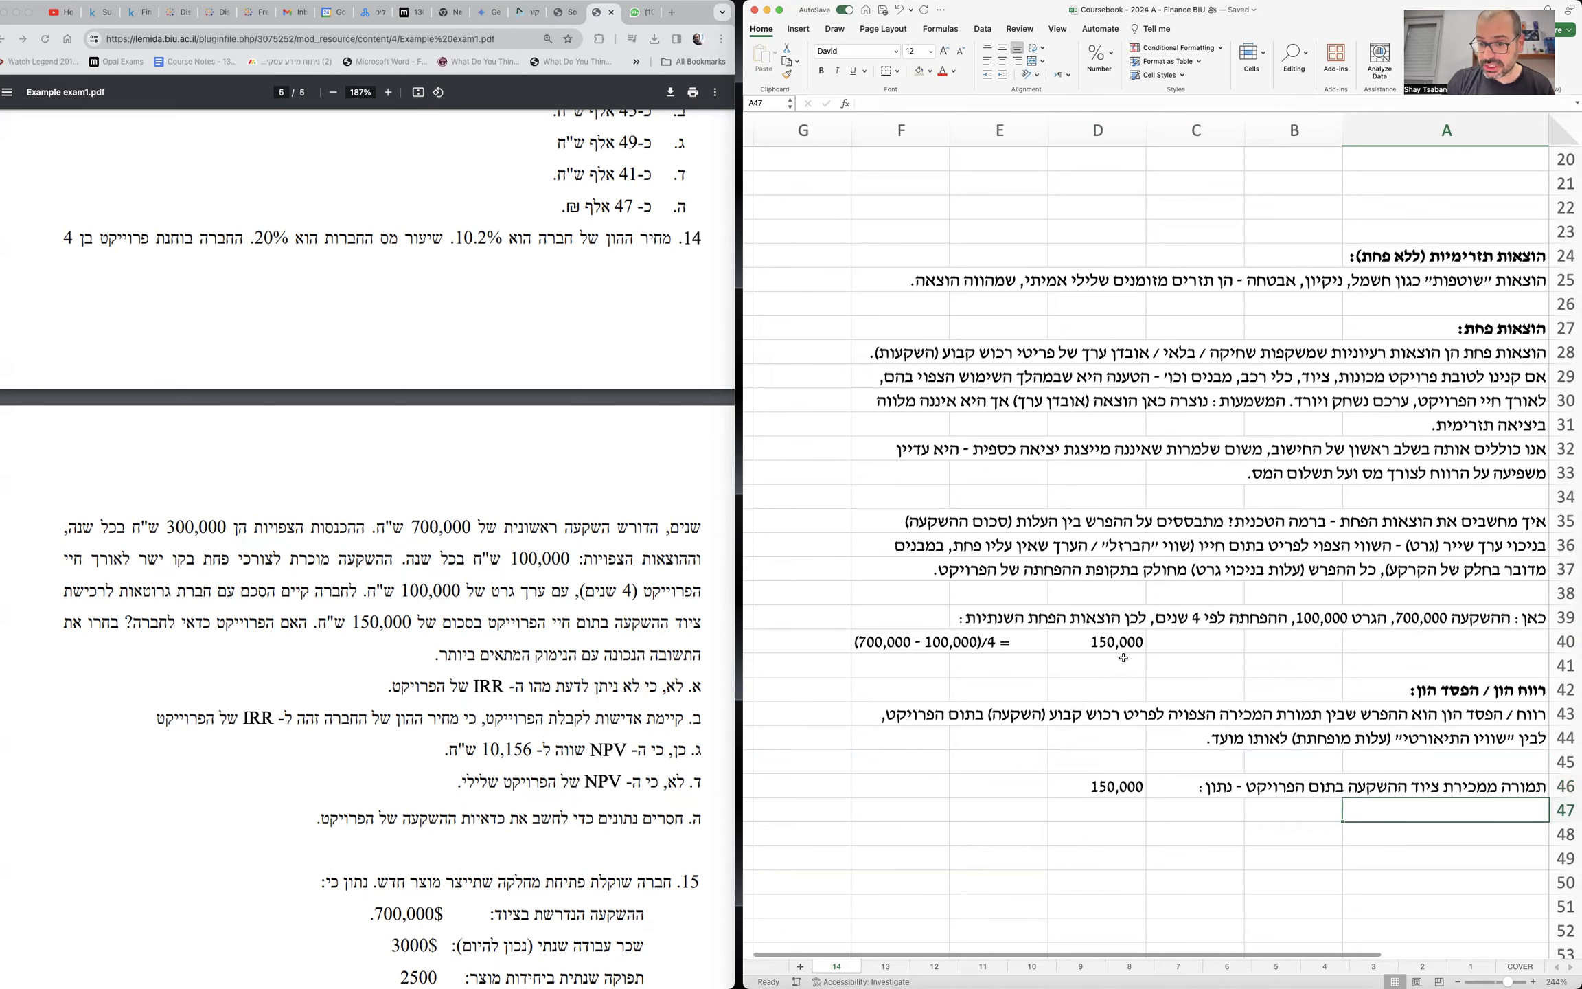
# - Enter the label "בניכוי עלות מופחתת :" in A47, below the sale proceeds
pyautogui.scroll(-1, 1123, 658)
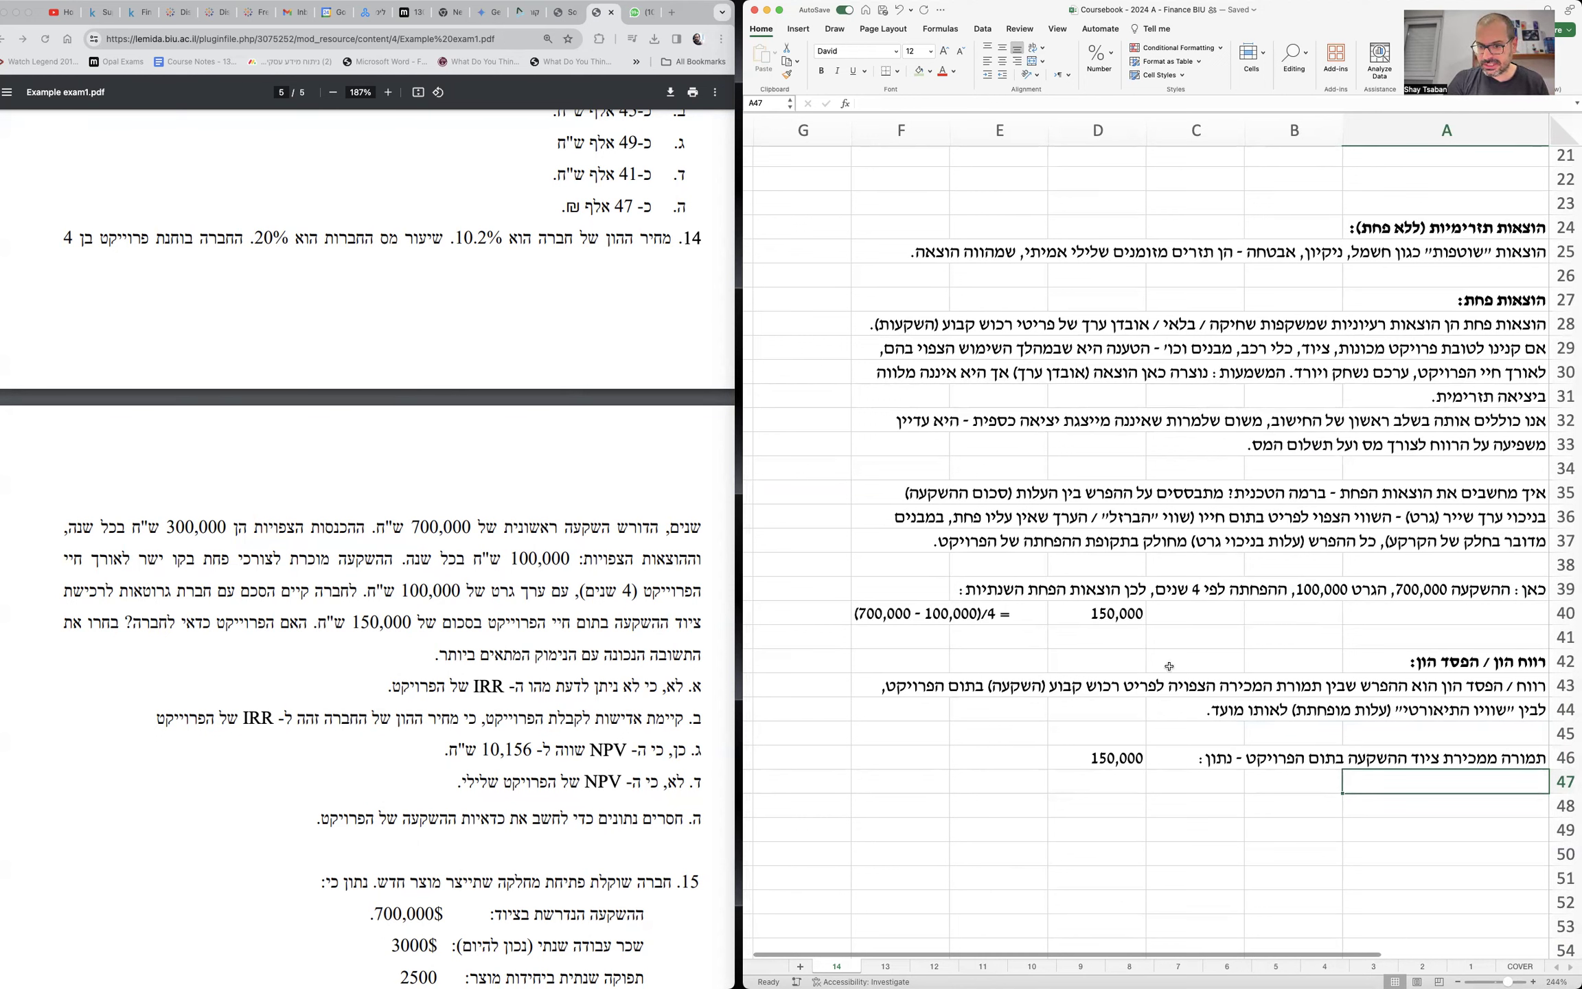
pyautogui.write('בנ')
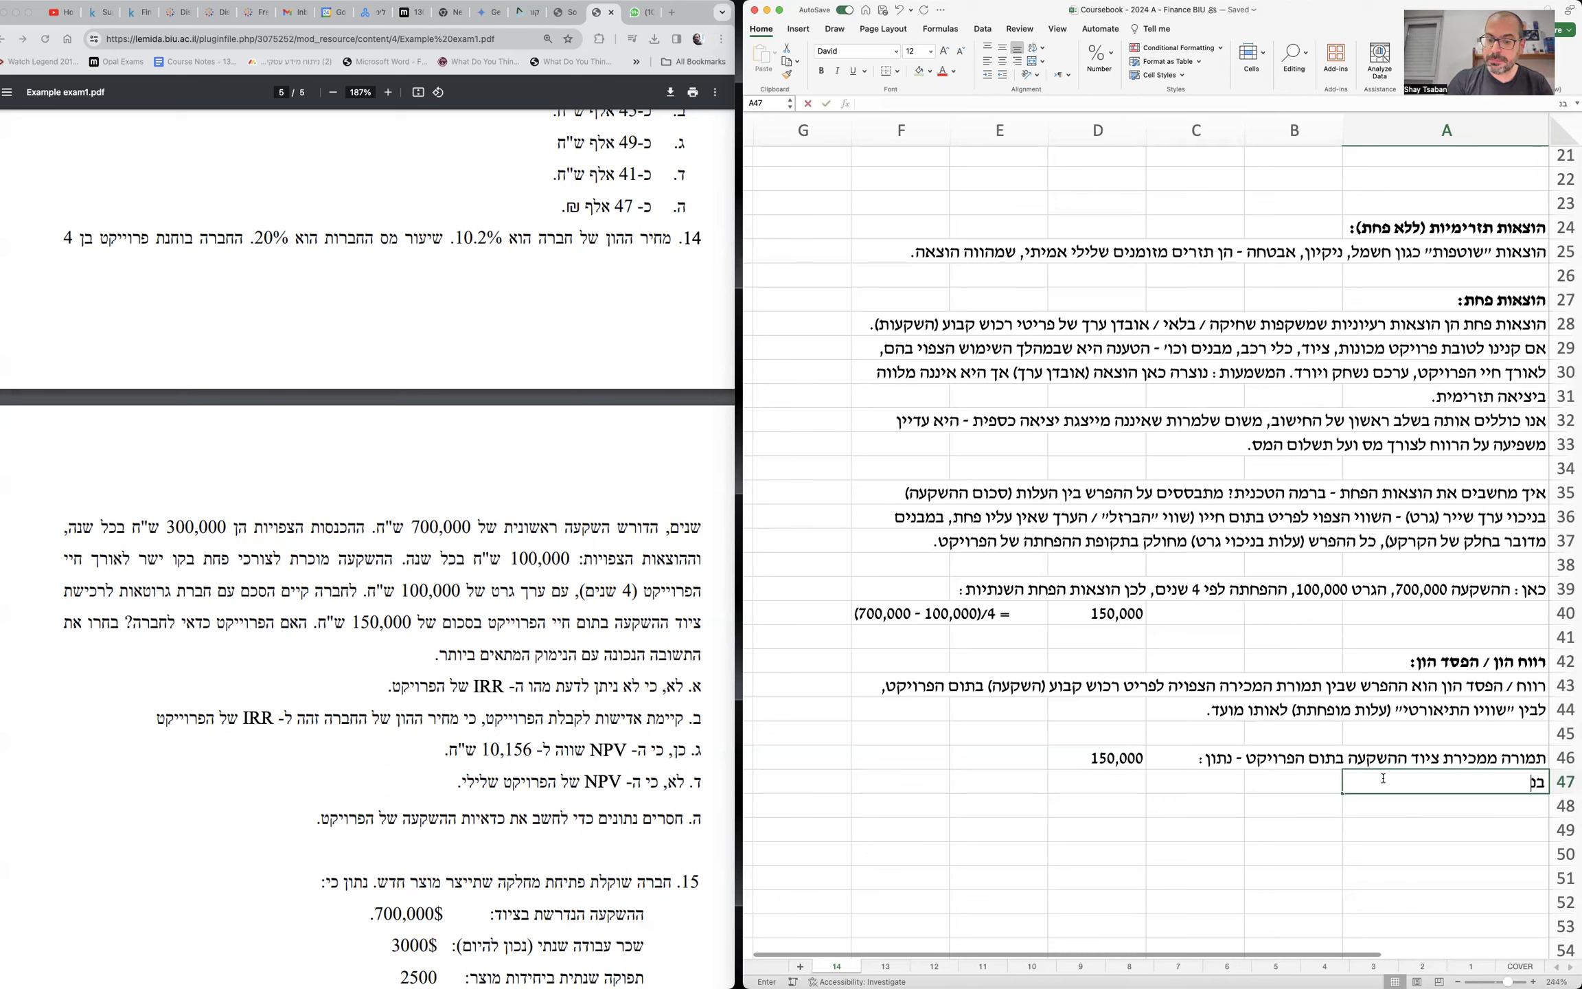
pyautogui.write('יכוי עלות מופחתת')
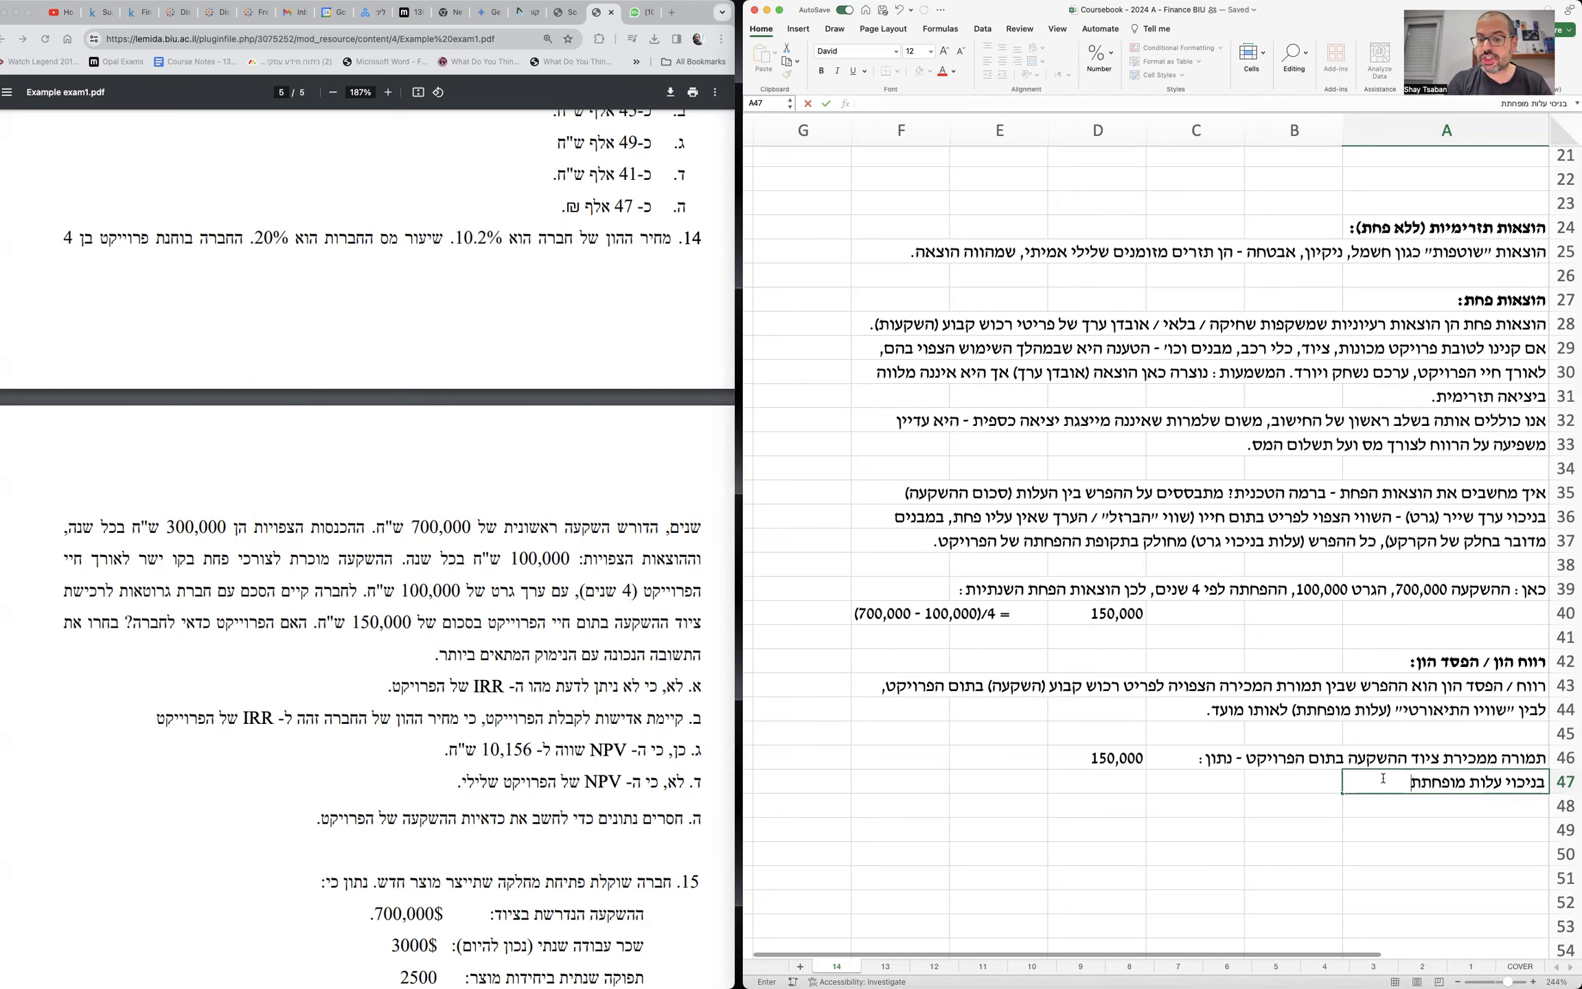
pyautogui.write(' :')
pyautogui.press('Return')
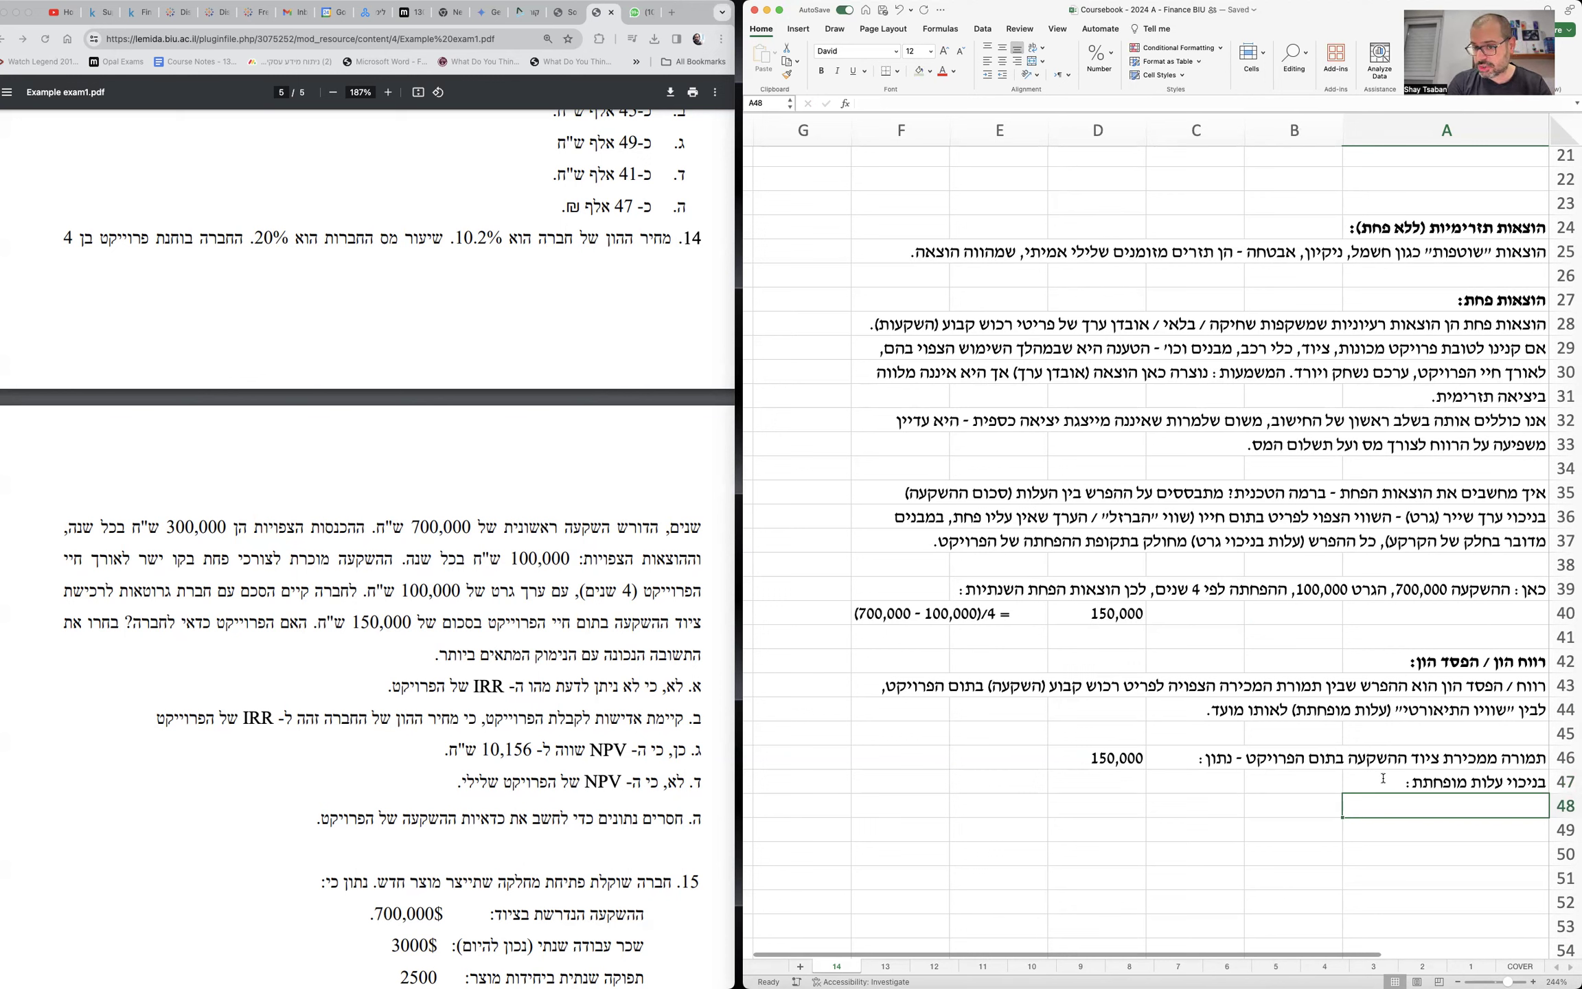
# - Enter the label "עלות היסטורית (השקעה)" in A48 and the amount 700,000 in B48
pyautogui.write('עלות היסט')
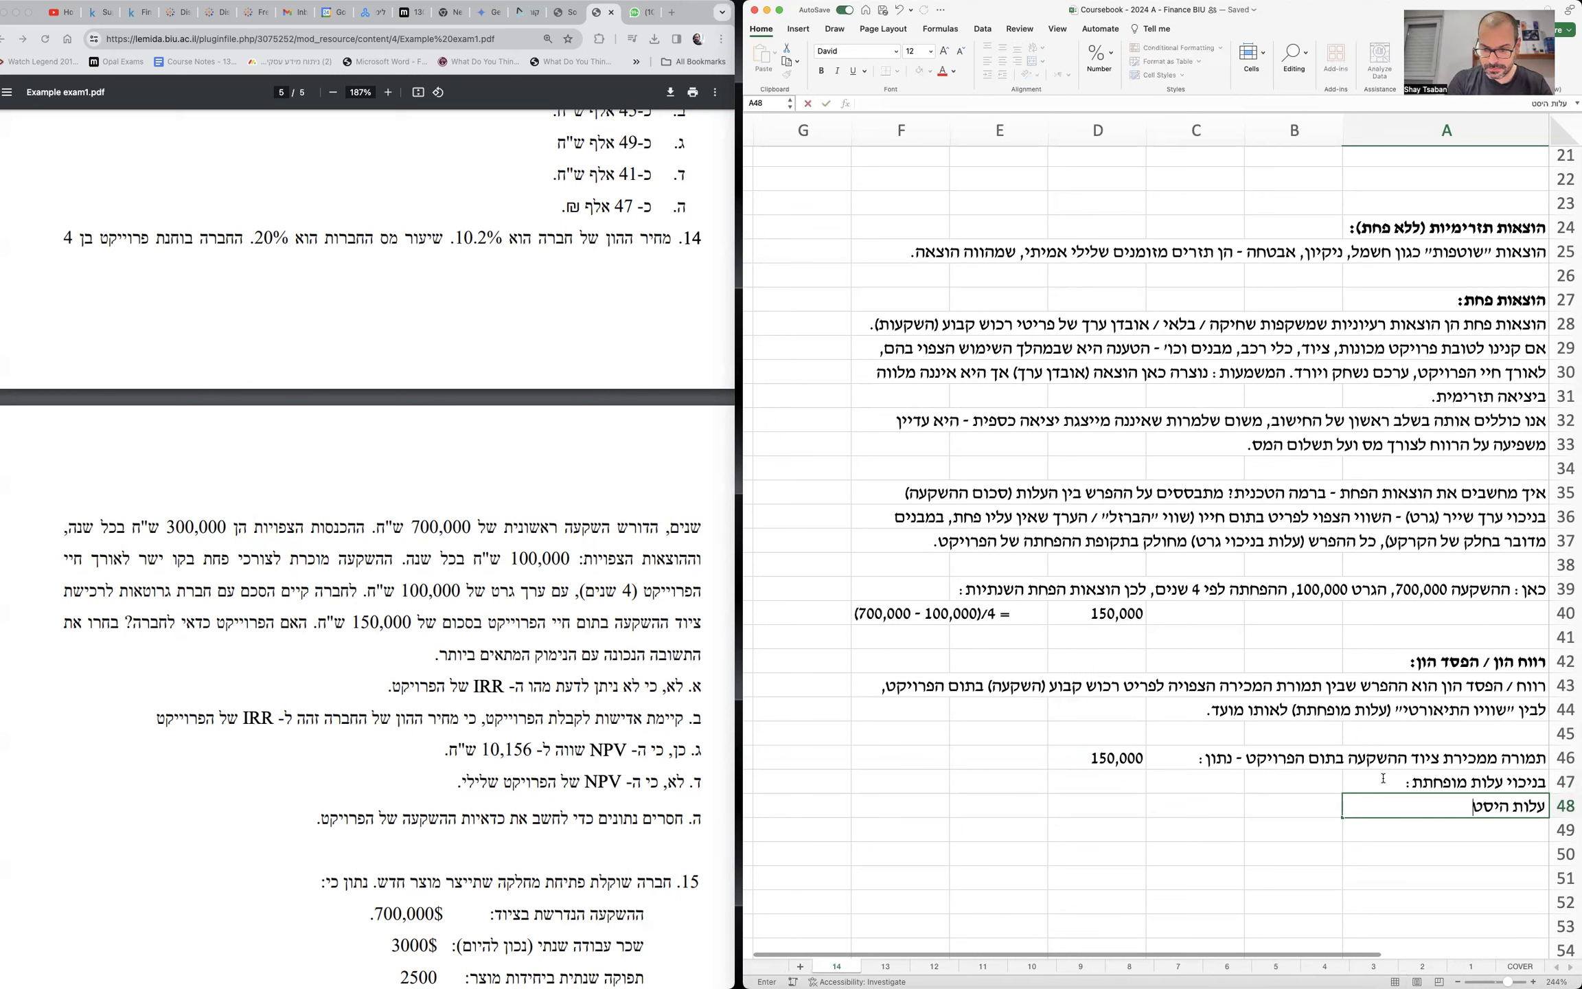
pyautogui.write('ורית (השקעה)')
pyautogui.press('Tab')
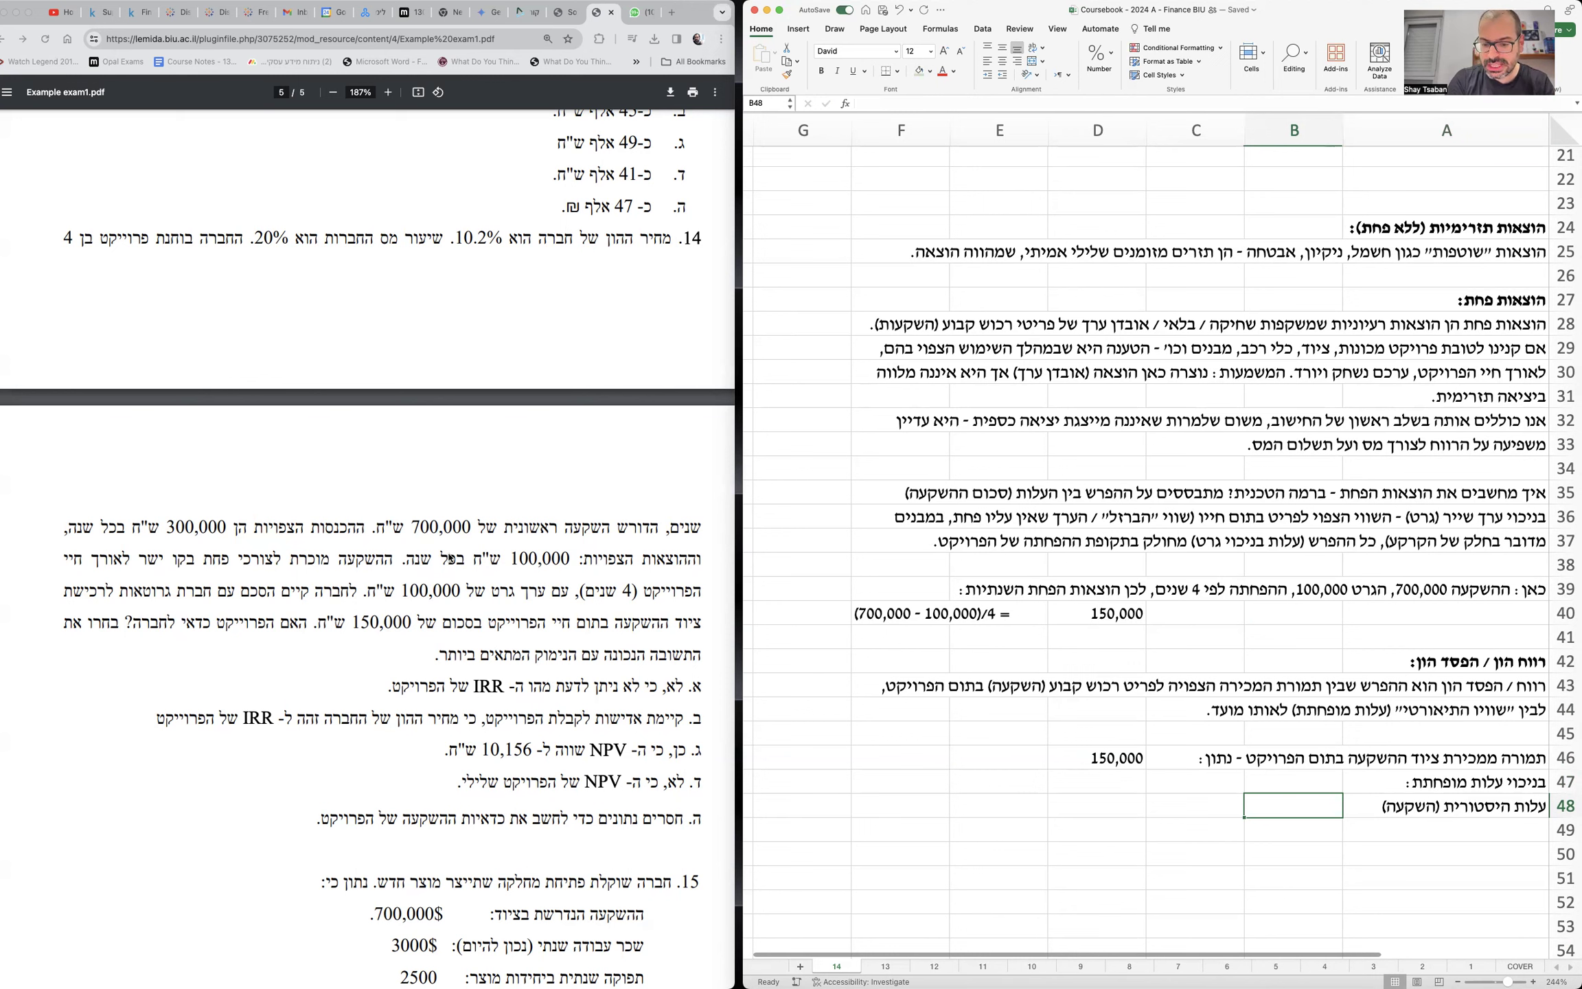
pyautogui.write('700,000')
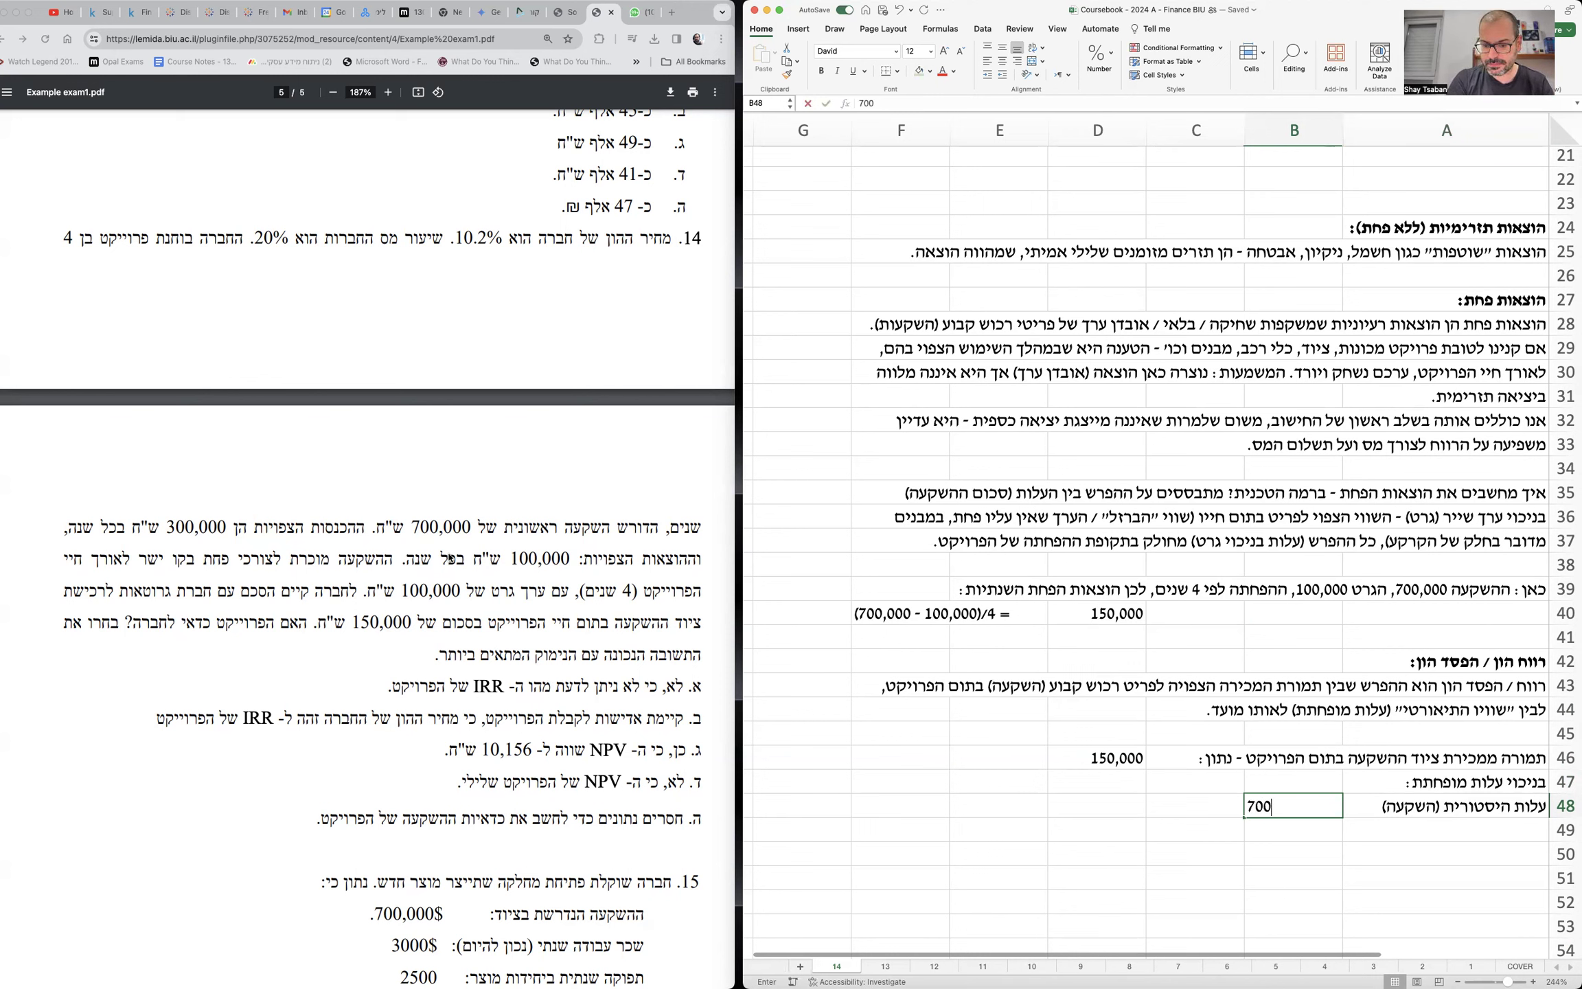
pyautogui.press('Return')
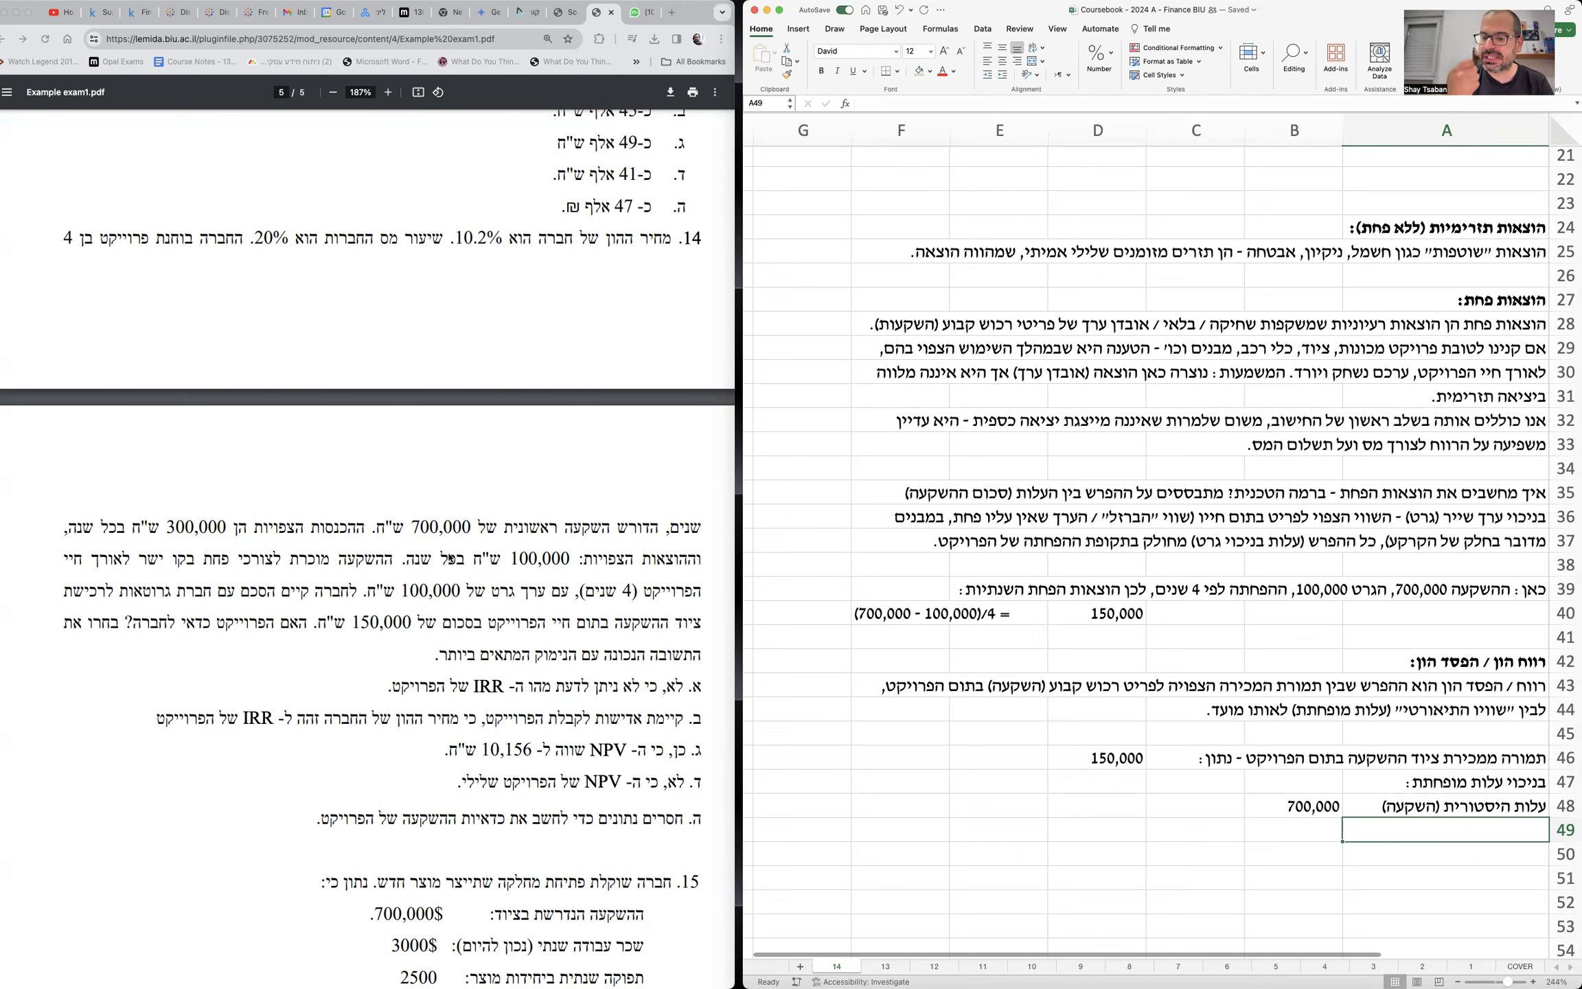
# - Enter the label "בניכוי פחת נצבר עד המכירה" in A49, below the historical cost
pyautogui.write('בניכוי ')
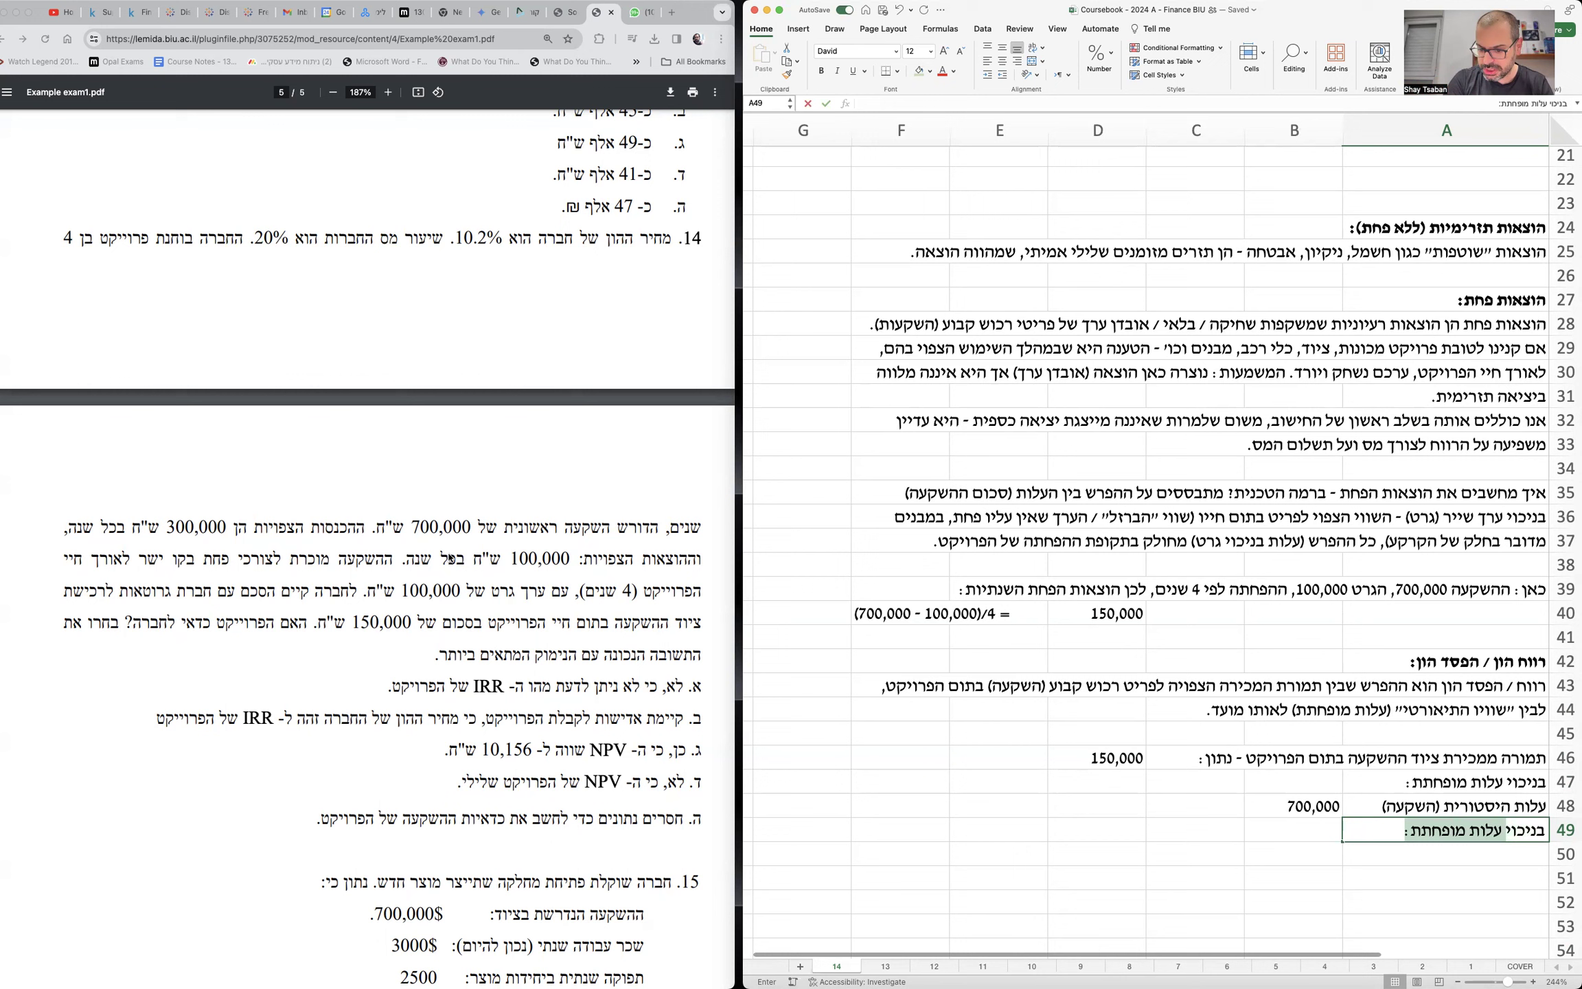
pyautogui.write('פחת נצבר')
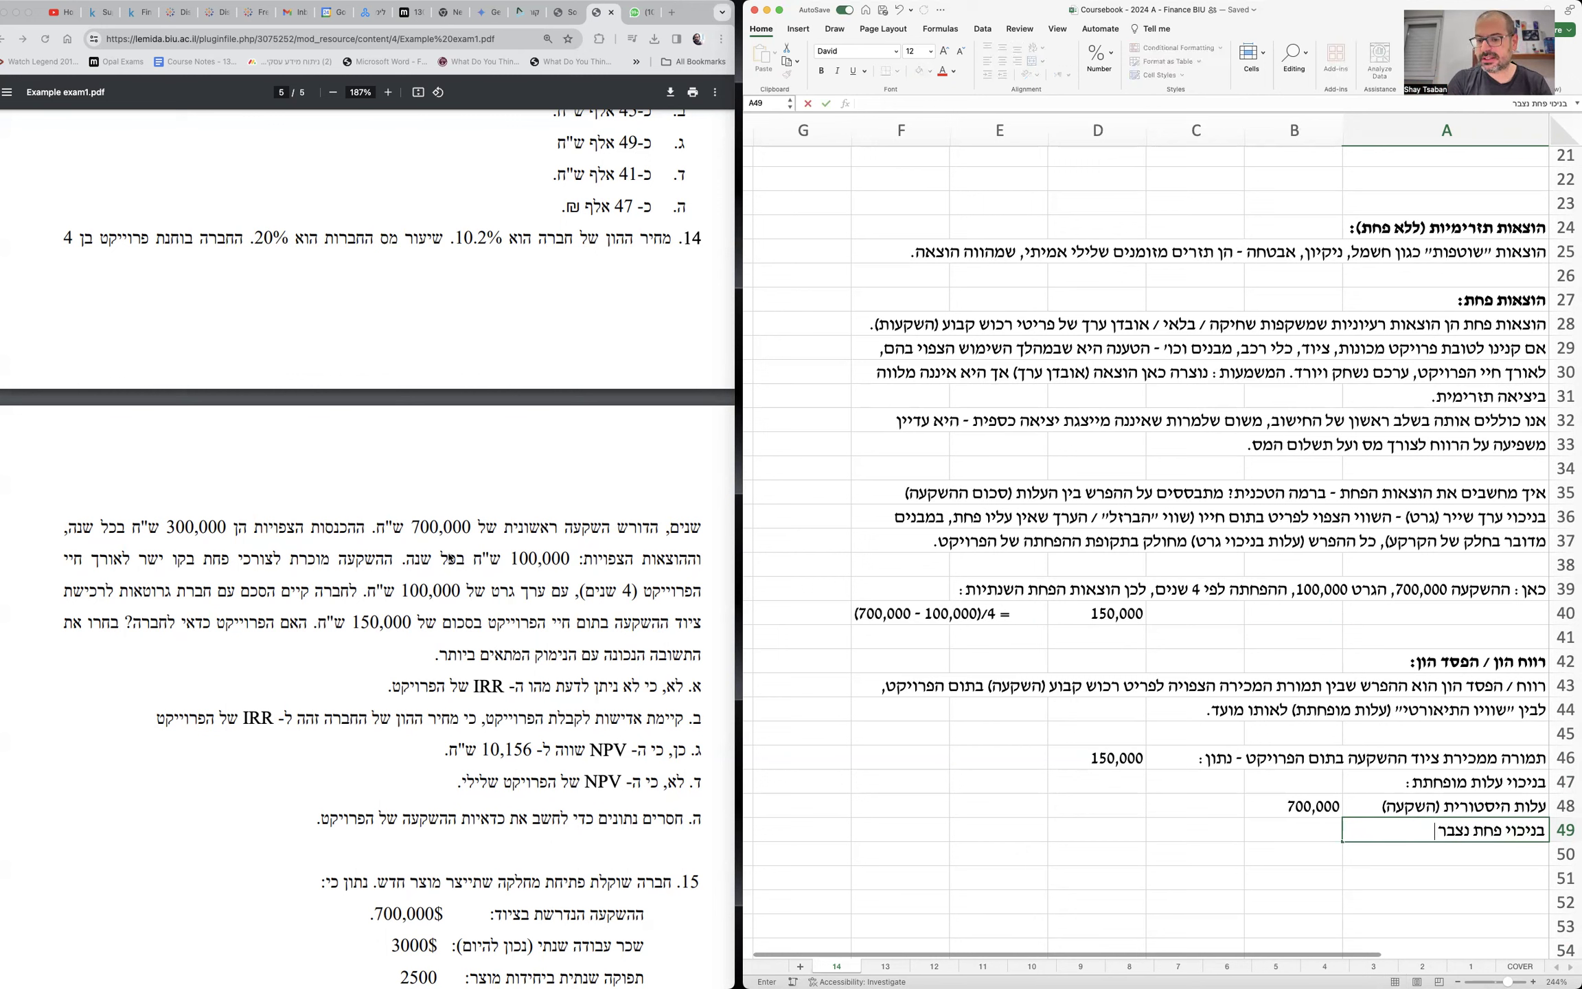
pyautogui.write(' עד המכירה')
pyautogui.press('Tab')
pyautogui.press('Tab')
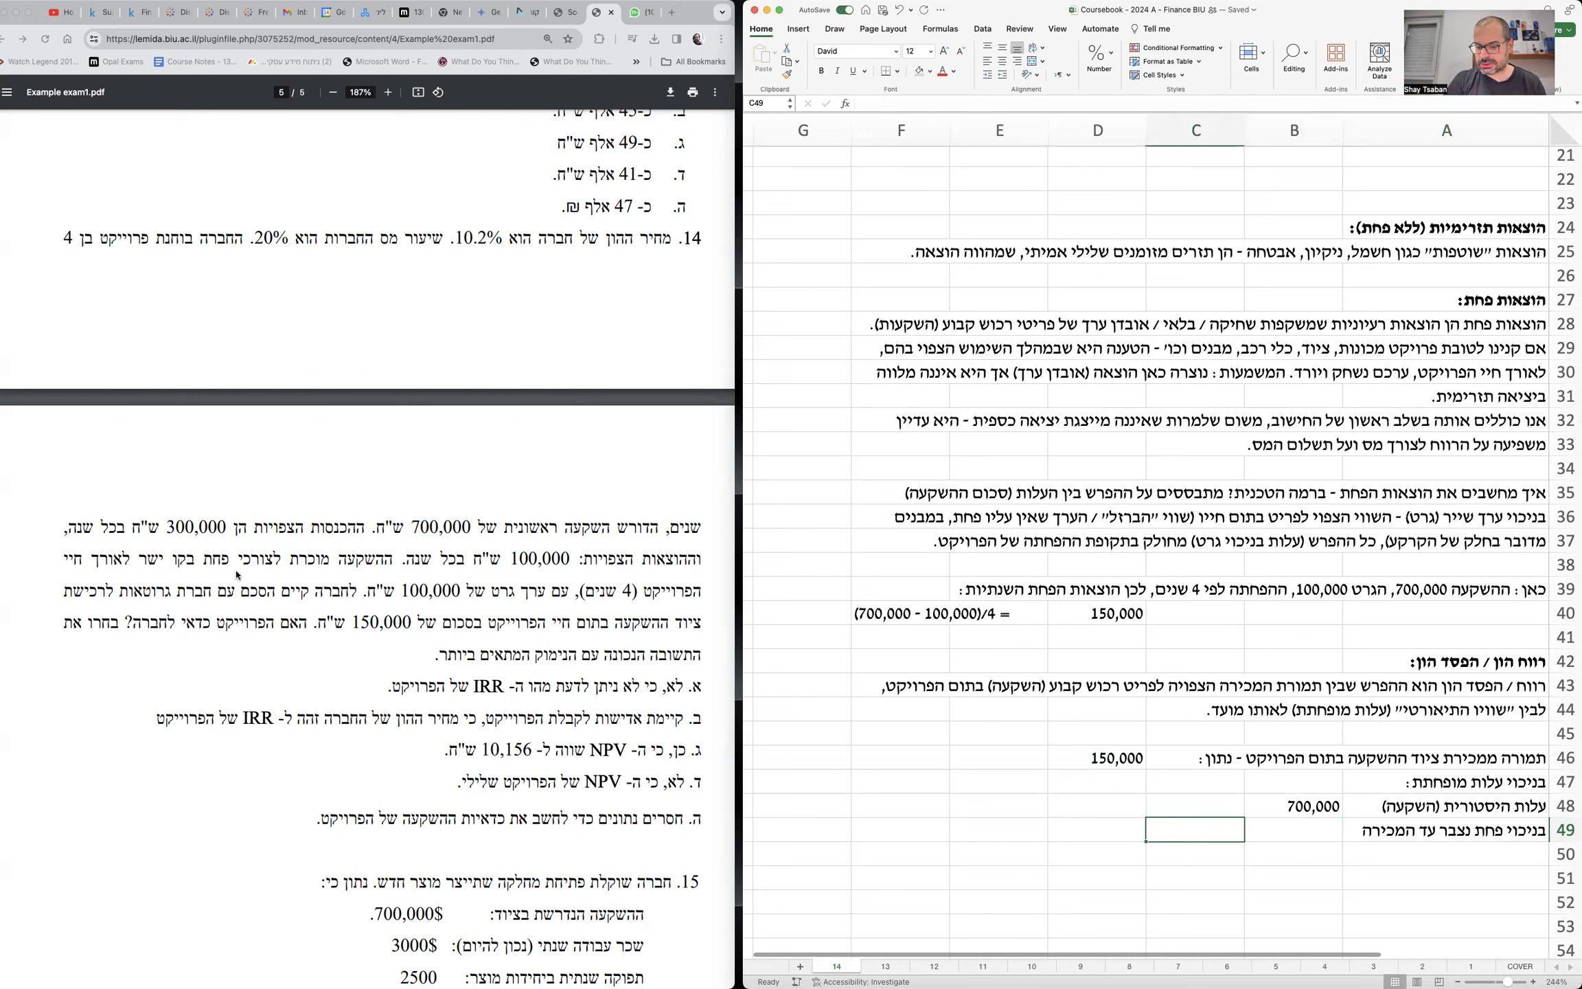
# - Enter the calculation note "150,000 * 4 =" in C49 and the accumulated depreciation amount -600000 in B49
pyautogui.click(1108, 613)
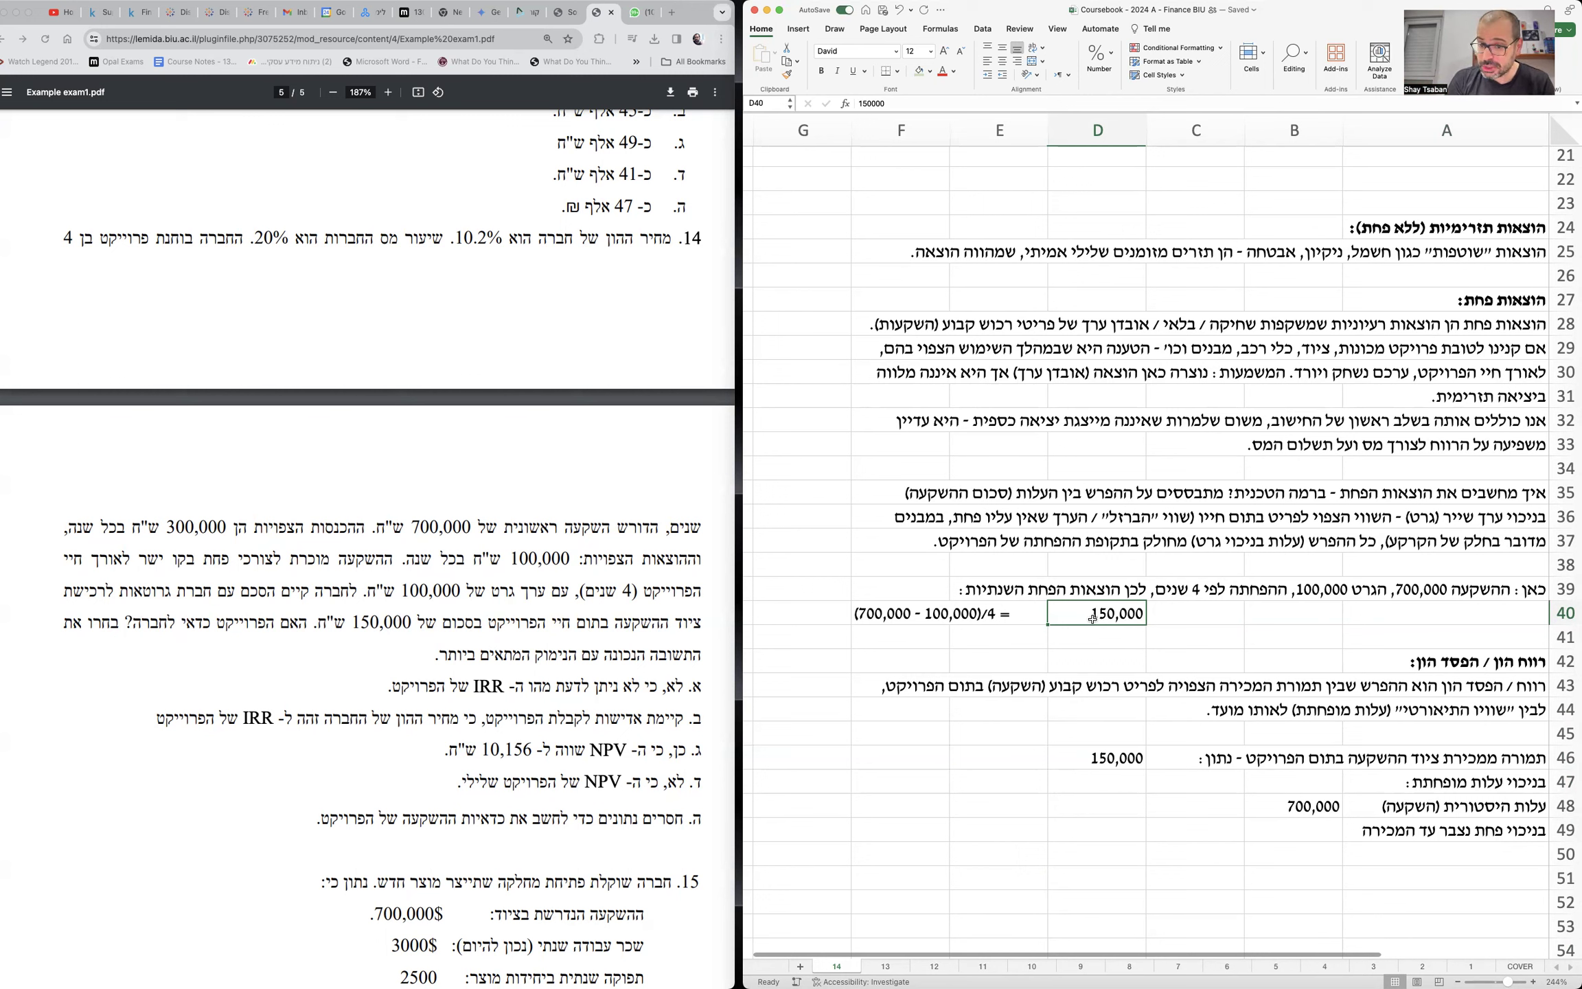
pyautogui.click(1180, 821)
pyautogui.write('150,000')
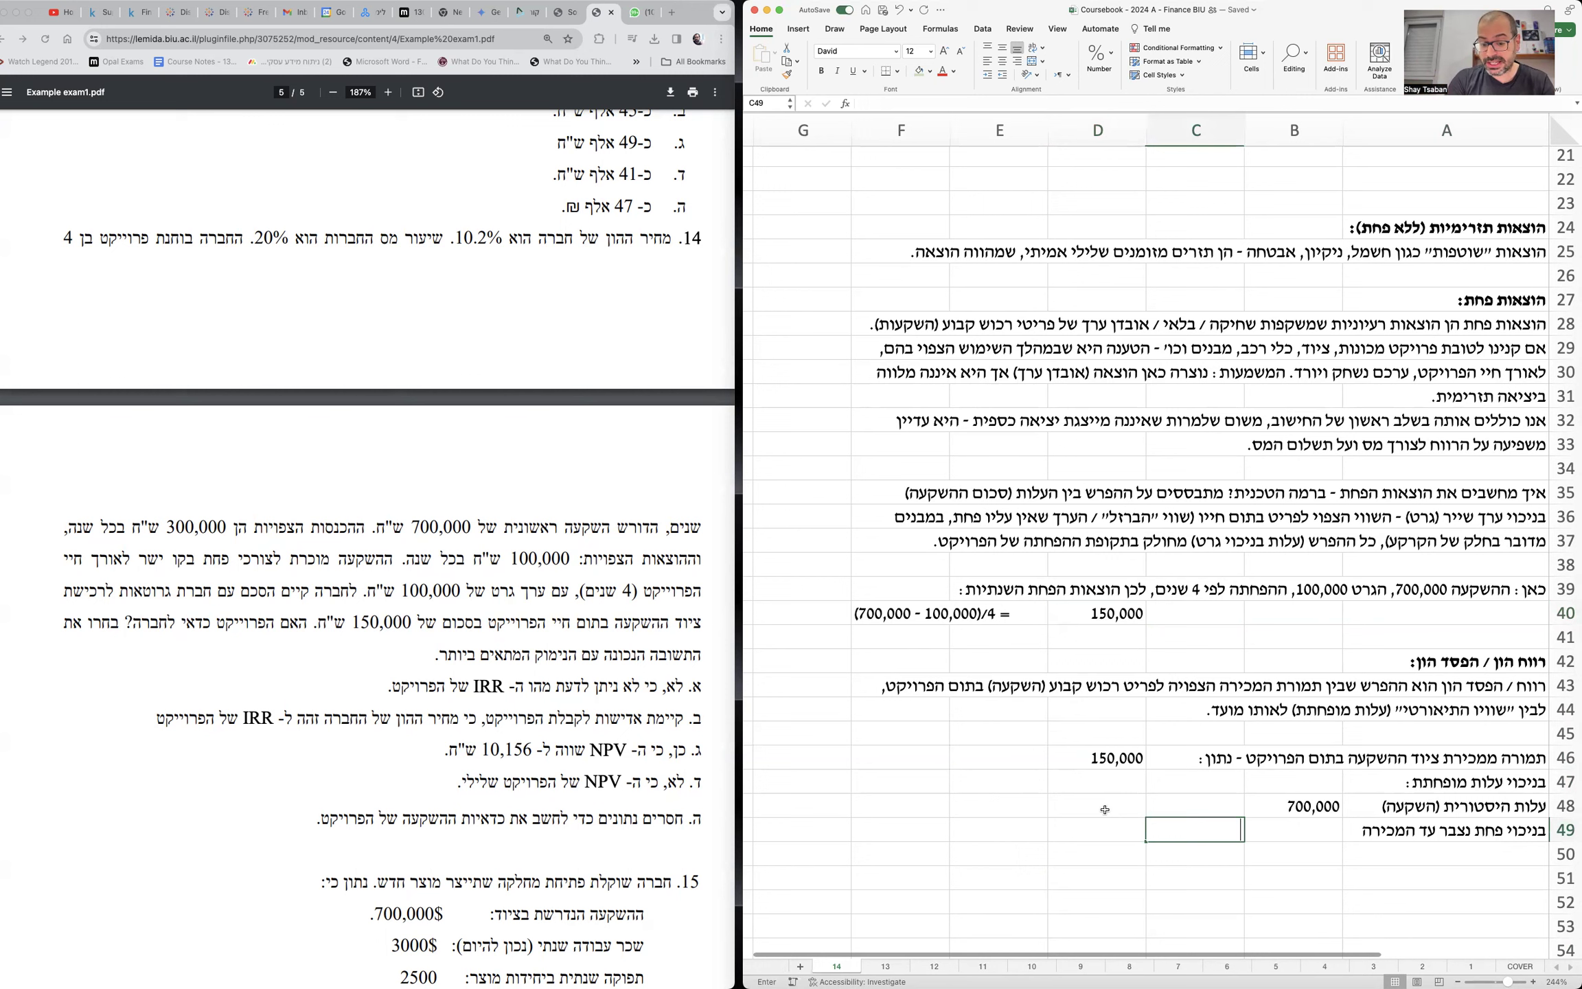
pyautogui.write(' *')
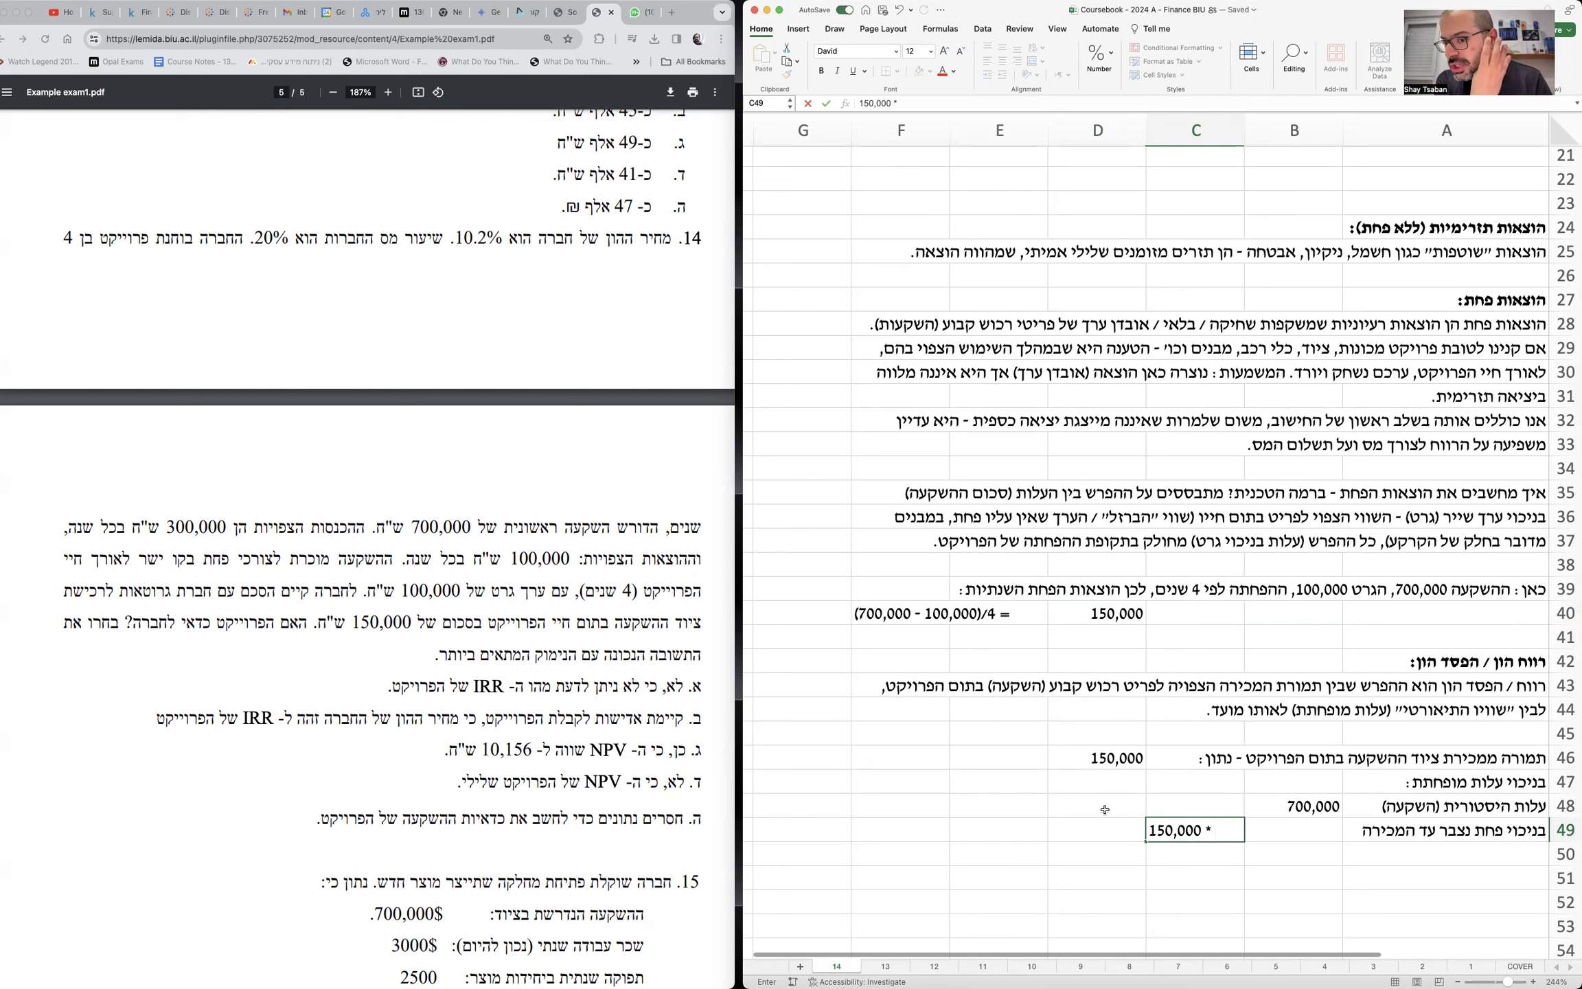
pyautogui.write('4')
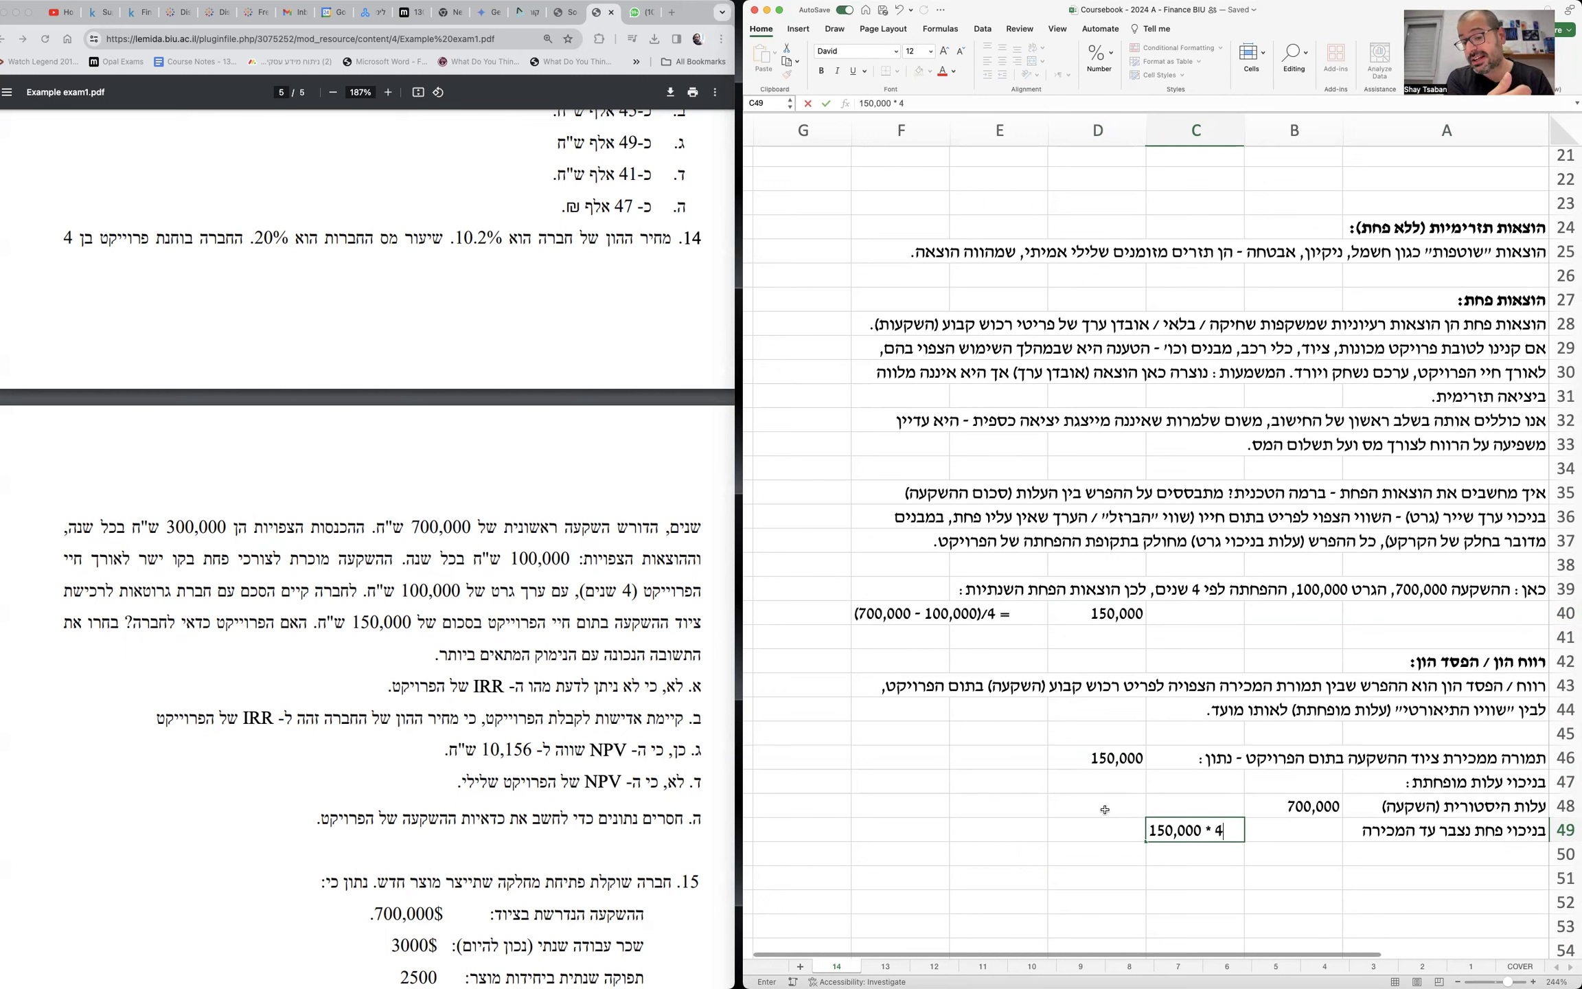
pyautogui.write(' =')
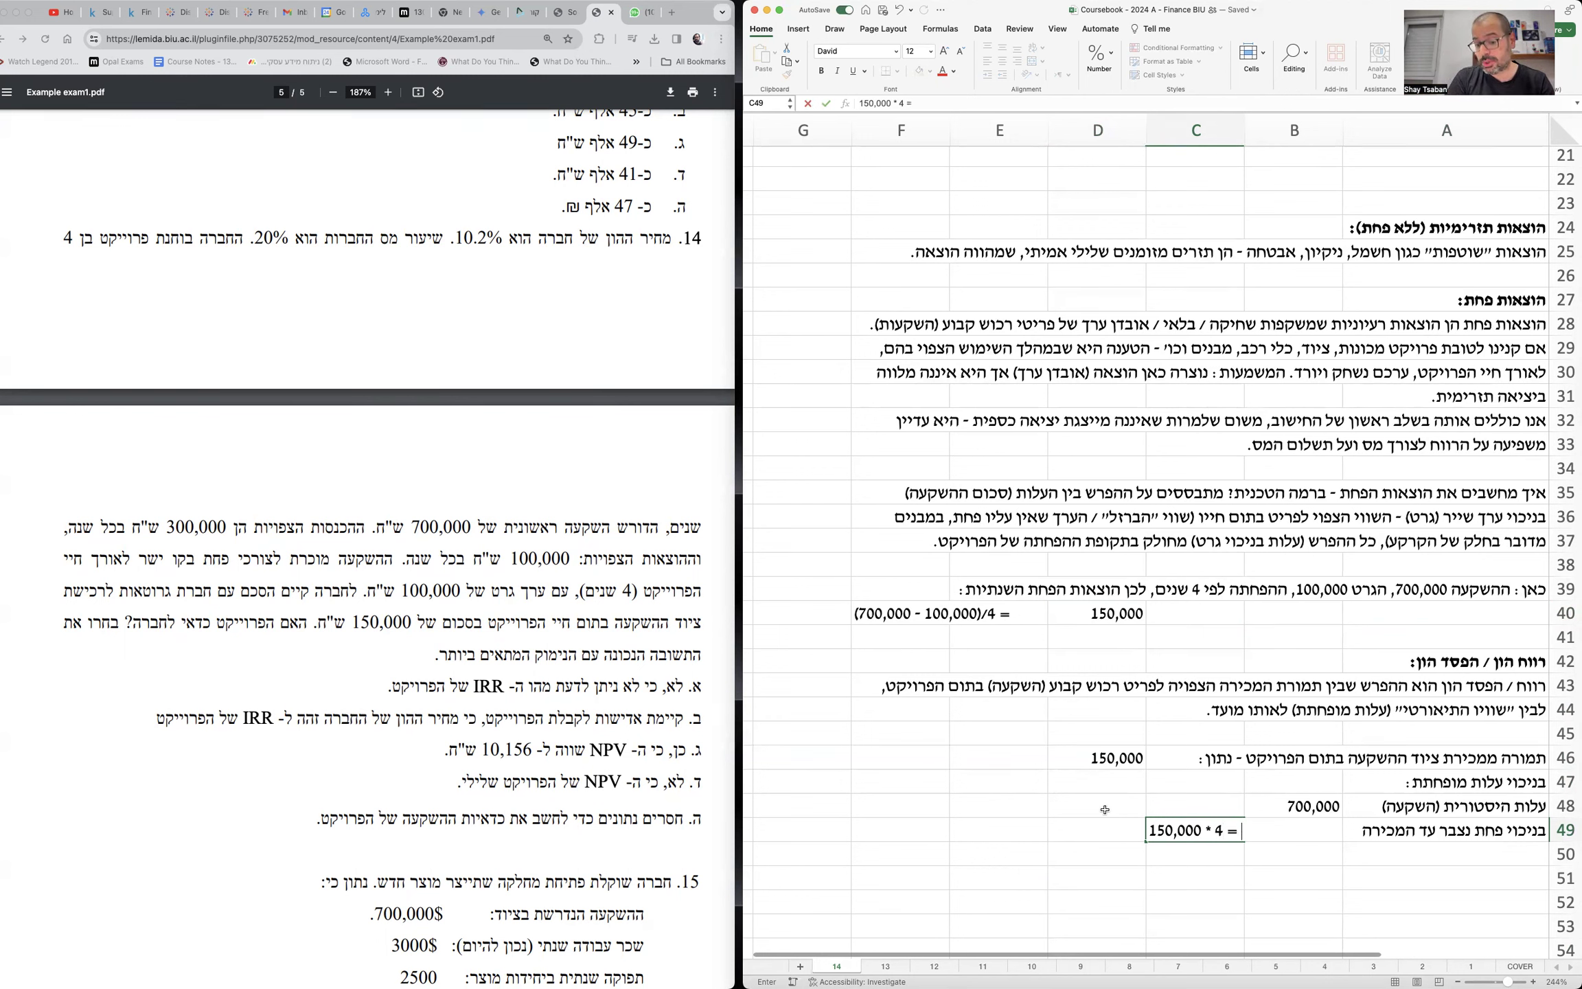
pyautogui.press('Tab')
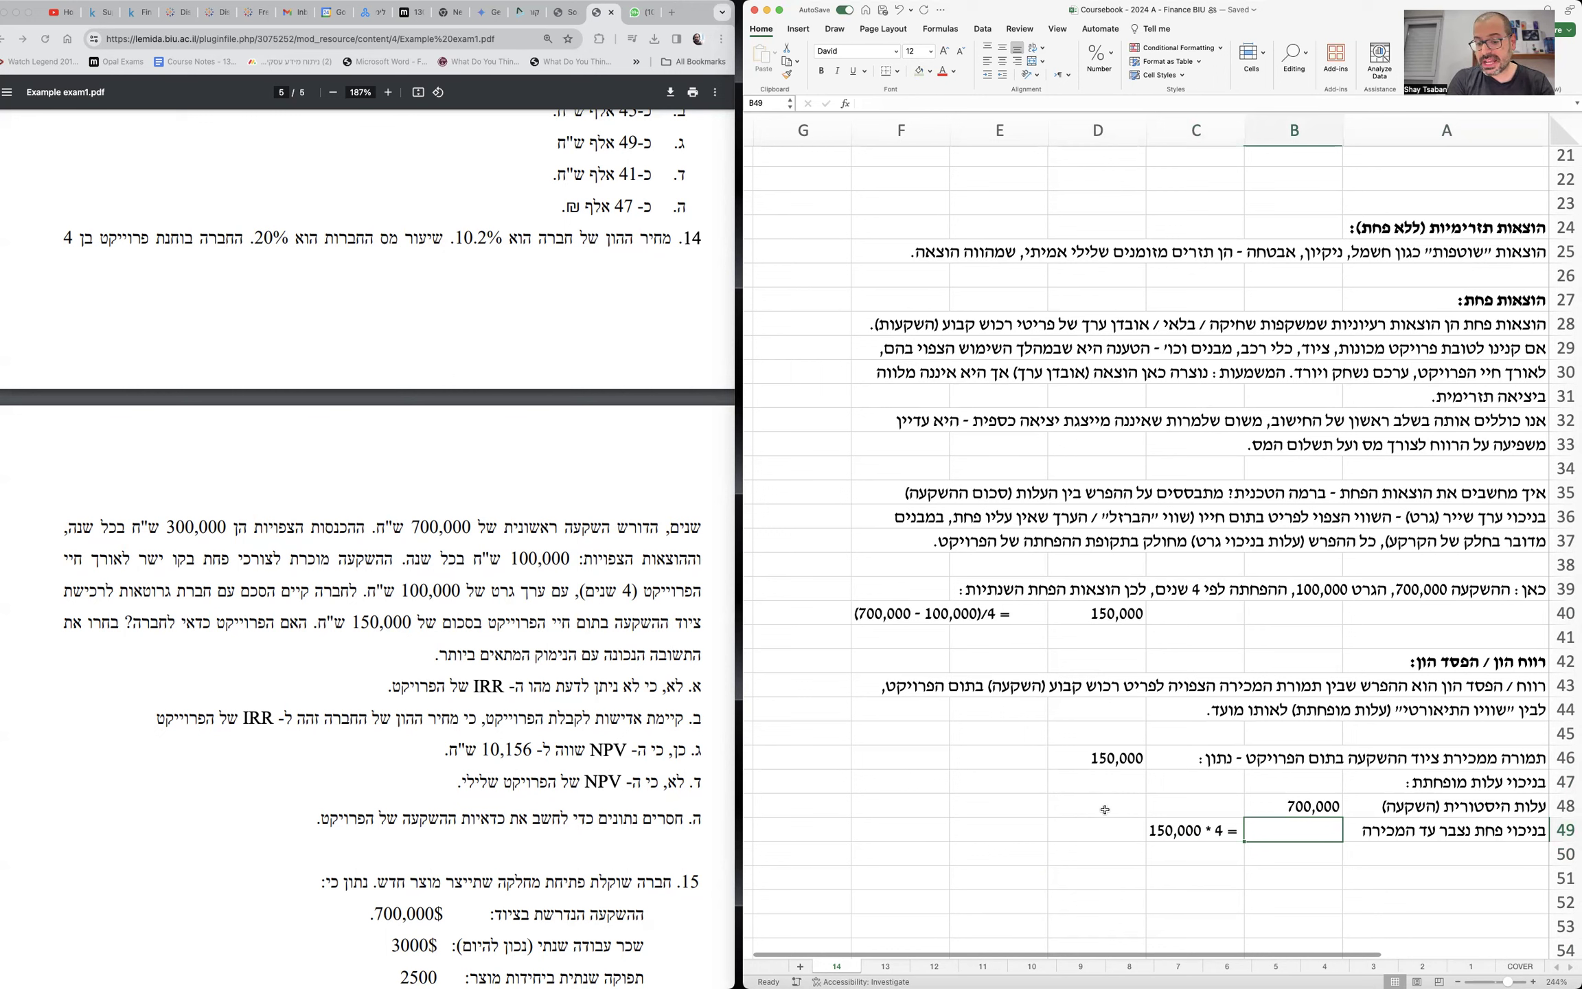
pyautogui.write('-600000')
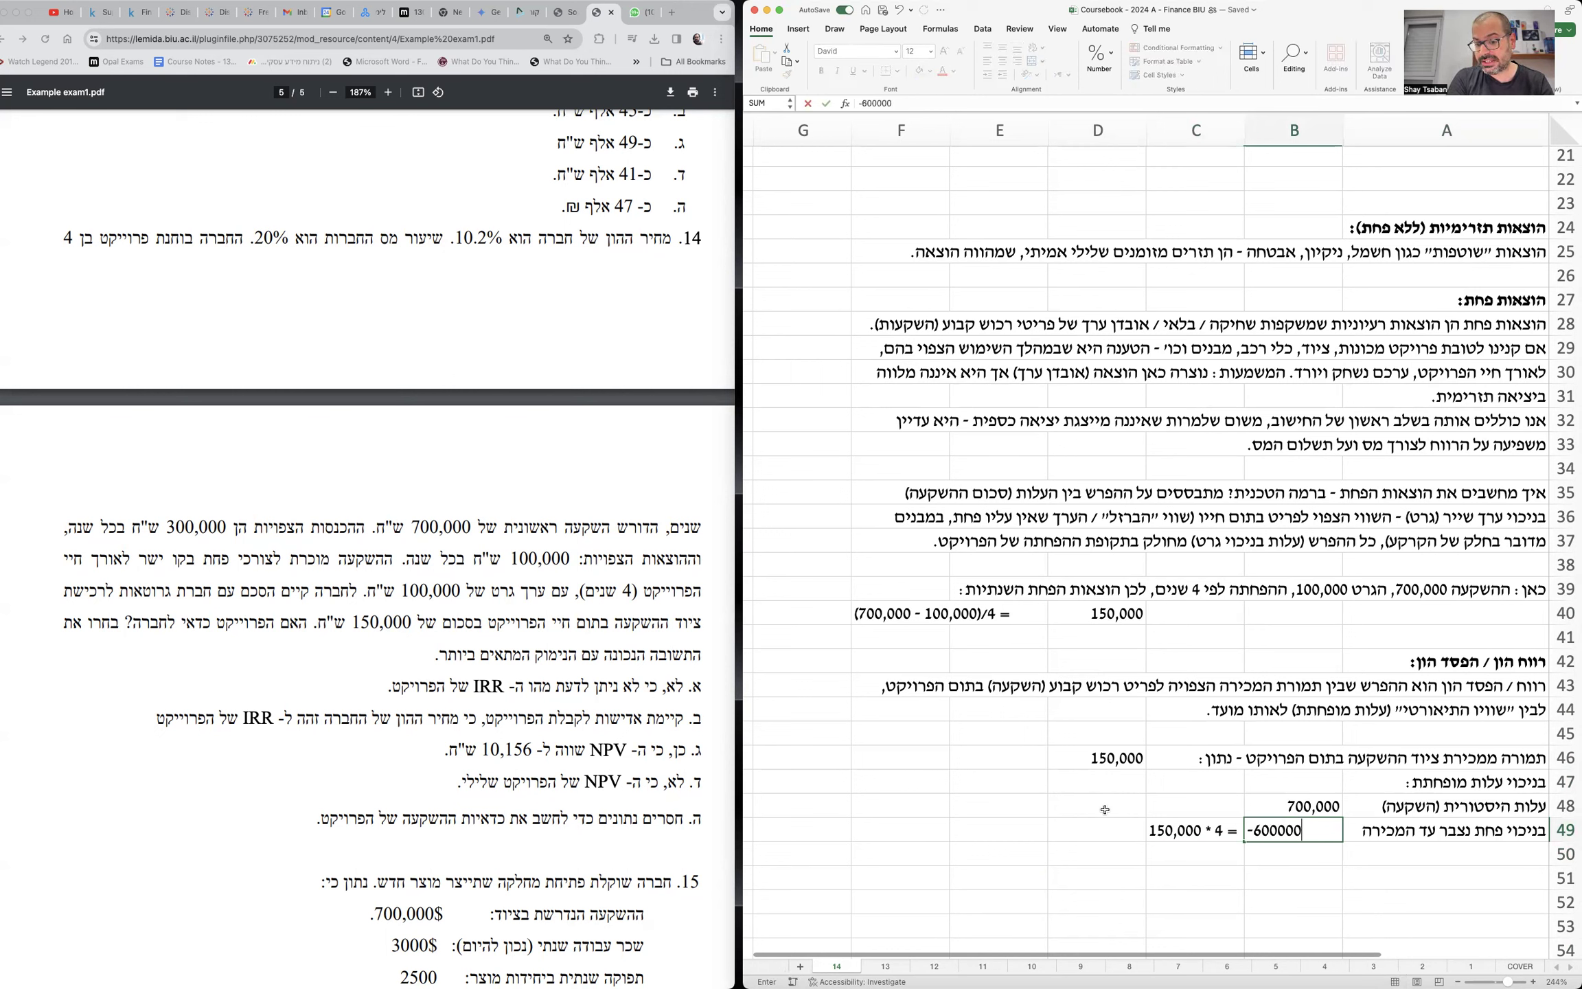
pyautogui.press('Return')
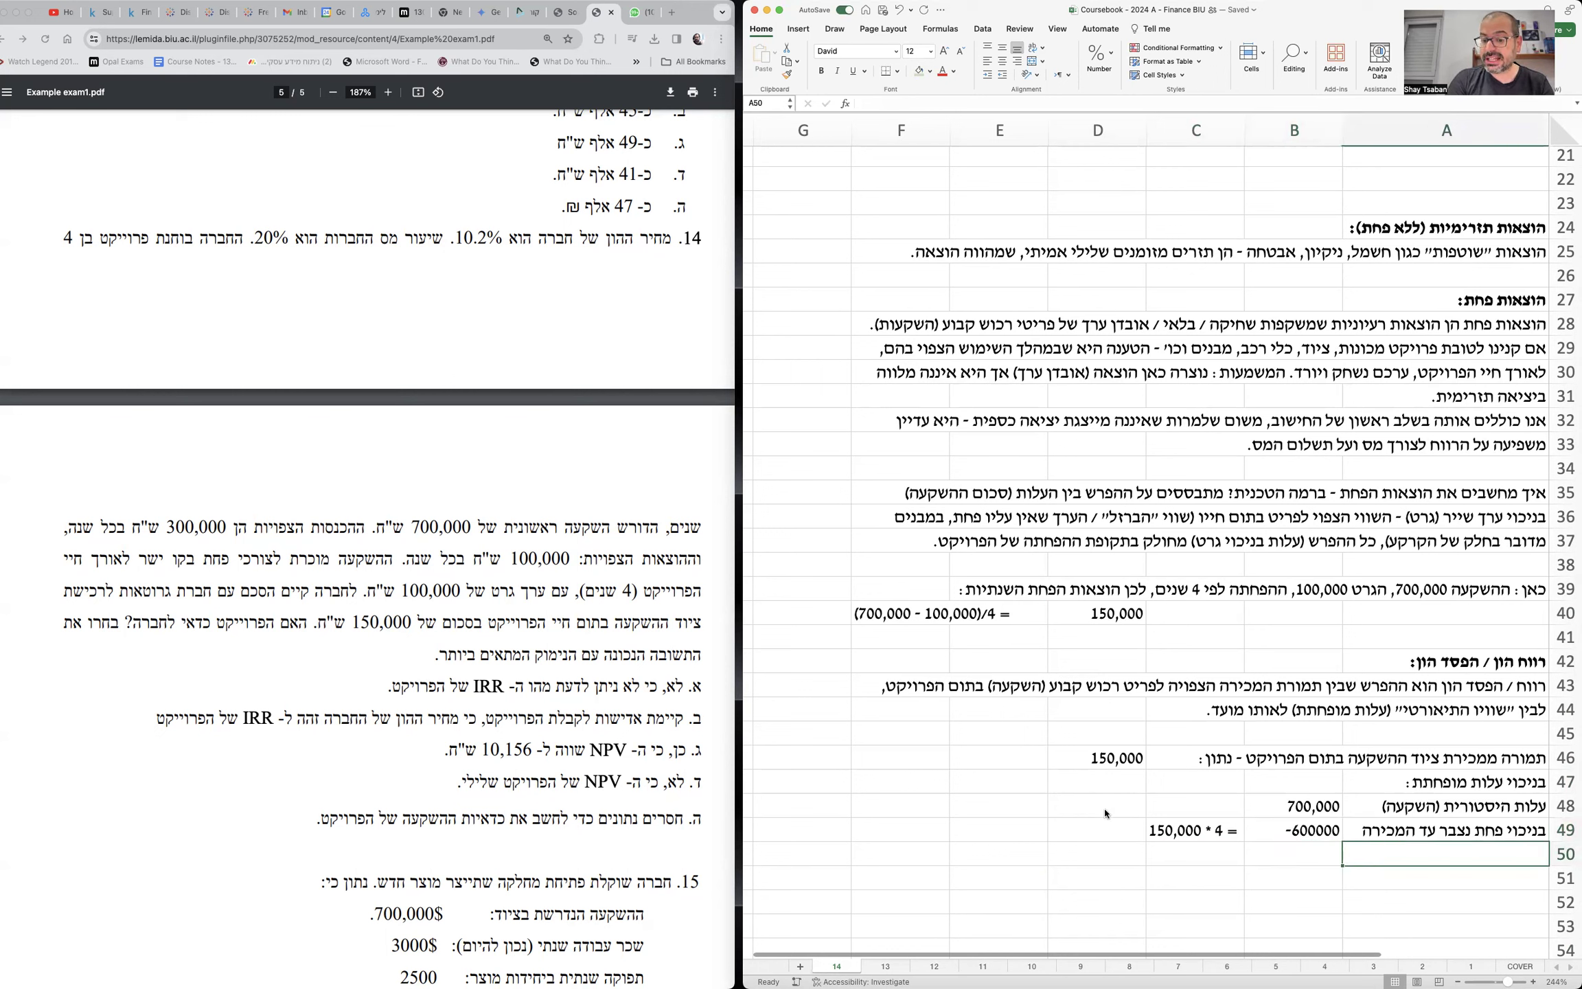
# - Add the label "עלות מופחתת" in A50 and calculate the depreciated cost in B50 as =B48+B49
pyautogui.write('עלות מופחתת')
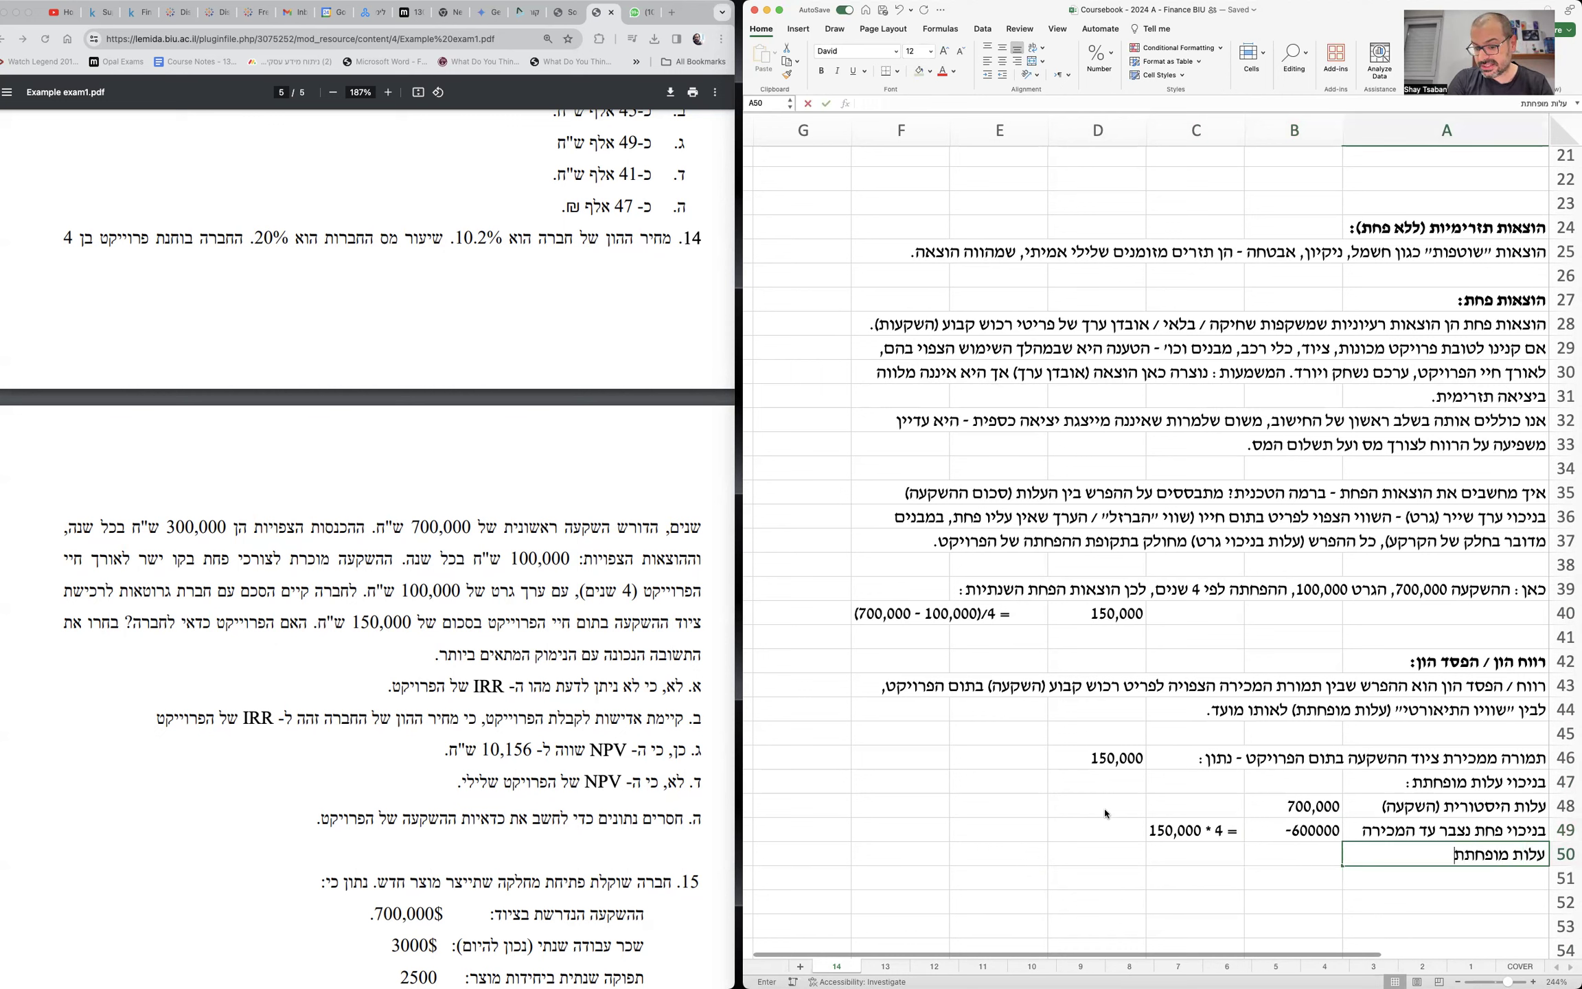
pyautogui.press('Tab')
pyautogui.write('=')
pyautogui.press('Up')
pyautogui.press('Up')
pyautogui.write('+')
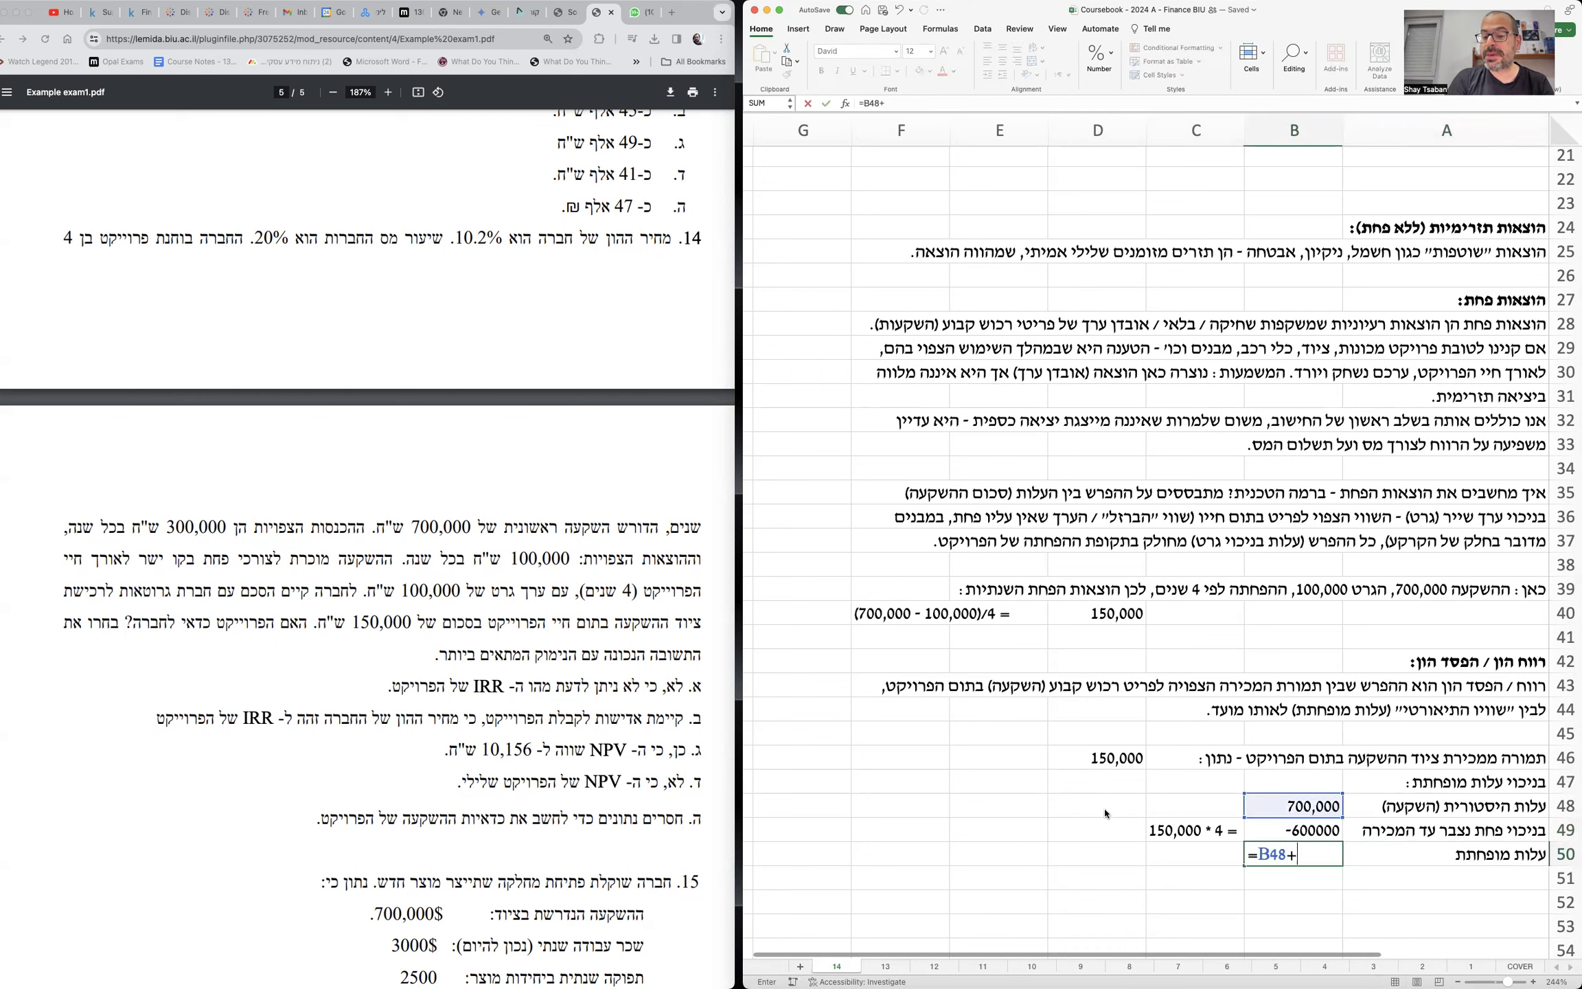
pyautogui.press('Up')
pyautogui.press('Return')
# - Move the depreciated cost calculation from A48:C50 down to A51:C53
pyautogui.scroll(-3, 1101, 807)
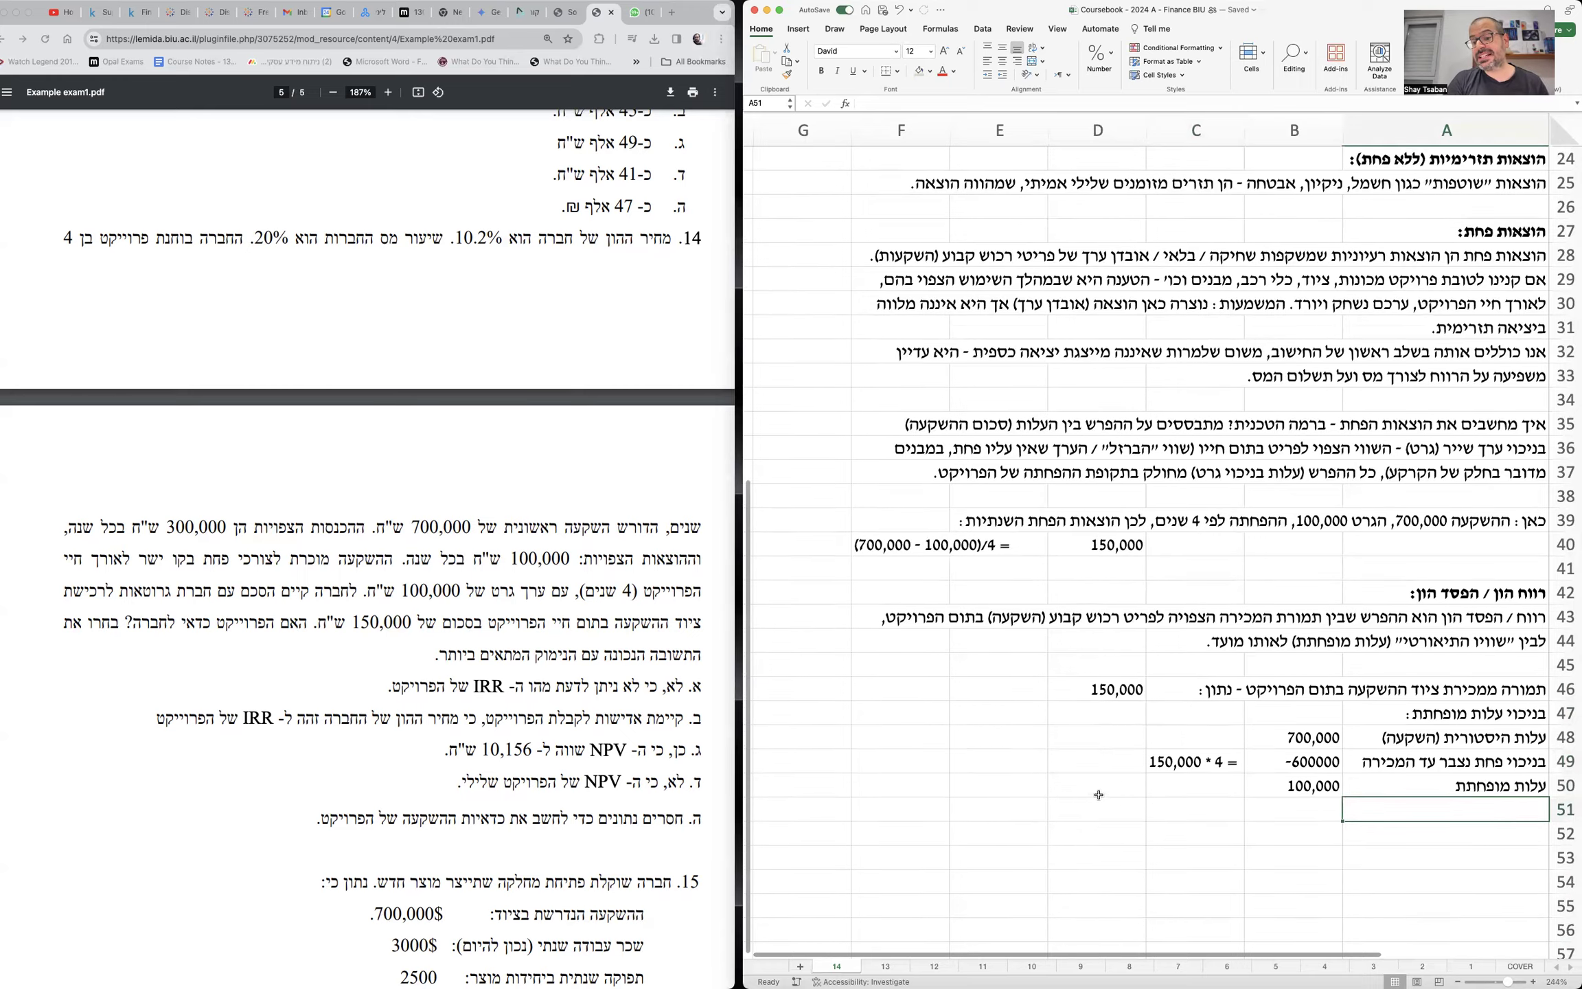
pyautogui.moveTo(1456, 732); pyautogui.dragTo(1221, 865)
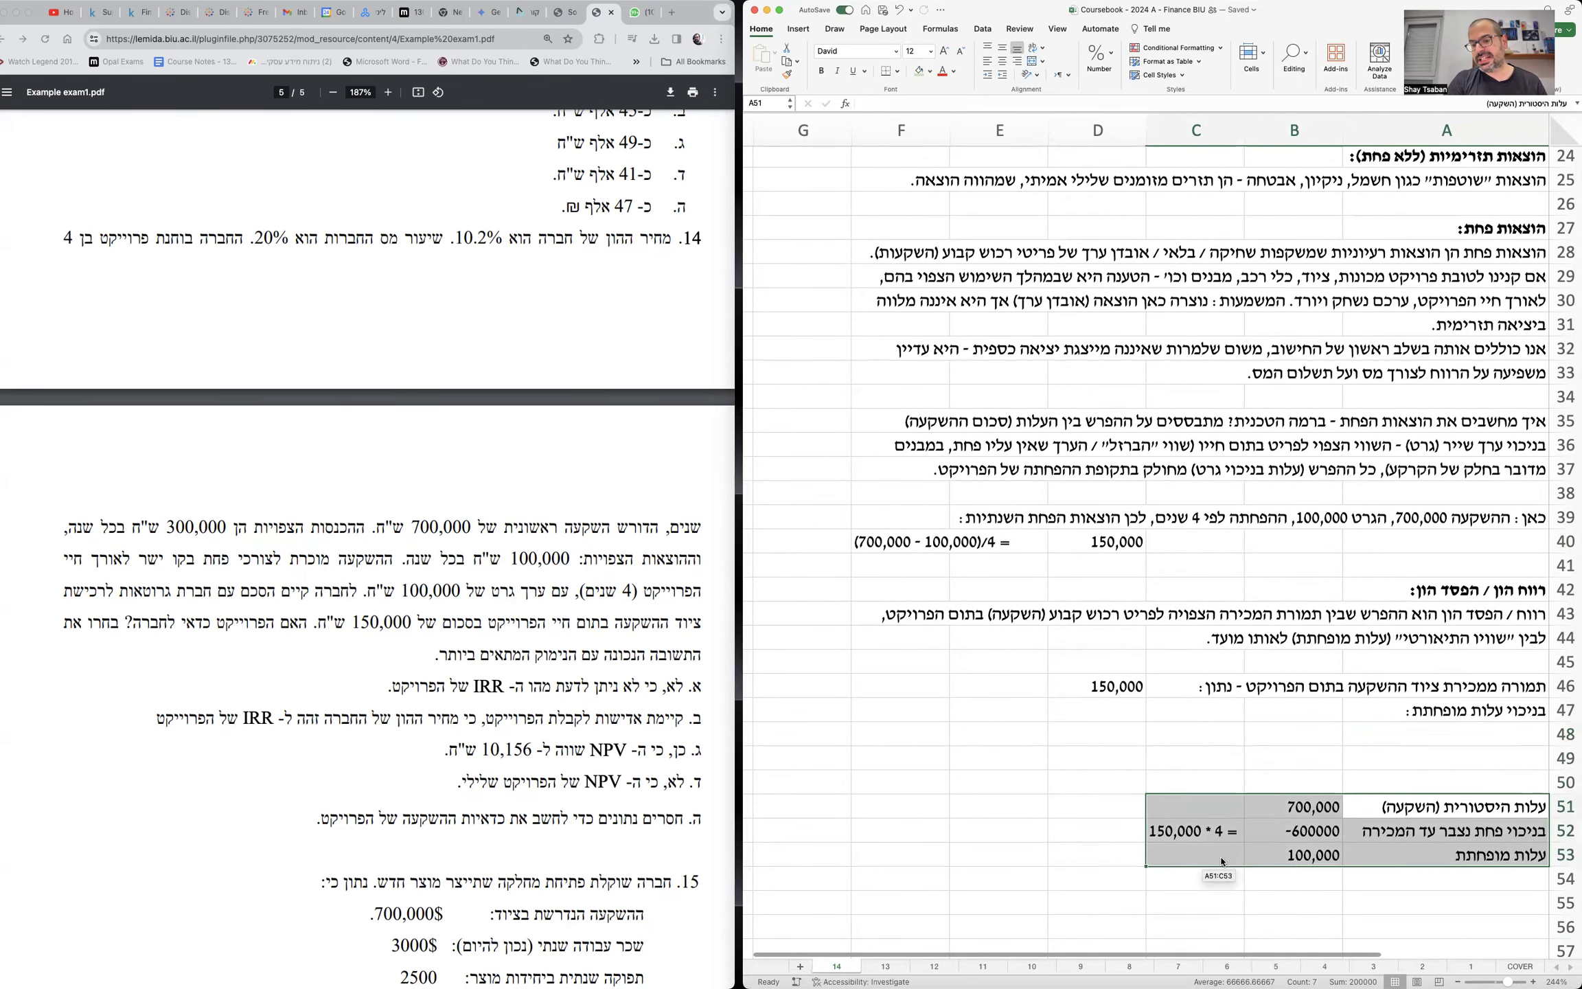
# - Select cell D47, in the depreciated cost deduction row below the sale proceeds amount, for entry
pyautogui.click(1098, 703)
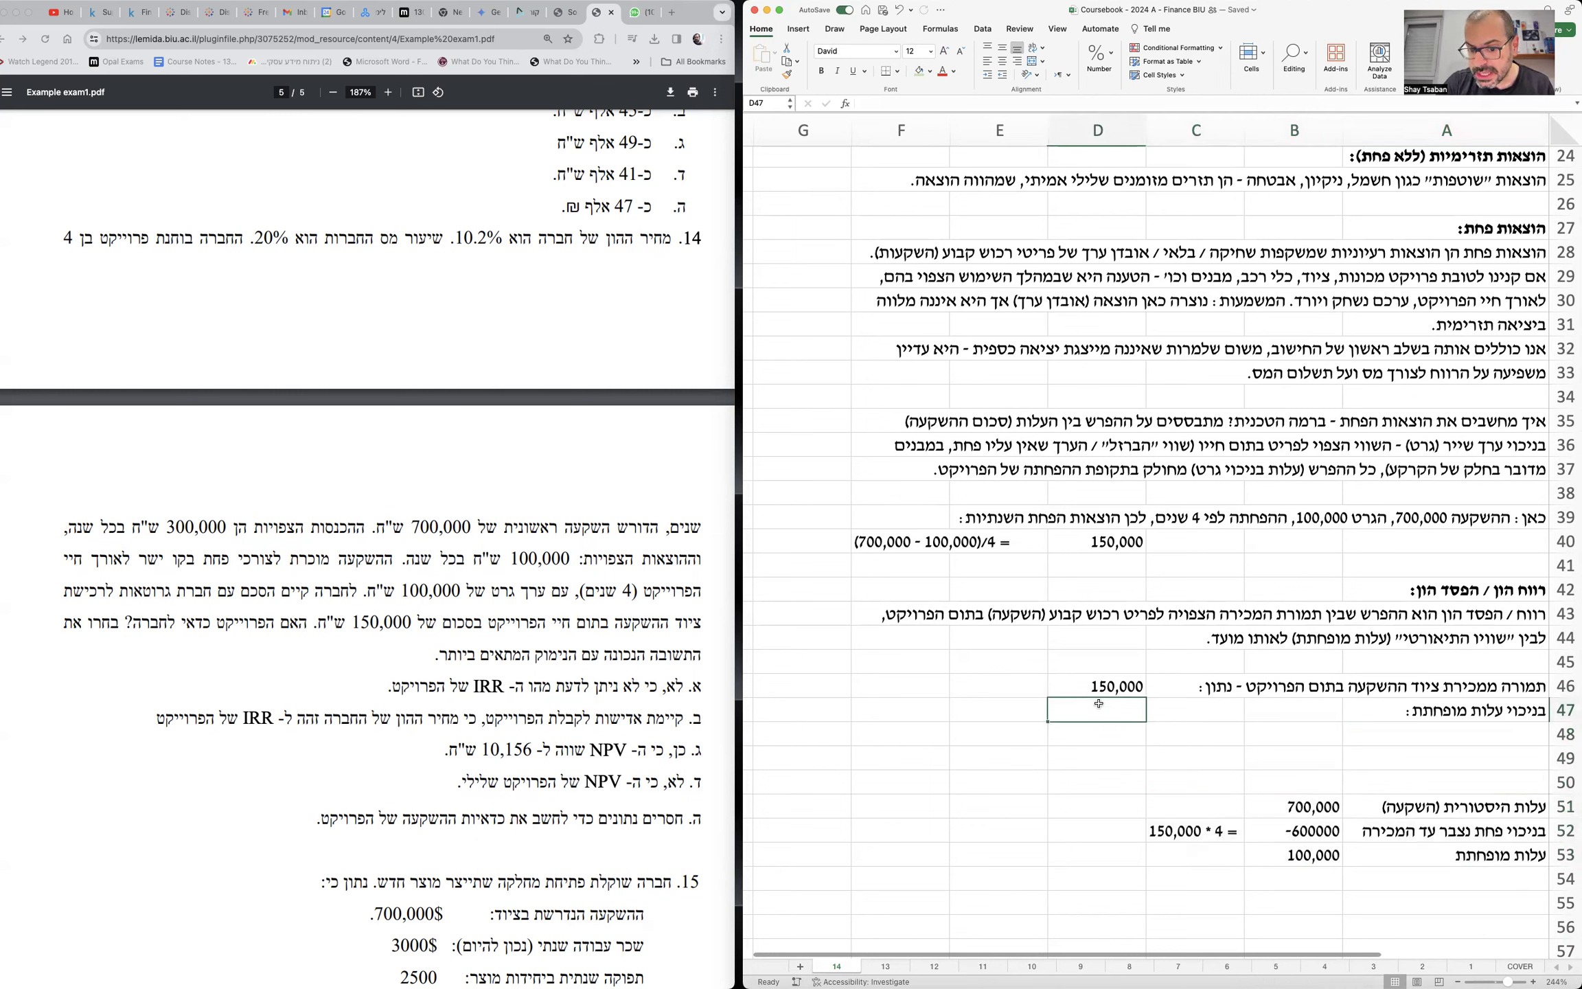
pyautogui.click(1090, 543)
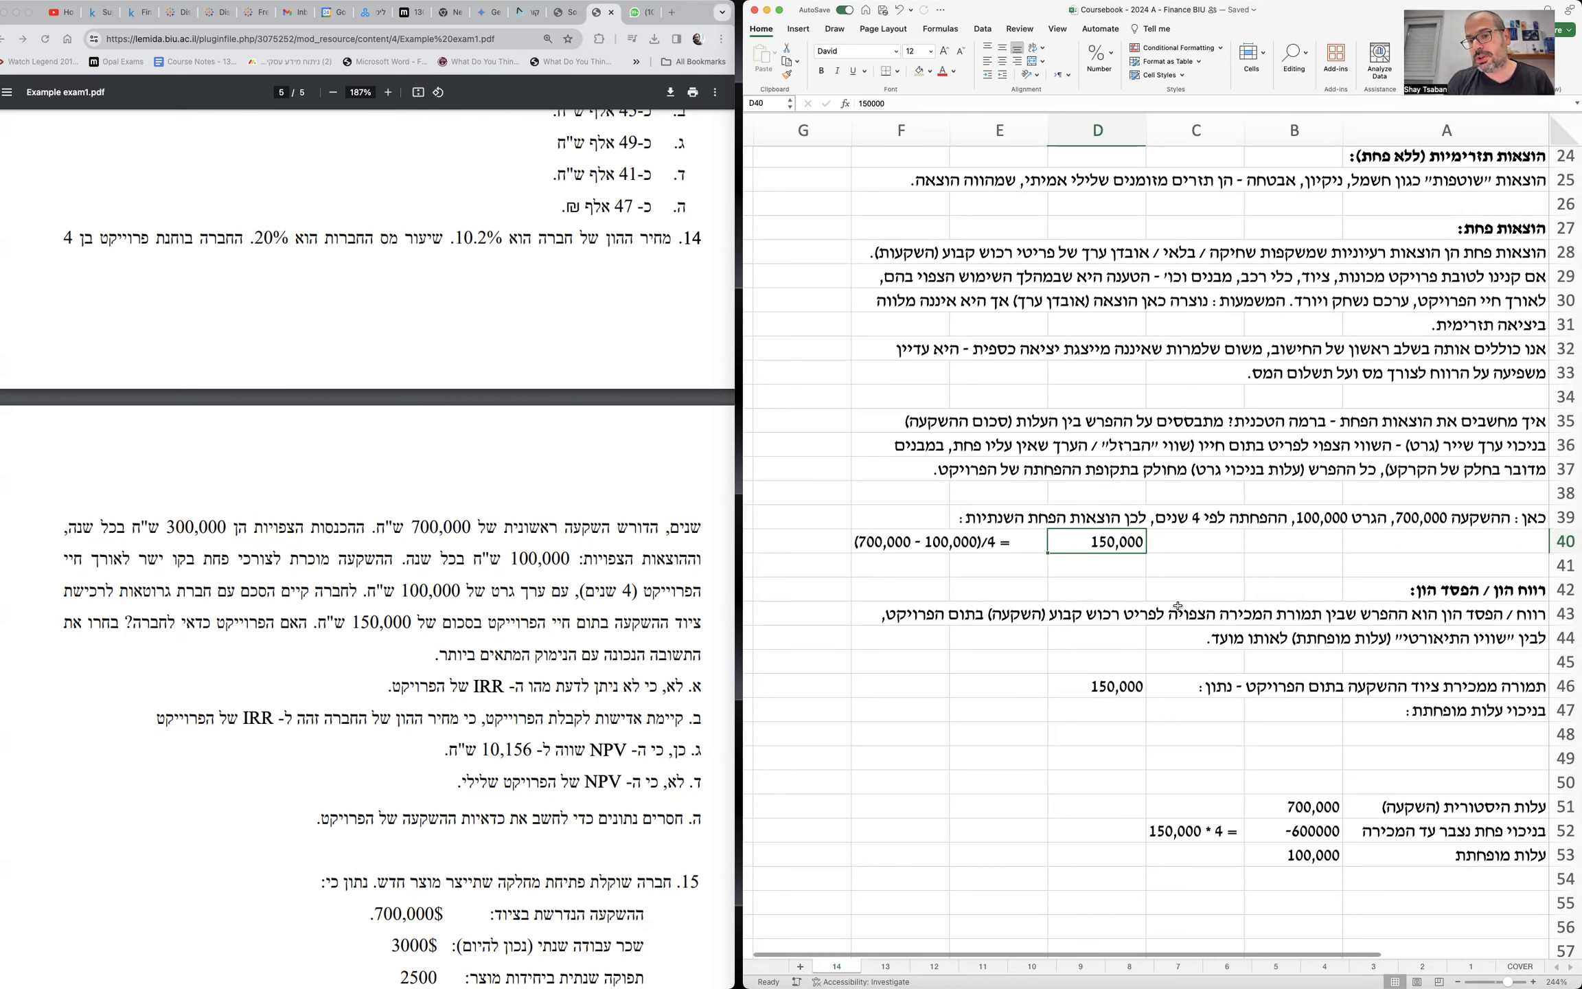
pyautogui.doubleClick(1126, 707)
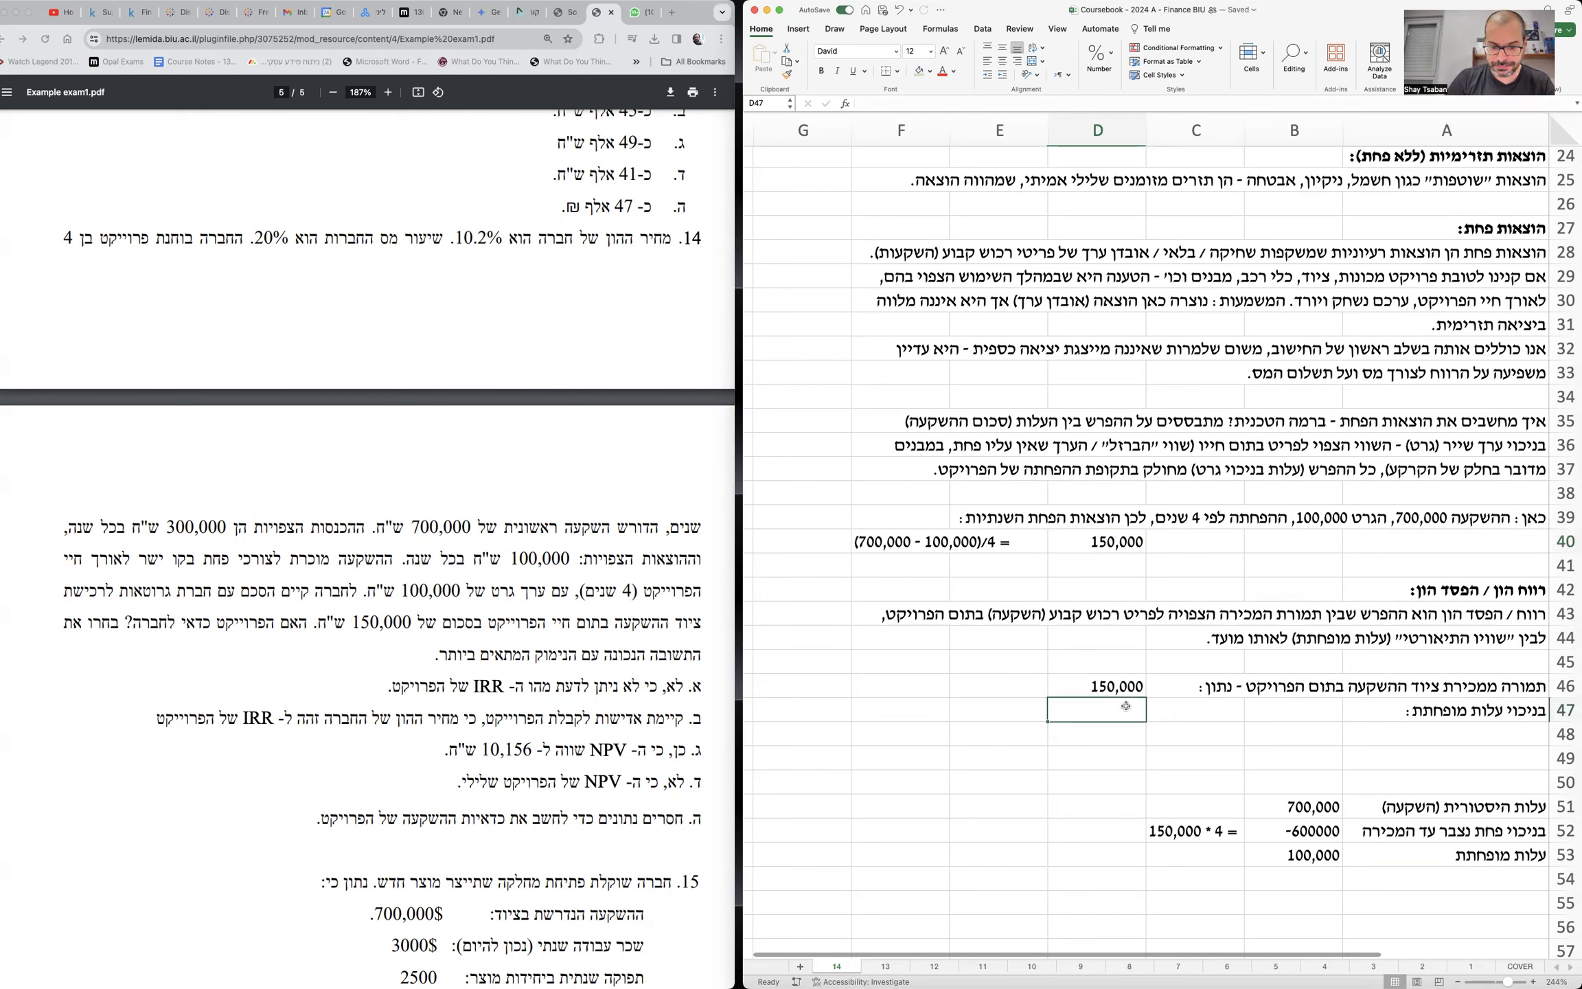